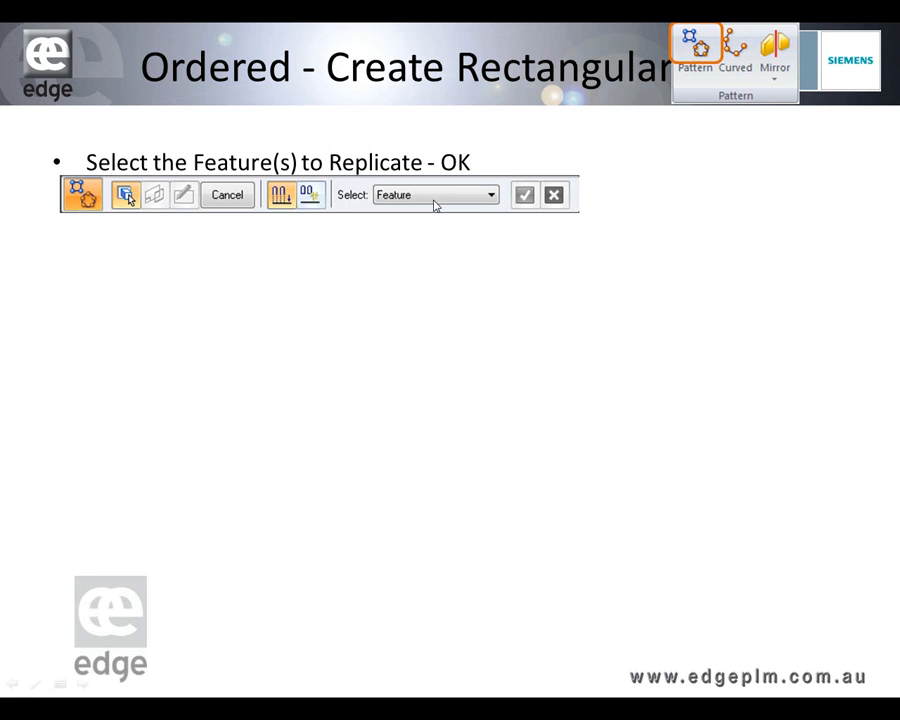
left_click(432, 206)
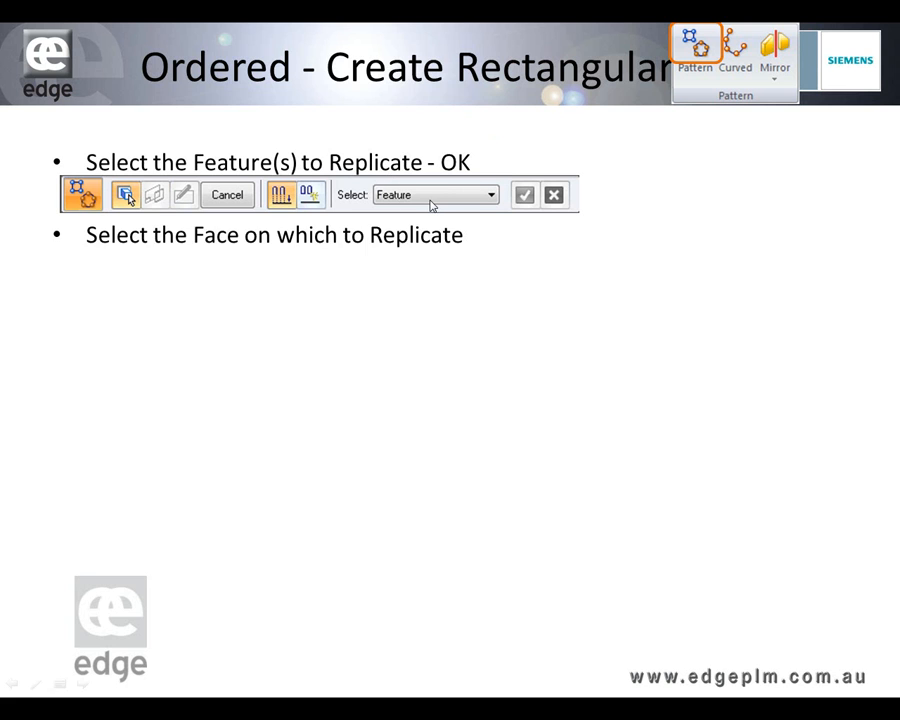
left_click(432, 206)
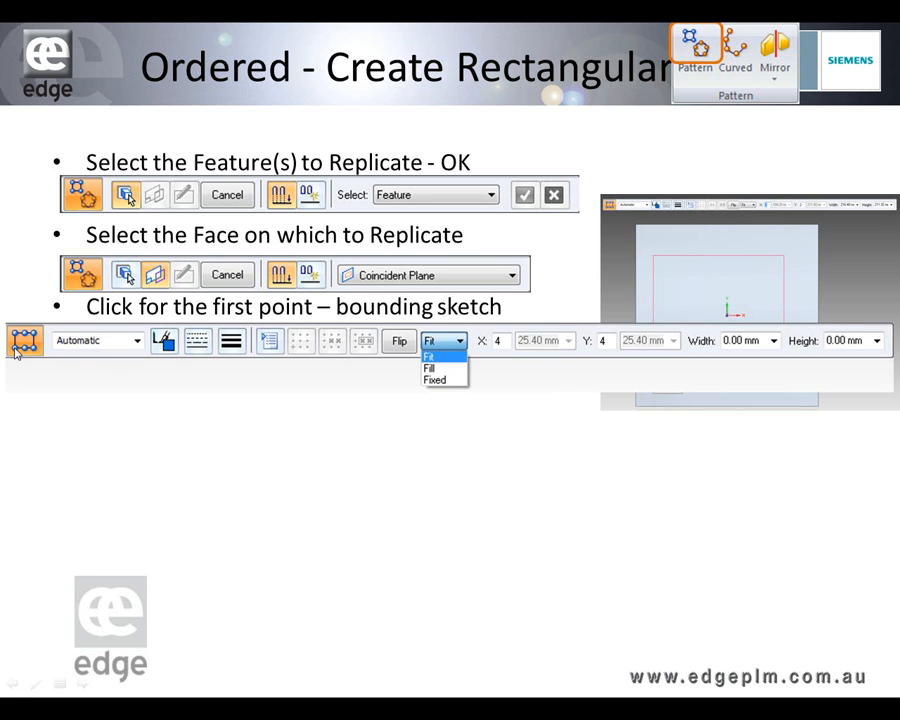
left_click(394, 392)
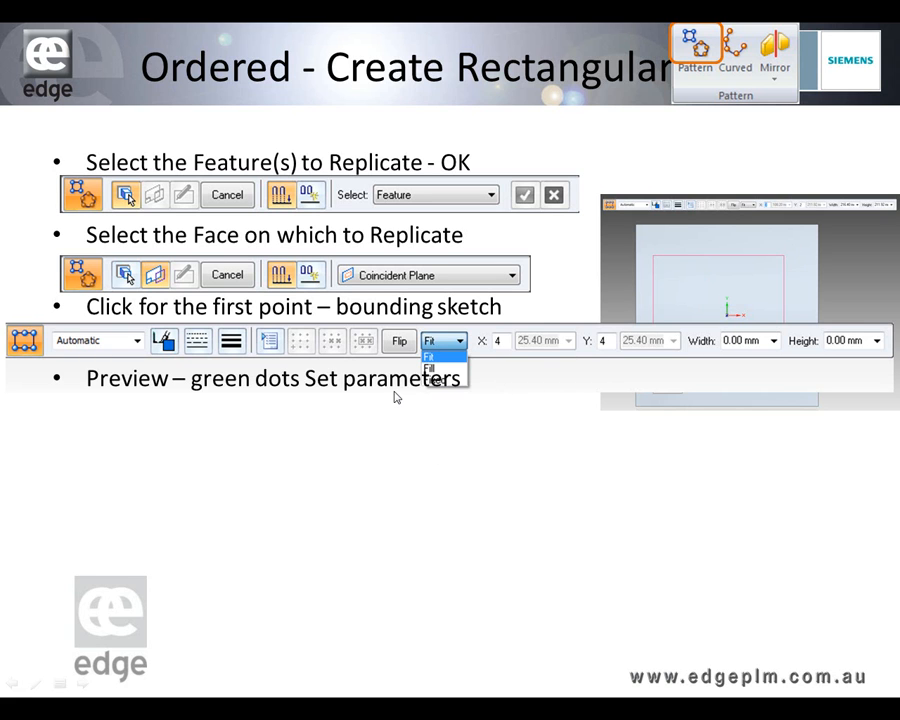
left_click(281, 417)
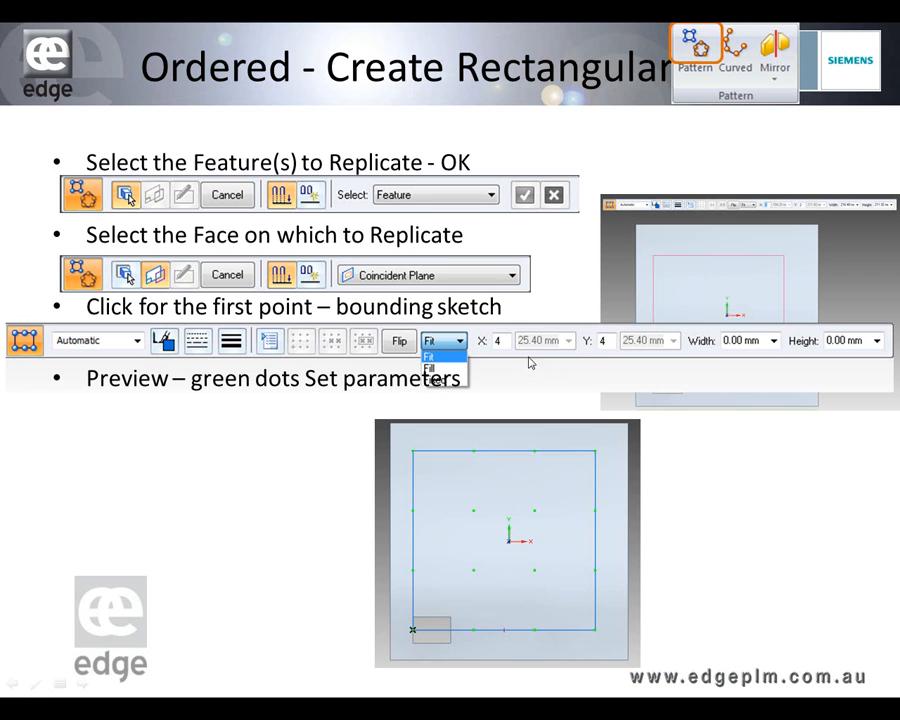
left_click(299, 383)
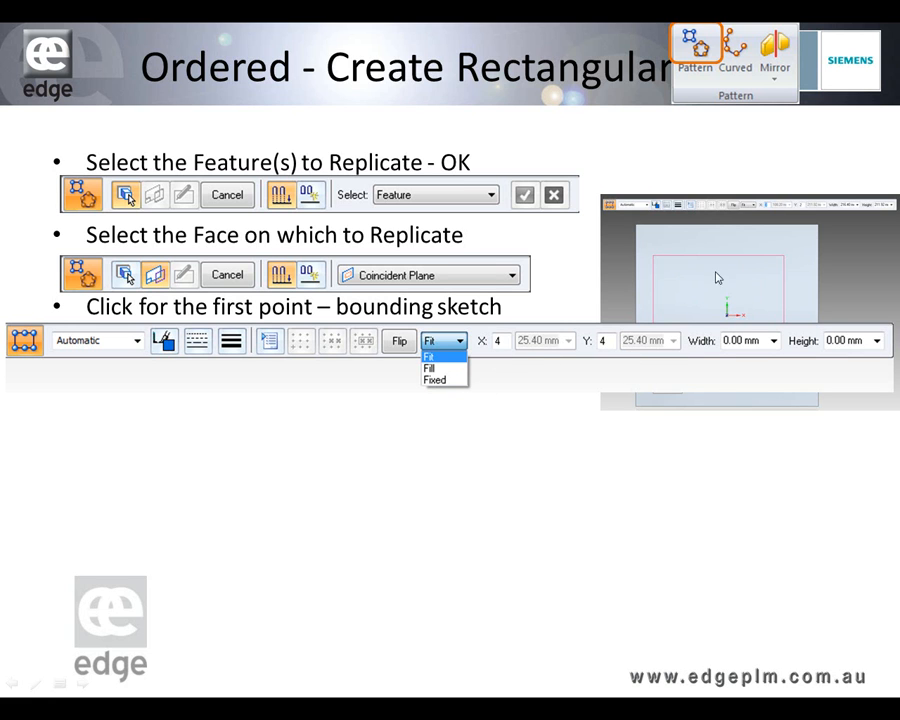
left_click(388, 418)
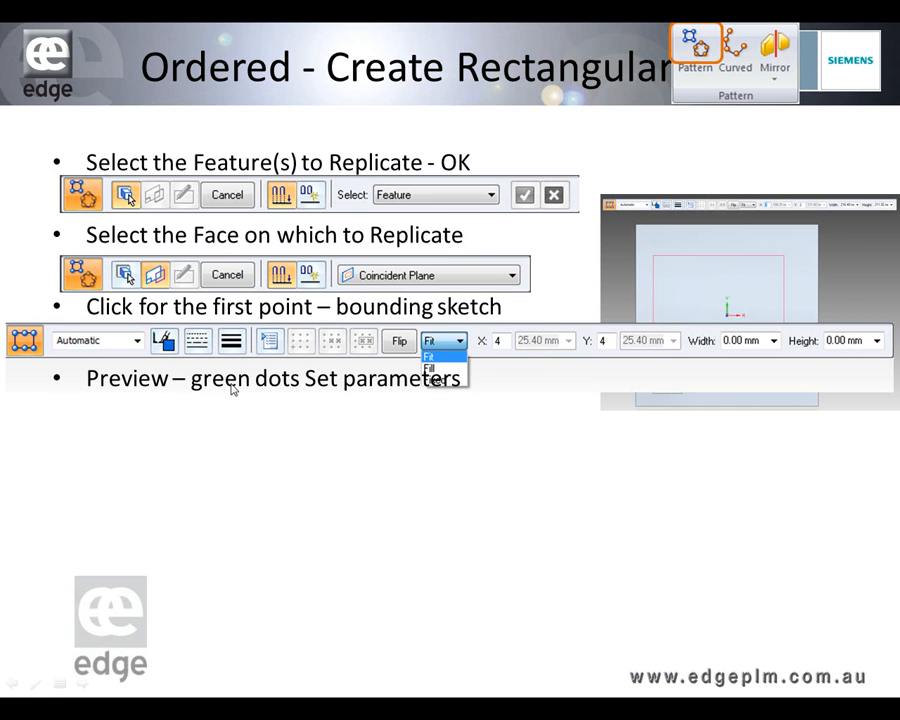
left_click(437, 424)
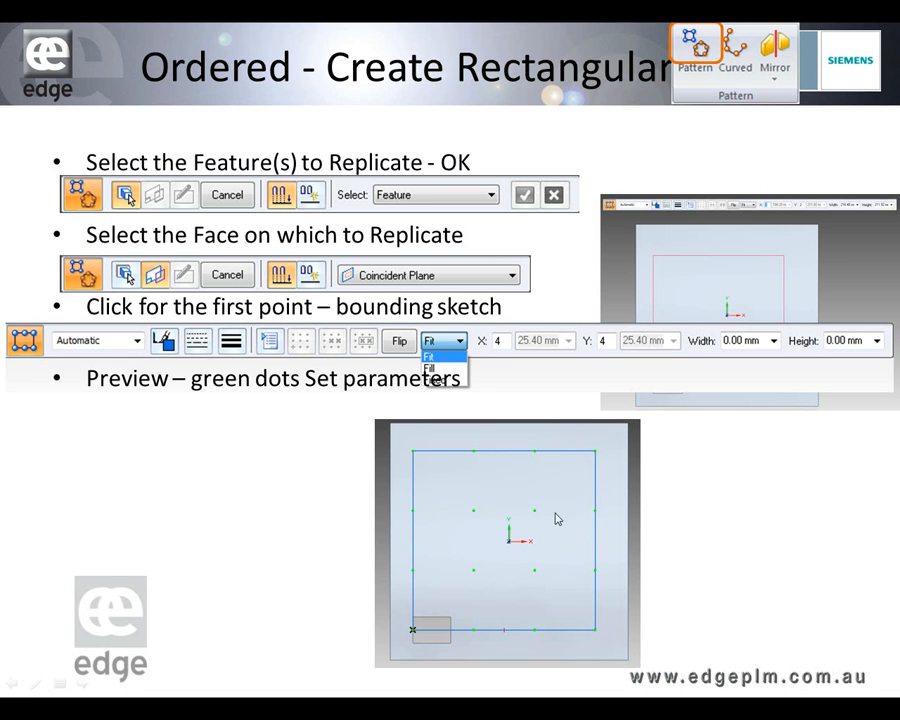
left_click(318, 500)
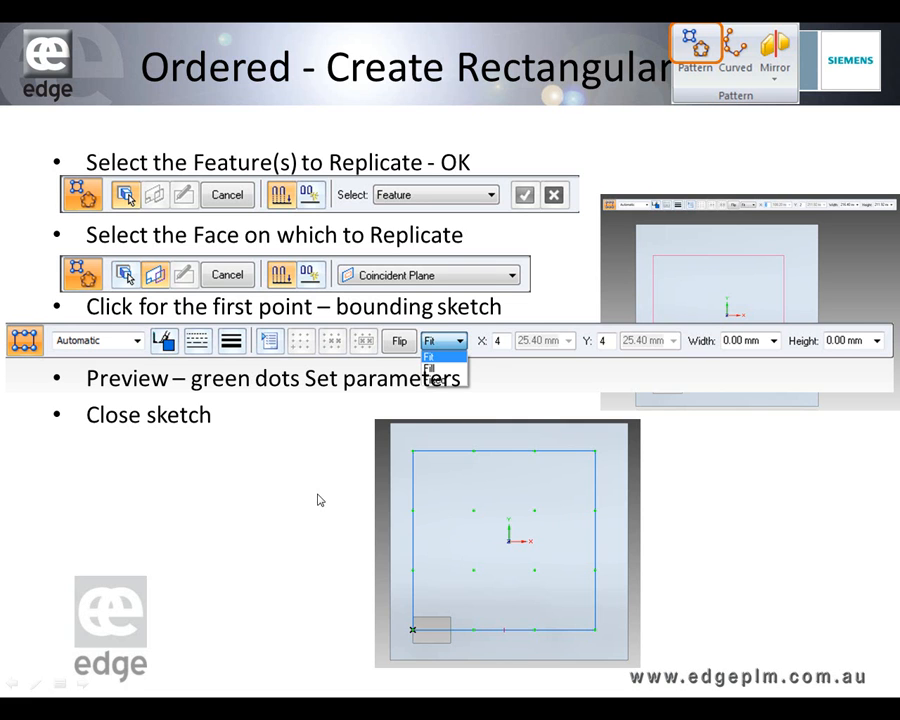
left_click(318, 494)
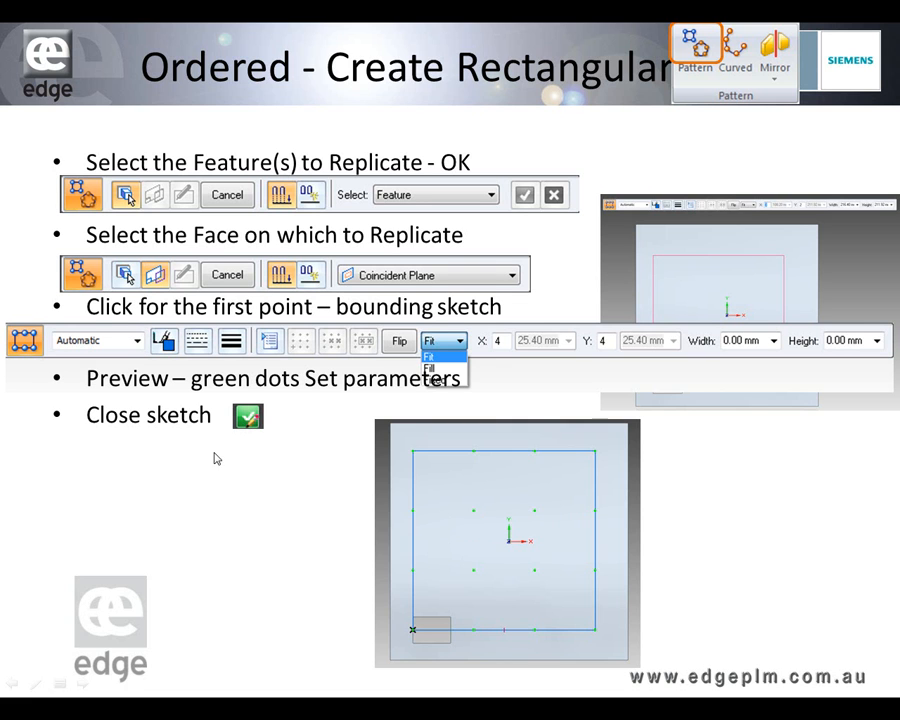
left_click(270, 486)
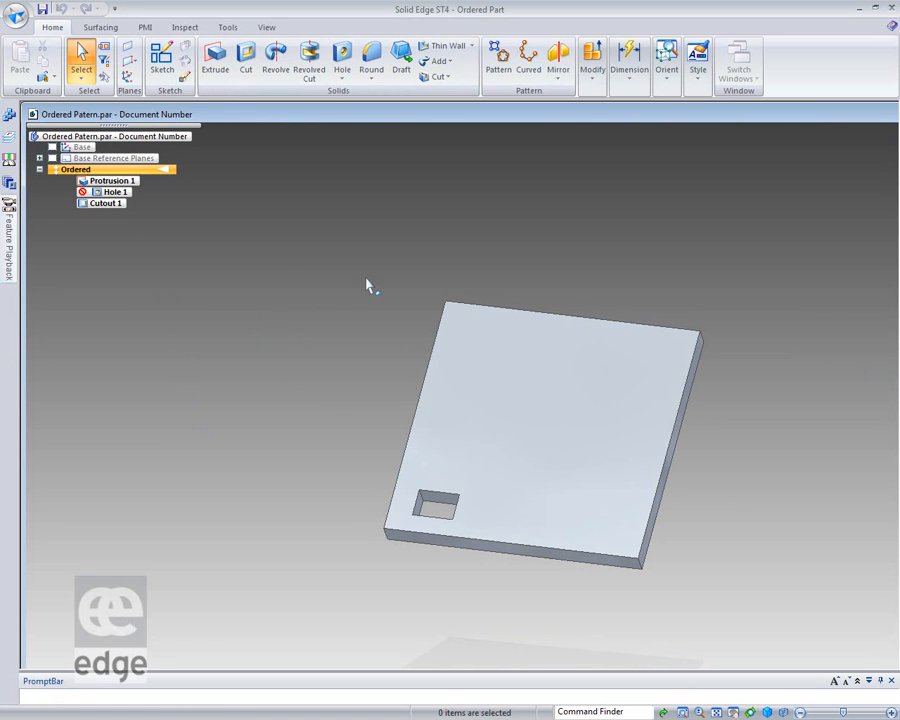
Step: Start a pattern of the rectangular cutout and place its sketch on the plate's large top face
left_click(502, 60)
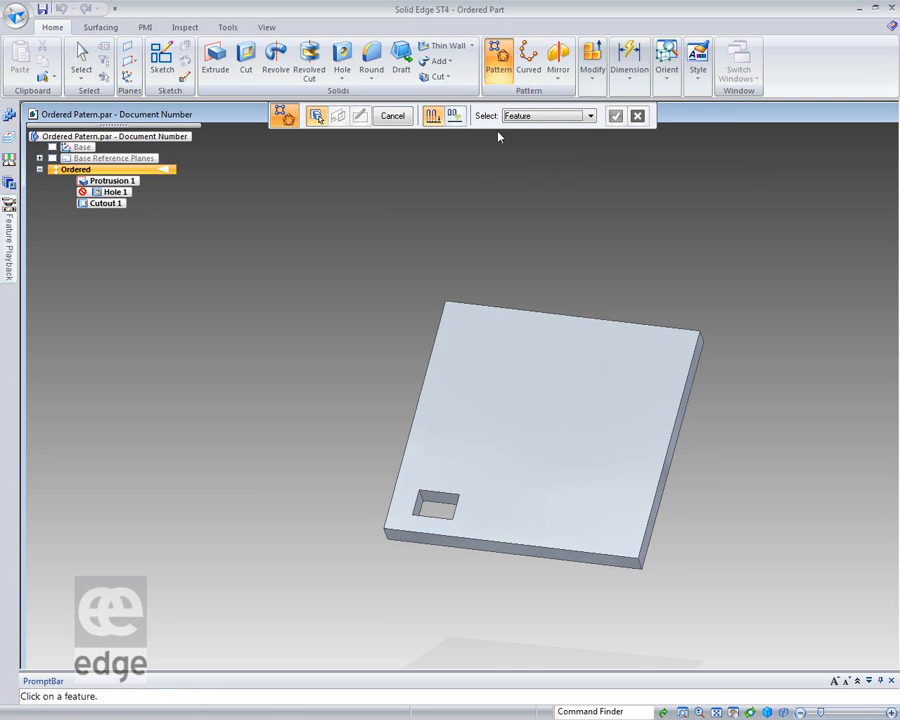
left_click(435, 506)
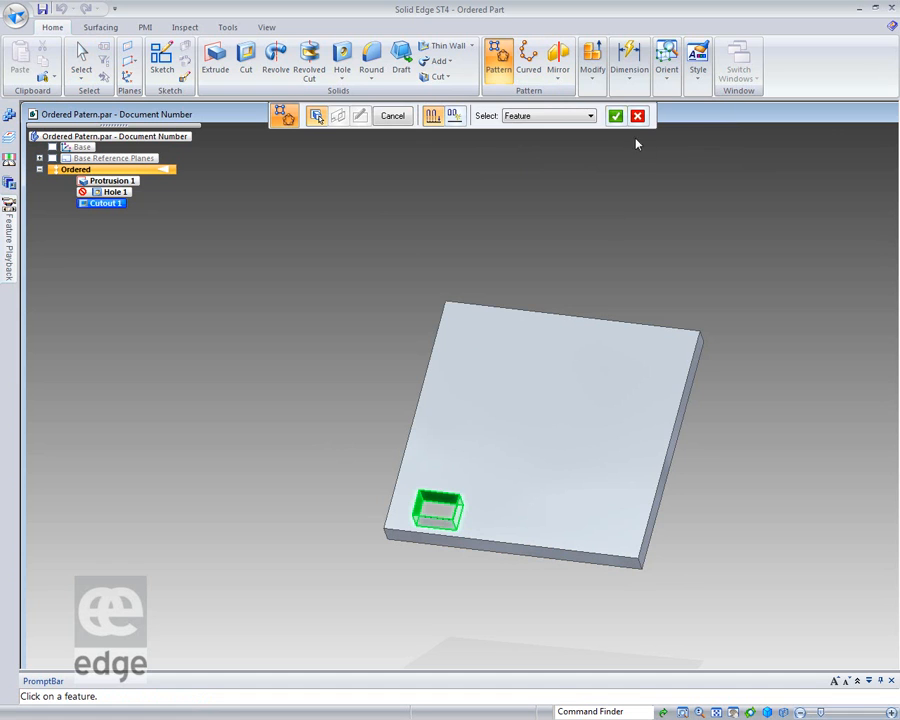
left_click(615, 116)
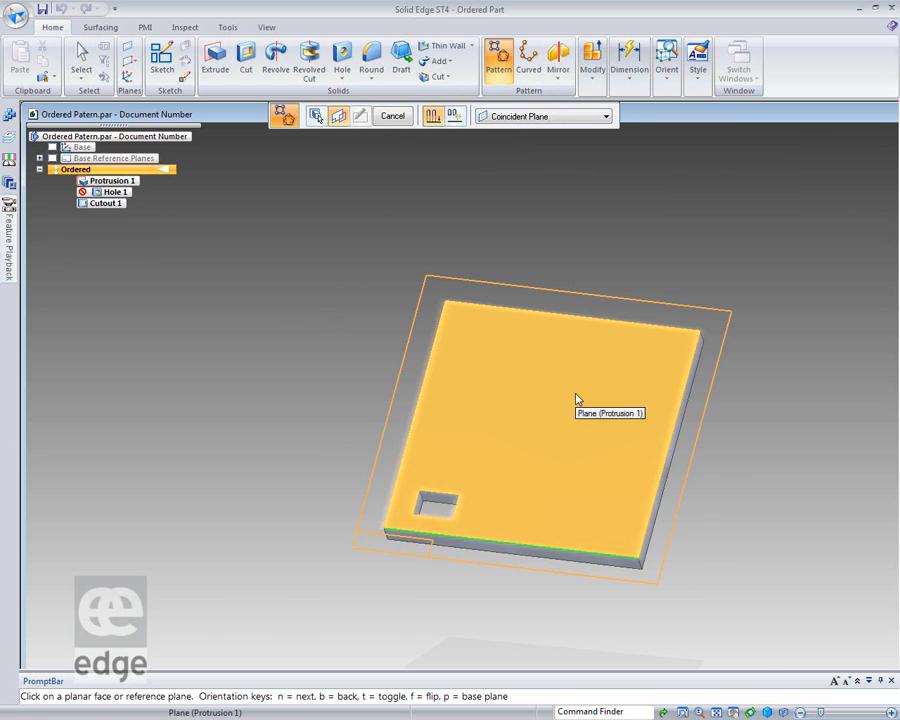
left_click(574, 393)
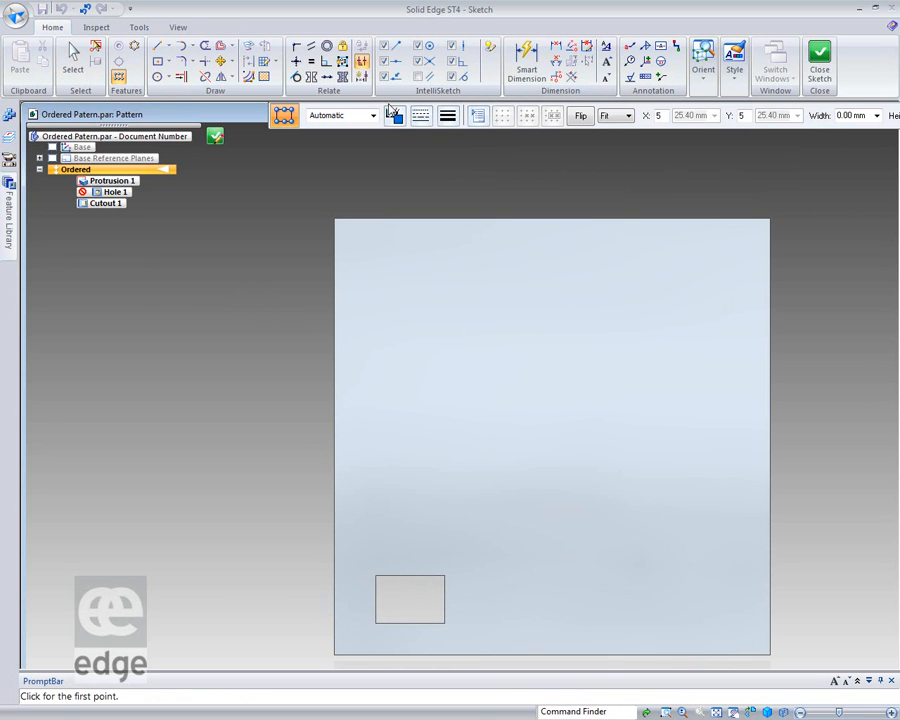
Step: Draw a 5 by 5 Fit pattern rectangle about 208 by 222 mm from the midpoint of the cutout's left edge and close the sketch
mouse_move(380, 112)
left_mouse_down()
mouse_move(292, 187)
mouse_move(268, 190)
left_mouse_up()
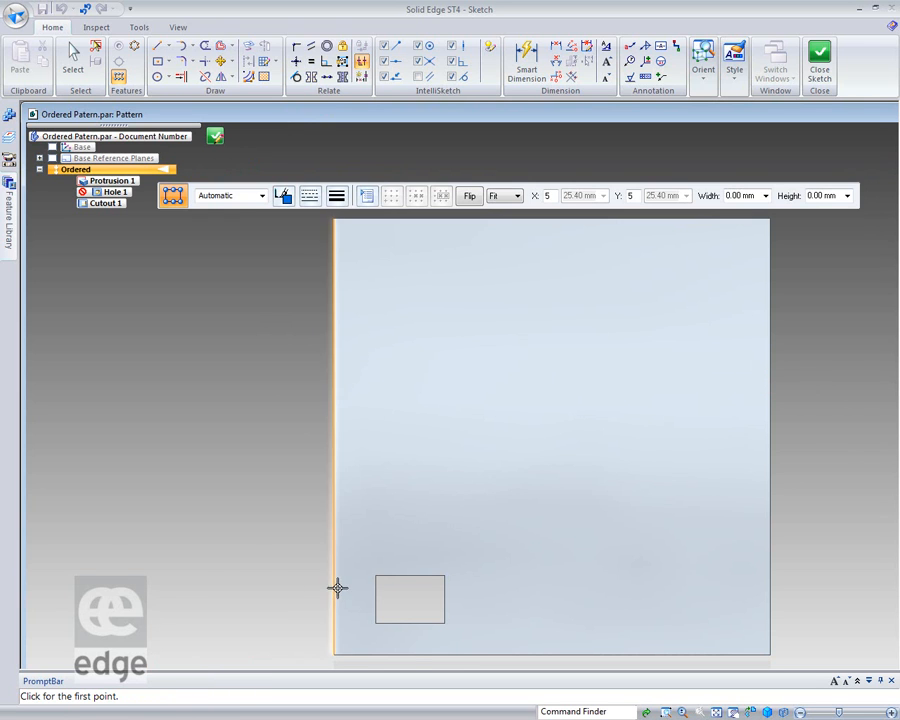
left_click(375, 600)
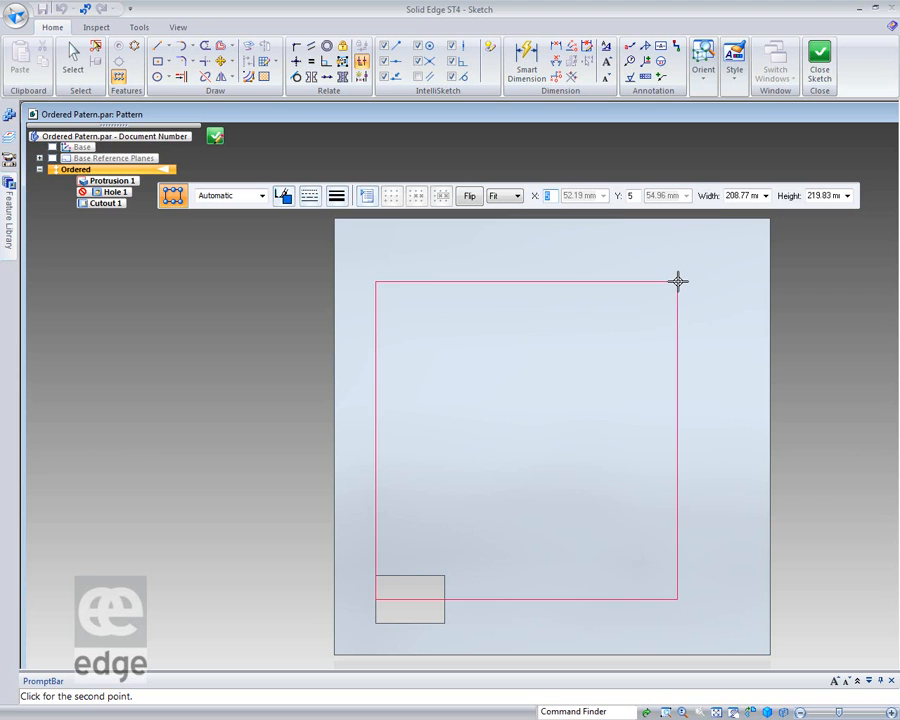
left_click(677, 279)
key("Escape")
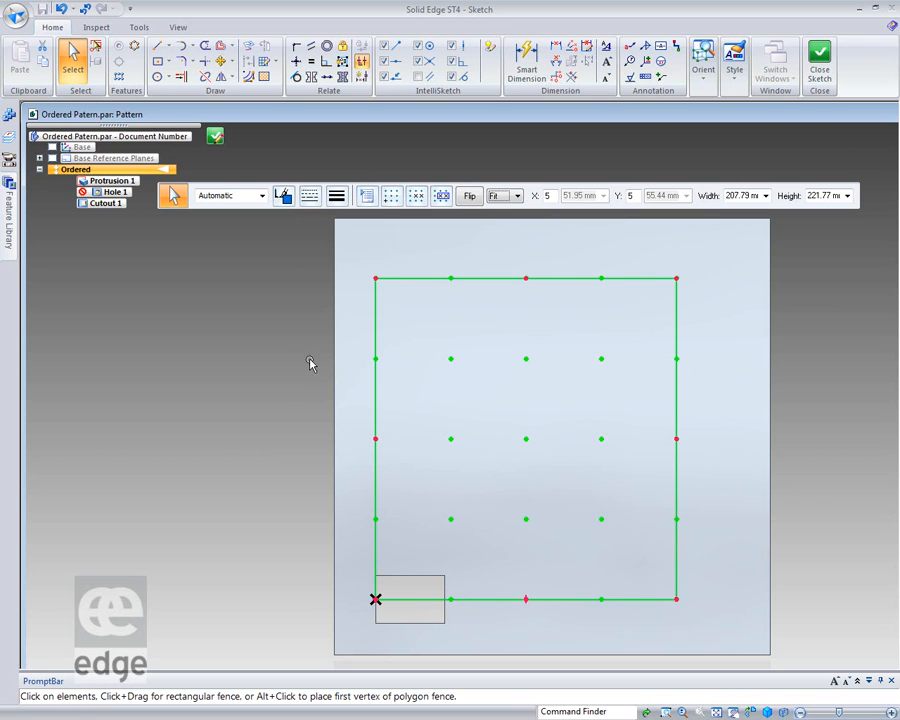
left_click(216, 137)
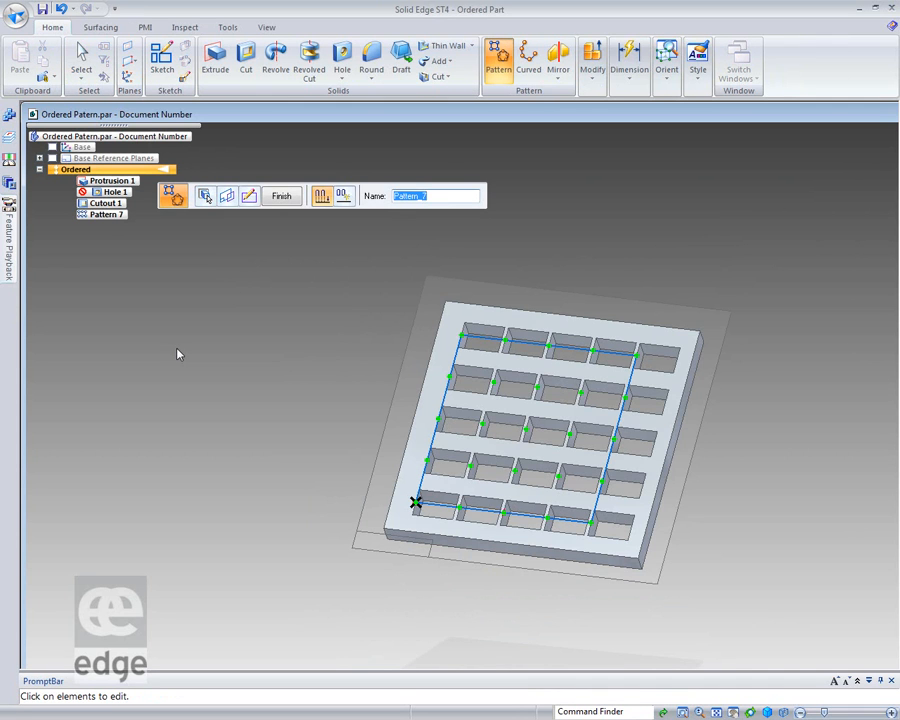
Step: Reopen the cutout pattern's sketch and set its number of occurrences in the X direction to 4
left_click(249, 197)
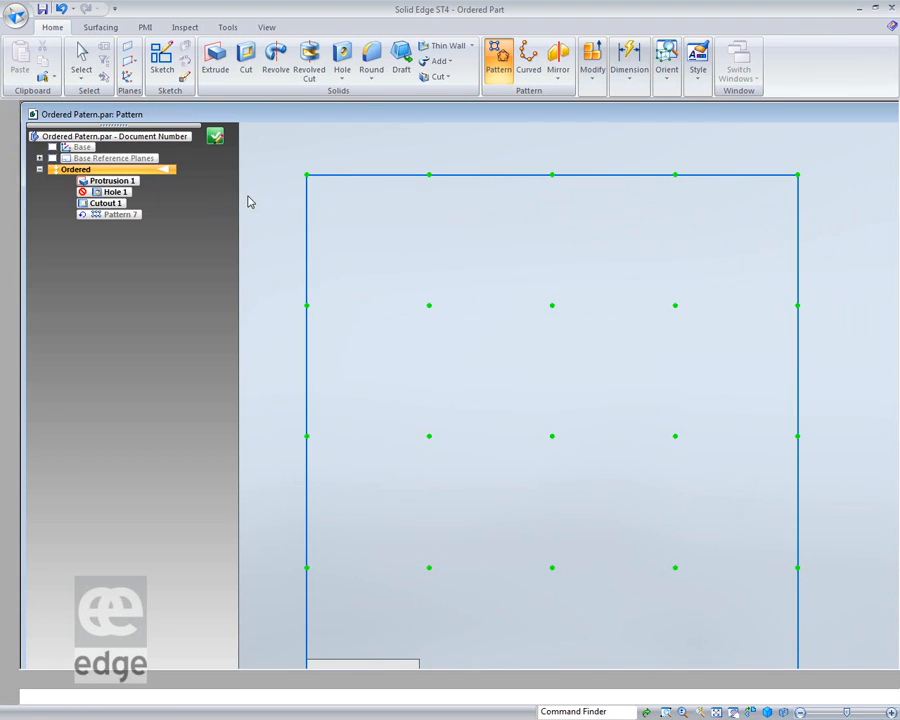
left_click(516, 180)
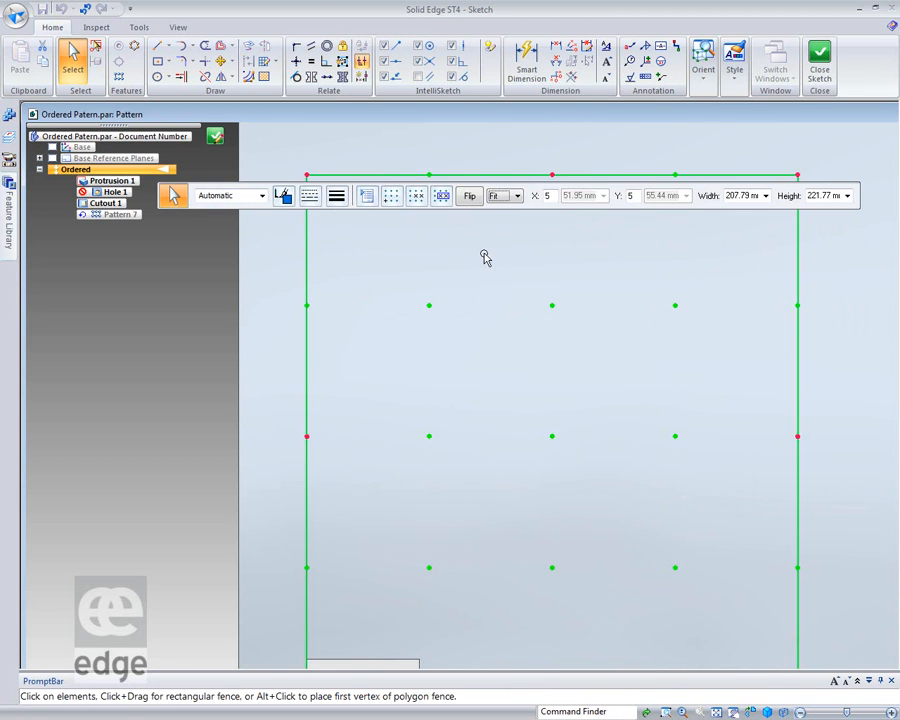
scroll(425, 320, "down", 2)
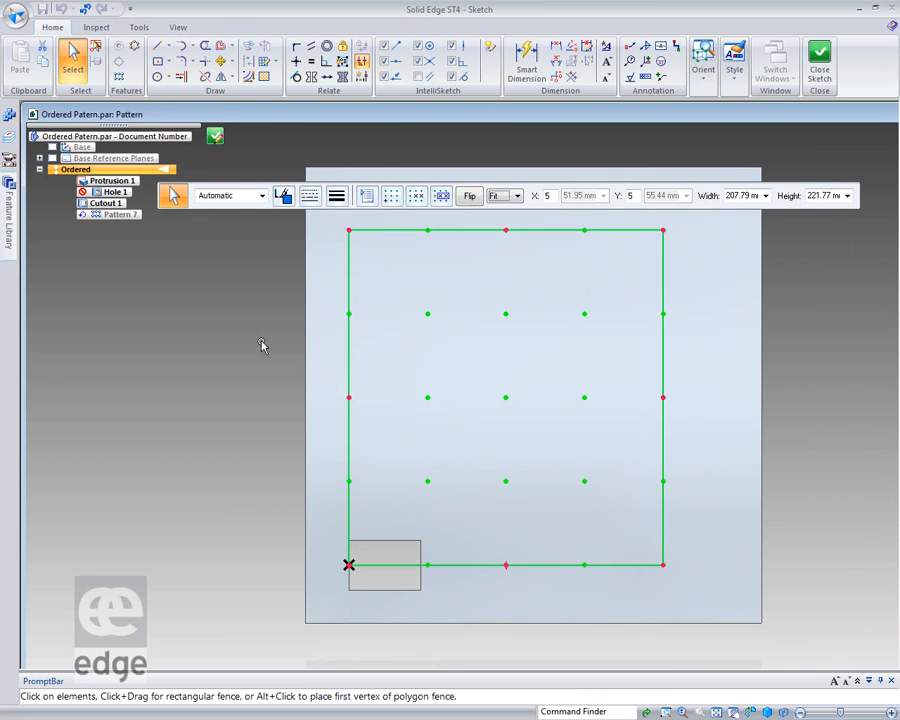
left_click(552, 200)
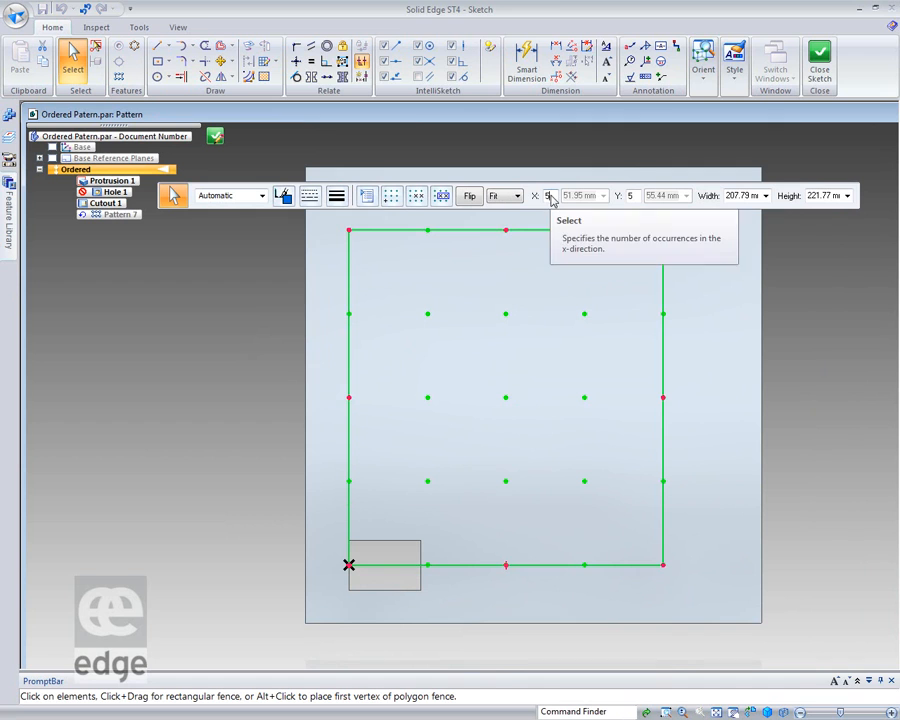
key("BackSpace")
type("4")
key("Tab")
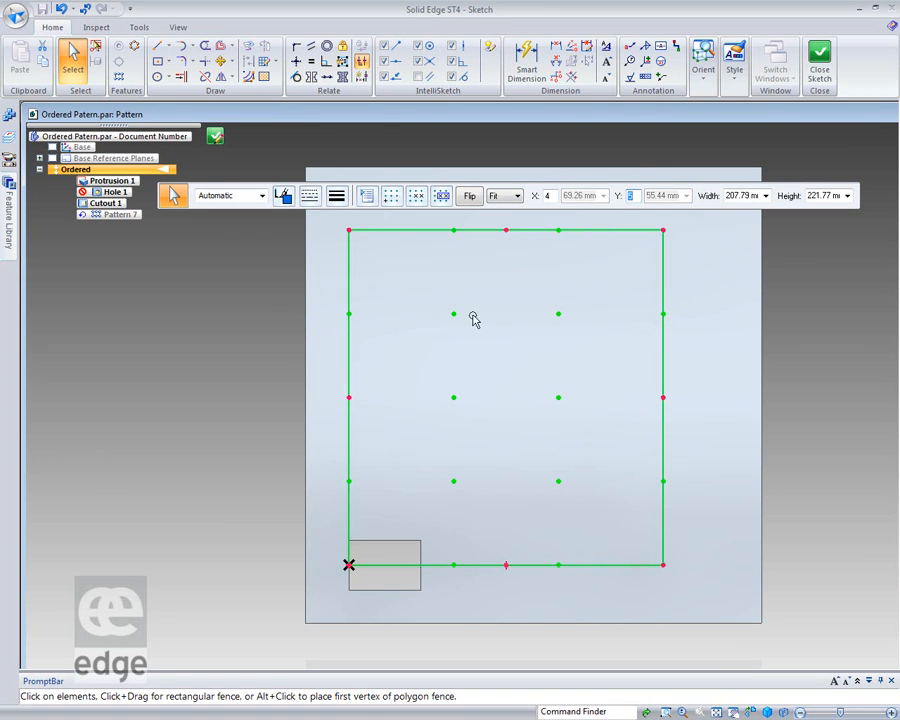
Step: Set the pattern to Fill with 60 mm X and 50 mm Y spacing, and resize its rectangle to about 217 by 215 mm, closing the sketch
left_click(517, 198)
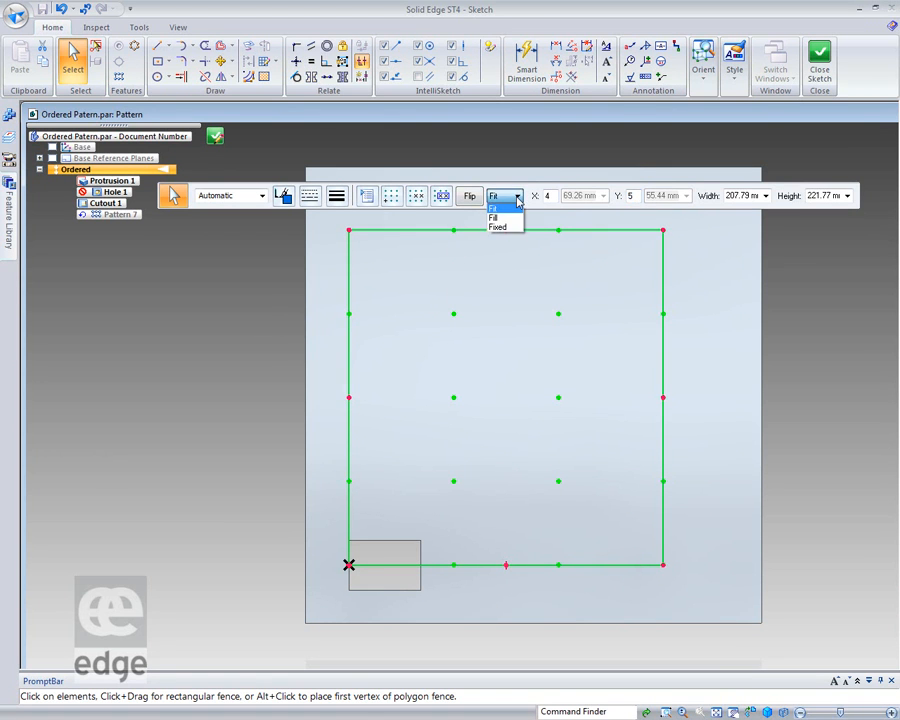
left_click(500, 217)
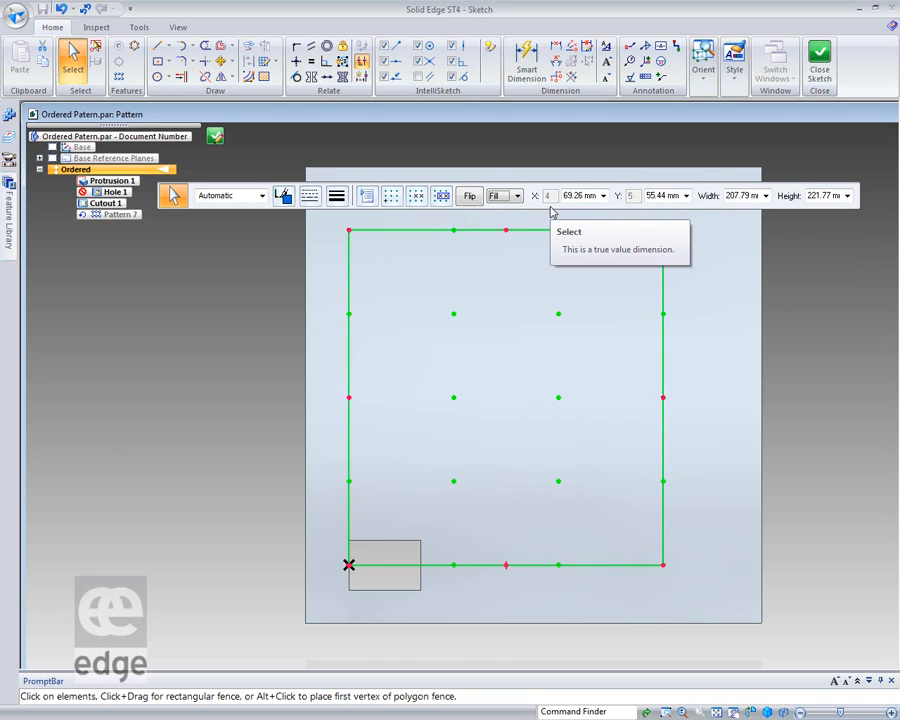
left_click(586, 196)
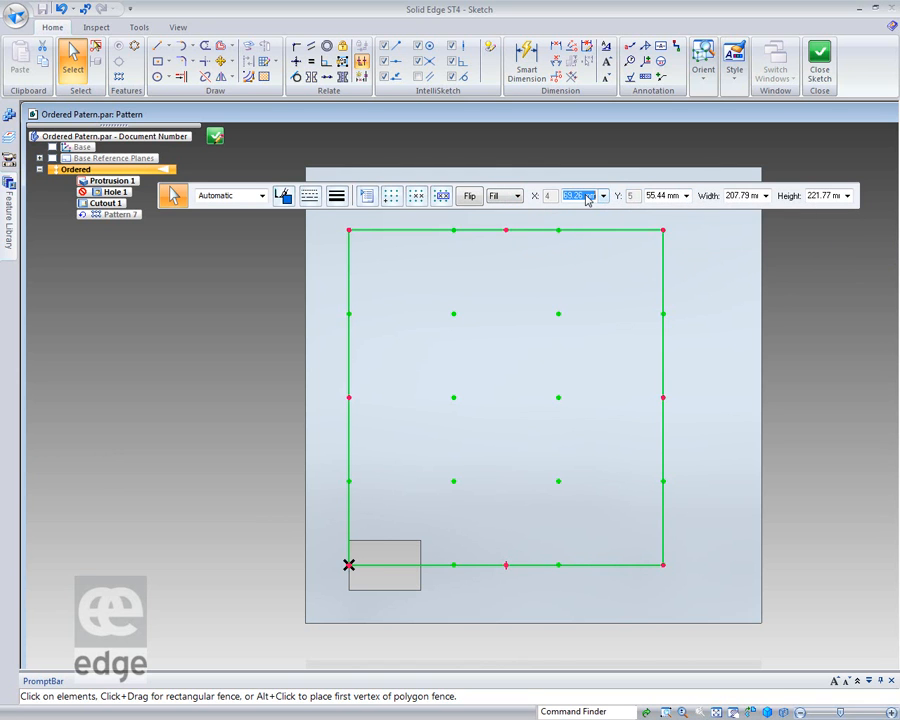
type("60")
key("Tab")
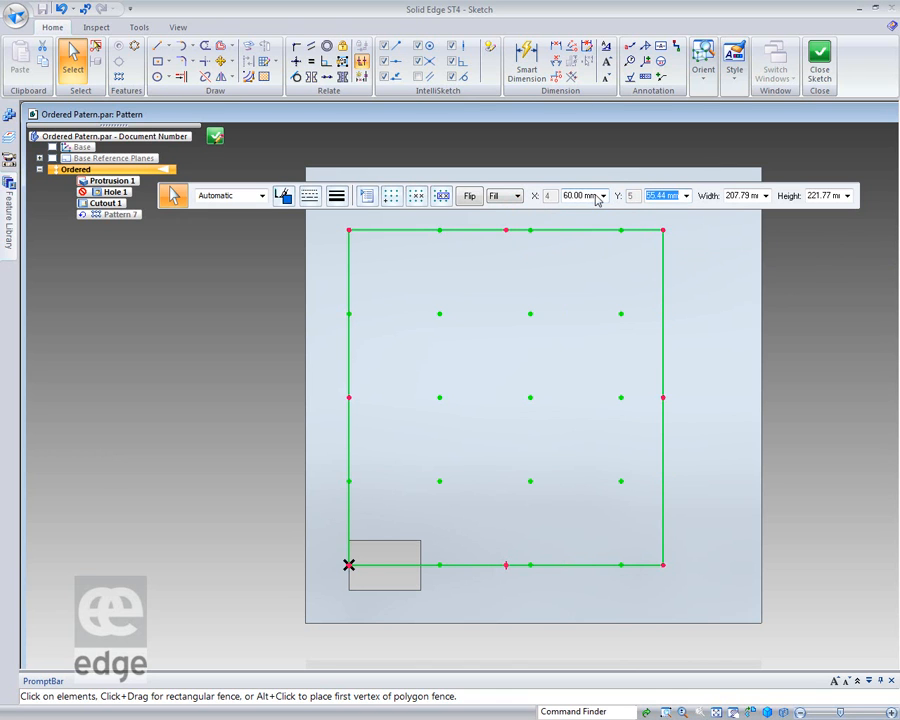
type("50")
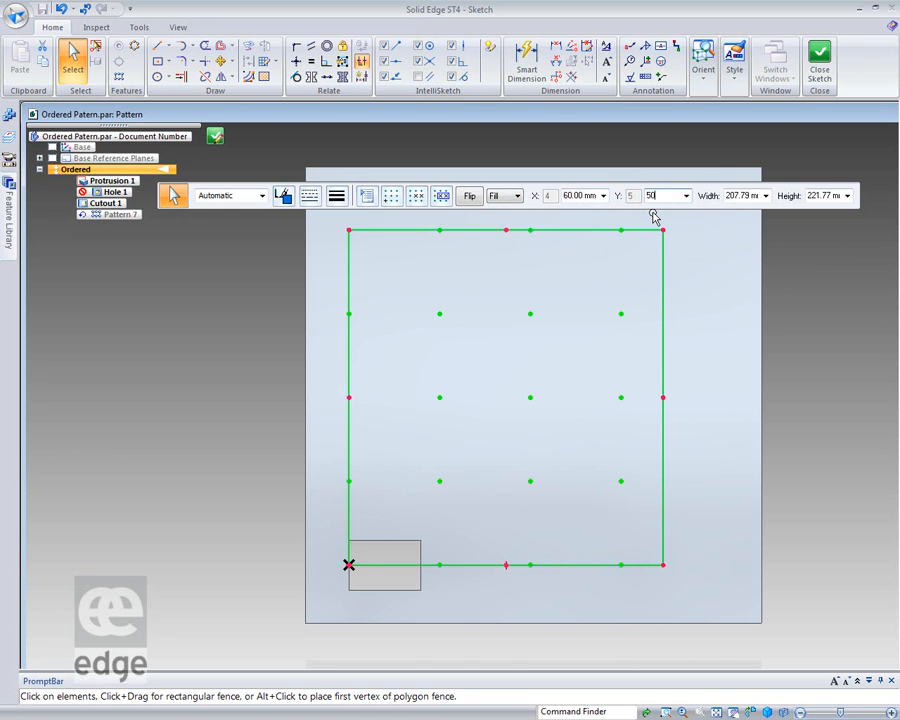
key("Tab")
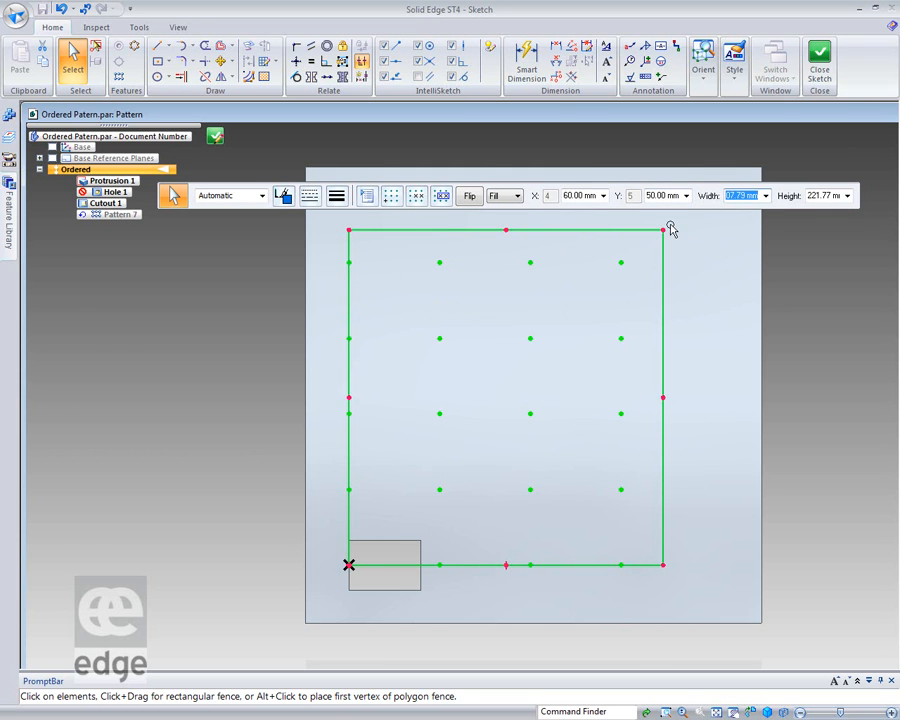
mouse_move(664, 231)
left_mouse_down()
mouse_move(609, 261)
mouse_move(562, 316)
mouse_move(677, 240)
left_mouse_up()
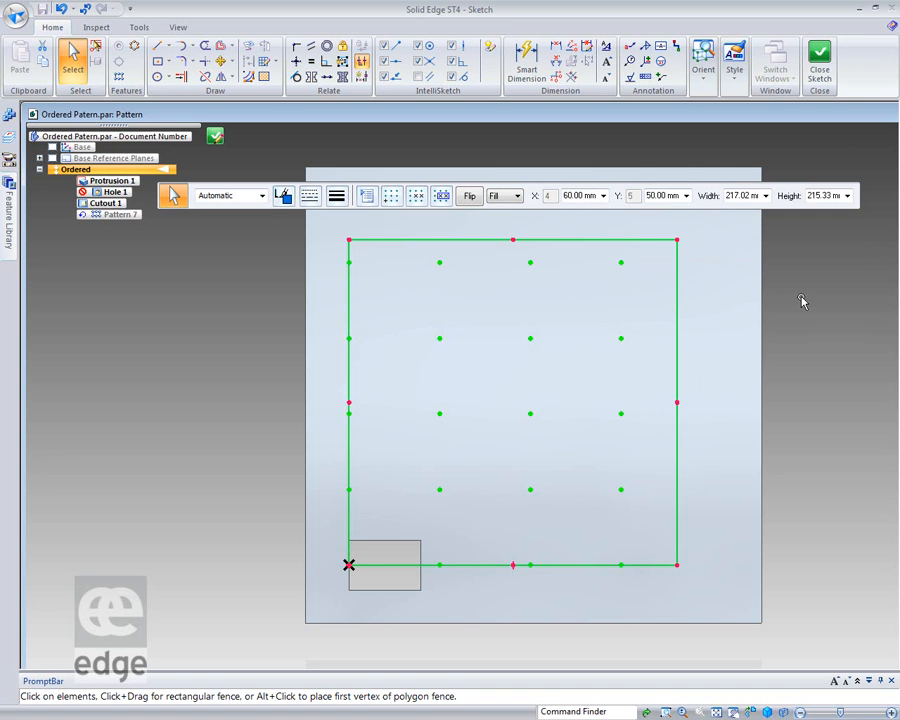
left_click(215, 135)
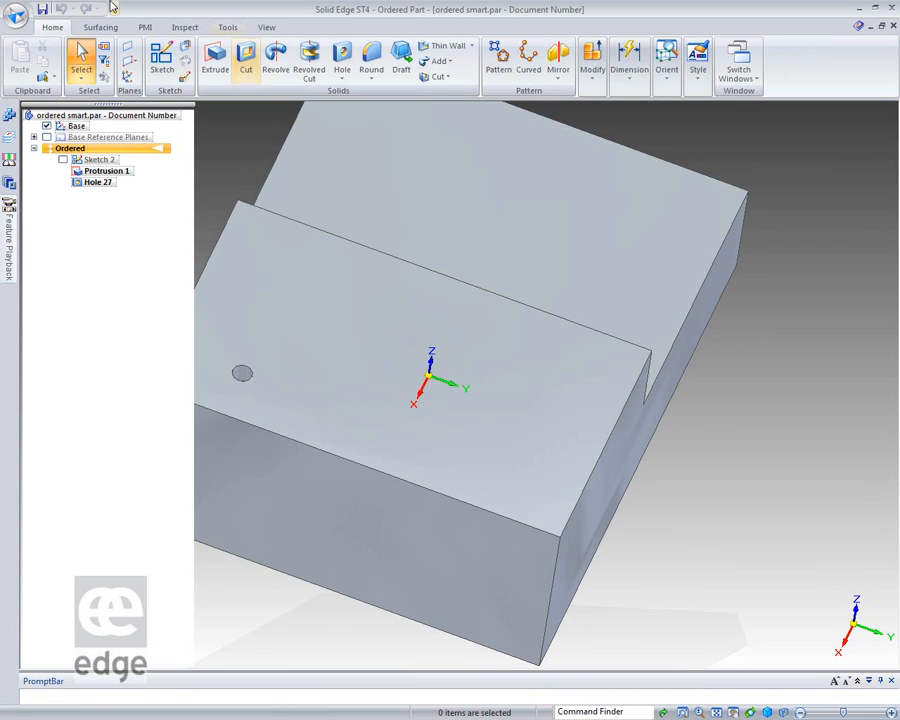
Step: Examine the whole stepped block in ordered smart.par, including its single hole and the two upper face levels
middle_click_drag(452, 378, 380, 272)
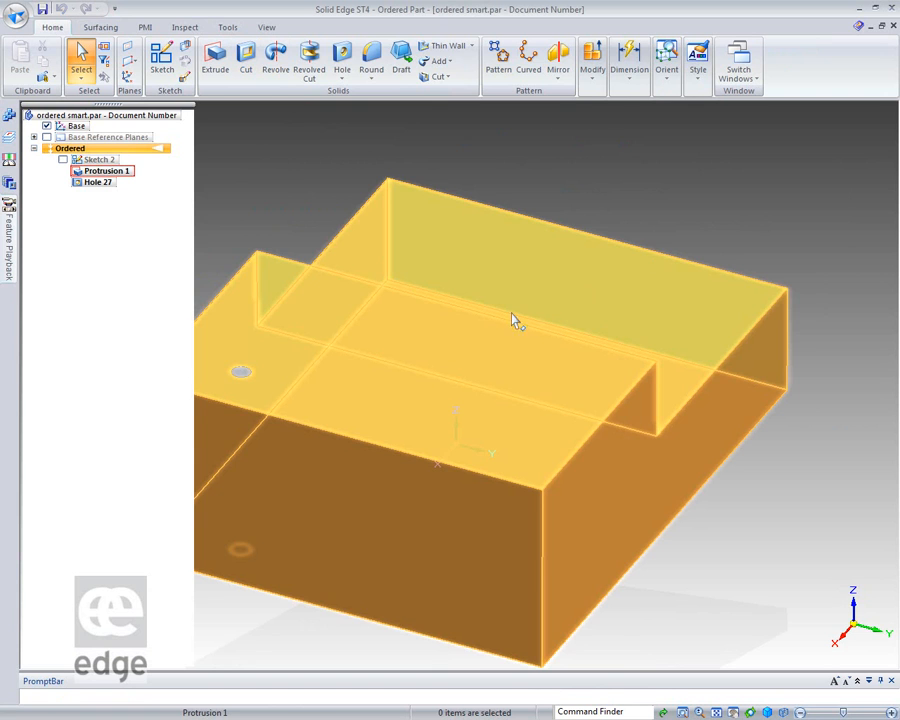
scroll(437, 390, "down", 2)
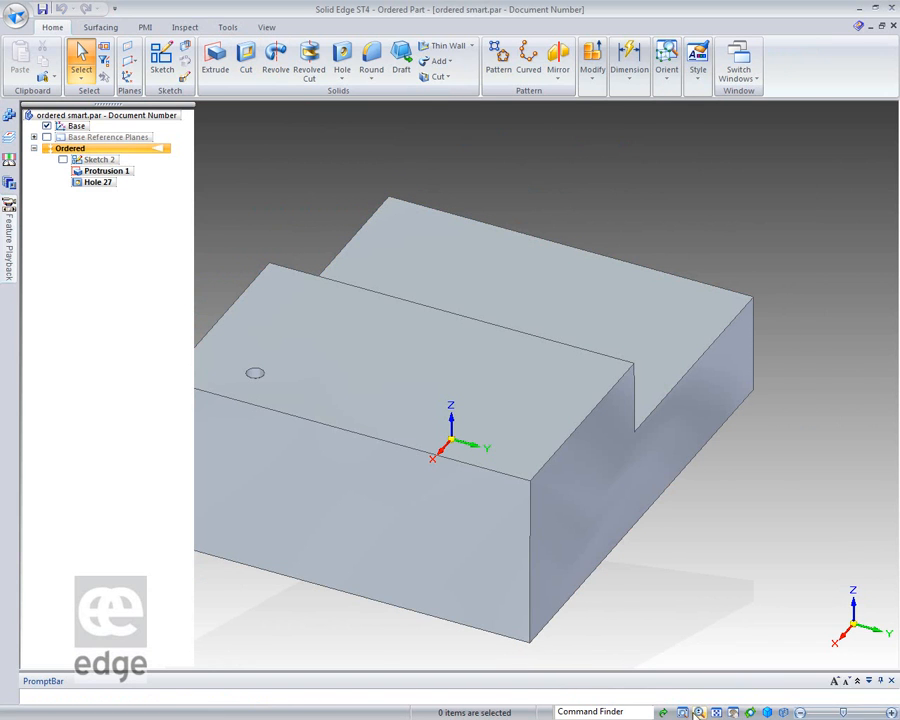
left_click(733, 712)
left_click_drag(466, 505, 528, 479)
left_click(224, 261)
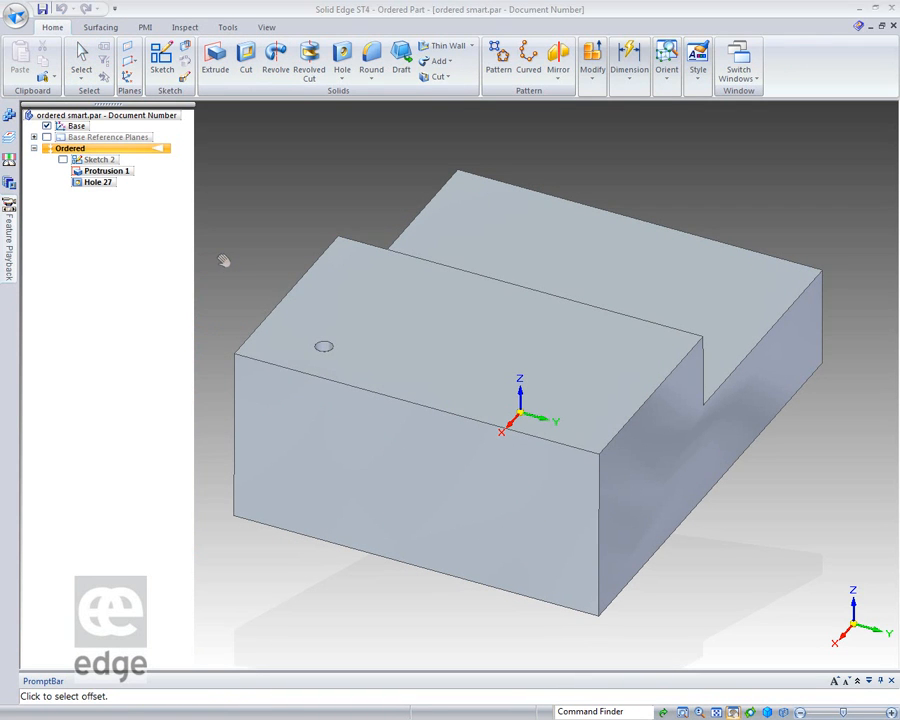
key("Escape")
middle_click_drag(818, 457, 684, 480)
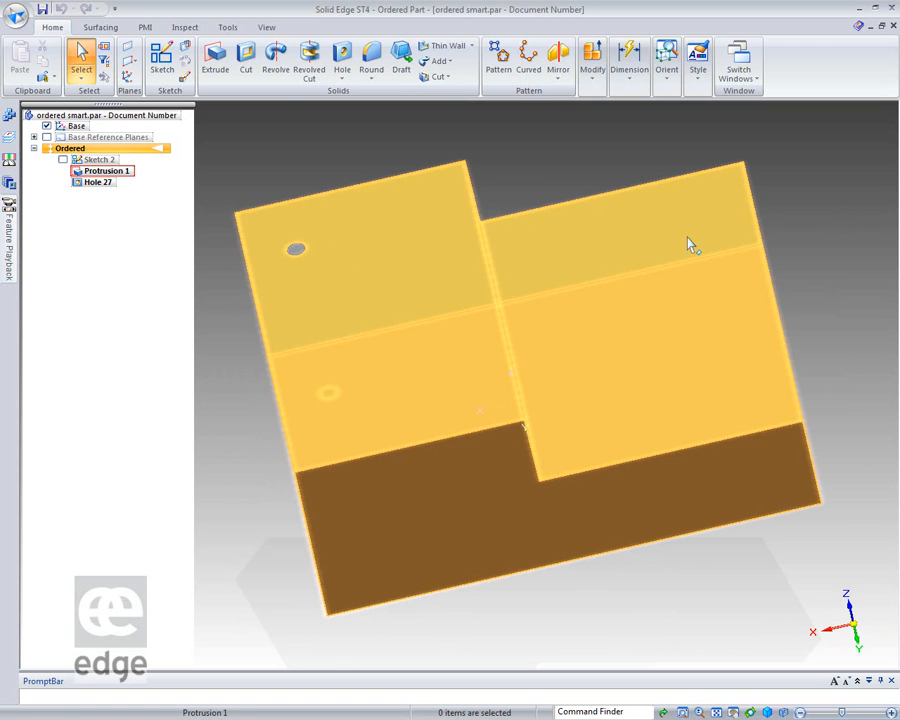
Step: Start a Smart pattern of the stepped block's hole, placing the pattern sketch on the face that contains the hole
middle_click_drag(639, 643, 612, 617)
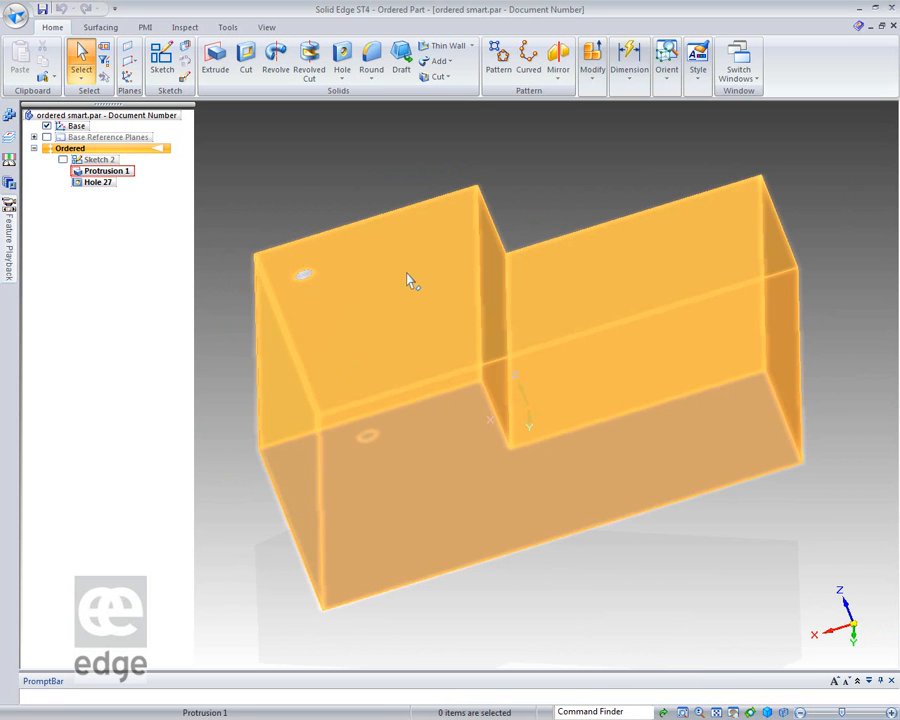
middle_click_drag(516, 587, 681, 639)
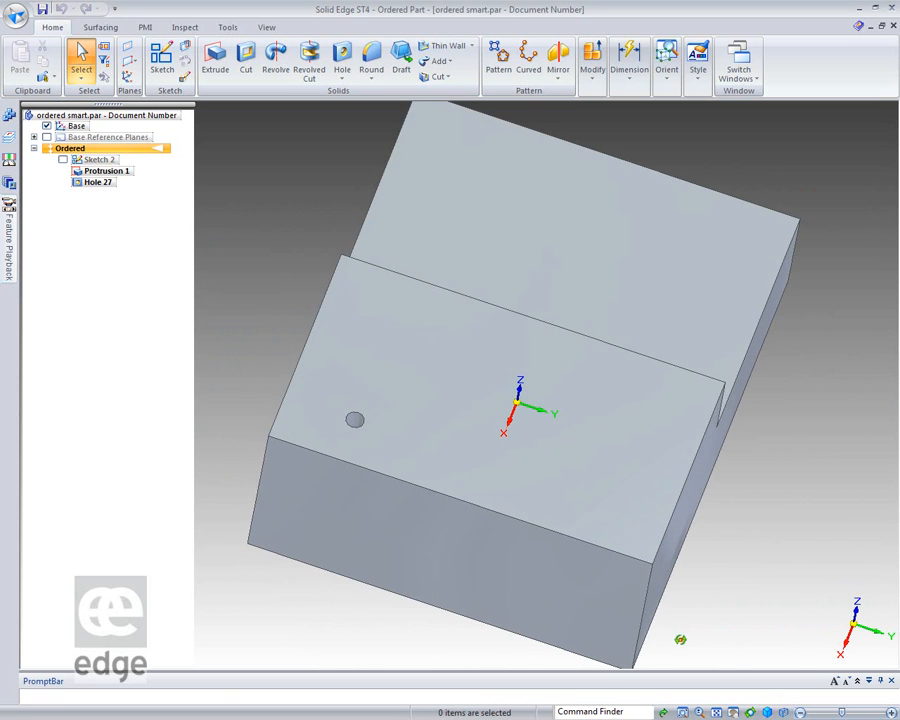
left_click(498, 58)
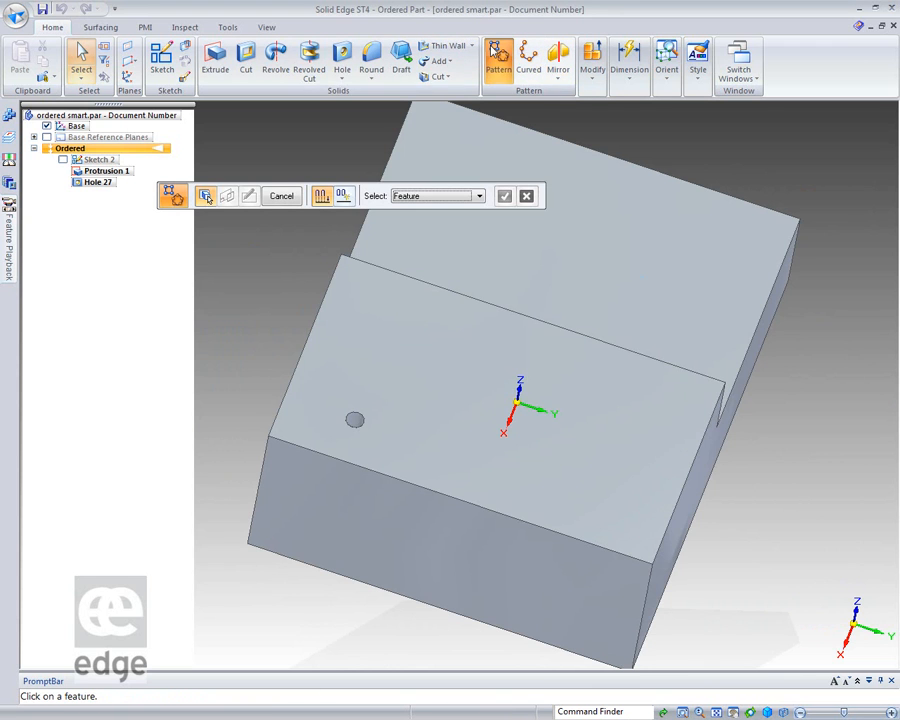
left_click(354, 419)
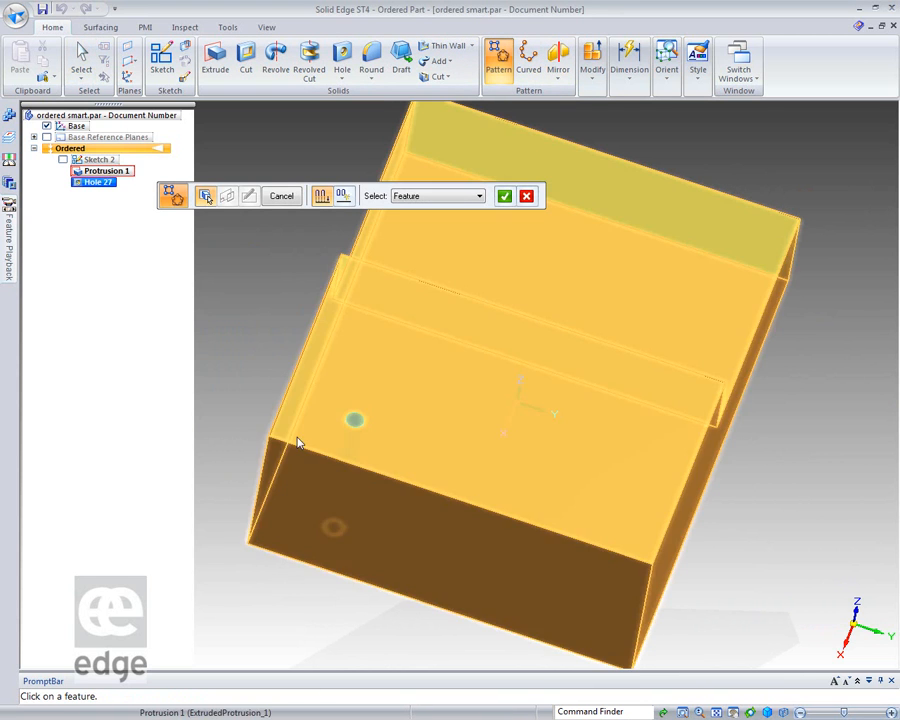
left_click(504, 197)
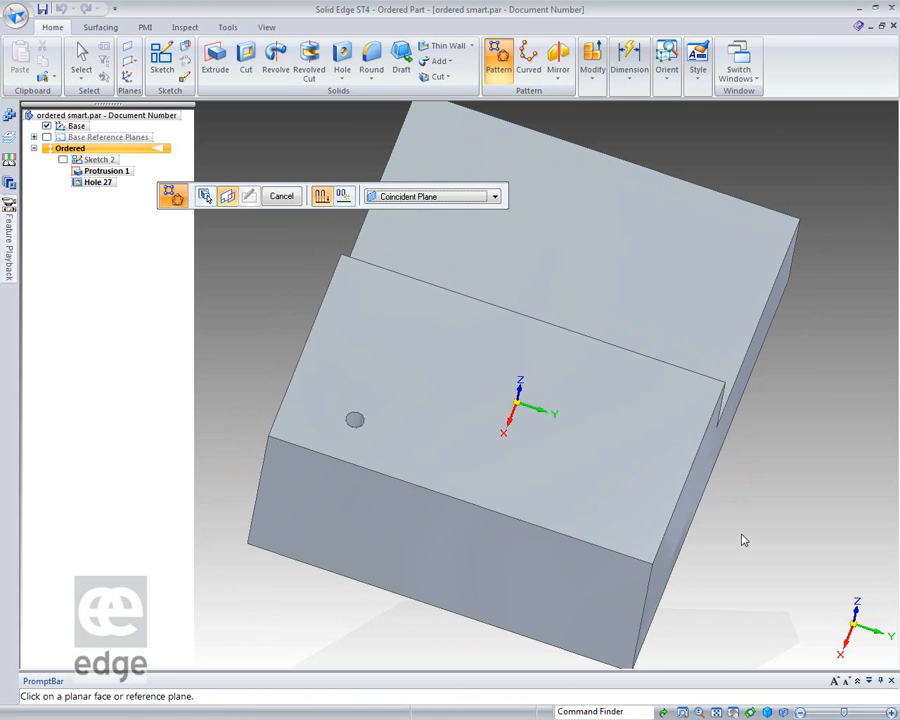
left_click(589, 408)
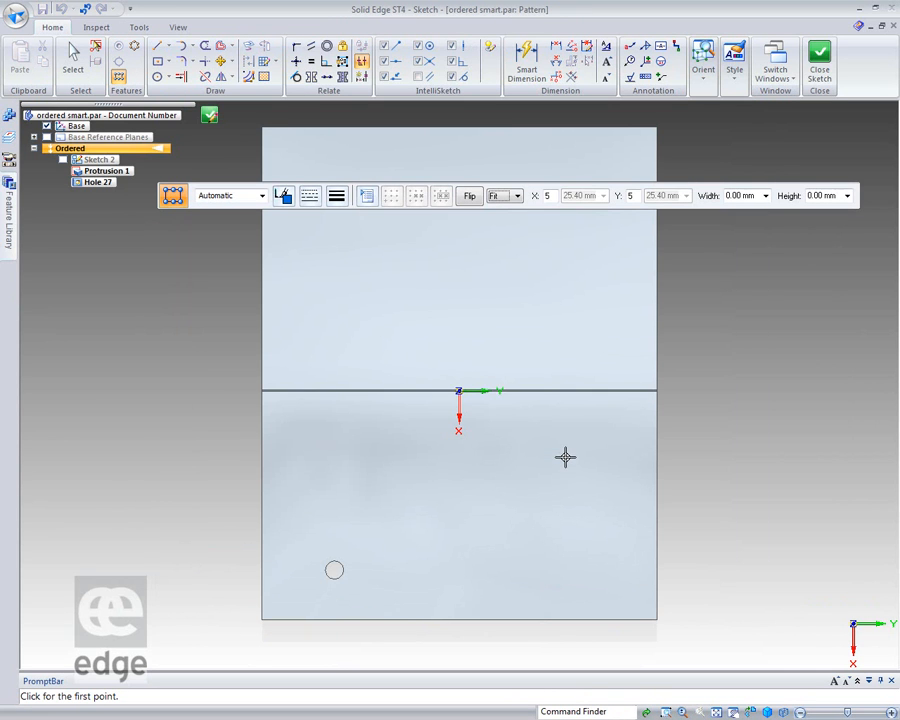
Step: Try a 5 by 5 Fit pattern rectangle about 141 by 222 mm from the hole's centre across both levels, and undo the resulting pattern
left_click(334, 570)
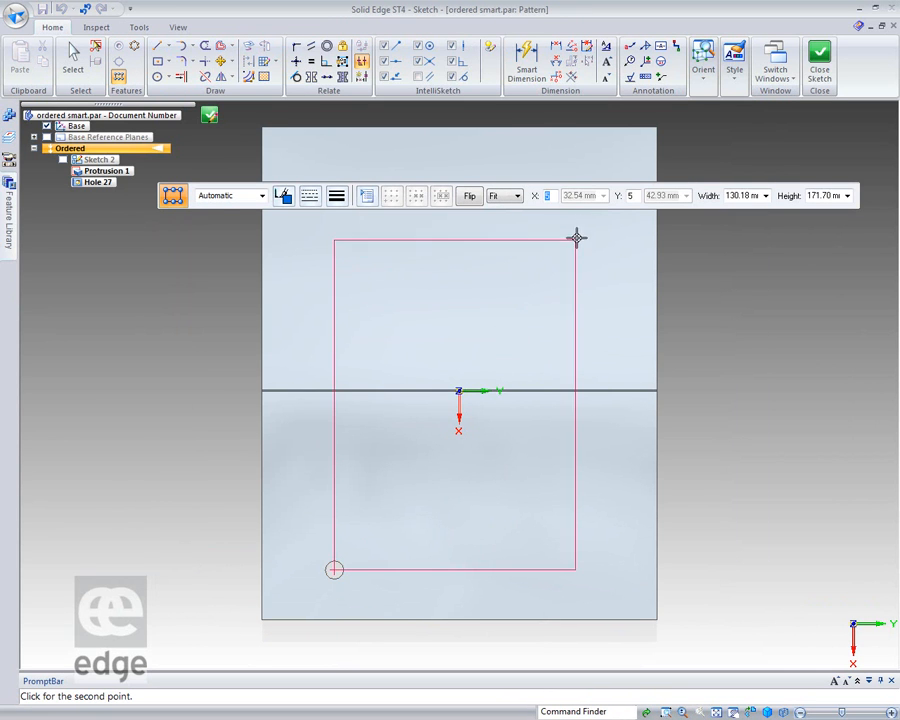
left_click(593, 162)
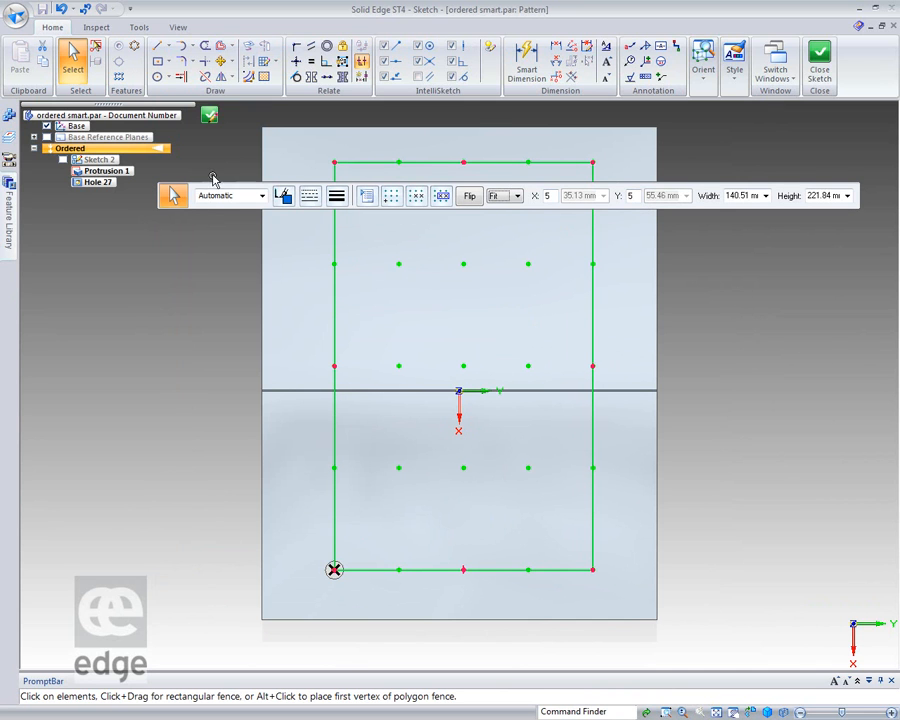
left_click(210, 118)
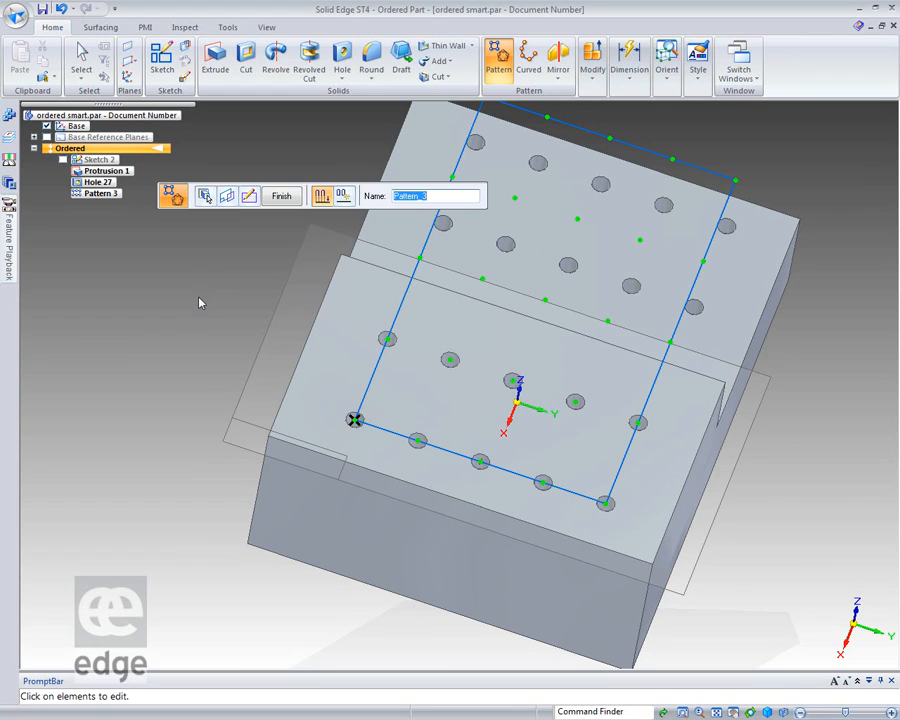
left_click(320, 200)
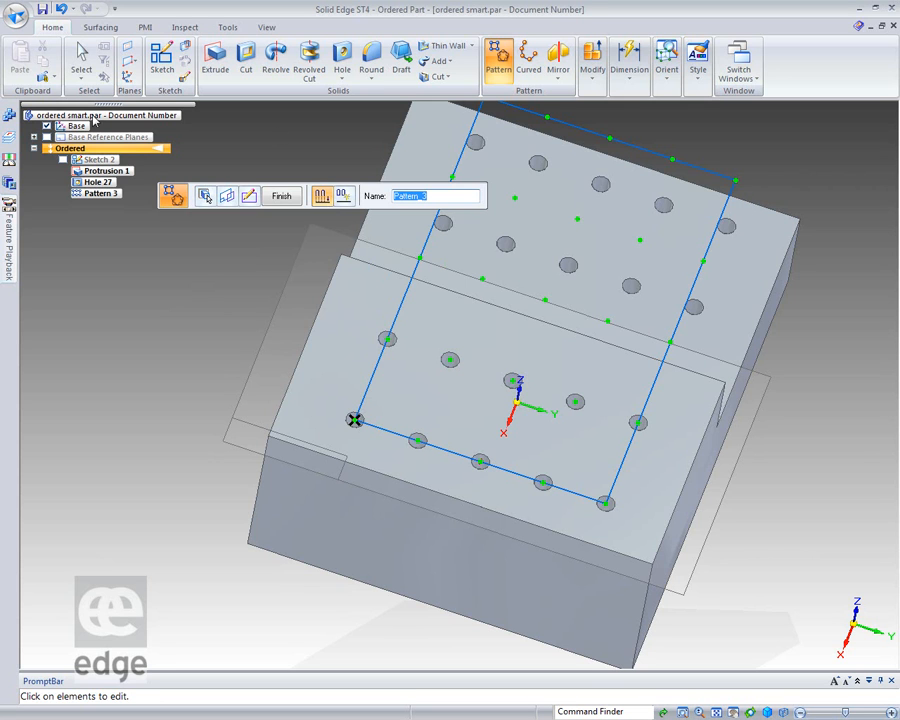
left_click(62, 10)
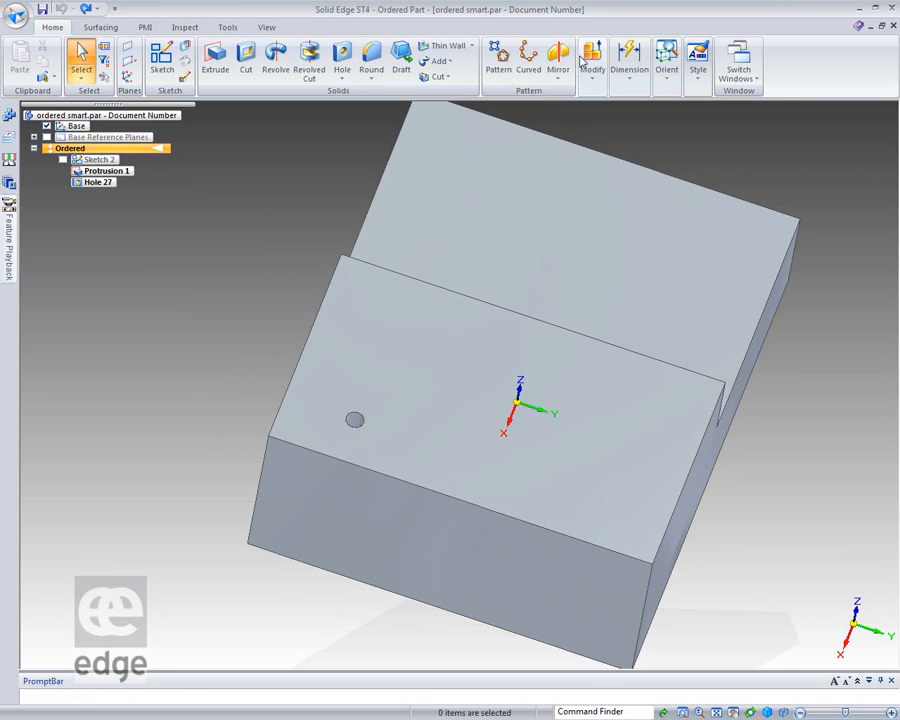
Step: Start a pattern of Hole 27 with the Fast option, placing the pattern sketch on the face that contains the hole
left_click(498, 58)
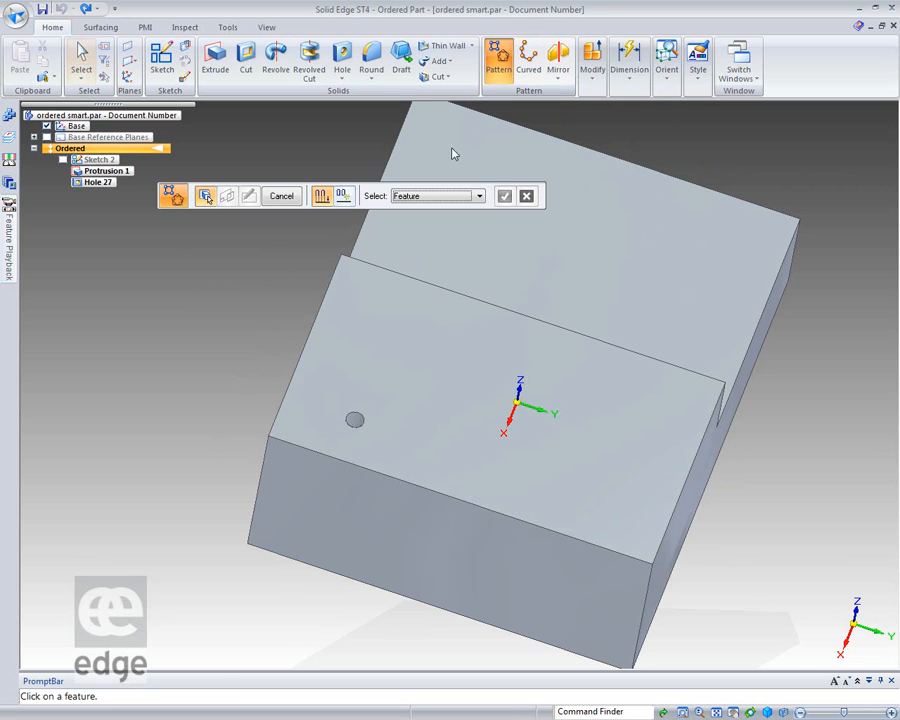
left_click(345, 201)
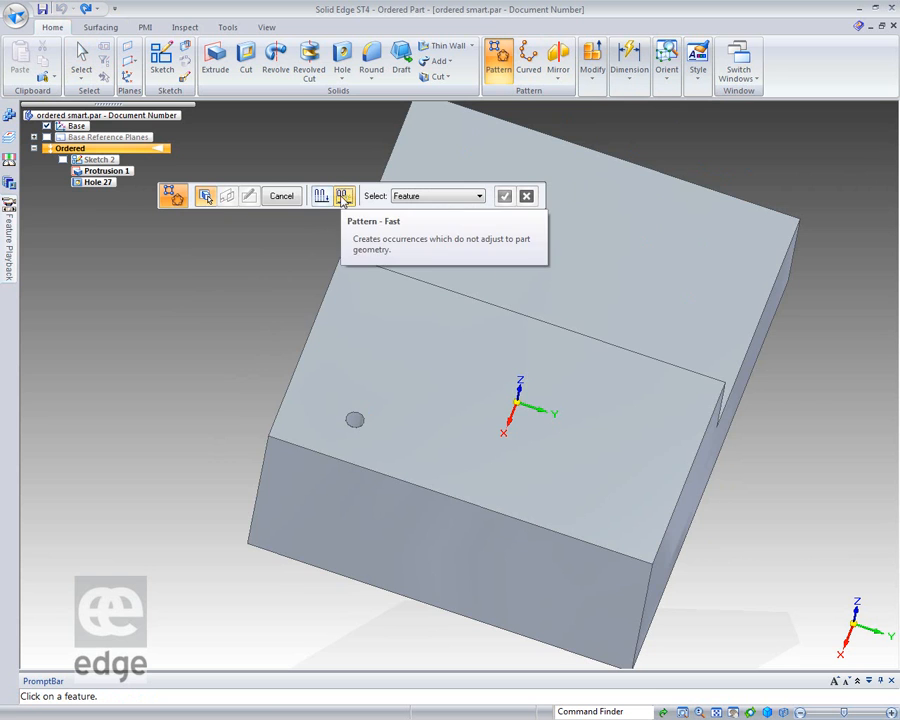
left_click(343, 197)
left_click(97, 182)
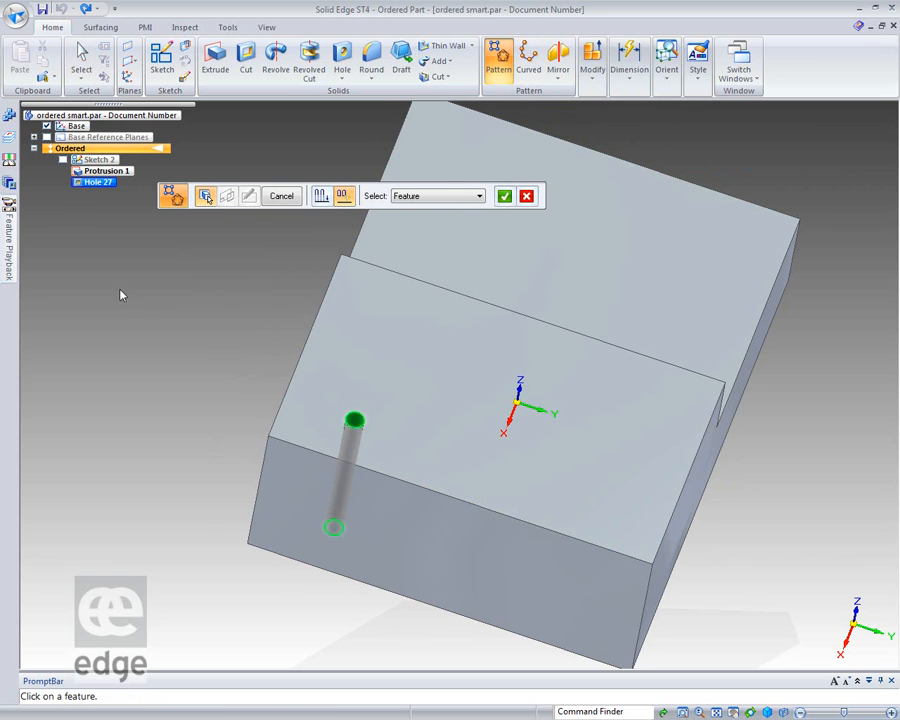
left_click(504, 196)
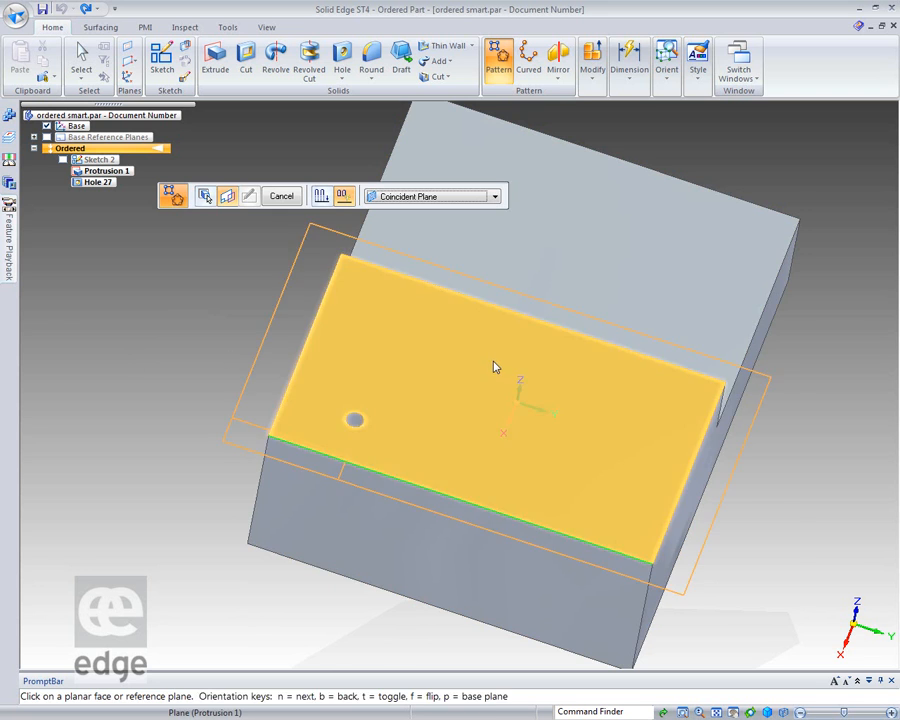
left_click(492, 365)
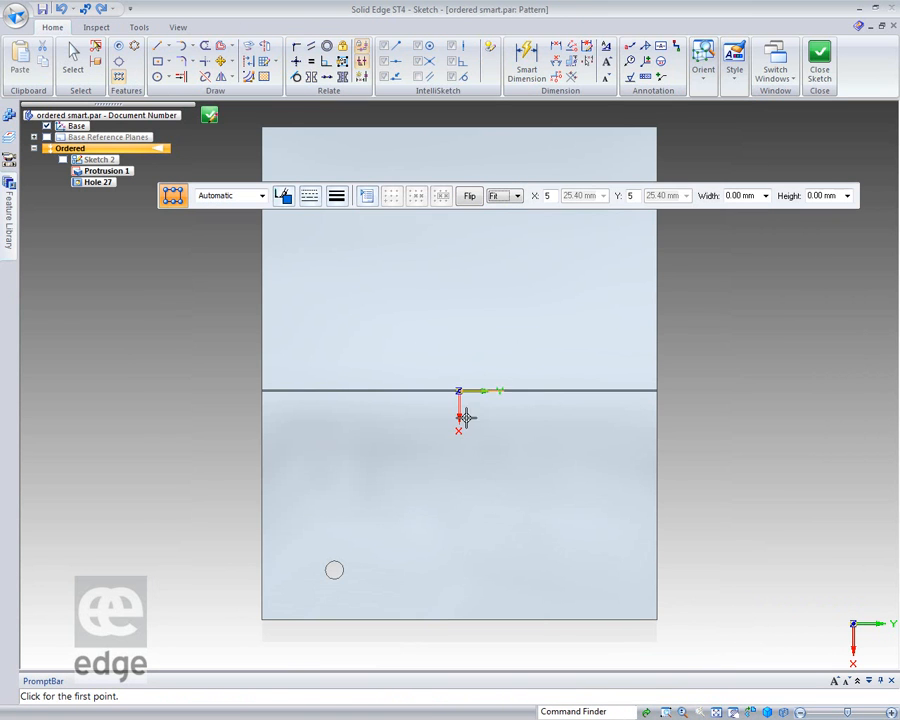
Step: Draw a 5 by 5 Fit pattern rectangle about 149 by 226 mm from the hole's centre and close the sketch, dismissing the notice
left_click(334, 571)
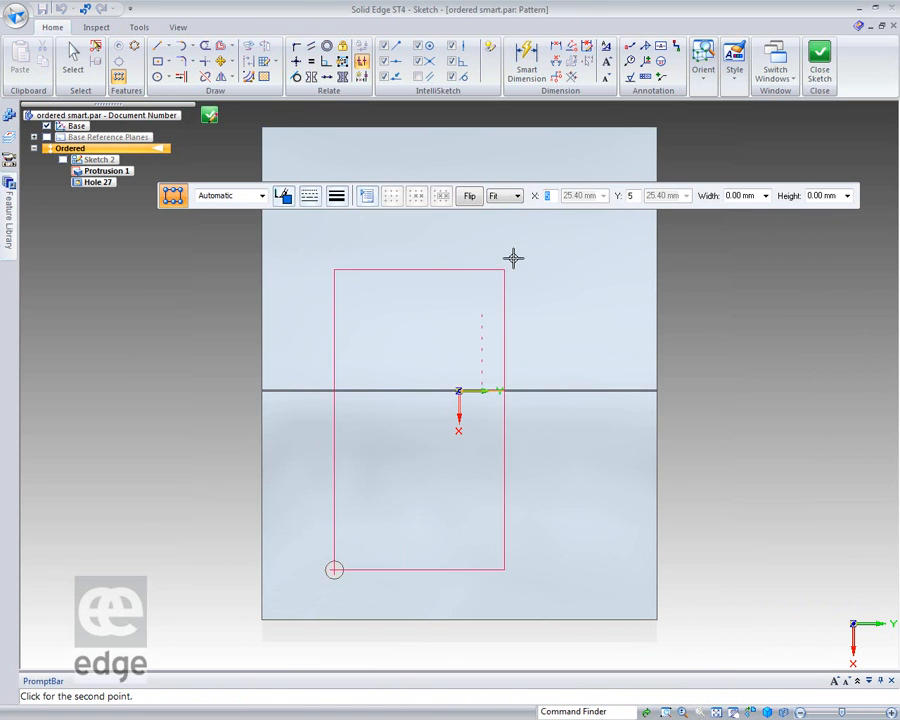
left_click(609, 154)
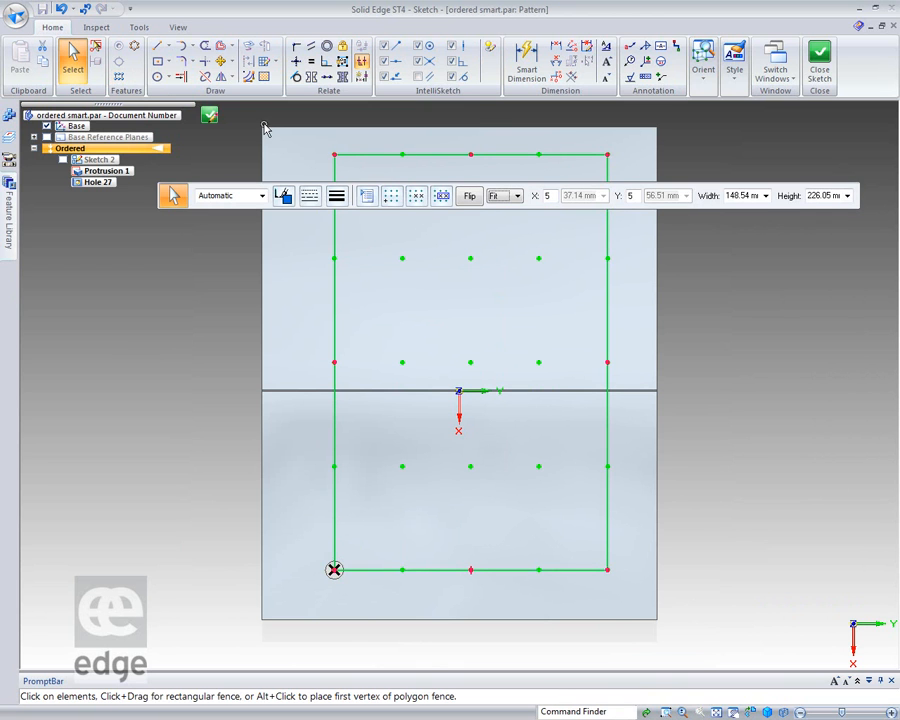
left_click(209, 116)
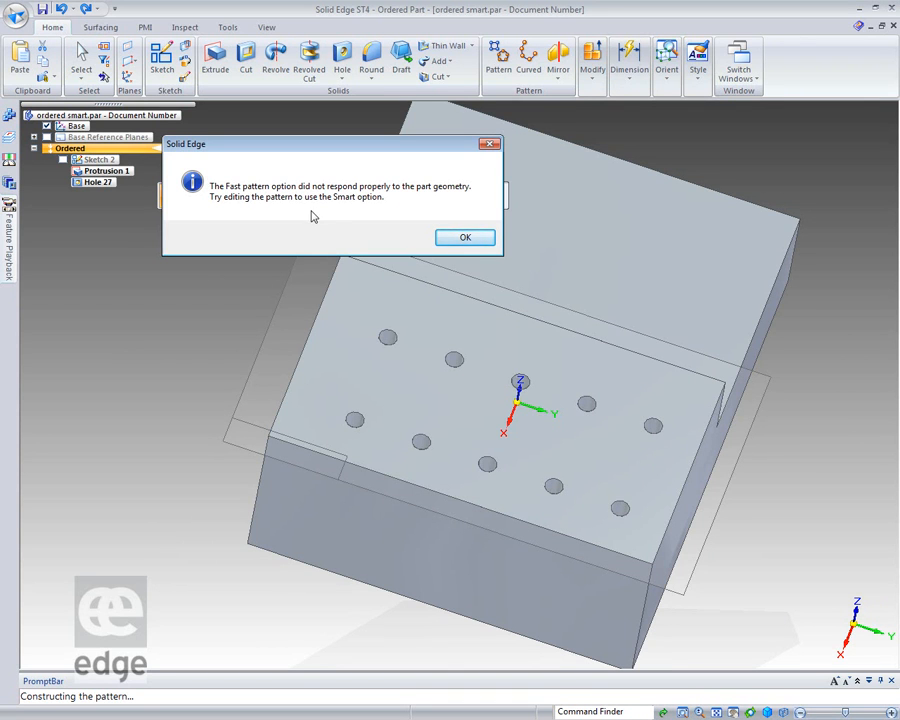
left_click(462, 237)
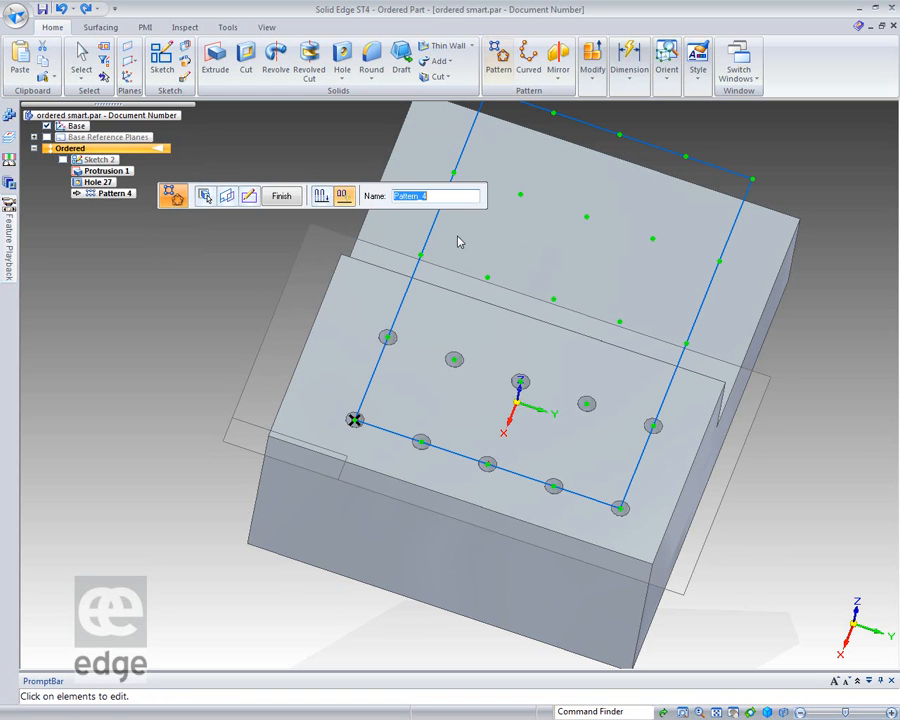
Step: Switch the hole pattern to Smart and back to Fast, and close ordered smart.par without saving
left_click(322, 197)
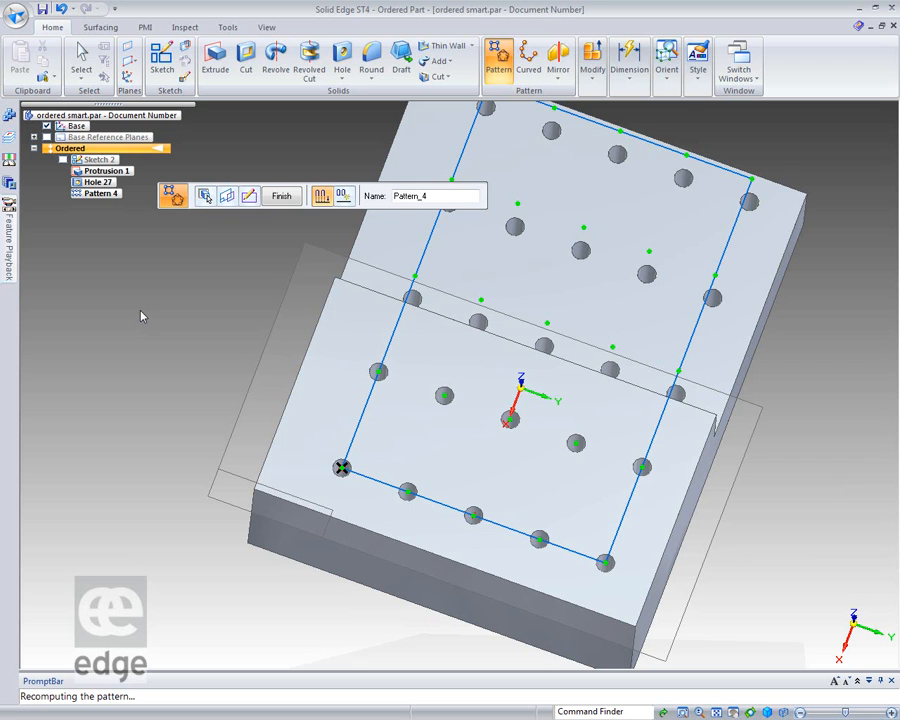
left_click(342, 197)
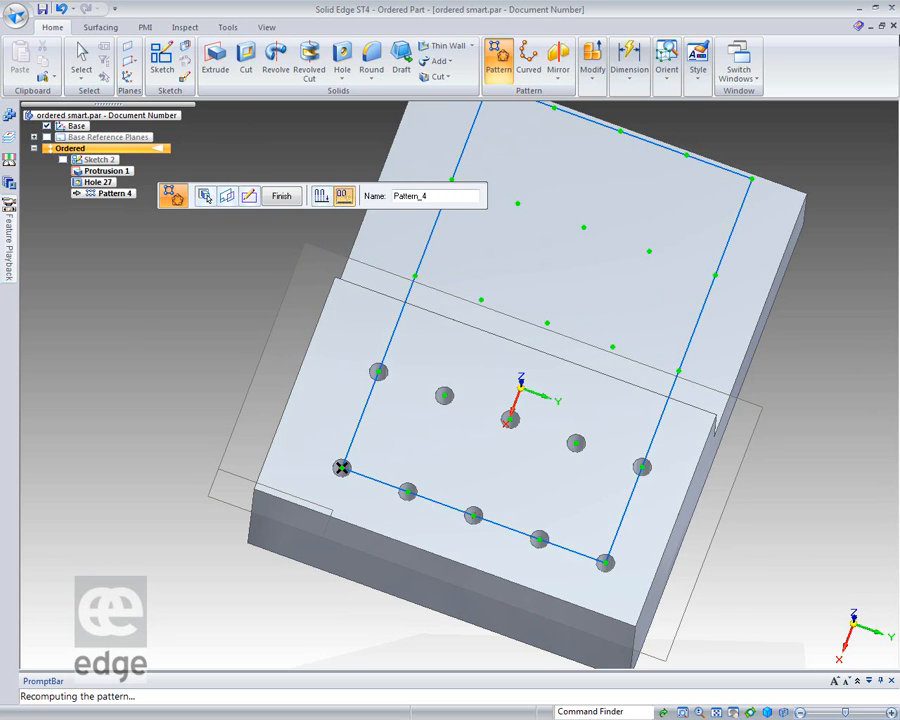
left_click(879, 25)
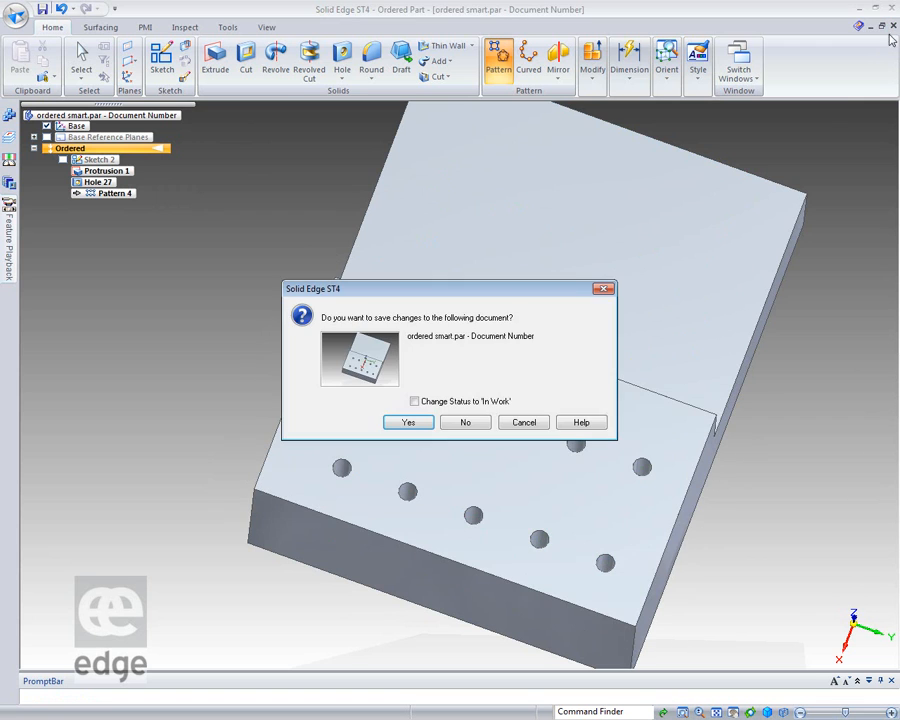
left_click(458, 424)
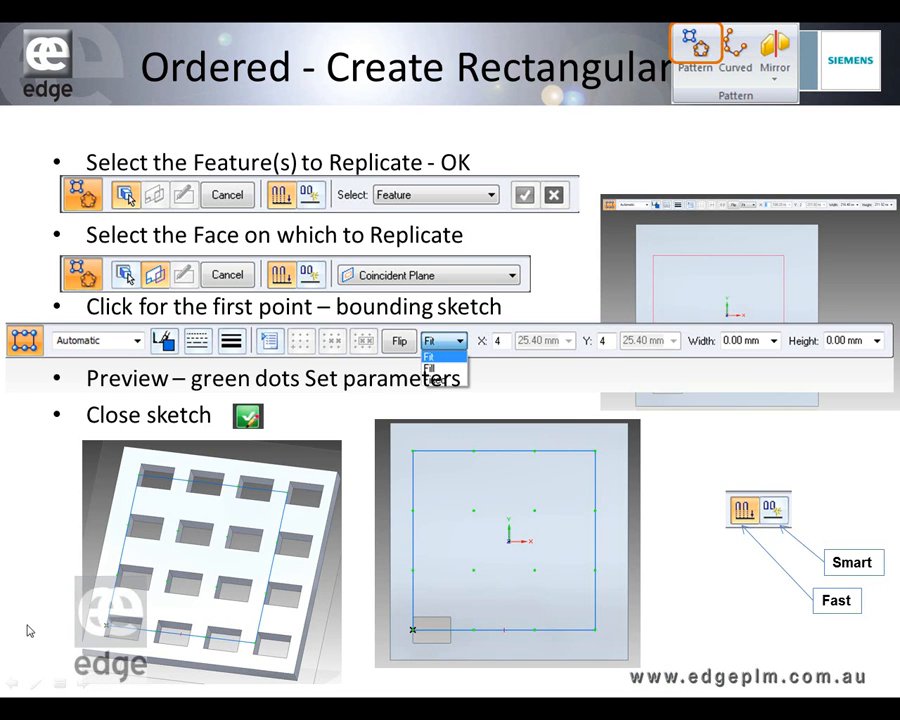
left_click(34, 598)
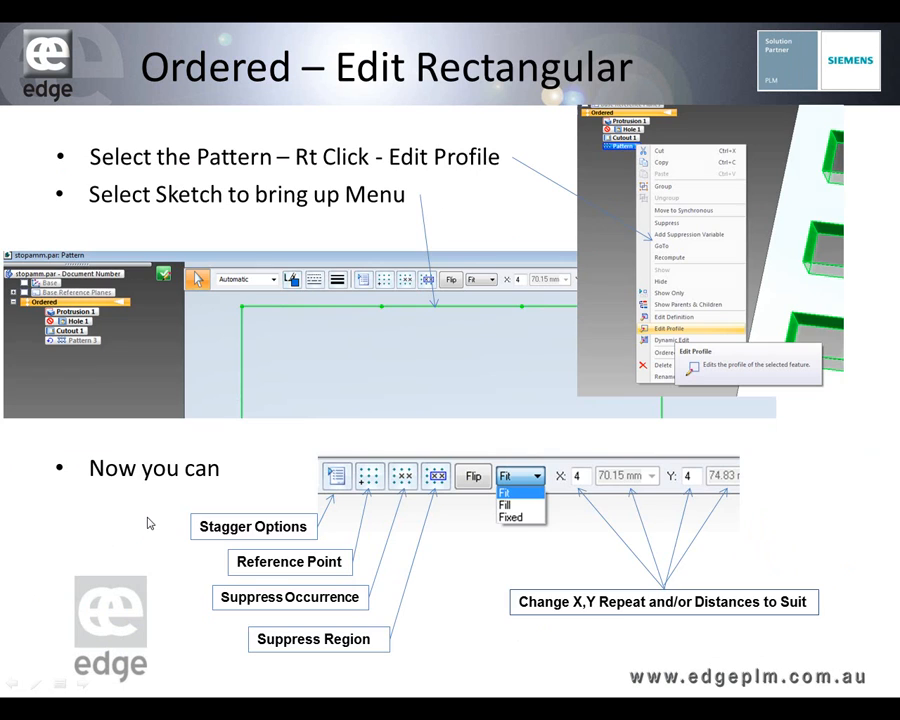
scroll(150, 523, "up", 9)
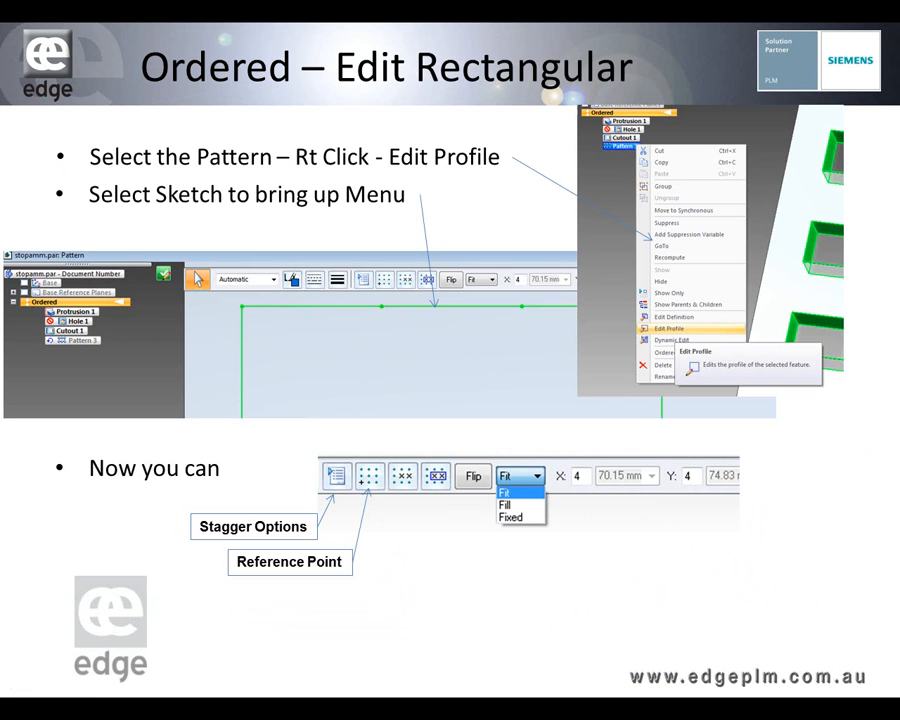
scroll(150, 523, "down", 9)
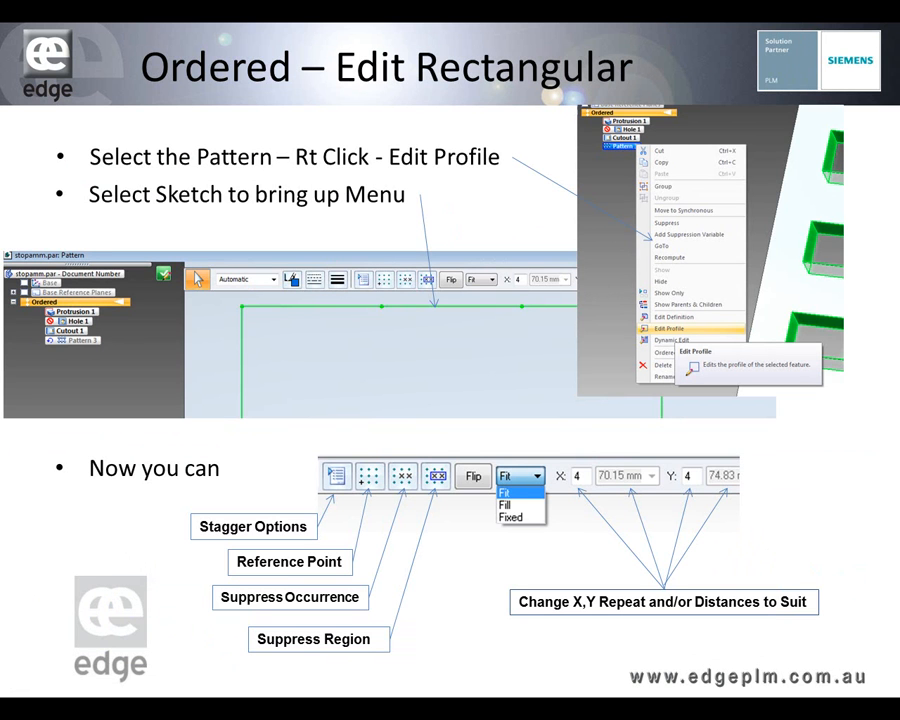
scroll(150, 523, "up", 7)
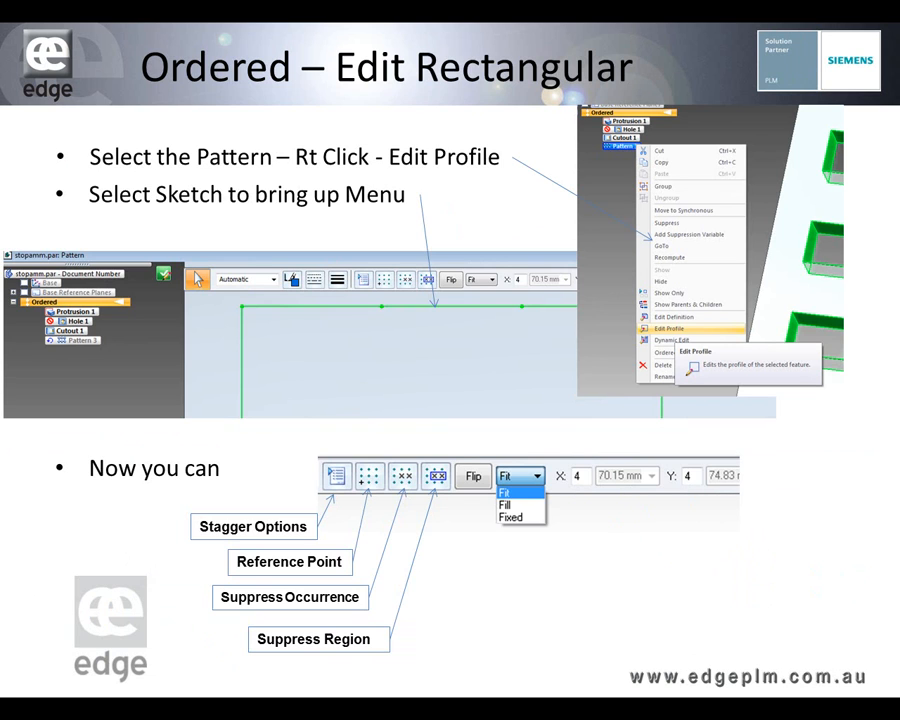
scroll(150, 523, "up", 2)
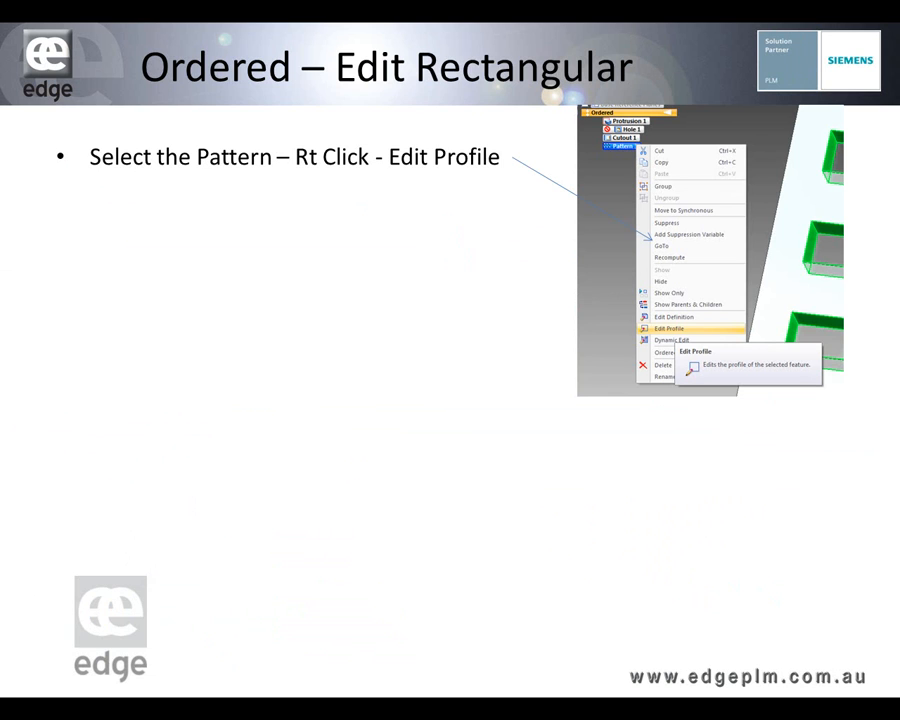
scroll(150, 523, "up", 1)
scroll(150, 523, "down", 1)
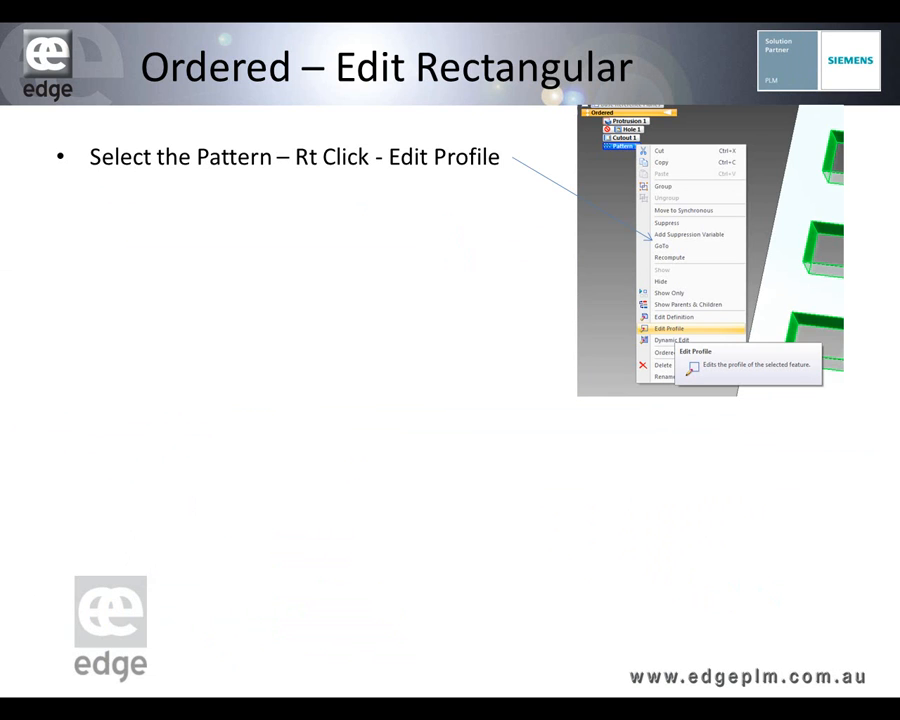
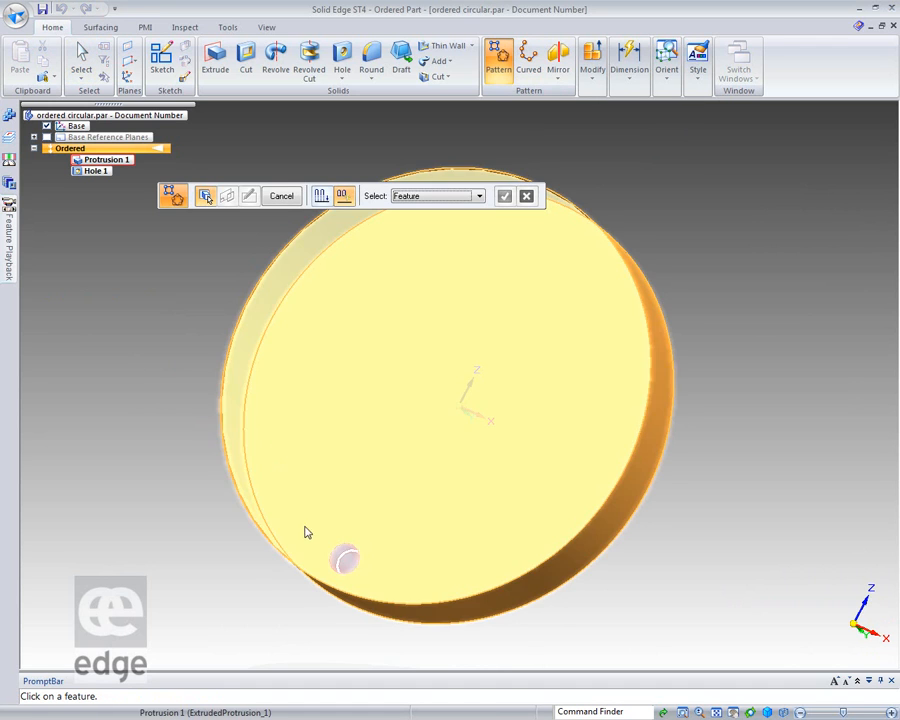
Step: Select the disc's hole as the feature to pattern and place the pattern sketch on the disc's flat face
left_click(344, 558)
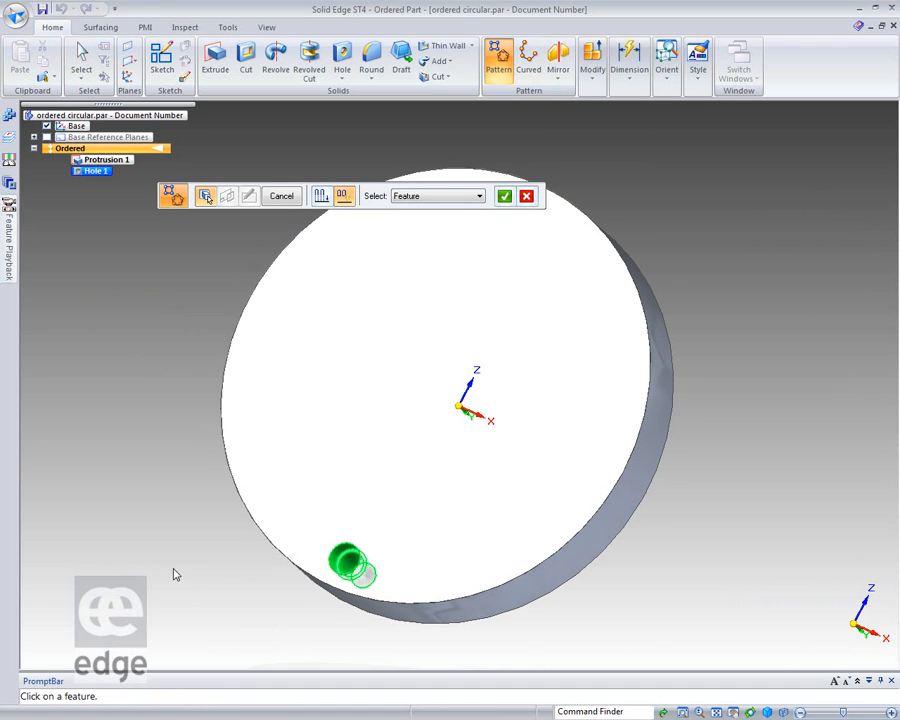
left_click(504, 196)
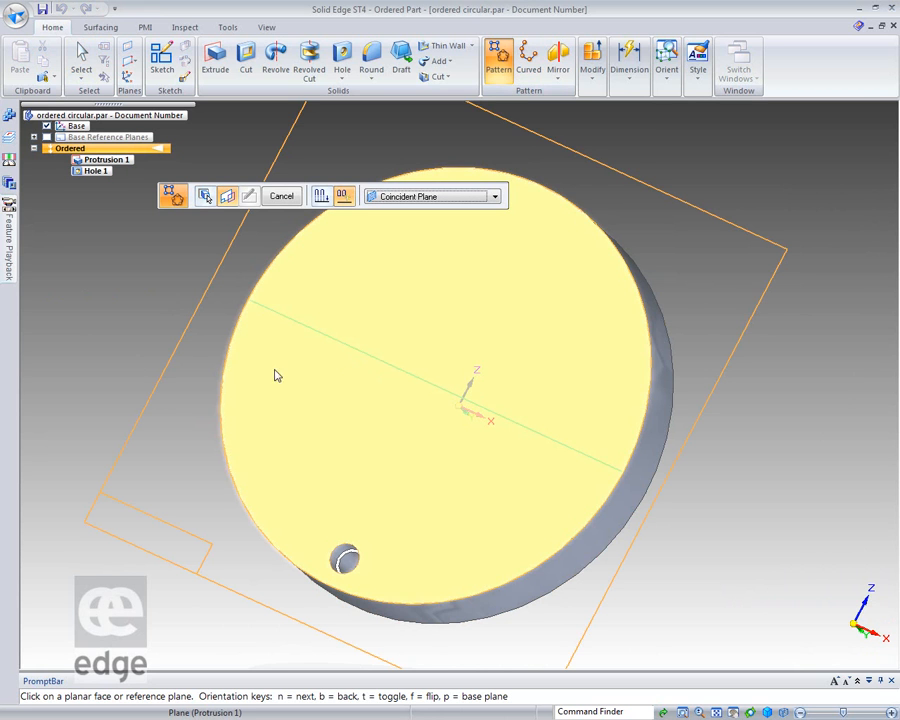
left_click(316, 419)
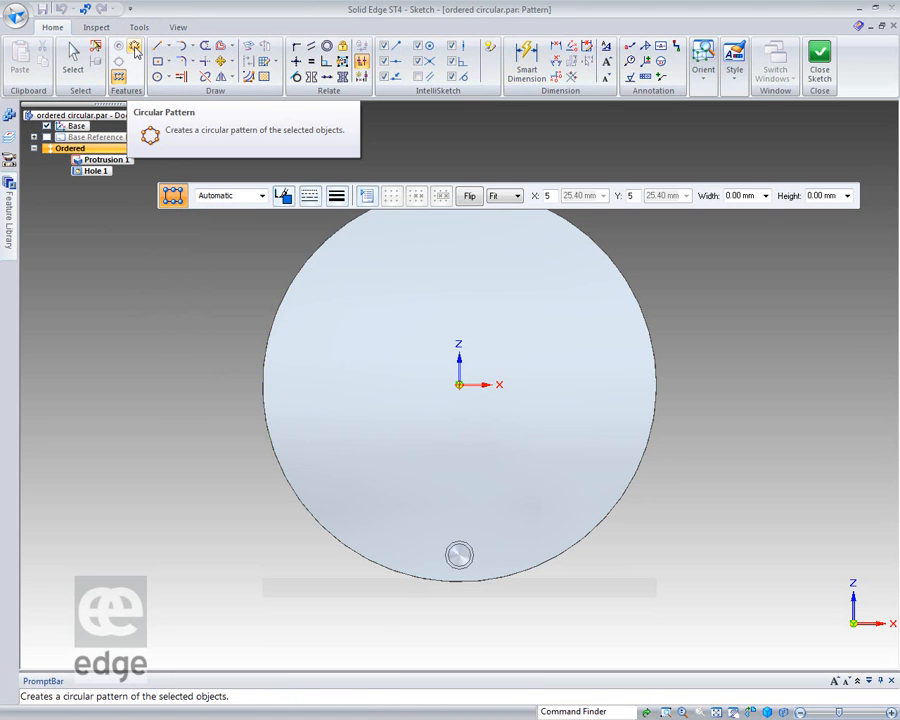
Step: Draw a full-circle Fit pattern of 11 occurrences, radius about 146 mm, from the disc's centre through the hole's direction, and finish the hole pattern
left_click(135, 50)
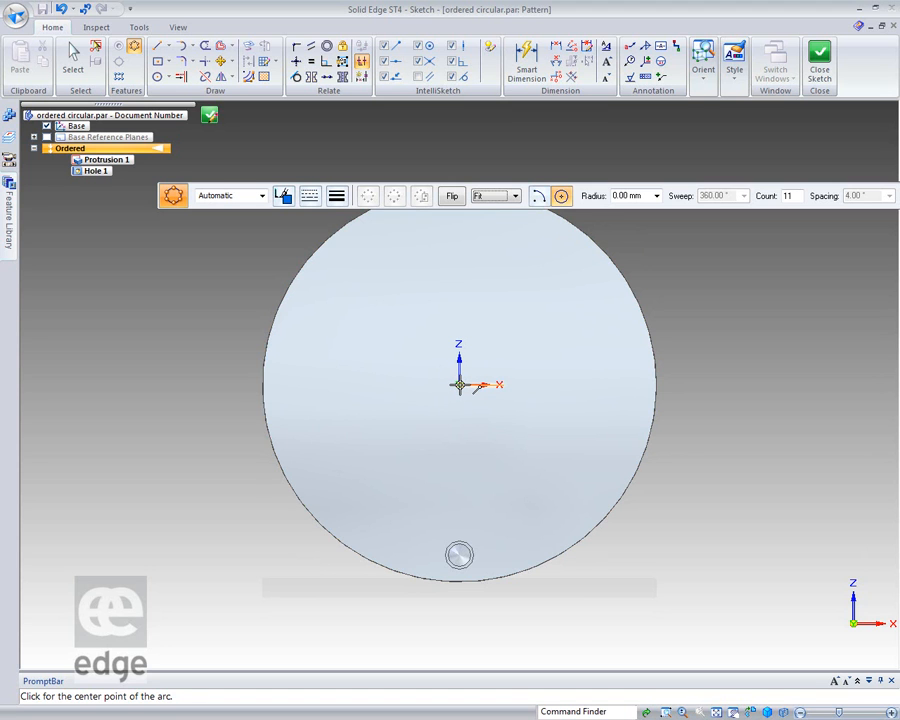
left_click(459, 384)
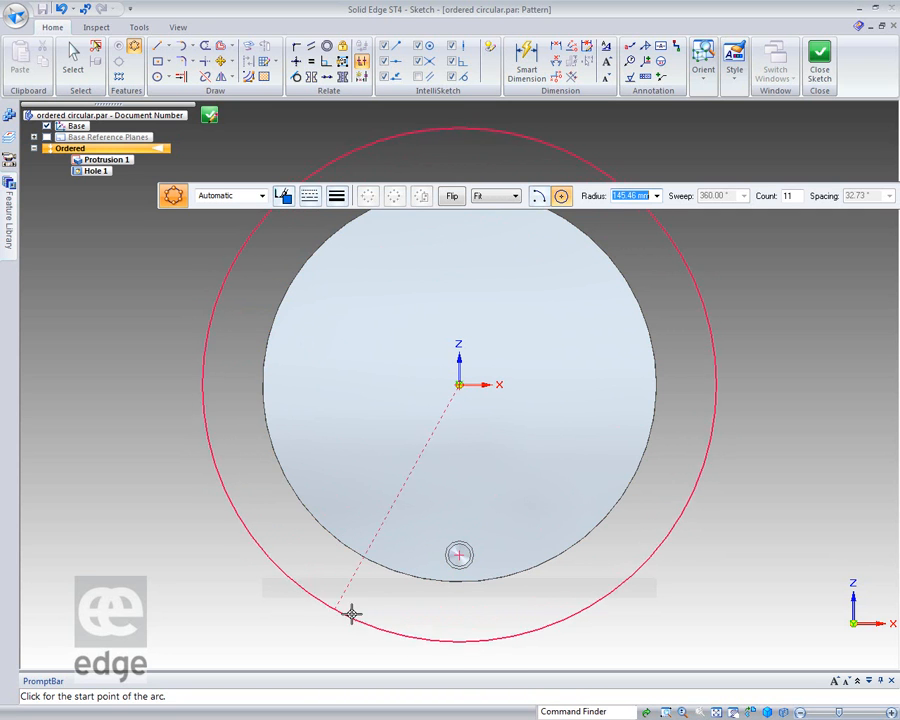
left_click(460, 645)
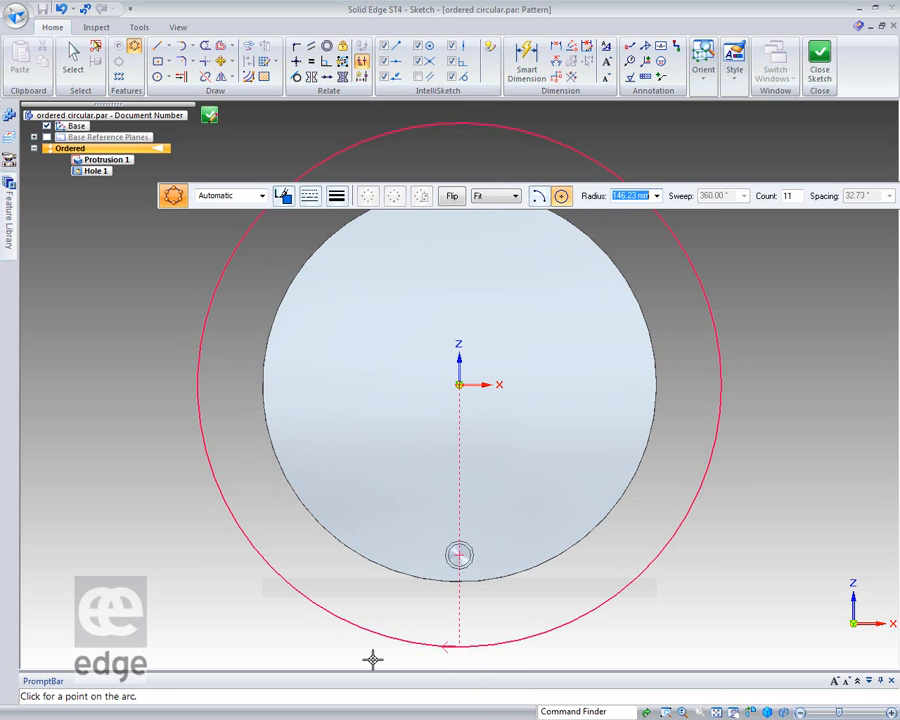
left_click(509, 663)
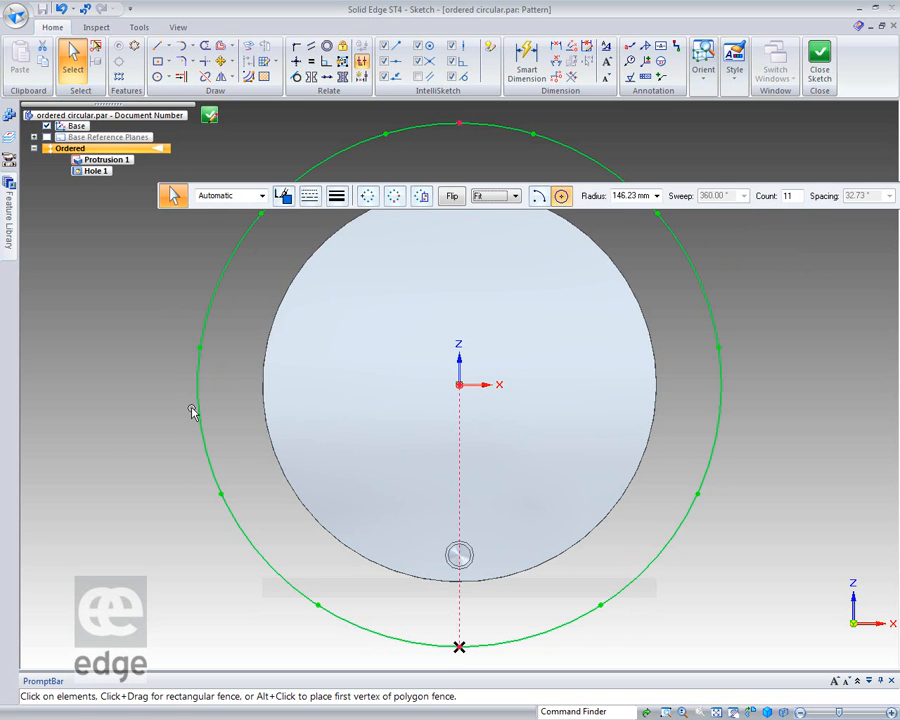
left_click(209, 116)
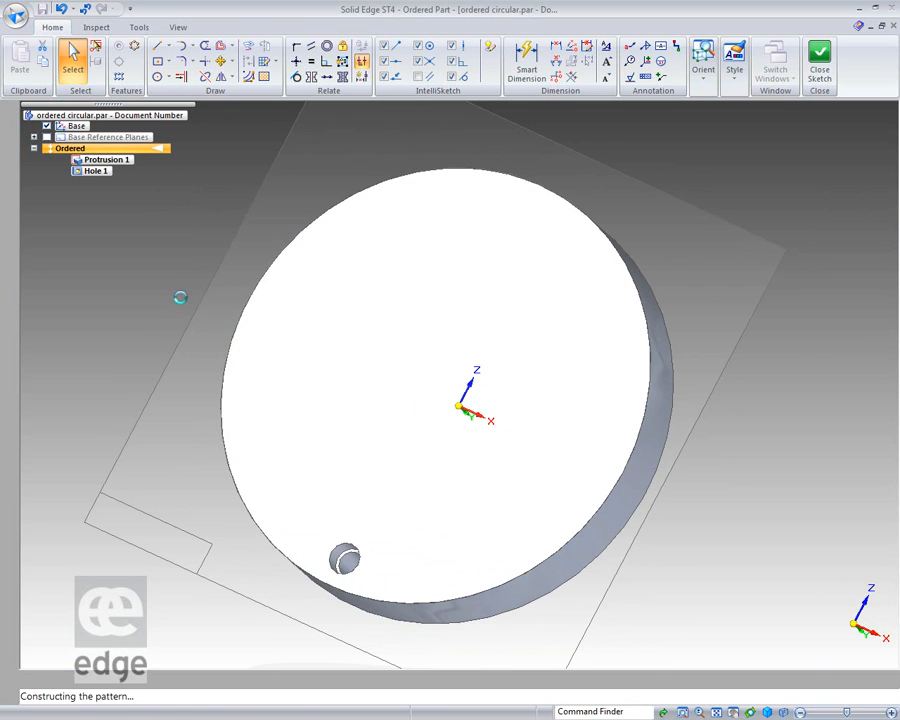
left_click(281, 195)
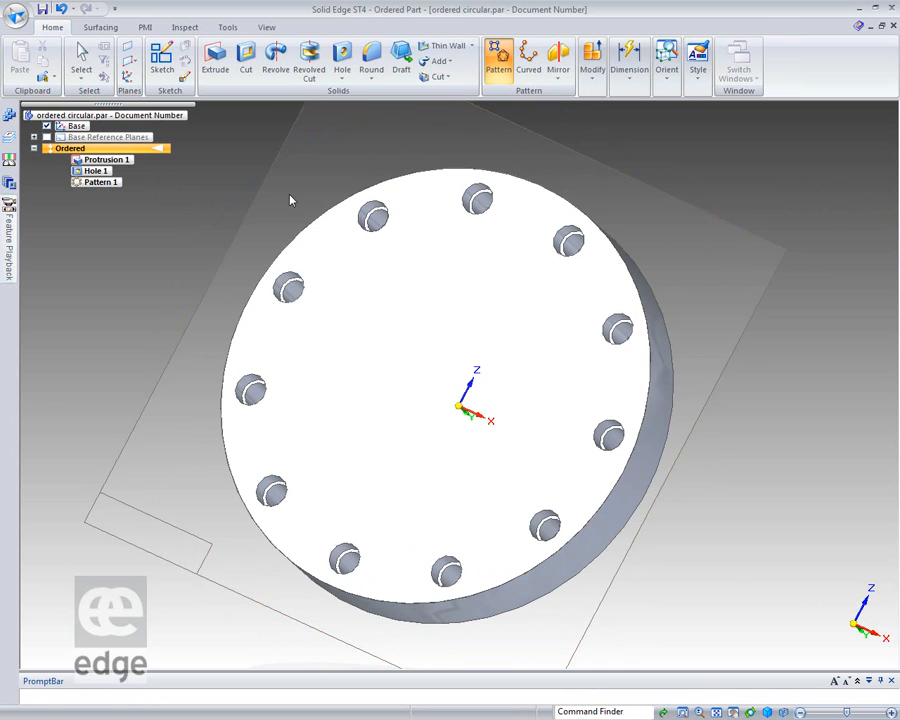
key("Escape")
mouse_move(790, 473)
middle_mouse_down()
mouse_move(794, 418)
mouse_move(781, 466)
mouse_move(797, 448)
mouse_move(800, 460)
middle_mouse_up()
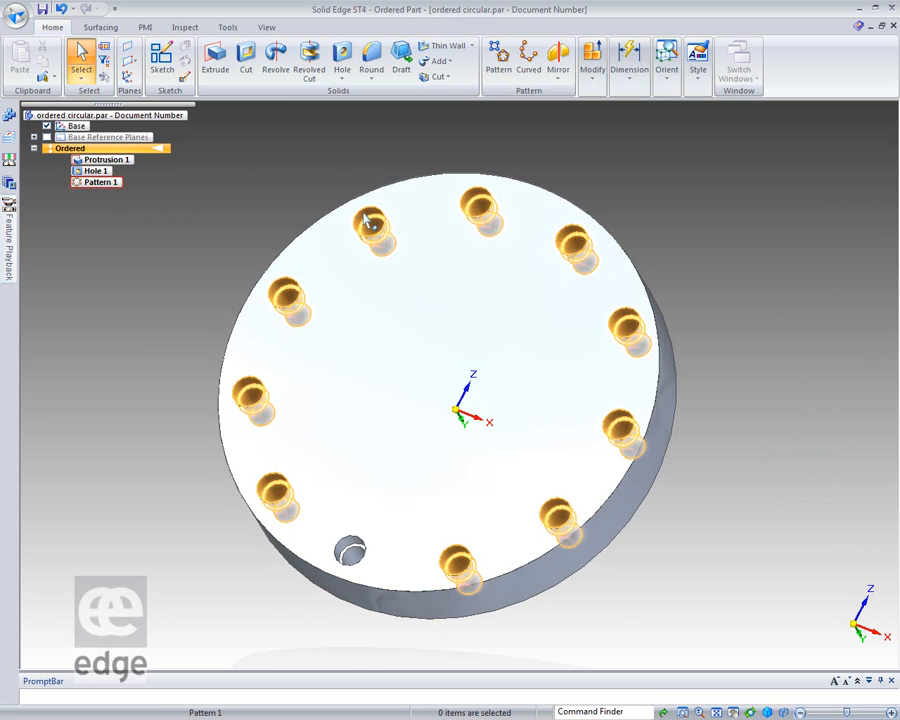
Step: Edit the circular pattern's sketch, converting the full circle to a partial arc with a sweep of about 242°
left_click(100, 182)
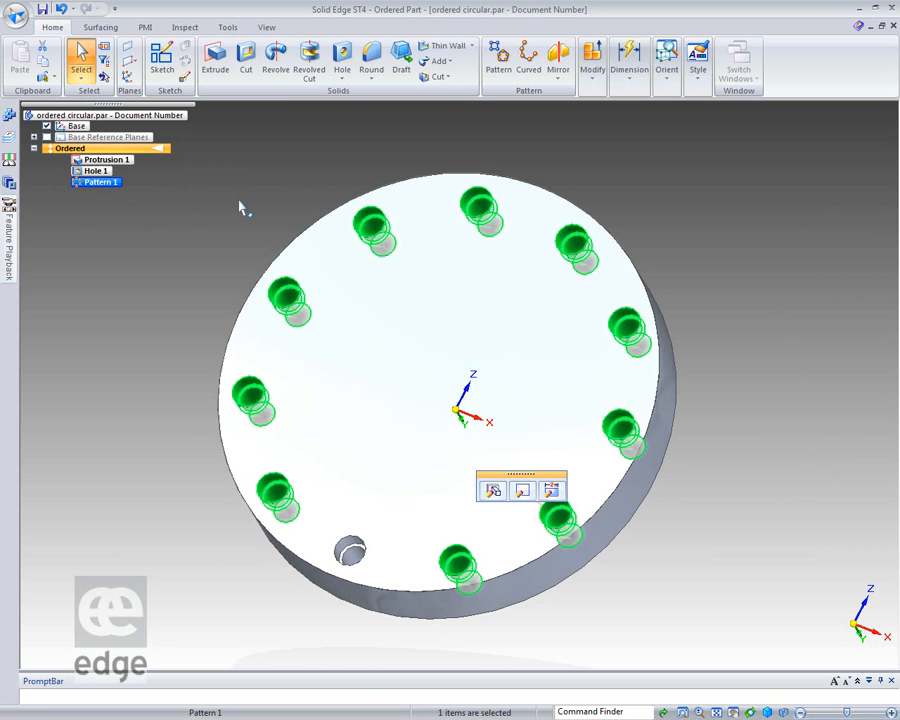
left_click(523, 490)
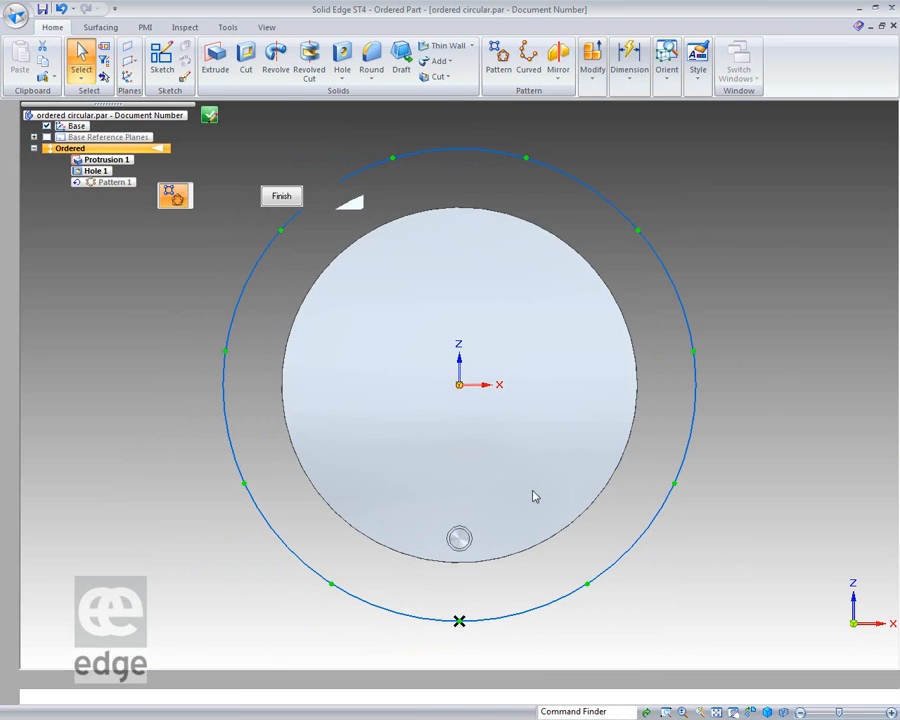
left_click(446, 157)
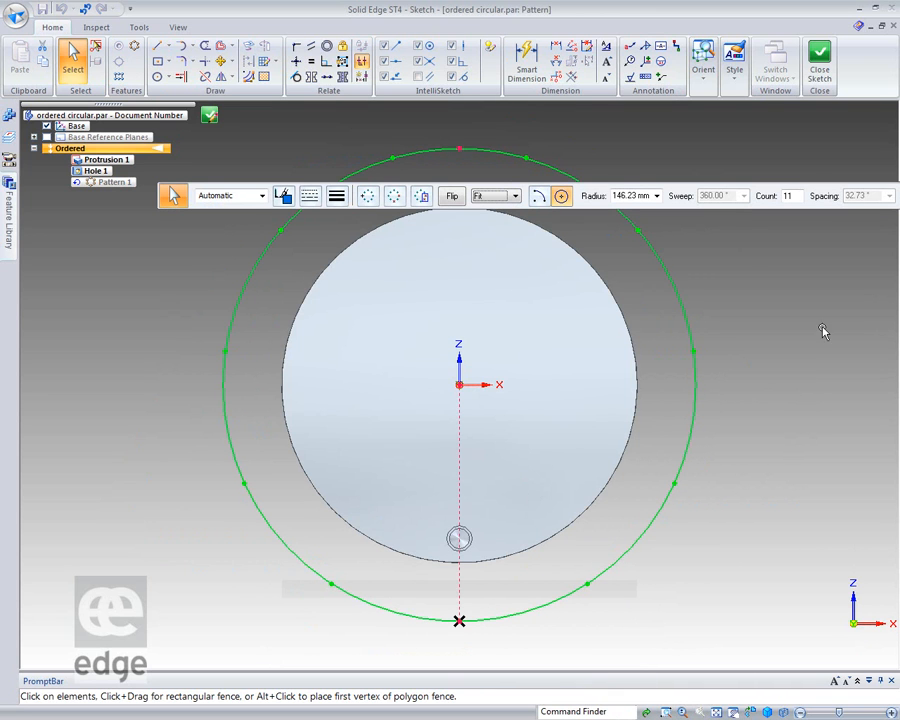
left_click(538, 196)
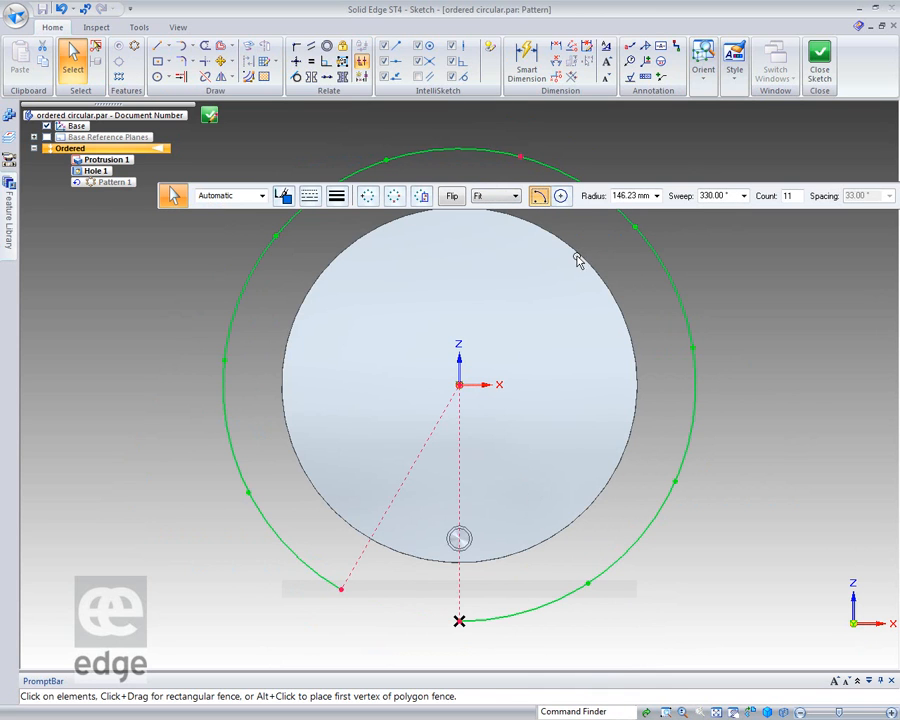
left_click_drag(343, 590, 239, 268)
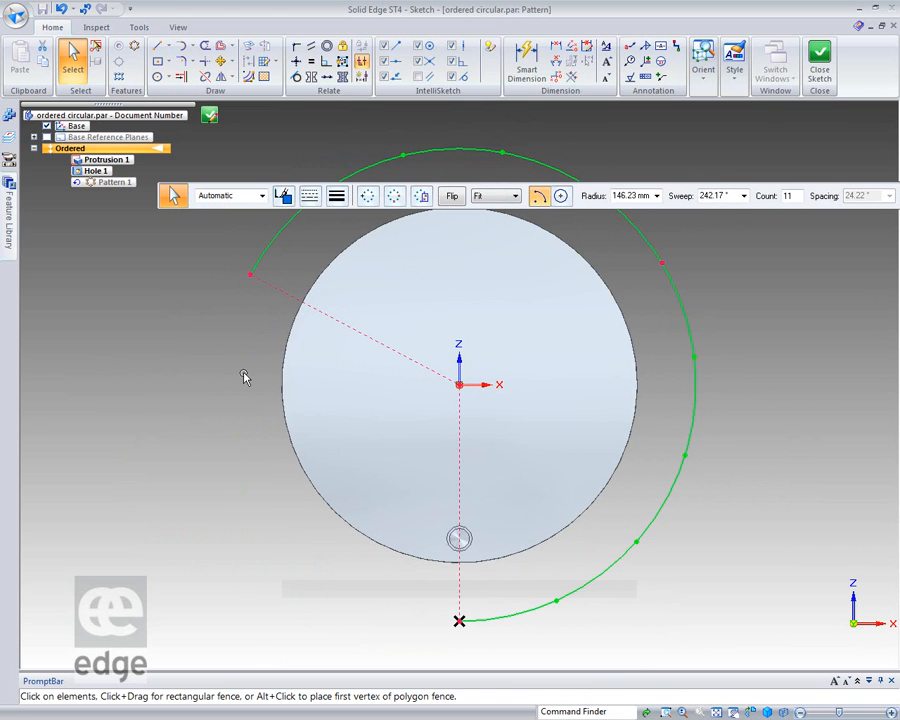
Step: Add an angular dimension for the pattern arc's sweep and set it to 240°
left_click(527, 65)
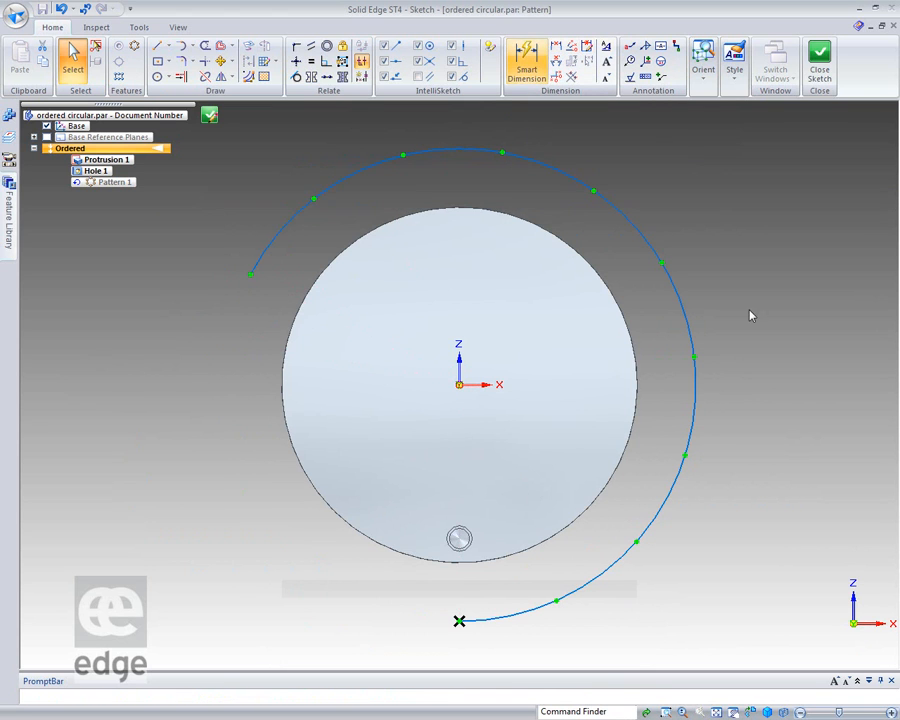
left_click(689, 317)
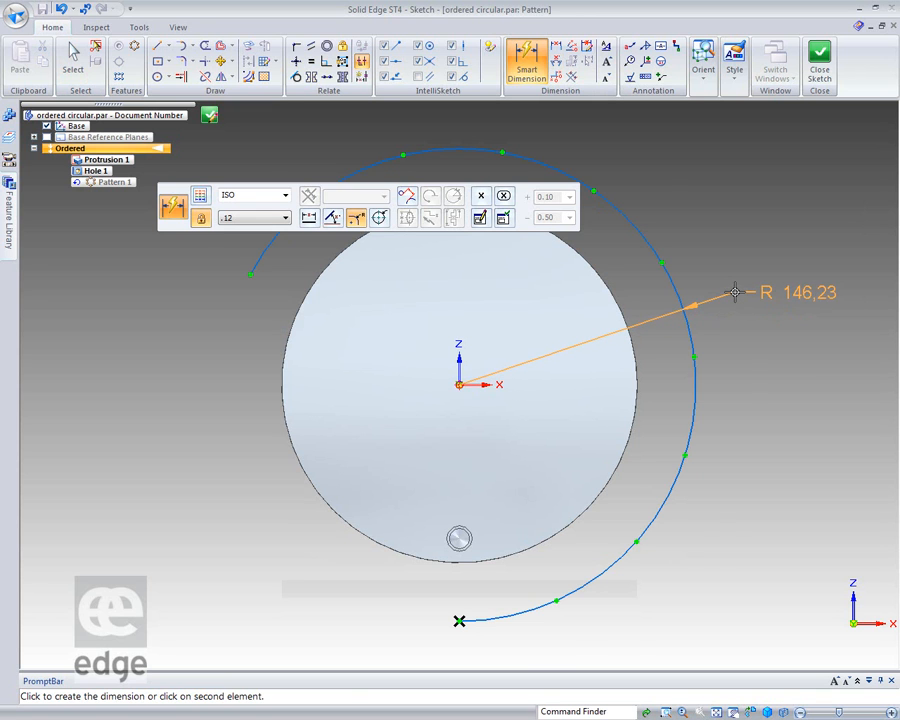
key("a")
left_click(752, 295)
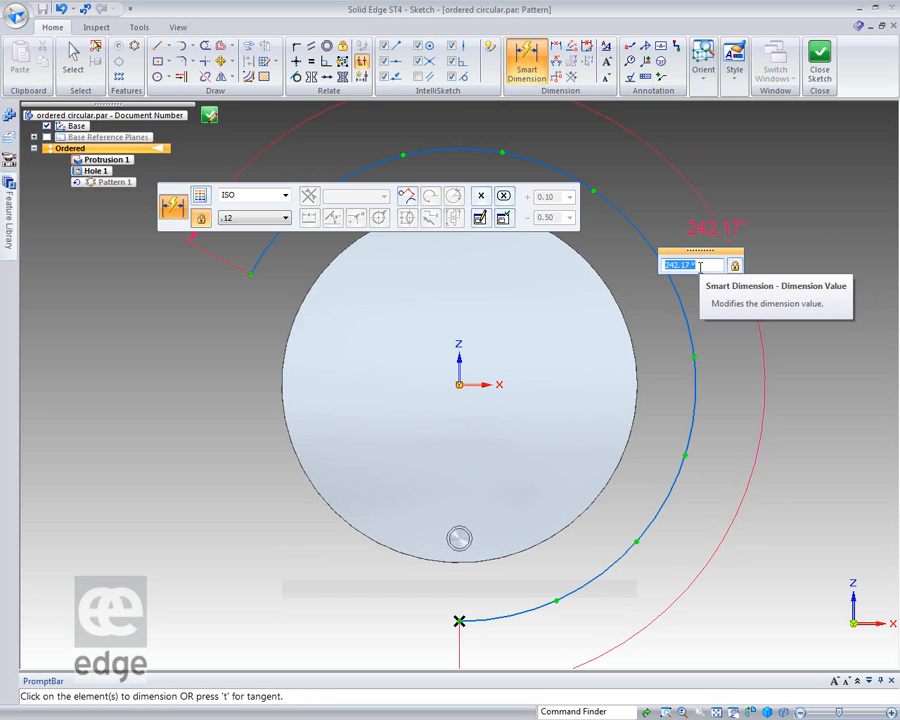
type("240")
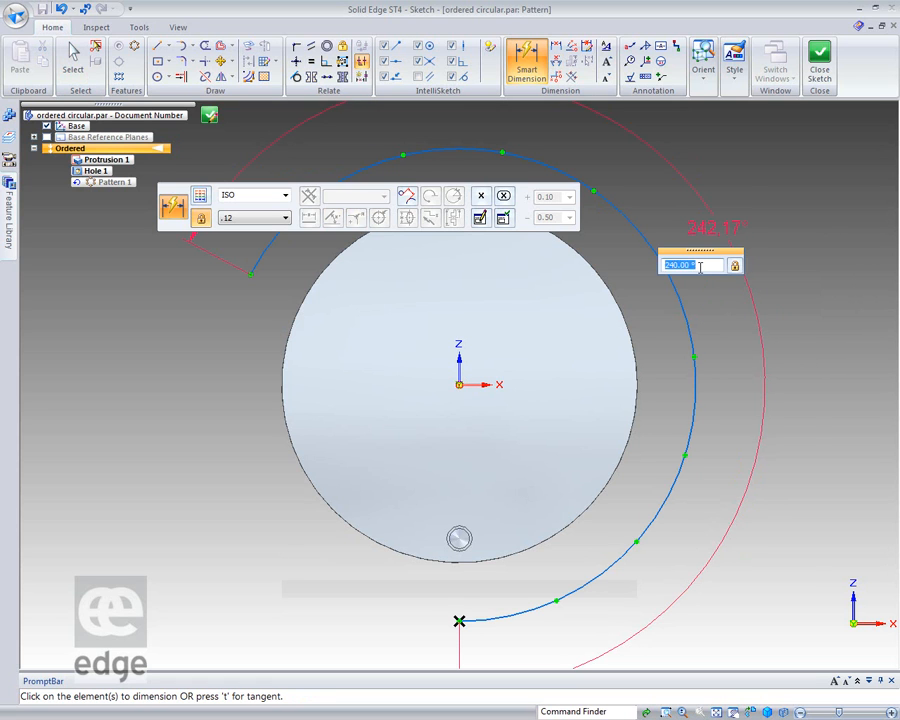
key("Return")
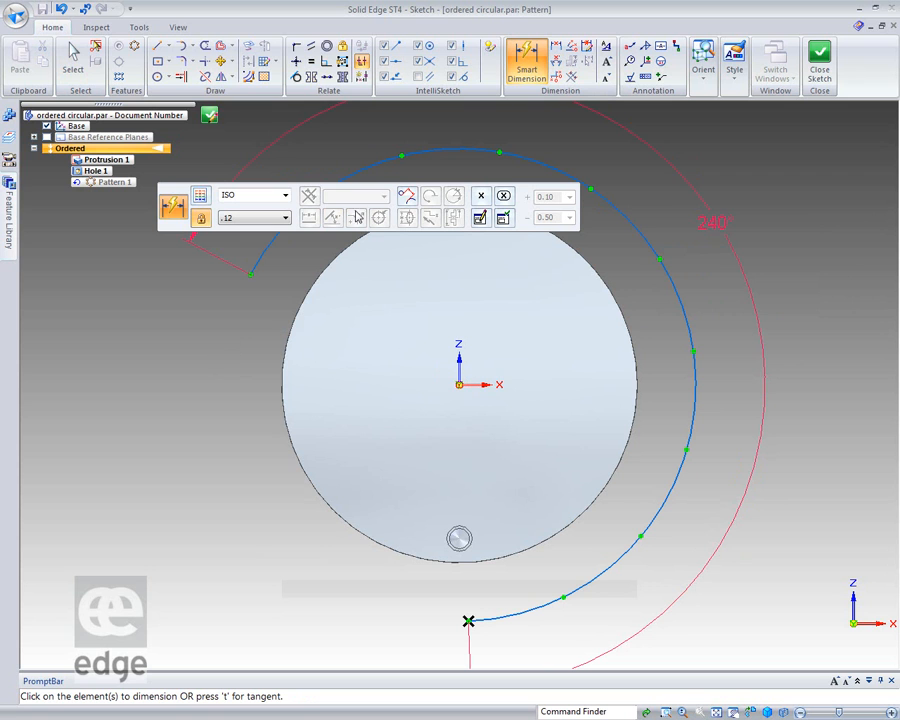
Step: Try the Fill and Fixed spacing options on the dimensioned pattern arc, dismissing the conflict notices
left_click(73, 58)
left_click(458, 150)
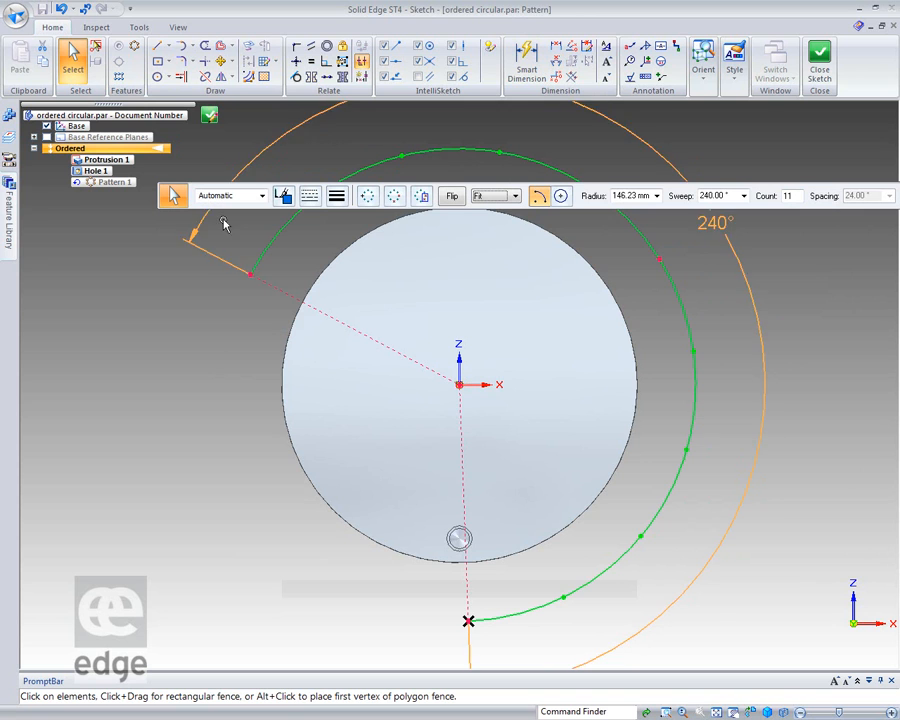
left_click(513, 196)
left_click(495, 217)
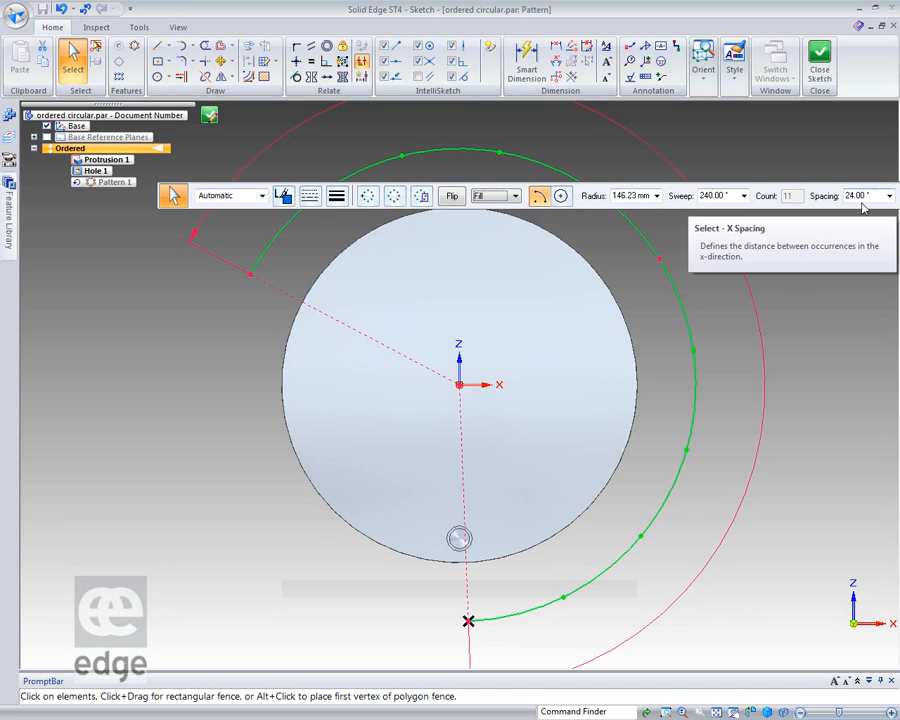
left_click(516, 197)
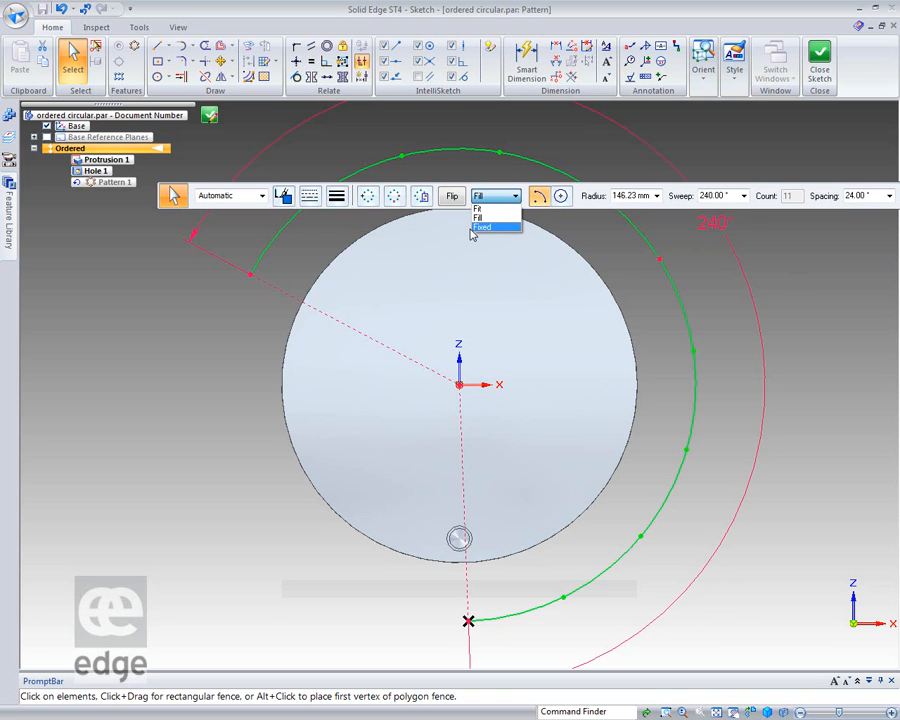
left_click(484, 227)
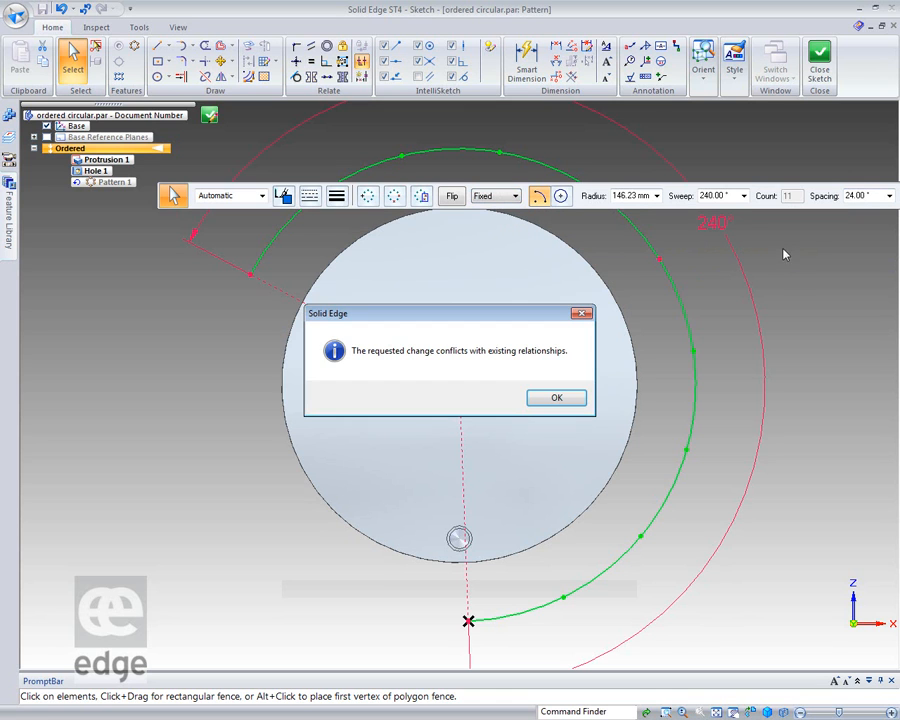
left_click(556, 400)
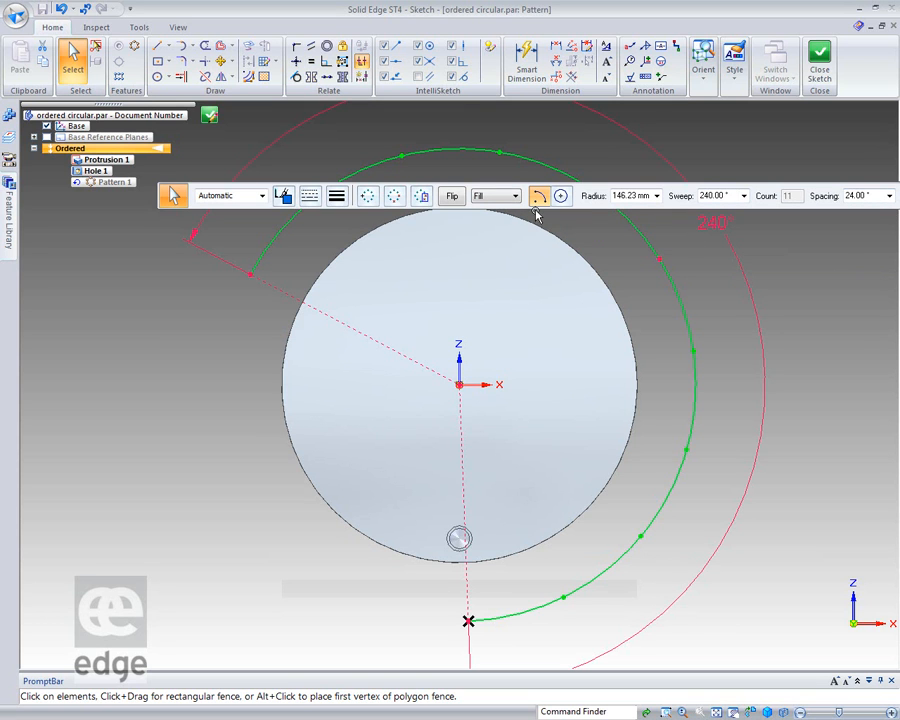
left_click(497, 196)
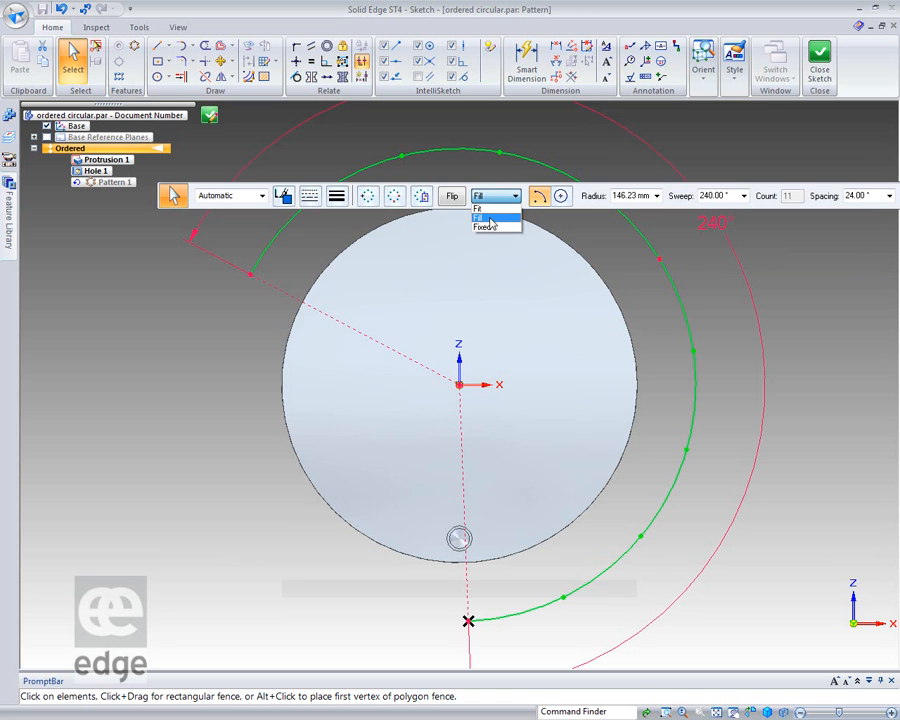
left_click(489, 216)
left_click(516, 196)
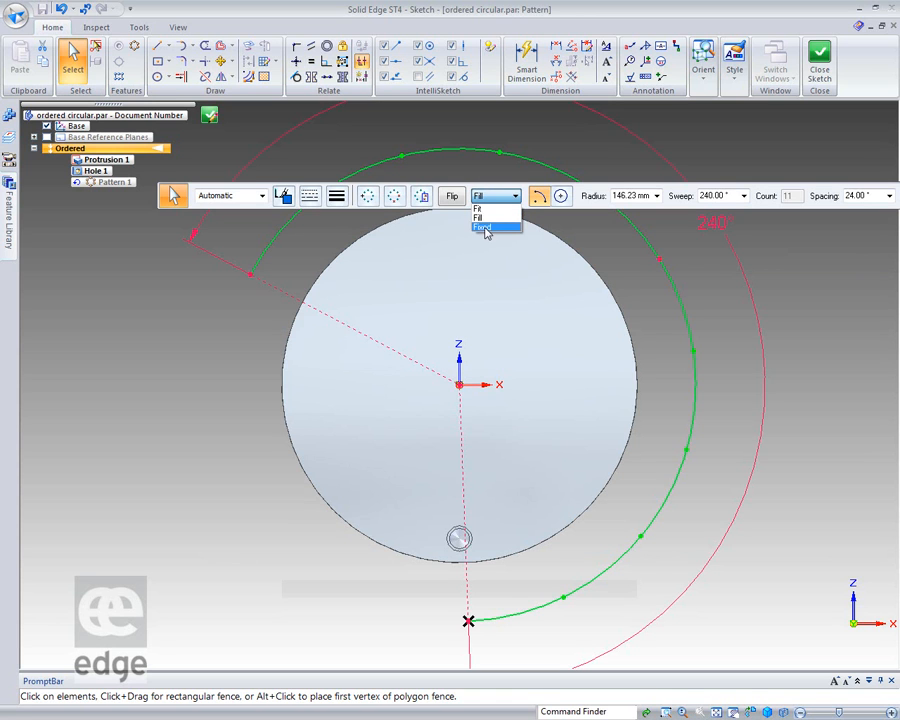
left_click(484, 226)
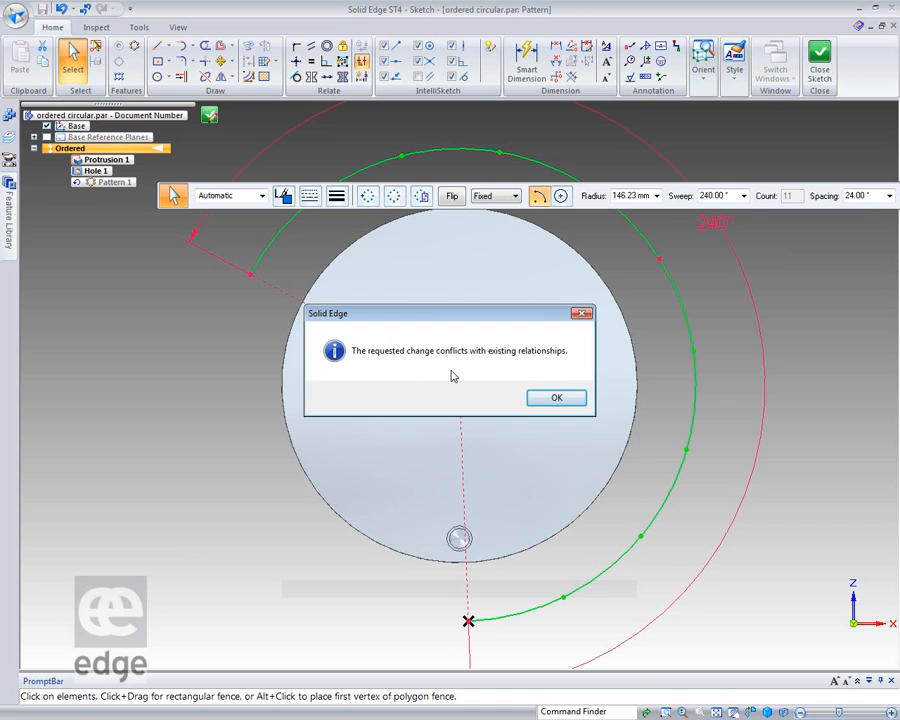
left_click(560, 397)
Step: Return the pattern arc to the Fit option and finish the edited hole pattern
left_click(516, 196)
left_click(487, 207)
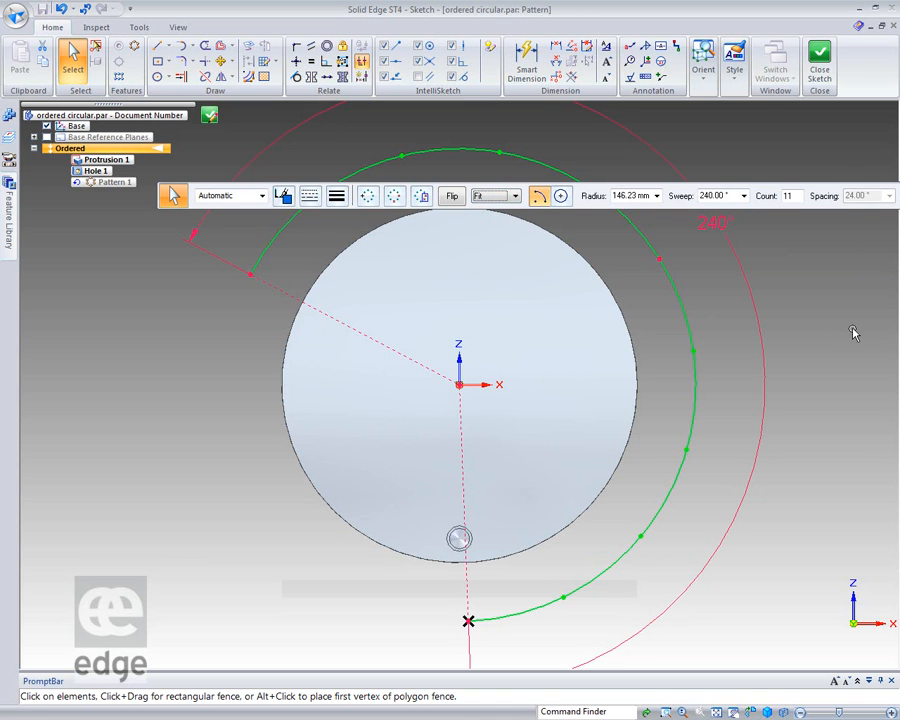
left_click(819, 66)
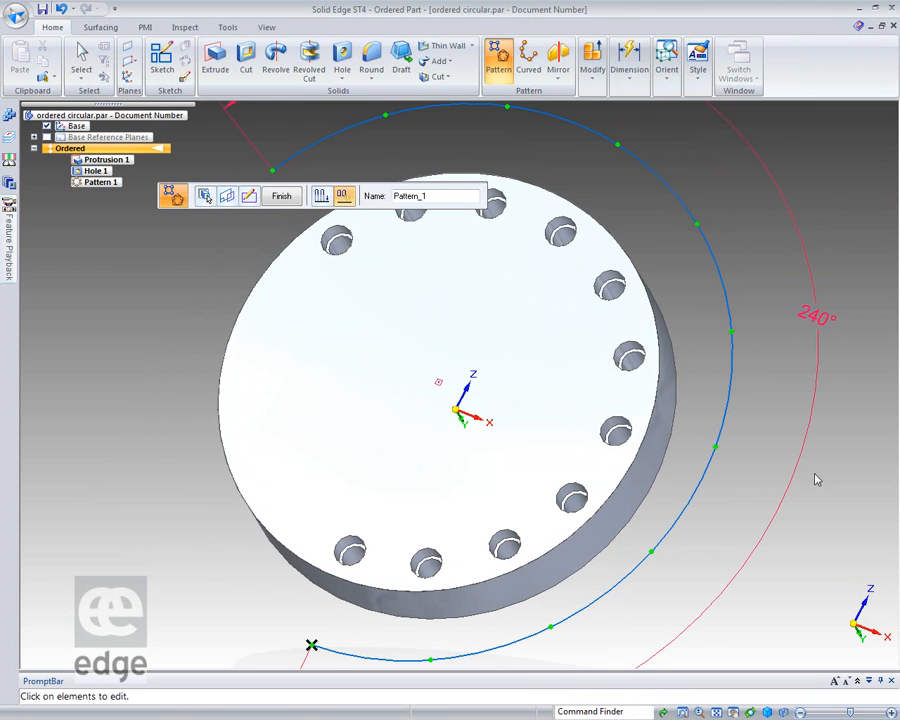
left_click(281, 196)
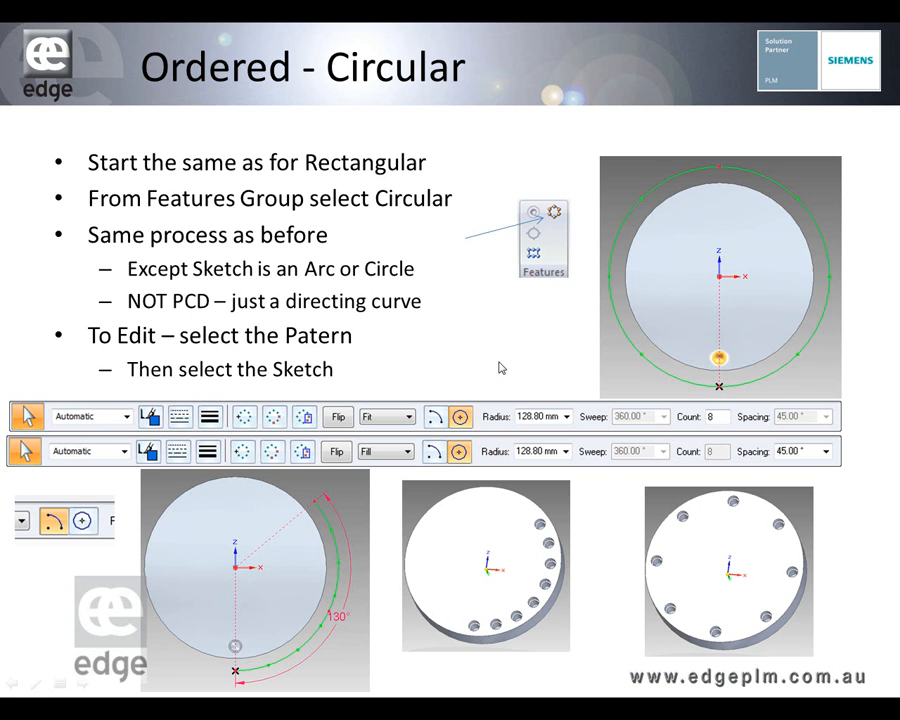
left_click(499, 368)
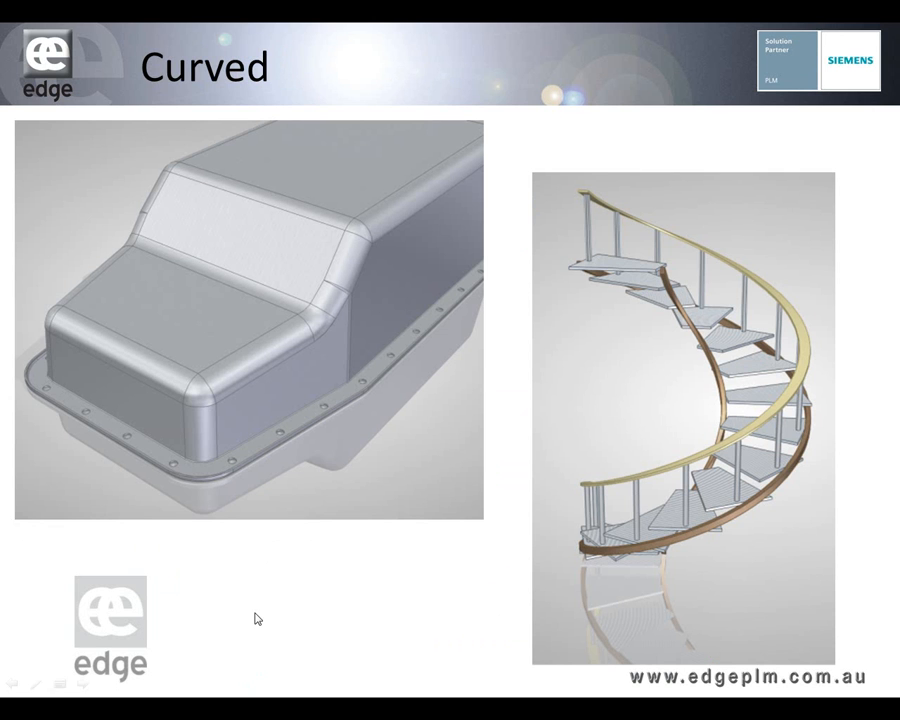
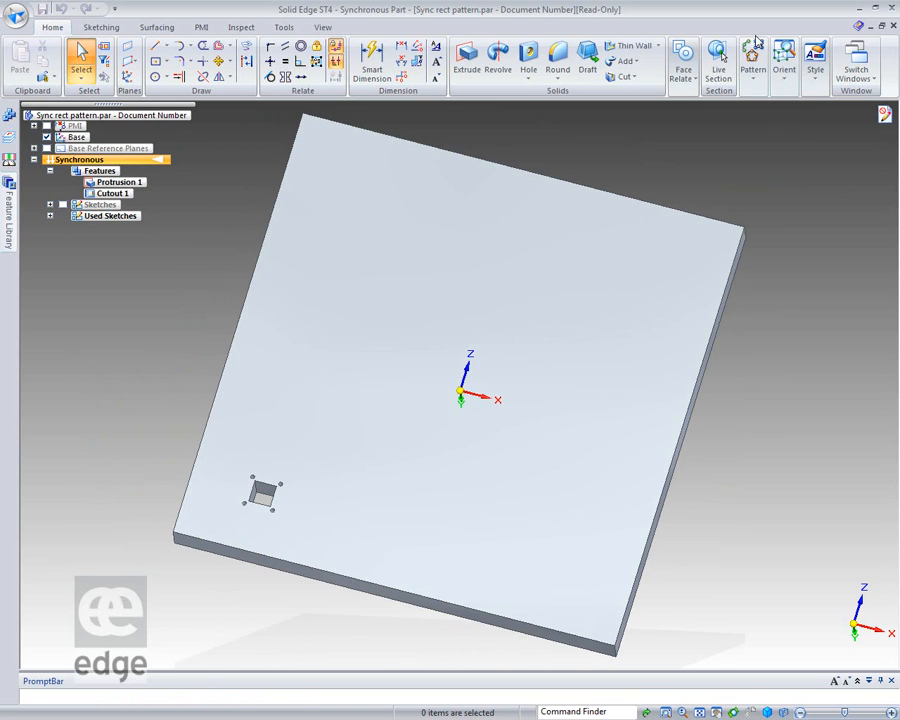
left_click(757, 84)
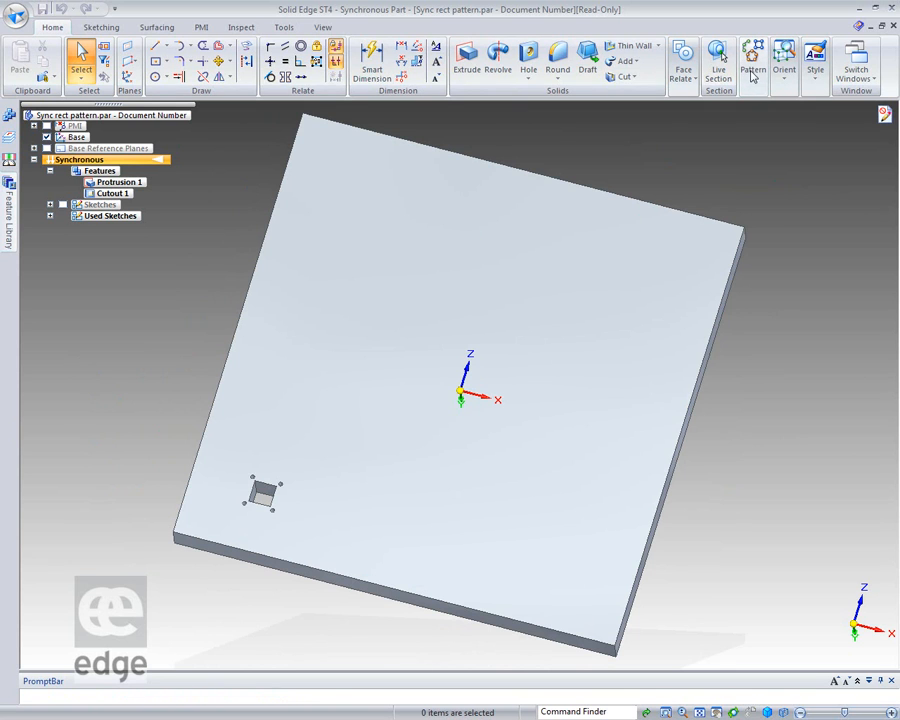
left_click(754, 86)
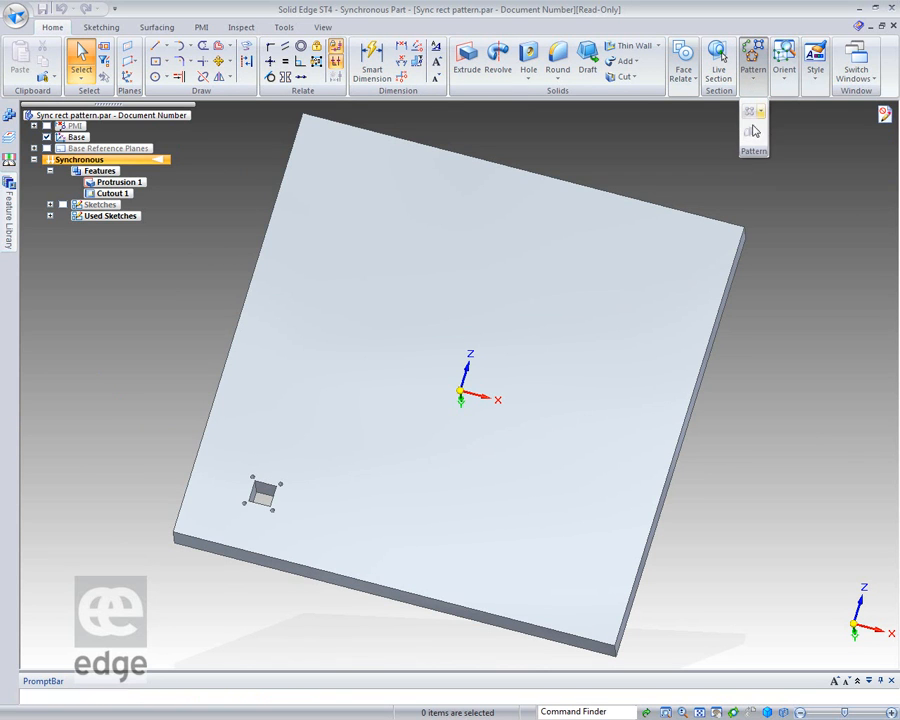
left_click(823, 196)
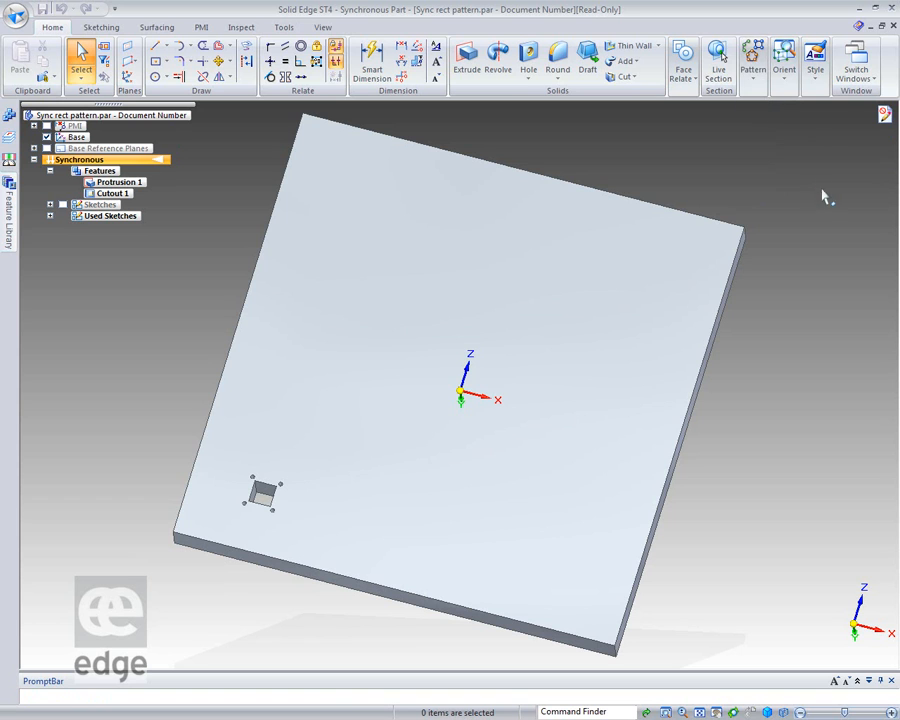
left_click(753, 66)
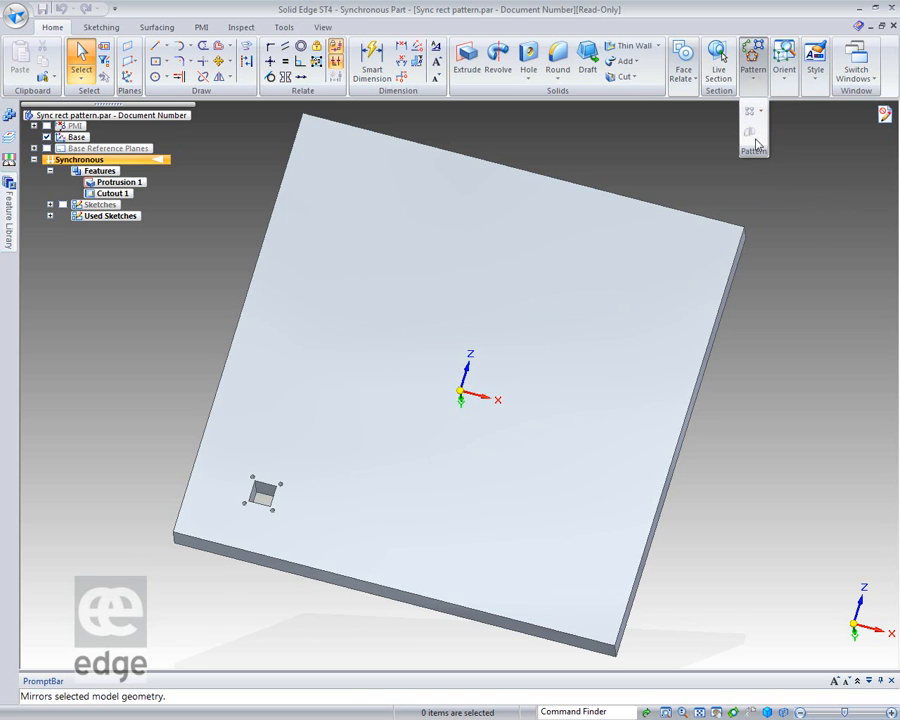
left_click(807, 153)
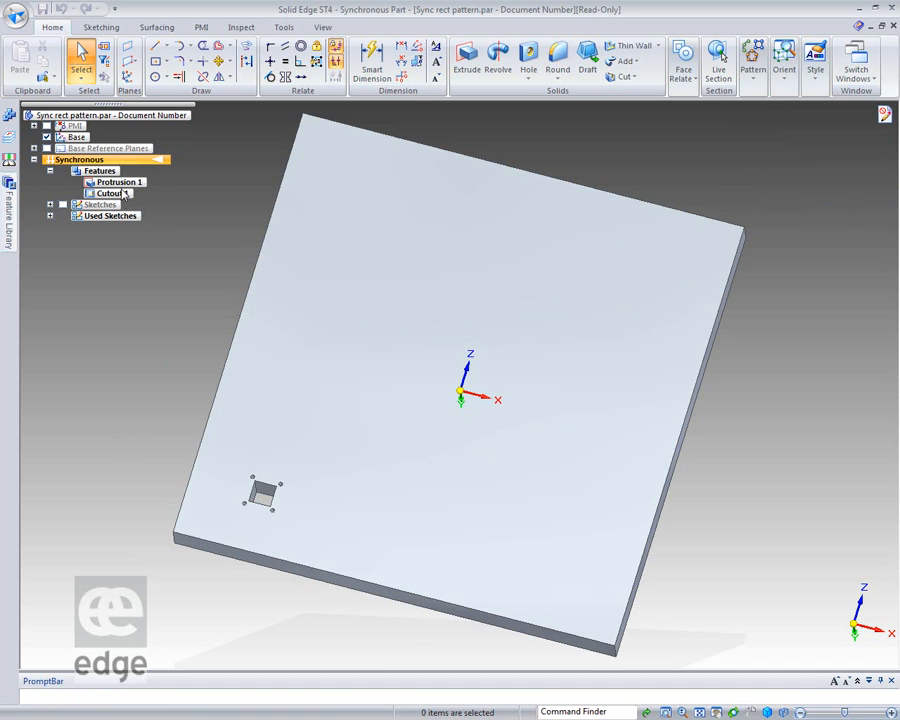
Step: Start a rectangular pattern of the square cutout on the plate's large face, resizing it to about 387 by 424 mm
left_click(262, 492)
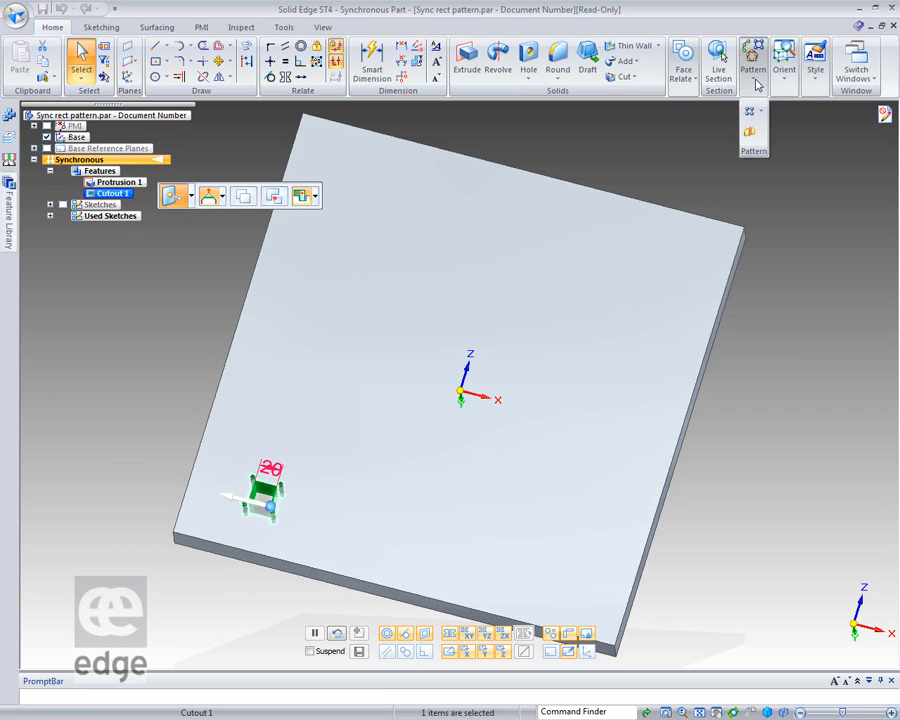
left_click(757, 84)
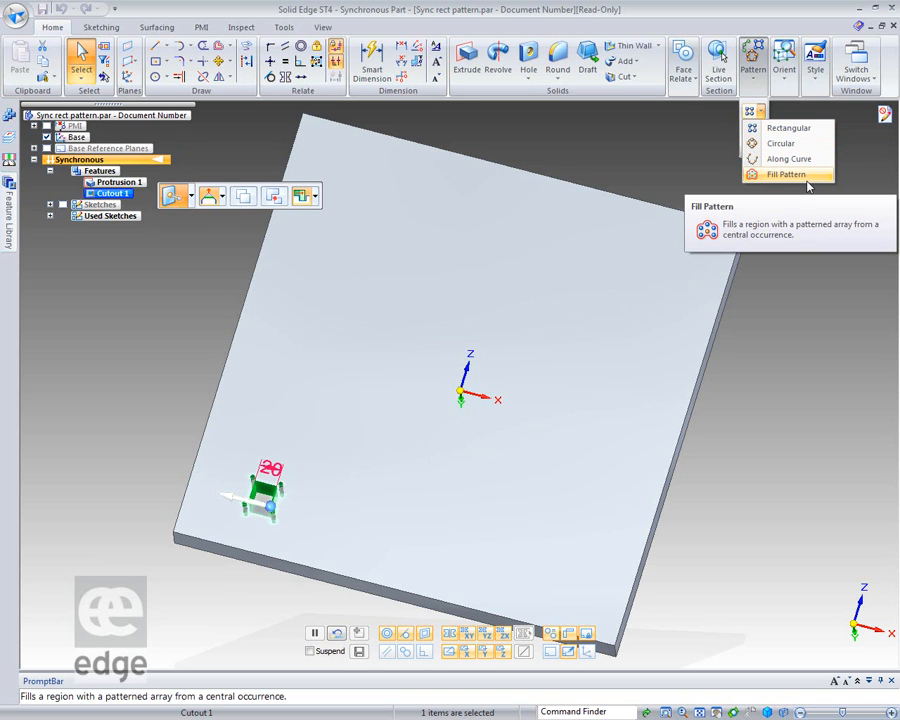
left_click(787, 129)
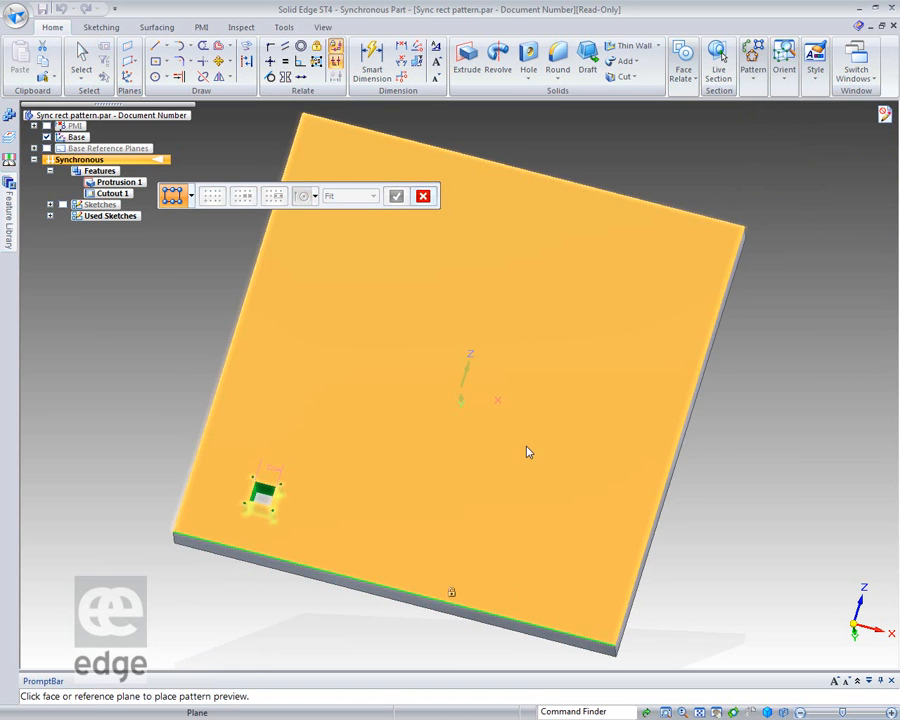
left_click(527, 449)
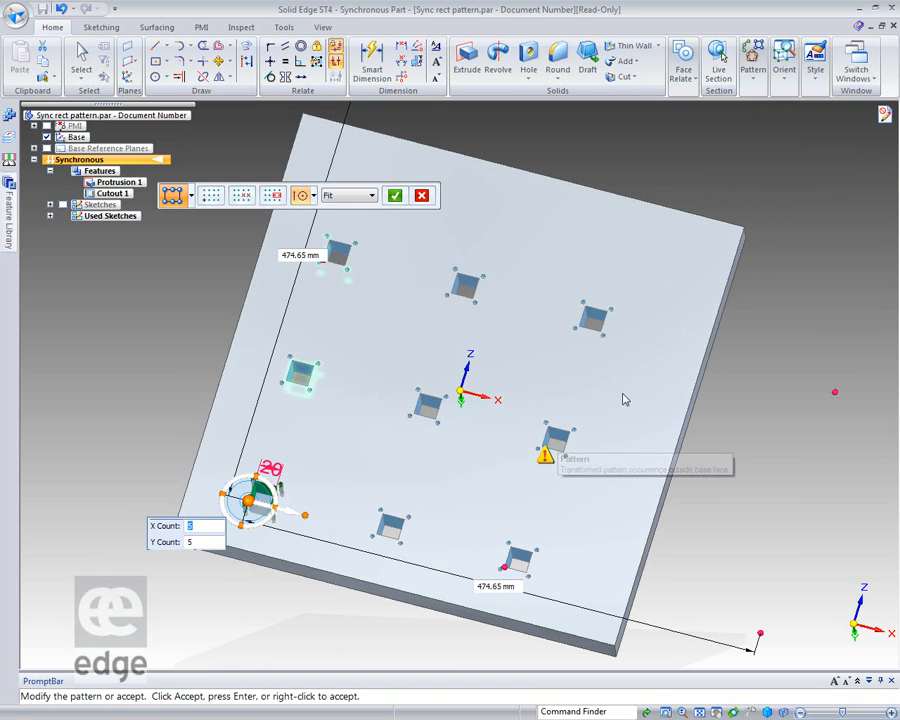
scroll(588, 437, "down", 2)
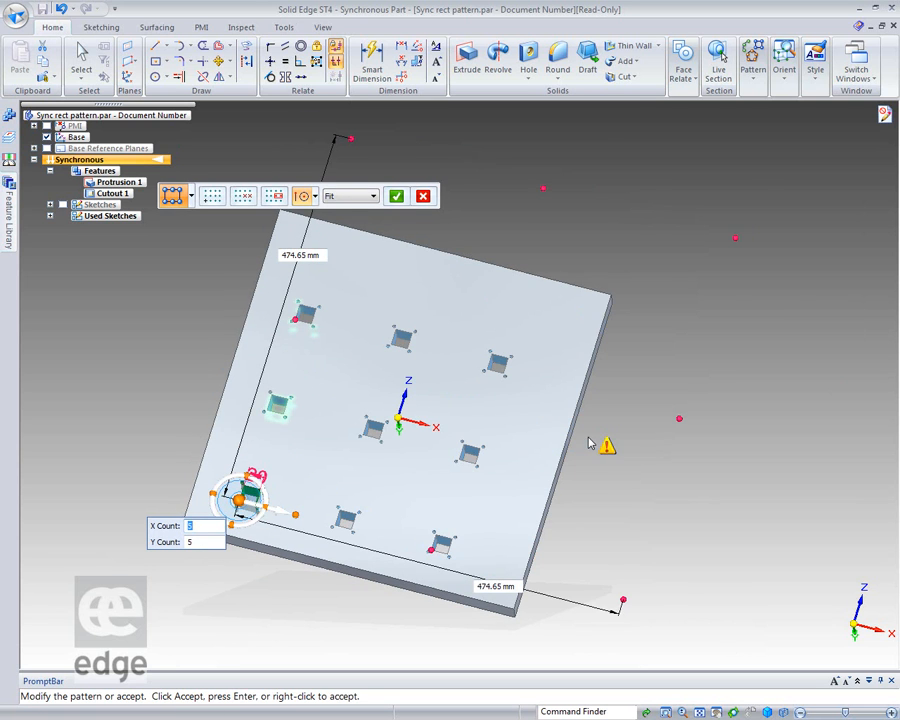
left_click_drag(736, 240, 655, 278)
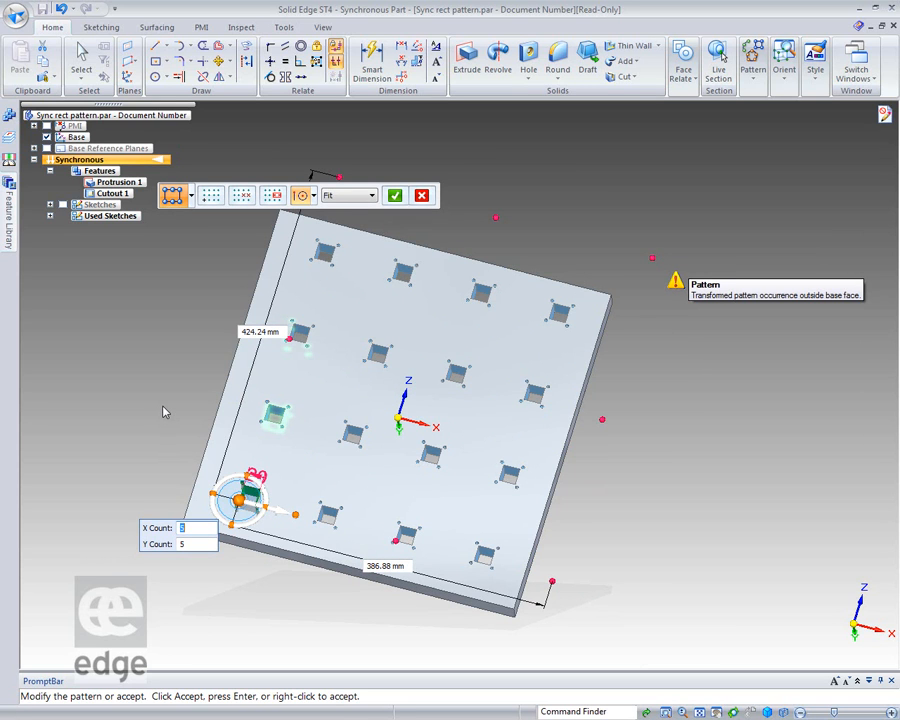
Step: Set the rectangular pattern's overall spans to 280 mm in both directions
key("Tab")
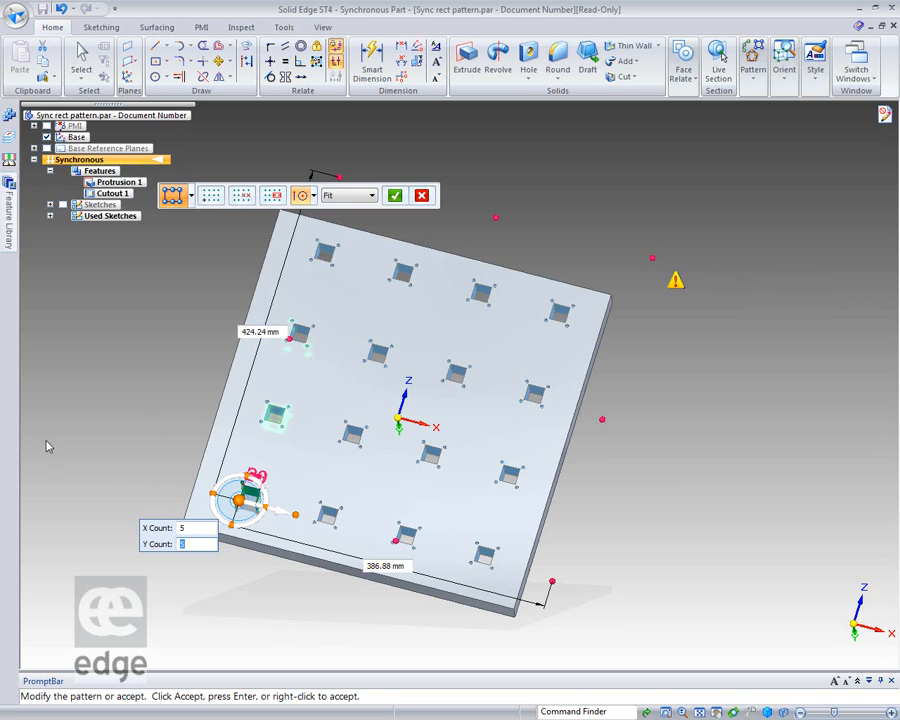
key("Tab")
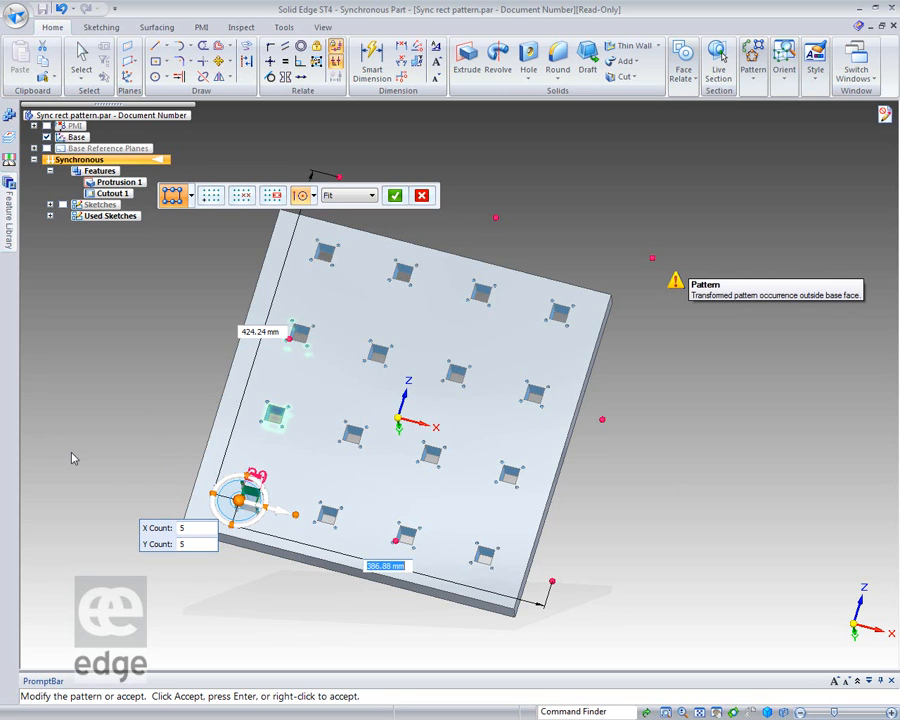
type("280")
key("Return")
key("Tab")
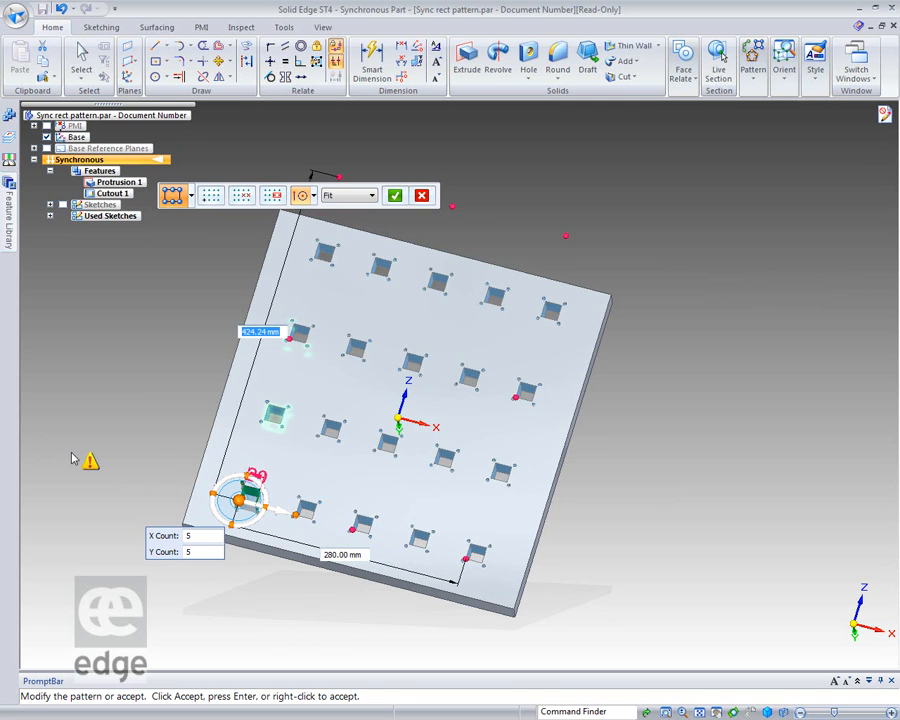
mouse_move(72, 459)
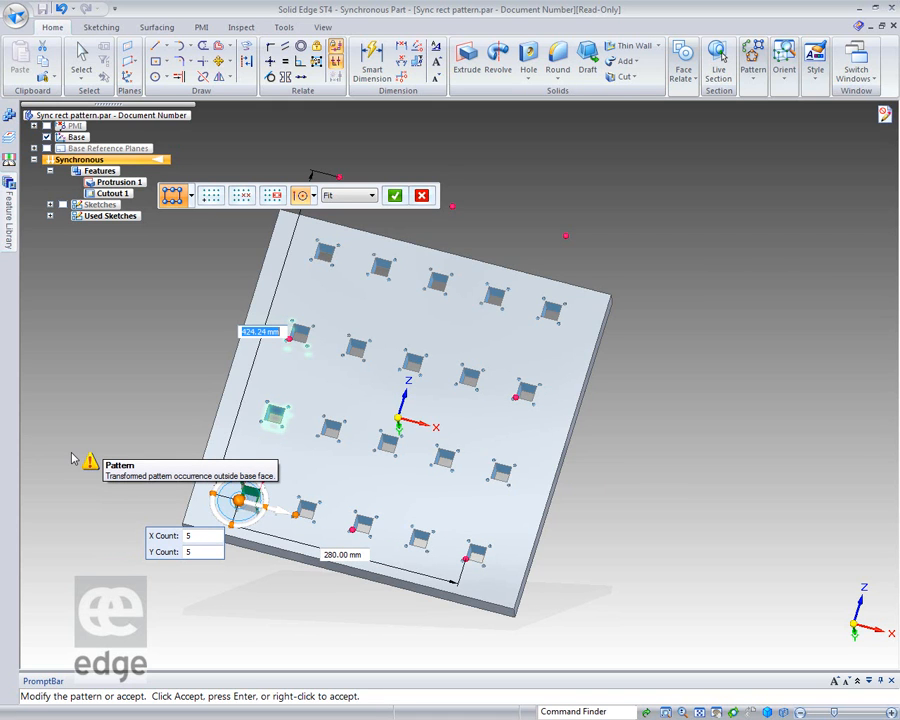
type("280")
key("Return")
key("Tab")
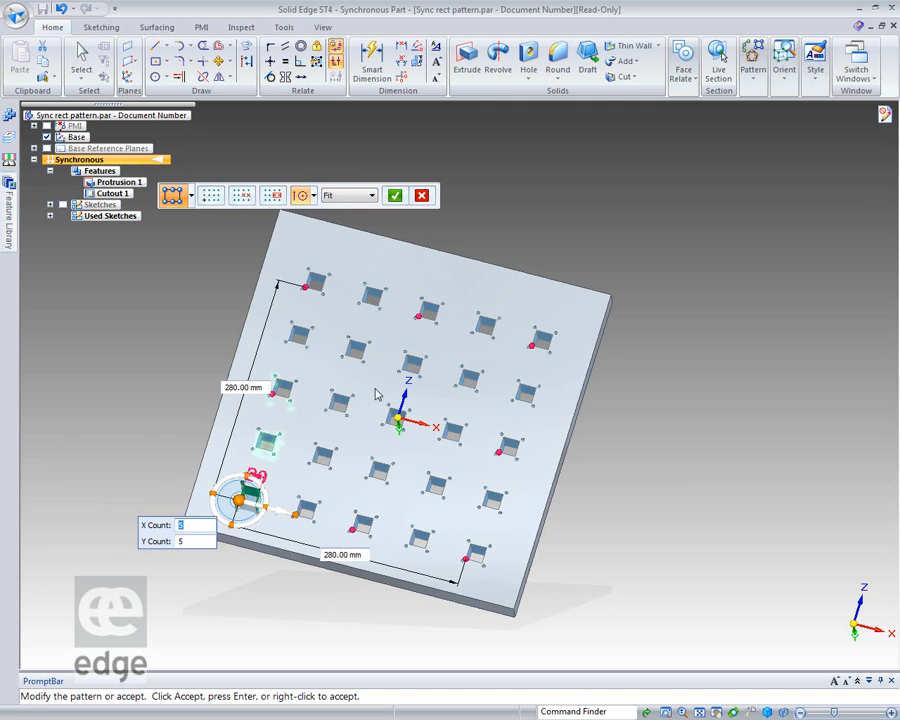
Step: Try the Fixed fill style on the rectangular pattern and return it to Fit
left_click(362, 195)
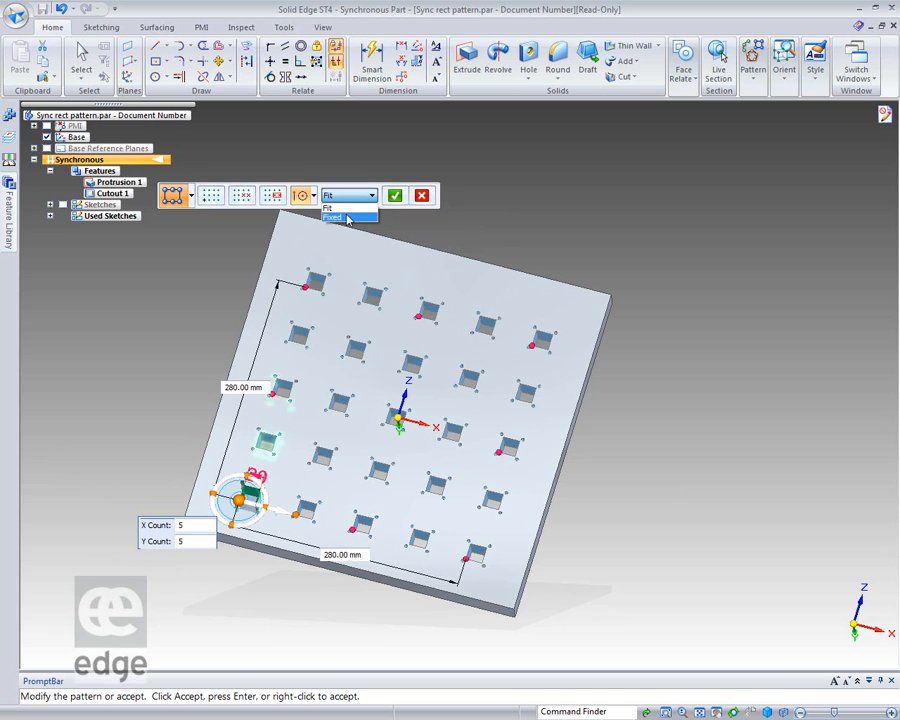
left_click(347, 218)
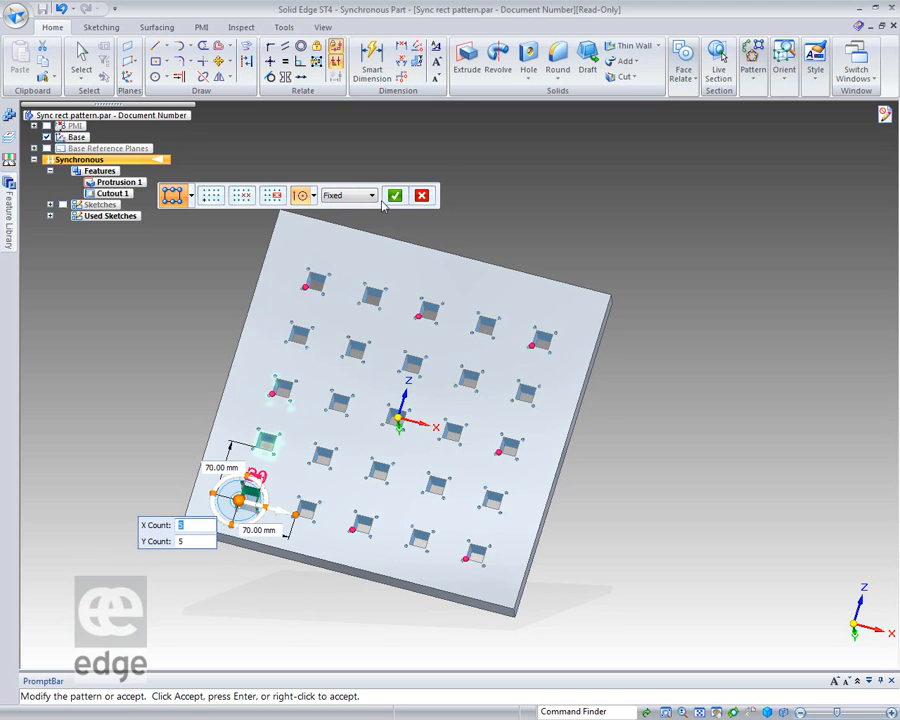
left_click(345, 198)
left_click(330, 208)
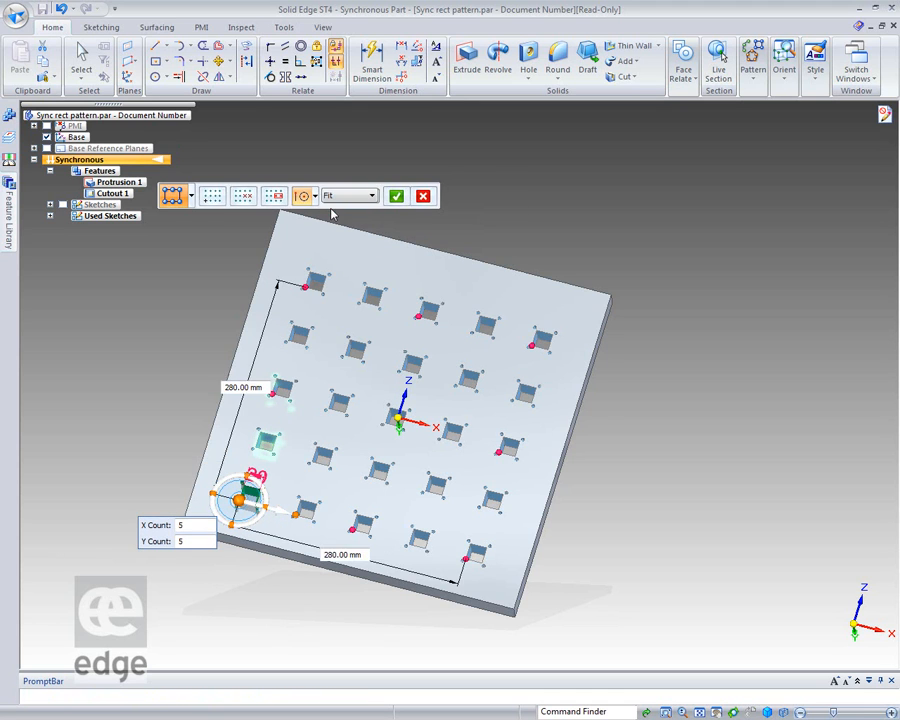
left_click(372, 195)
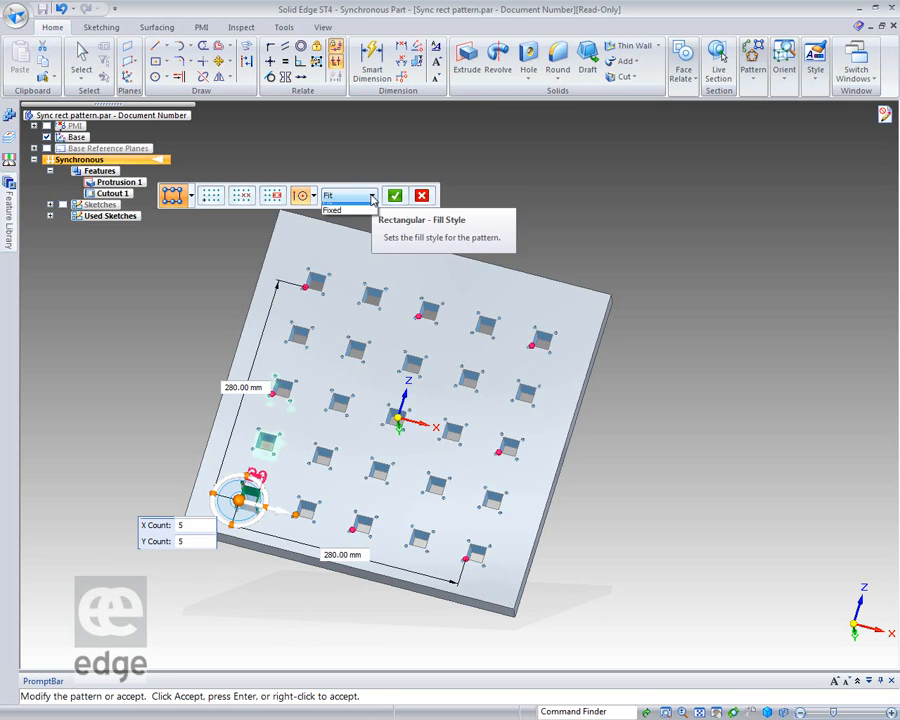
left_click(348, 230)
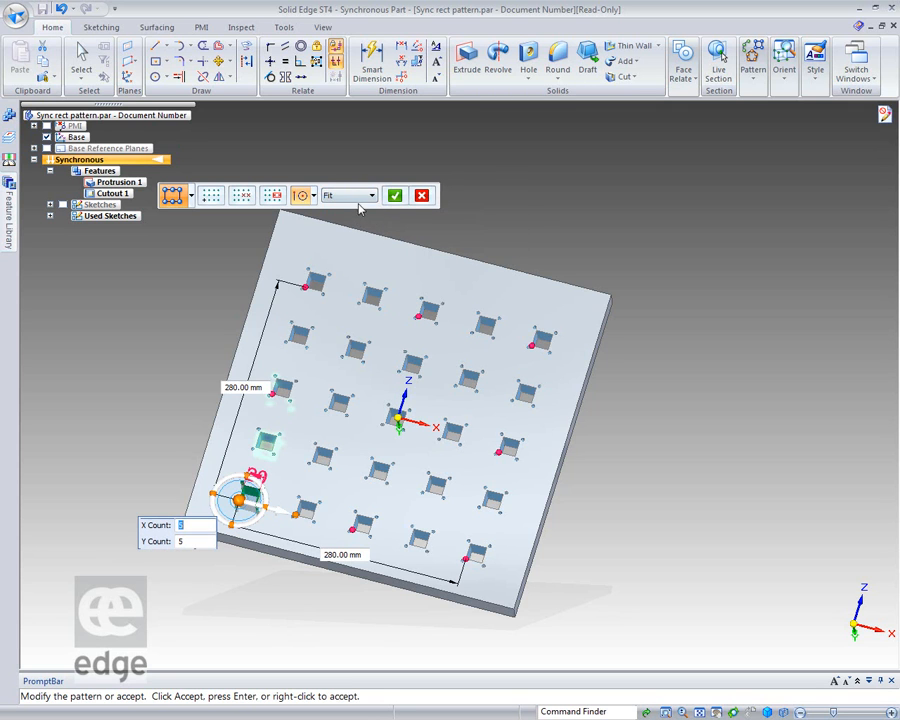
left_click(358, 198)
left_click(350, 221)
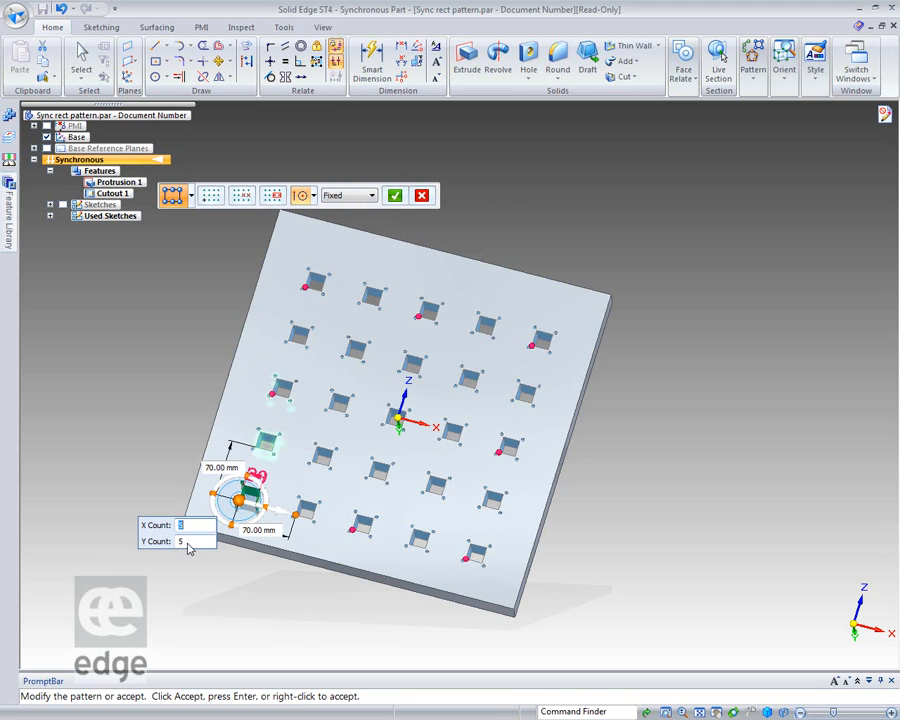
left_click(350, 196)
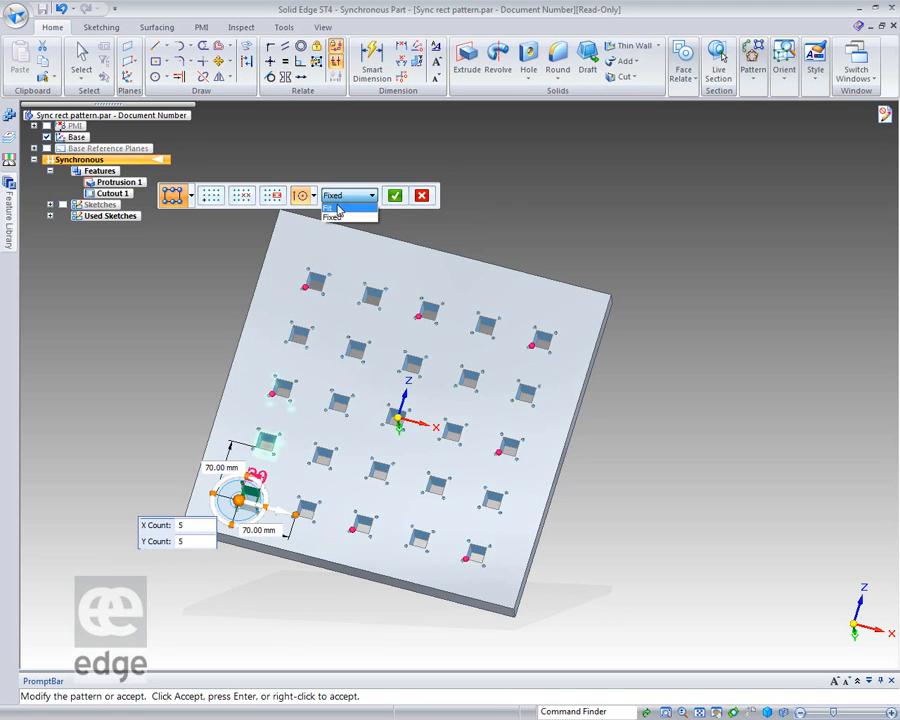
left_click(336, 208)
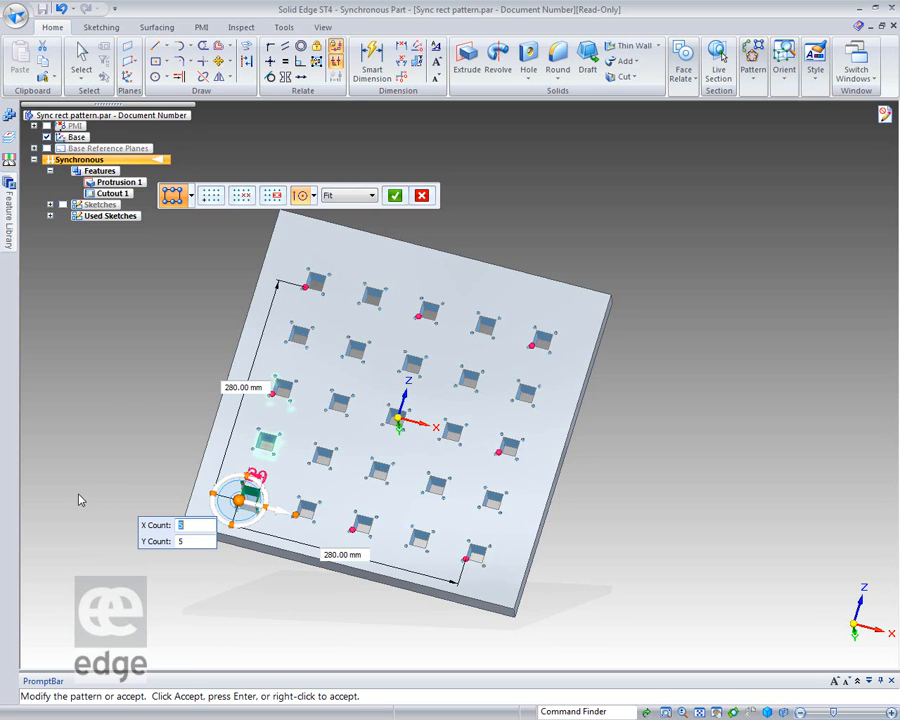
Step: Try the centre cutout as the pattern's reference occurrence, and undo and cancel the pattern
left_click(210, 197)
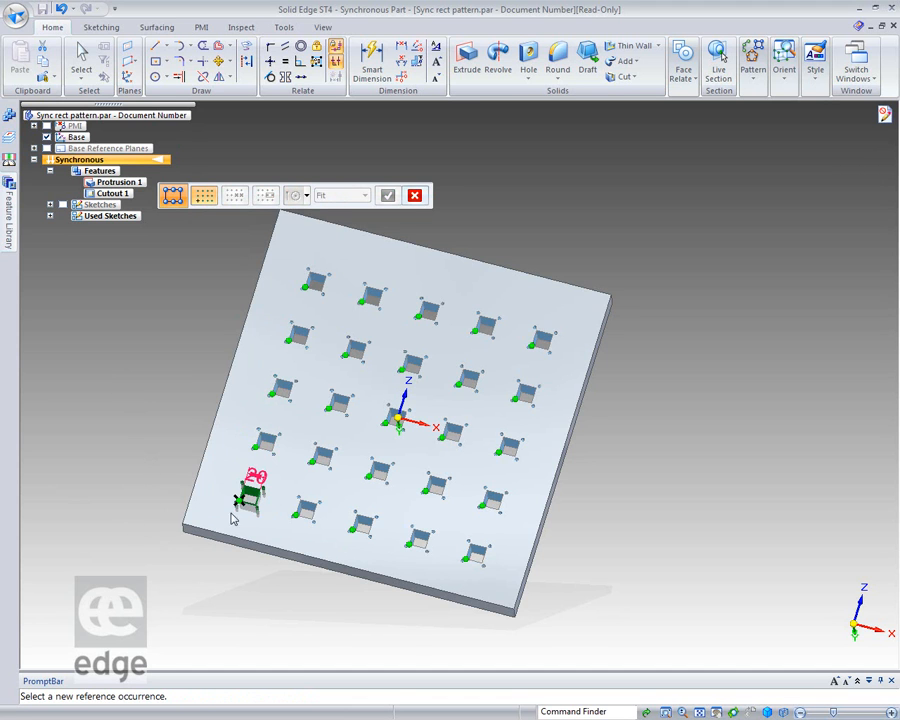
left_click(391, 426)
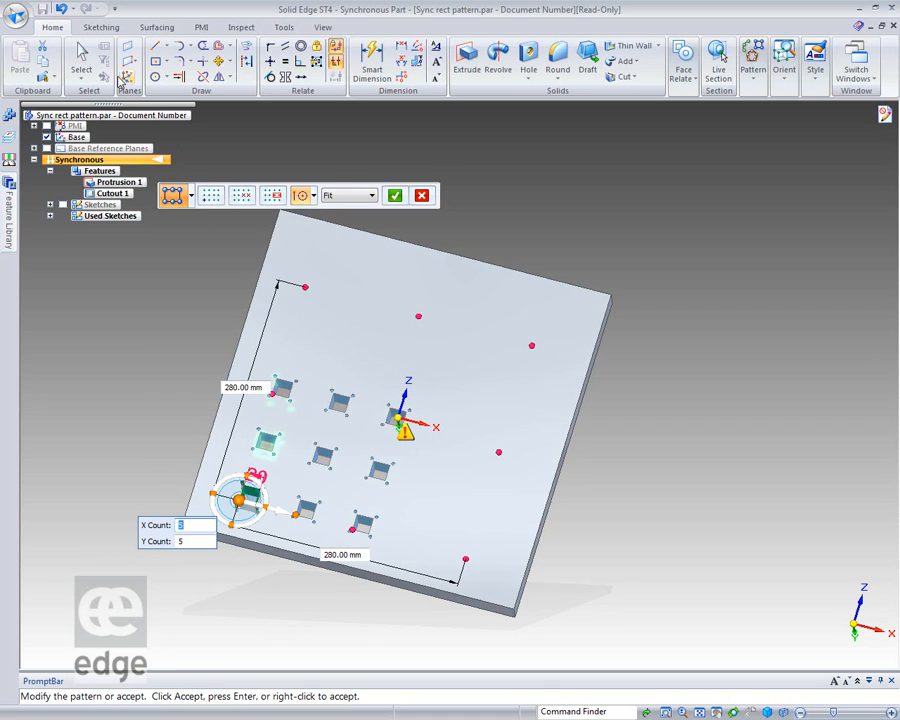
left_click(61, 9)
key("Escape")
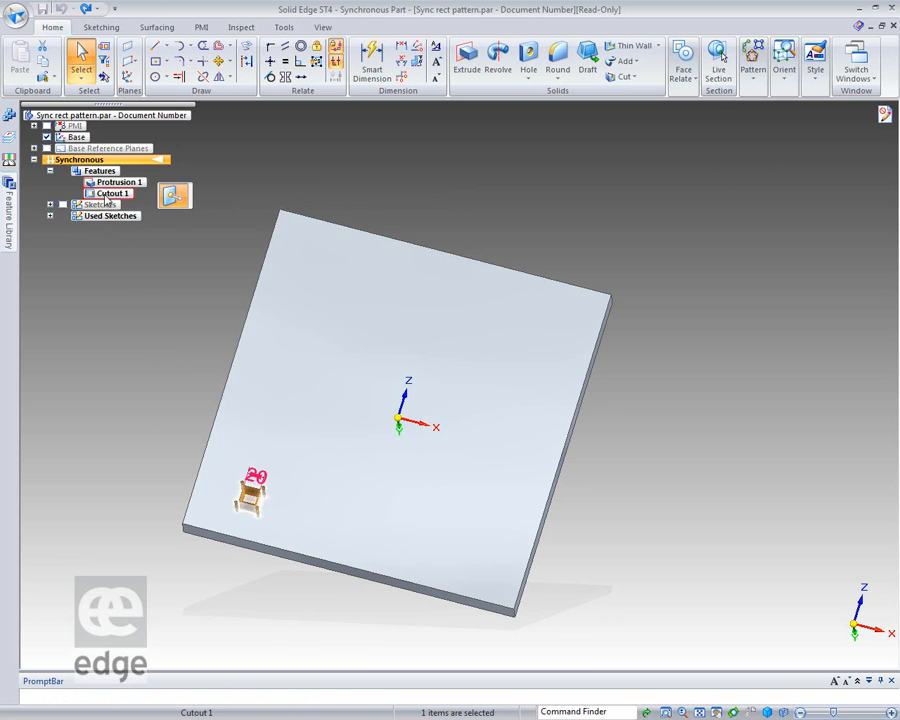
Step: Start a new 5 by 5 Fit rectangular pattern of the cutout on the plate face, spanning about 280 by 298 mm
left_click(250, 490)
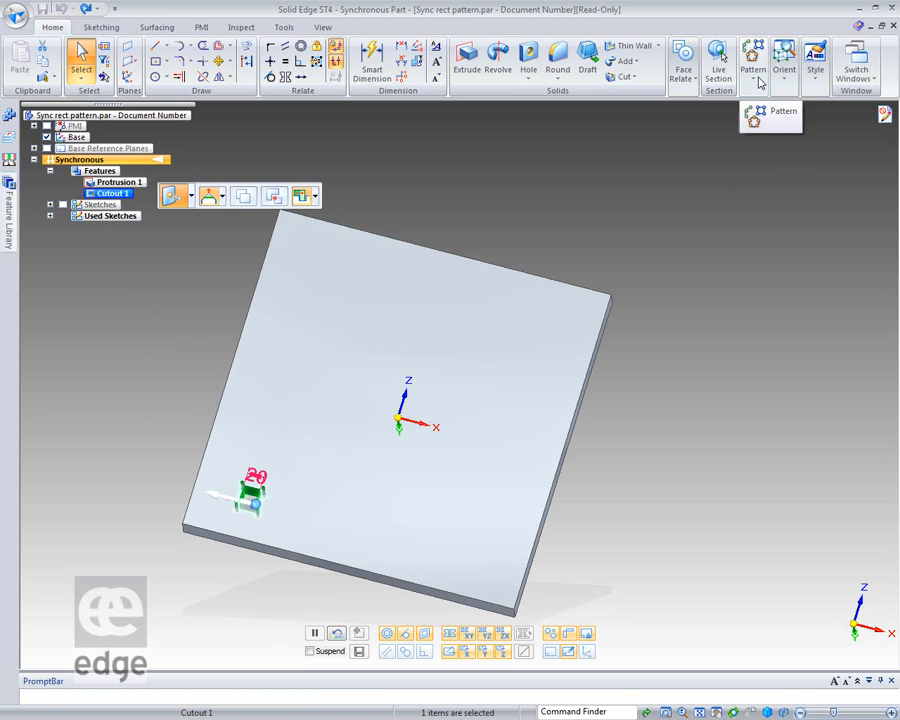
left_click(753, 60)
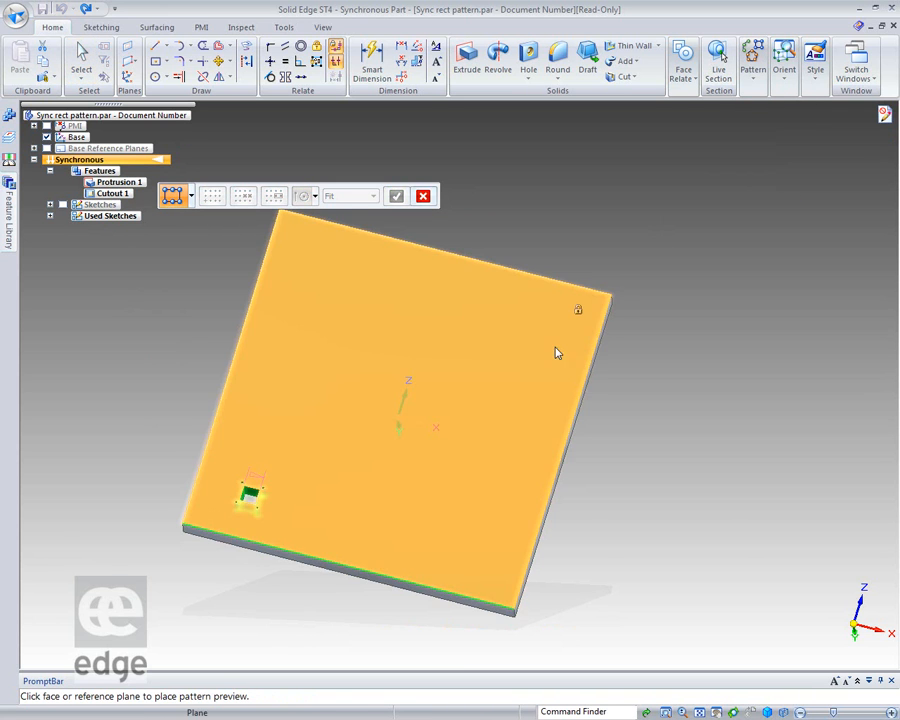
left_click(565, 354)
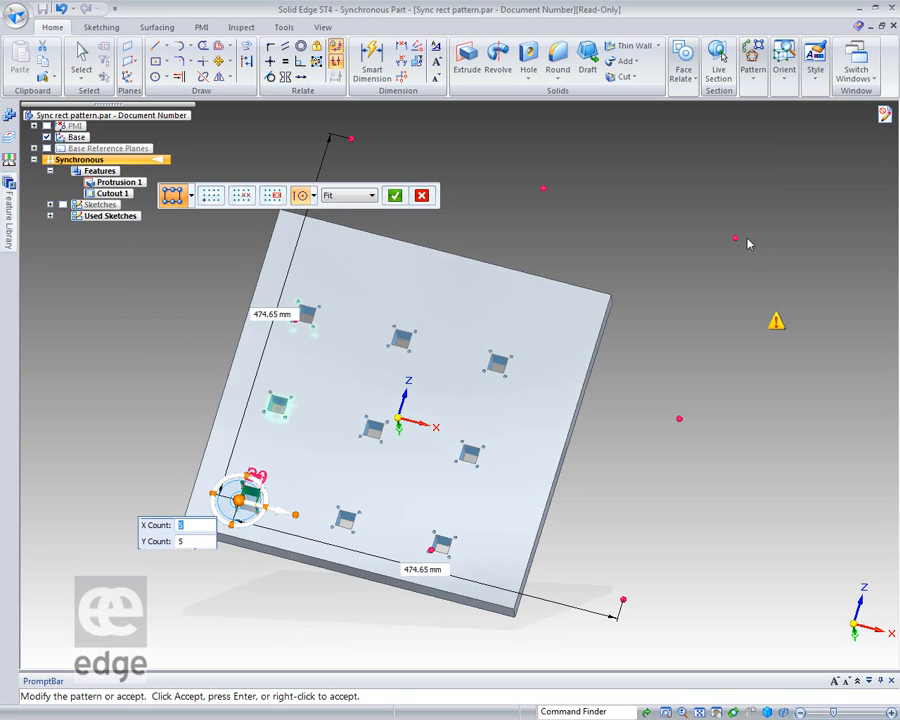
left_click_drag(735, 238, 536, 331)
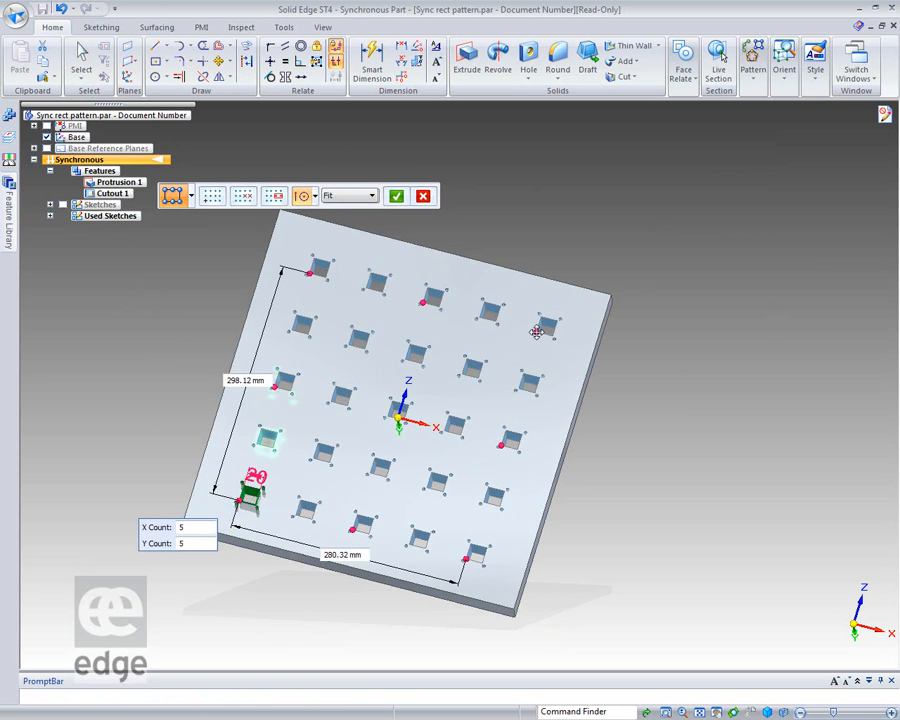
left_click(314, 197)
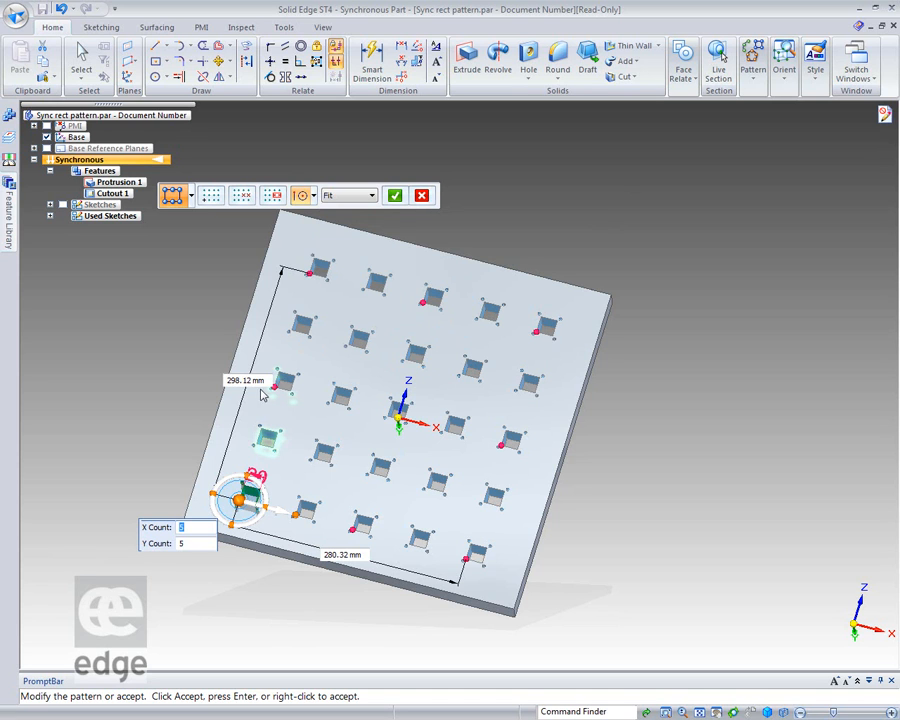
Step: Set the pattern's X span to 280 mm, accept the rectangular pattern and clear the selection
left_click(189, 529)
key("Tab")
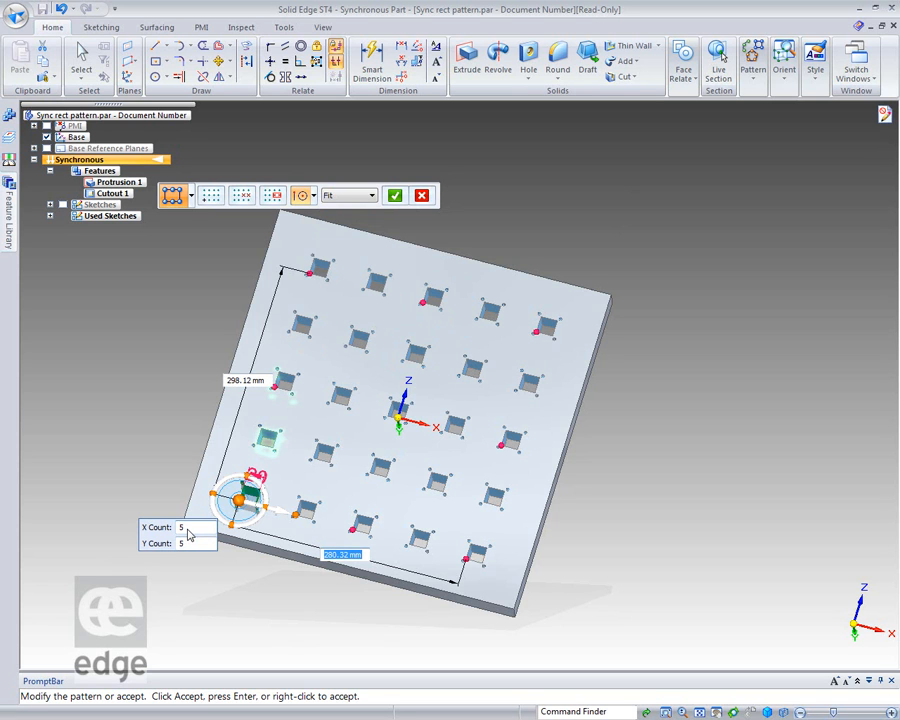
type("280")
key("Return")
key("Return")
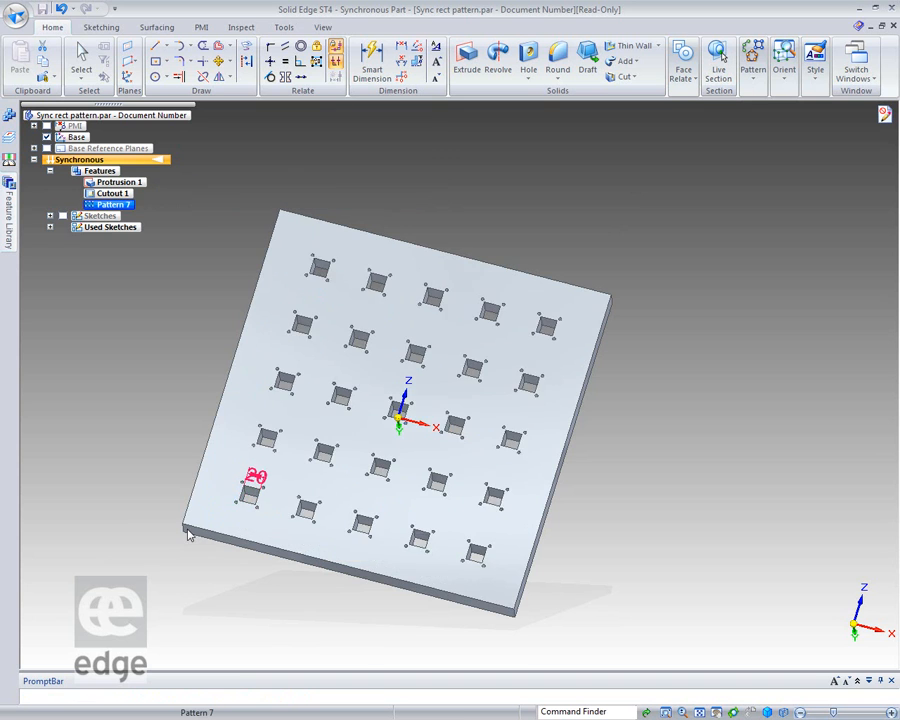
left_click(810, 360)
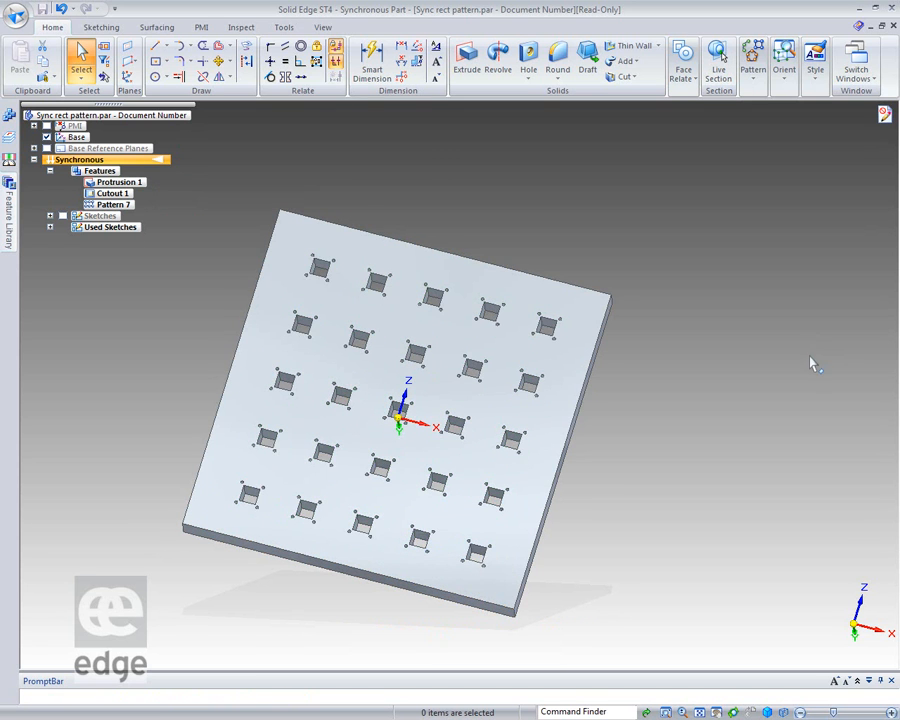
Step: Examine the finished pattern from an angle, selecting individual cutout occurrences across the plate as well as the whole pattern
middle_click_drag(758, 378, 707, 346)
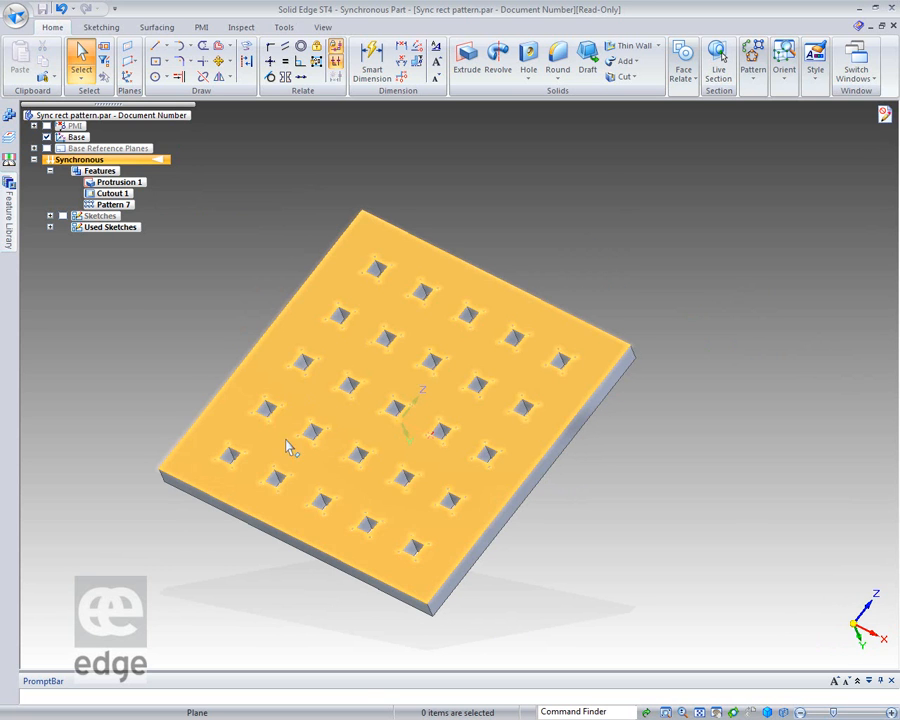
middle_click_drag(472, 267, 498, 225)
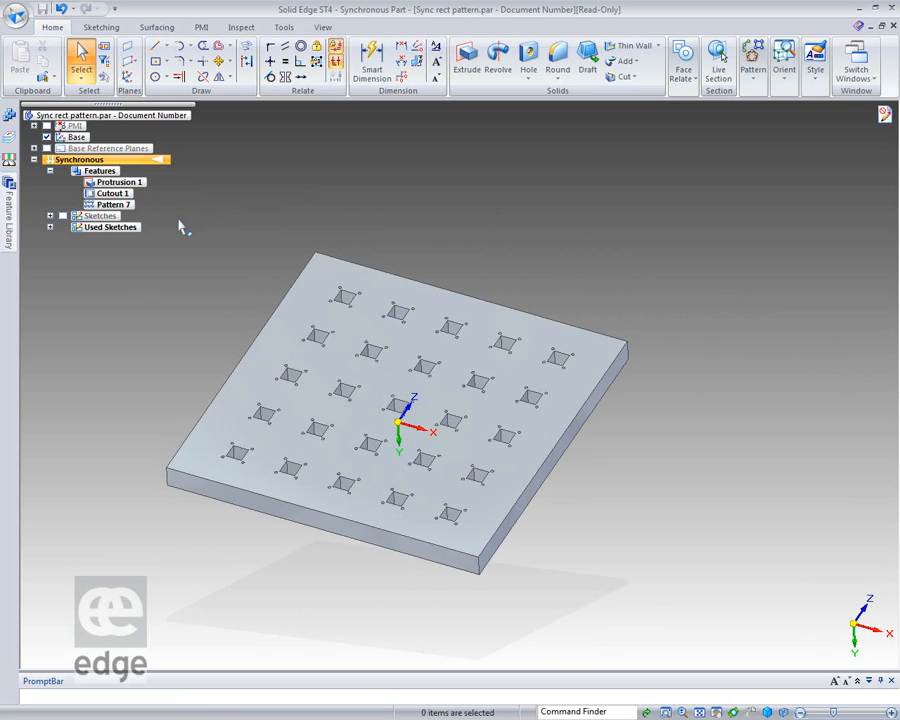
left_click(373, 356)
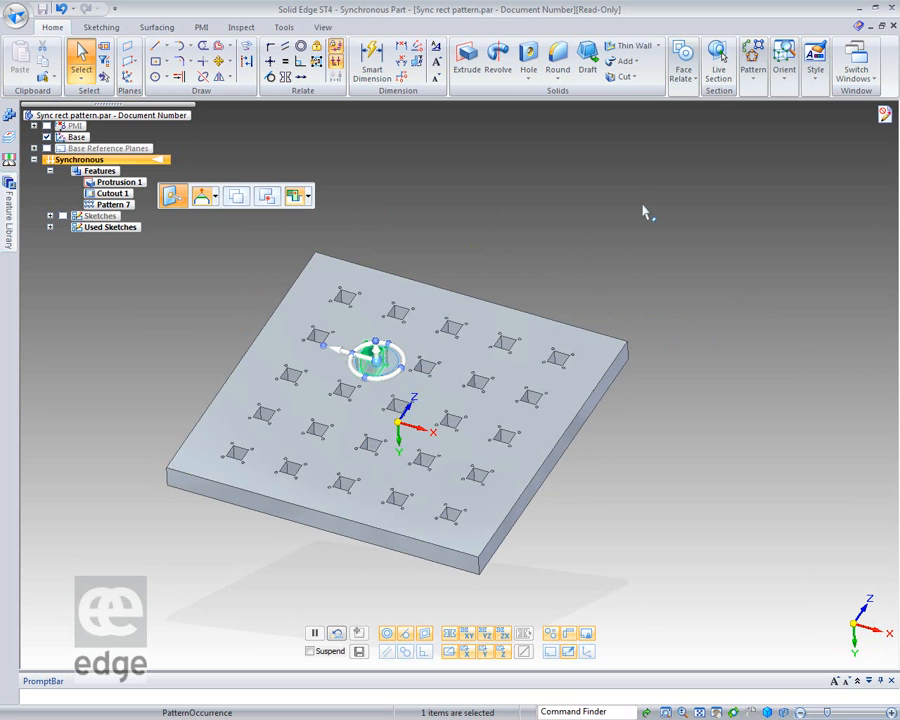
left_click(343, 390)
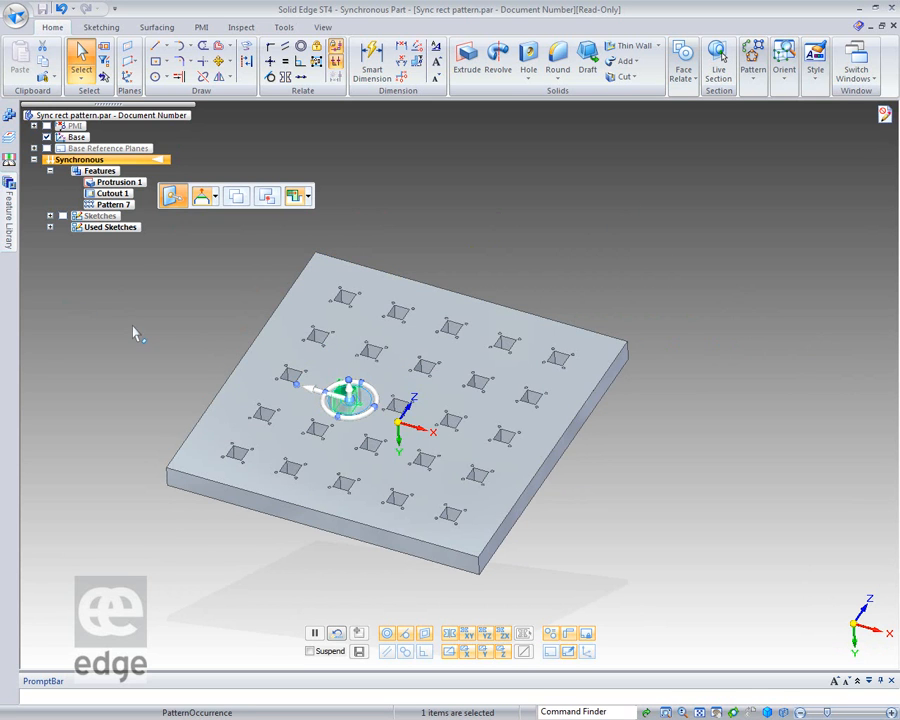
left_click(290, 374)
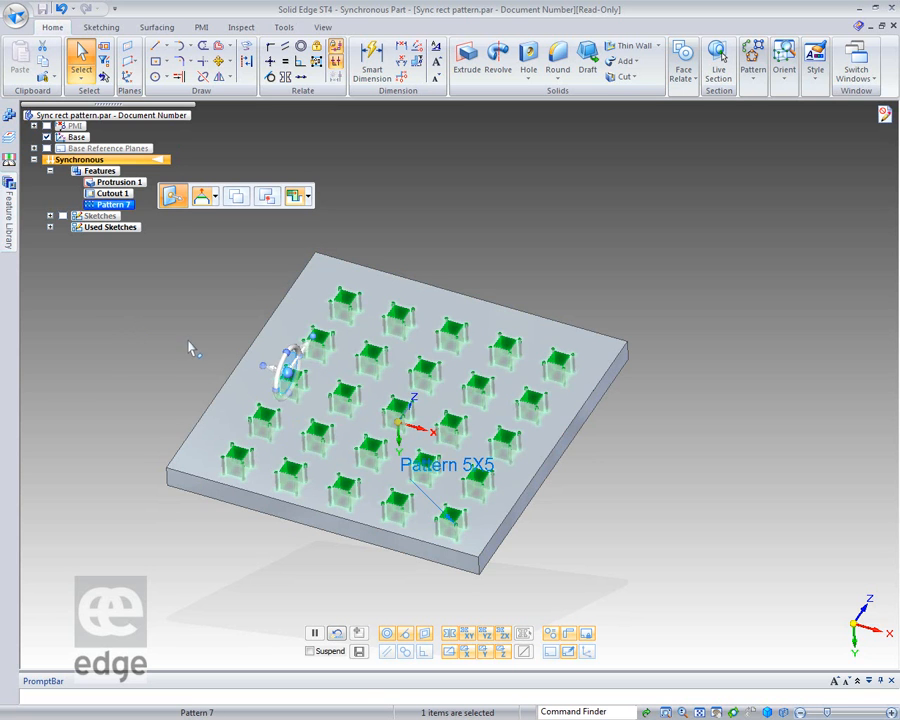
left_click(126, 340)
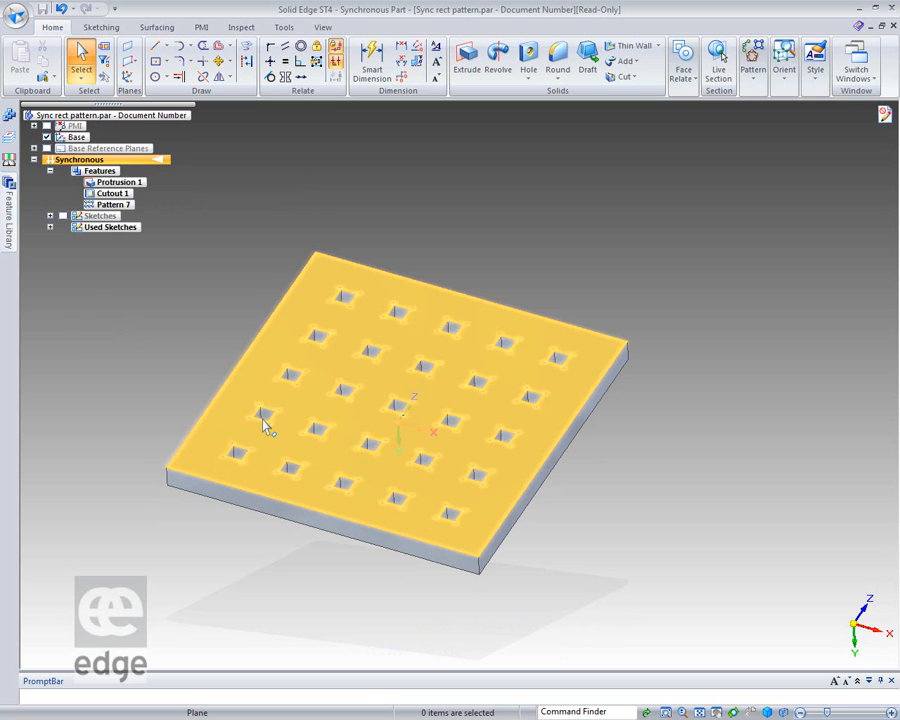
left_click(451, 520)
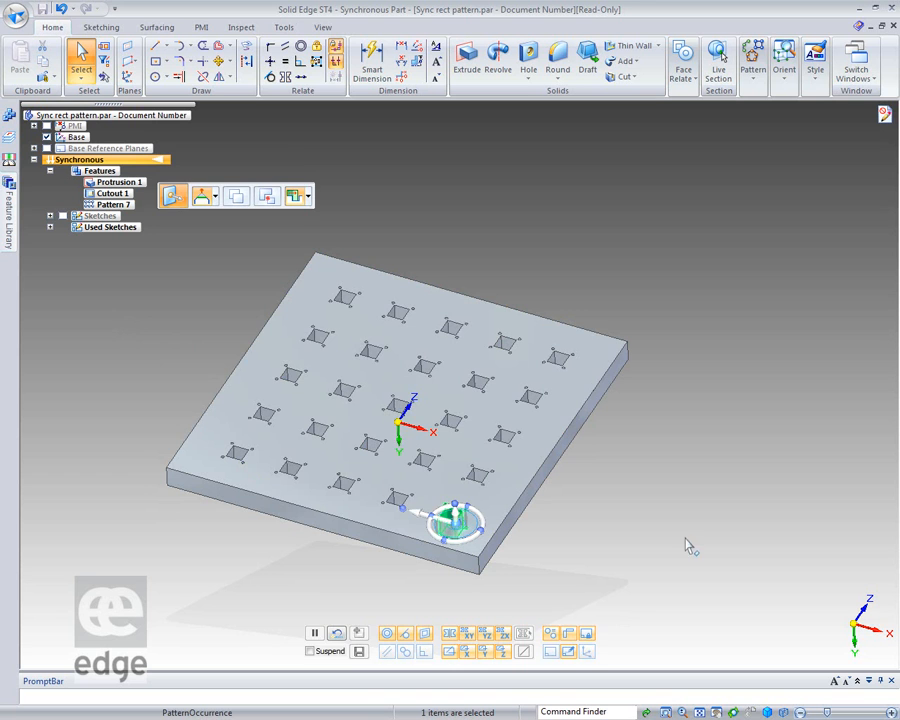
left_click(296, 388)
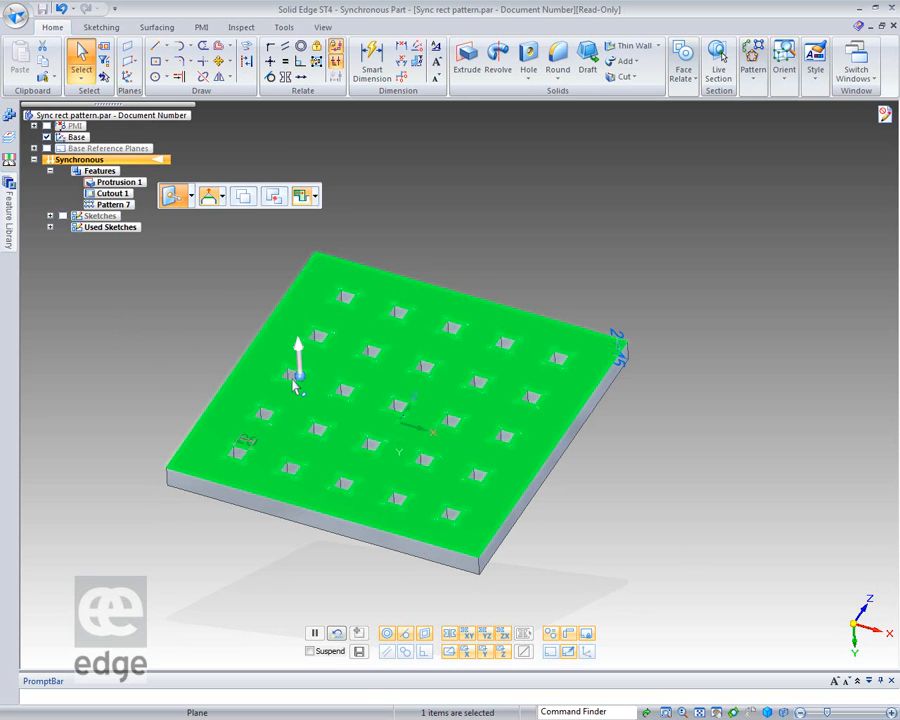
left_click(263, 413)
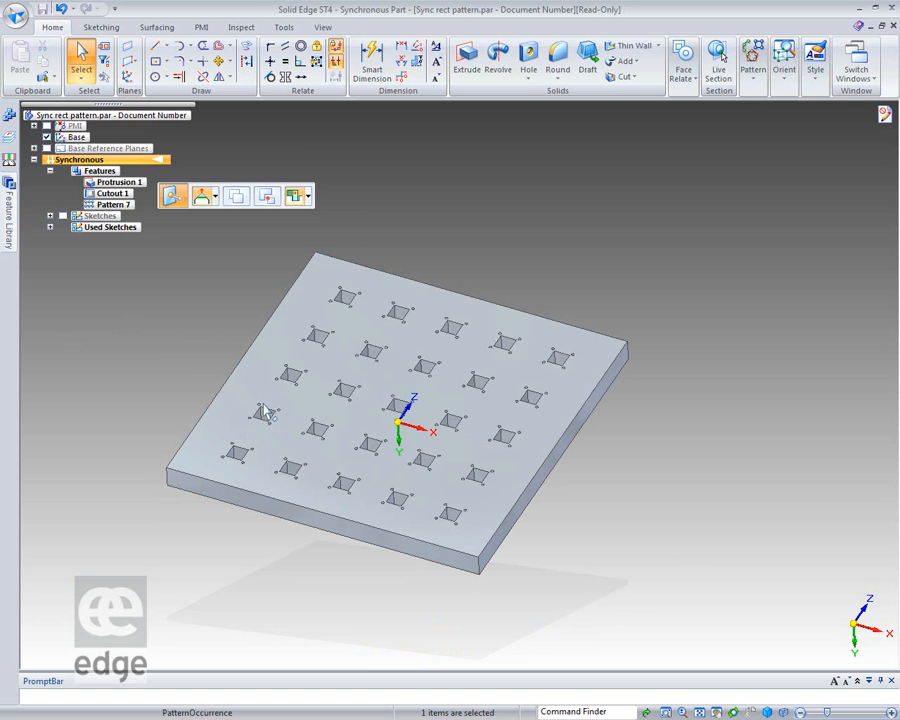
left_click(292, 379)
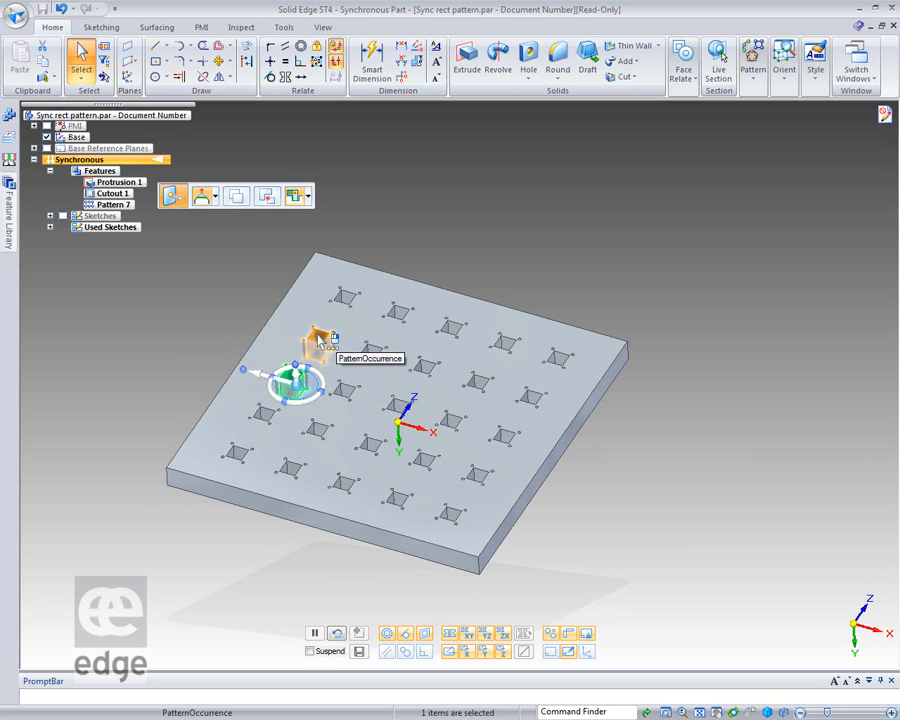
Step: Open the whole rectangular pattern for editing, try suppressing three interior occurrences of its middle row, and reset the suppression
right_click(318, 340)
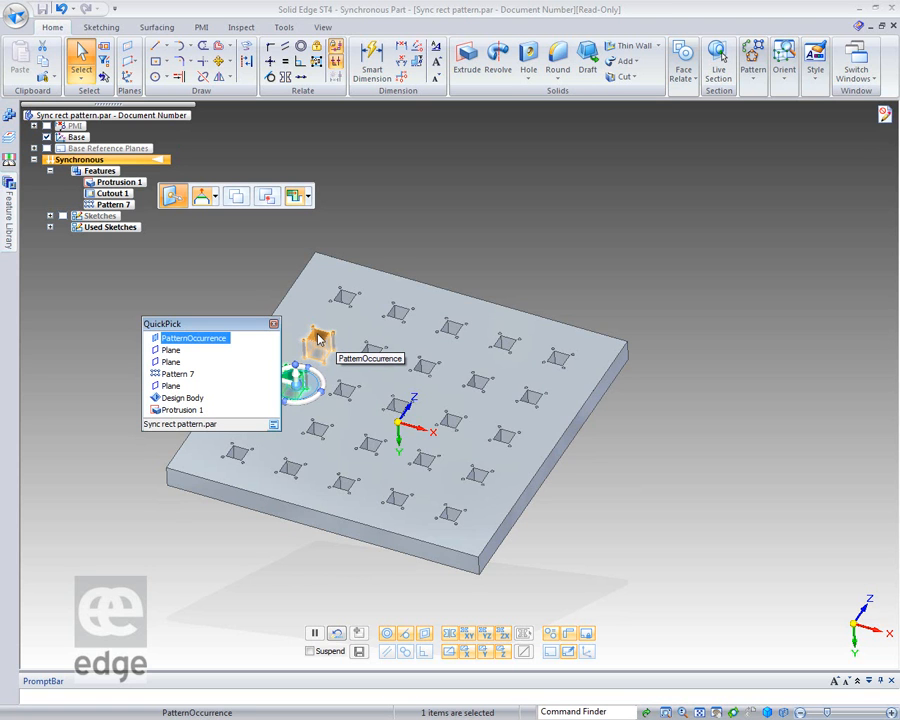
left_click(178, 373)
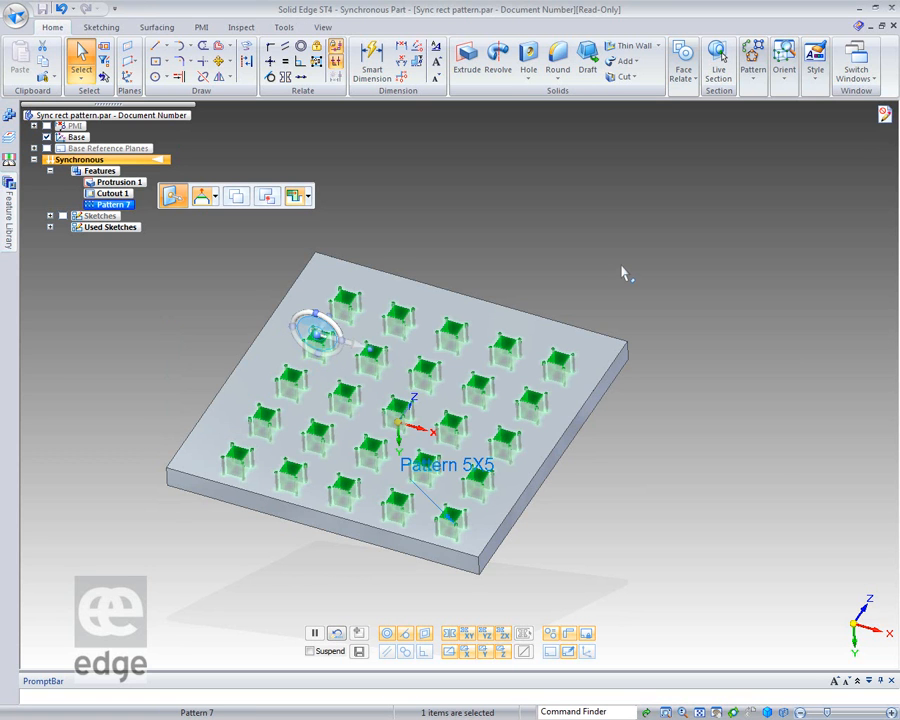
left_click(447, 470)
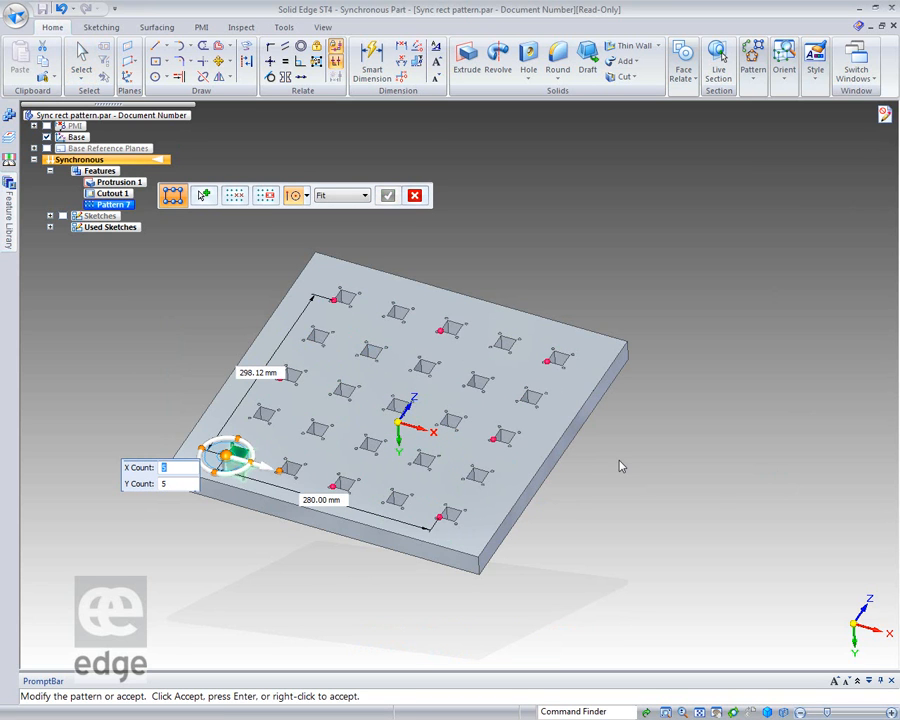
left_click(237, 204)
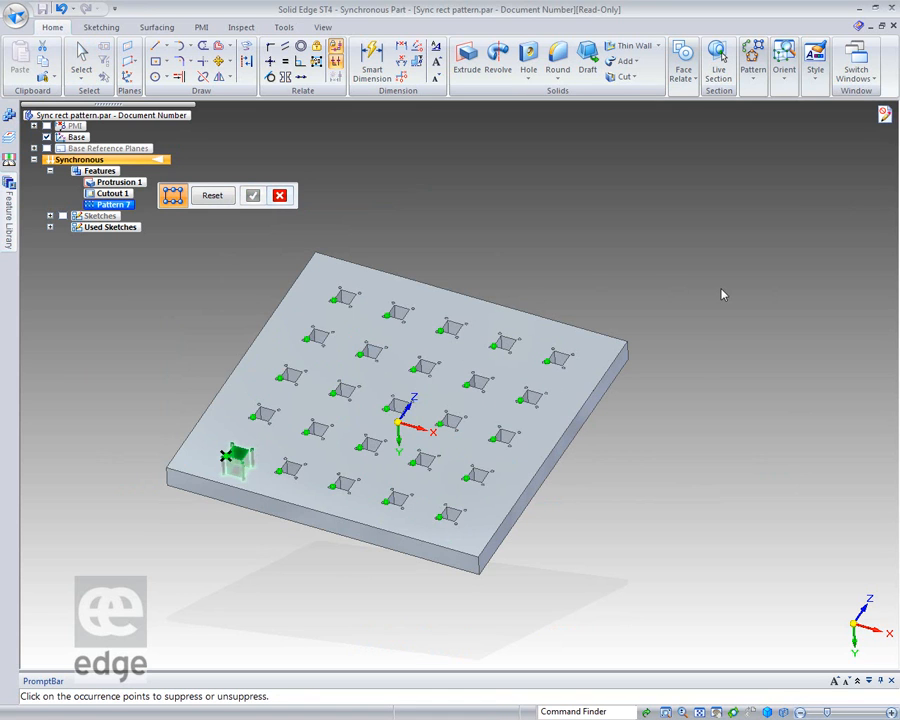
left_click(226, 455)
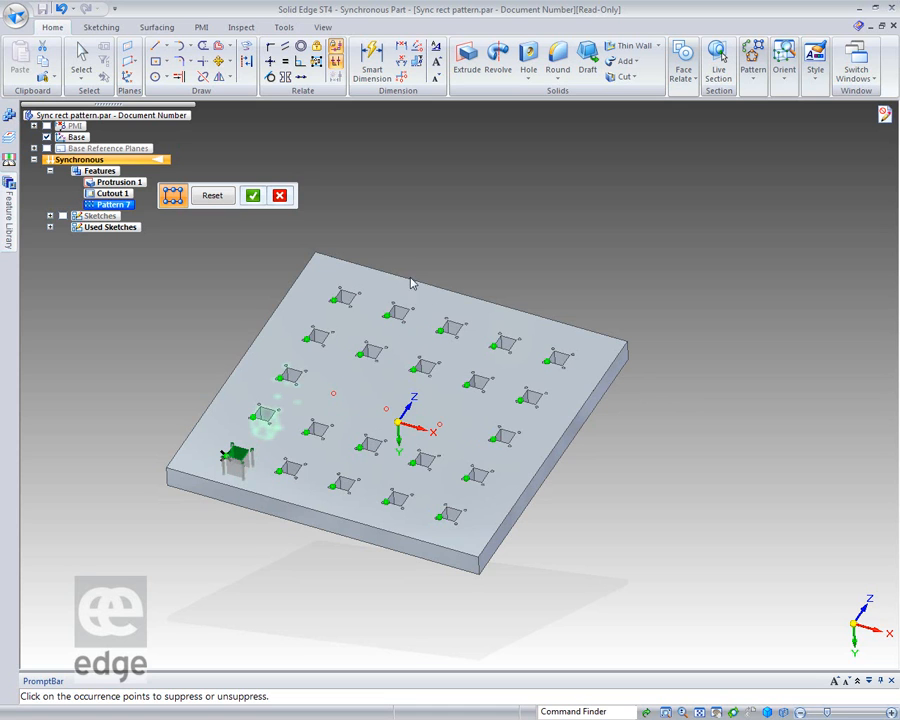
left_click(205, 197)
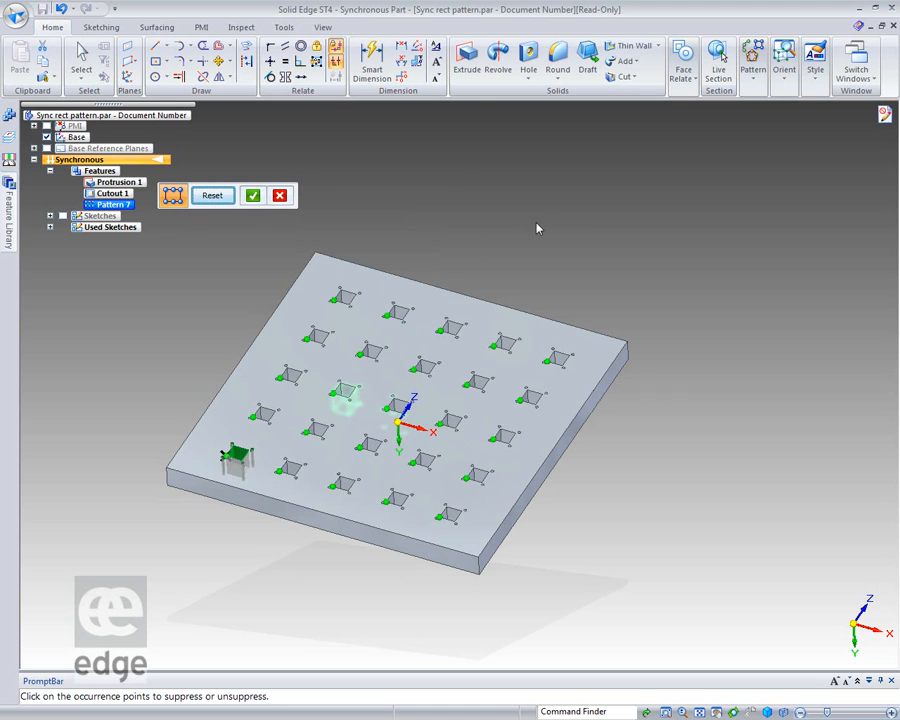
right_click(168, 319)
right_click(211, 307)
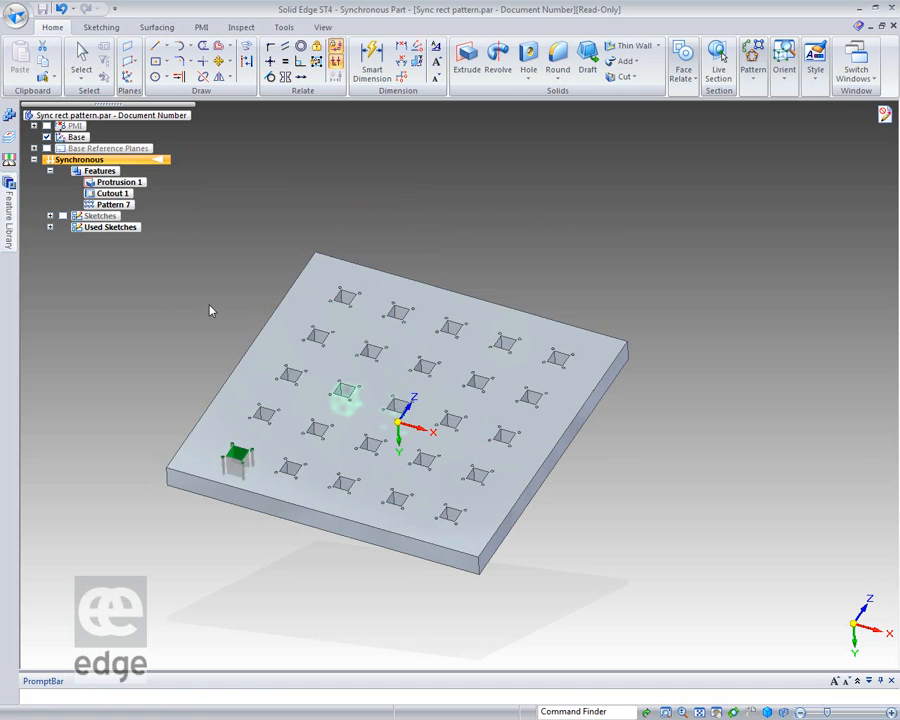
Step: Reopen the rectangular pattern's definition to view the Suppress Region option, leave it unchanged and clear the selection
left_click(462, 482)
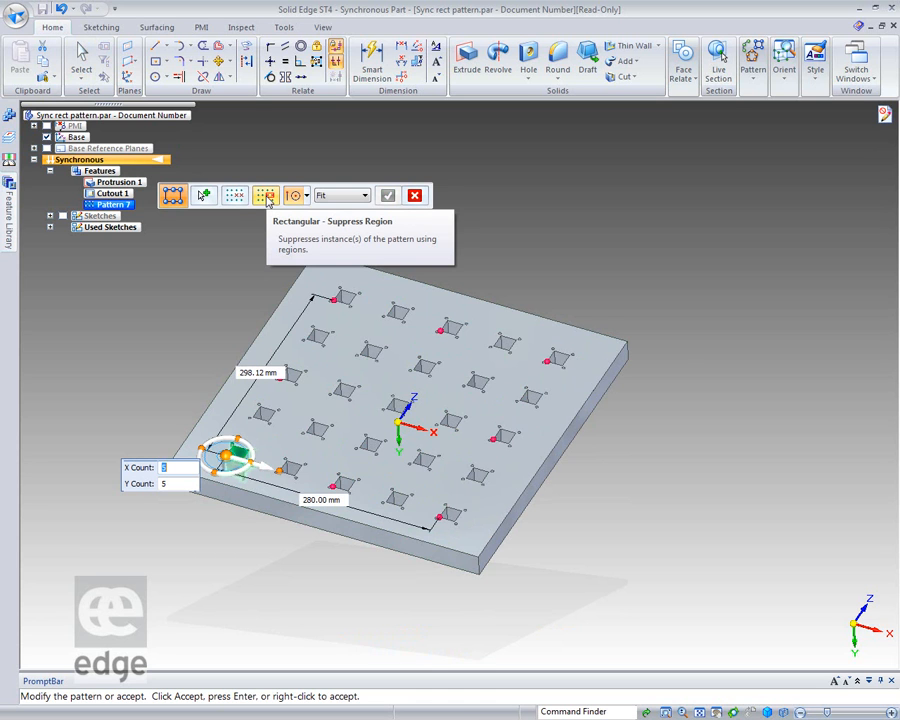
right_click(675, 271)
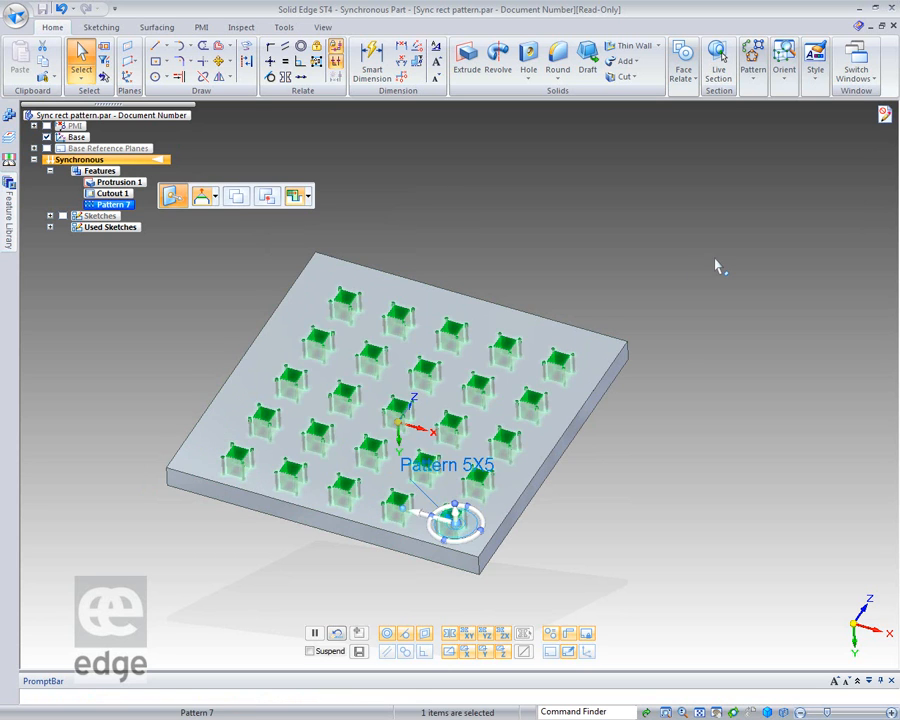
left_click(715, 259)
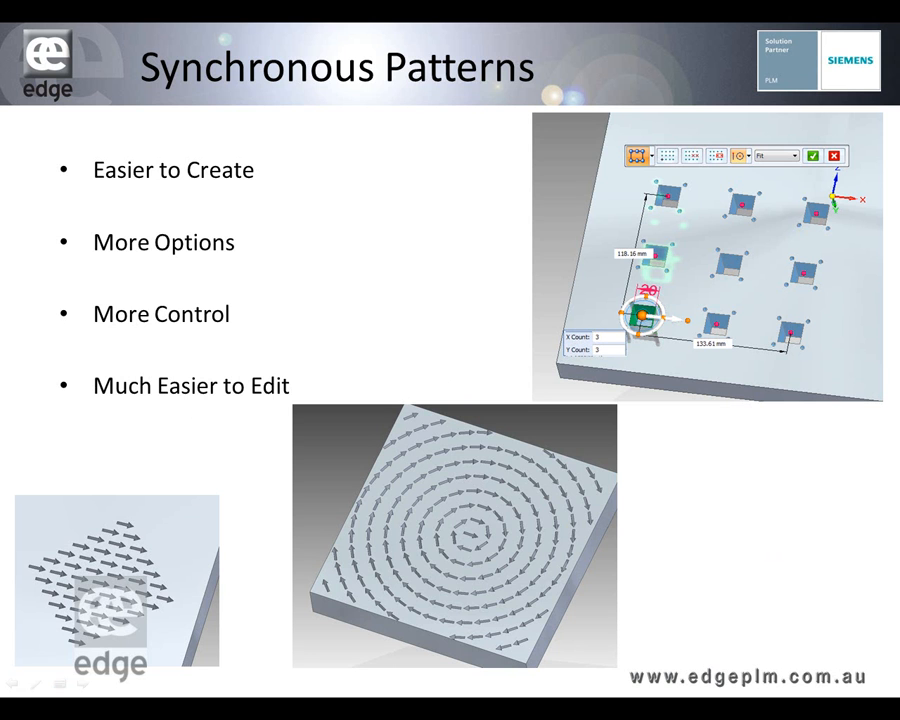
Step: Switch to Sync radial.par in Solid Edge and sketch a large rectangle centred on the origin in the XZ plane
key("alt+Tab")
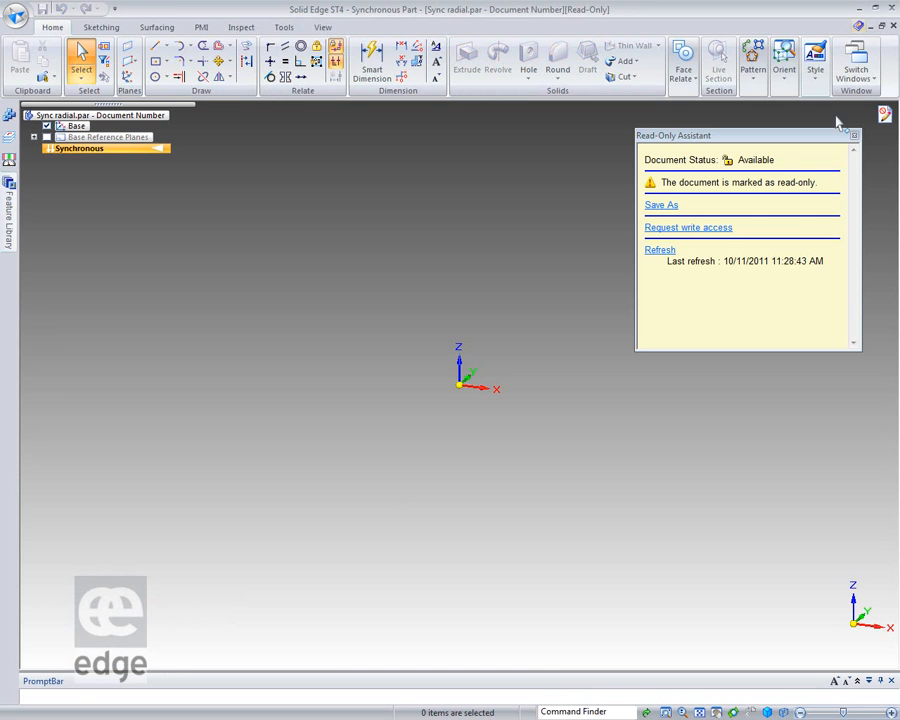
left_click(854, 135)
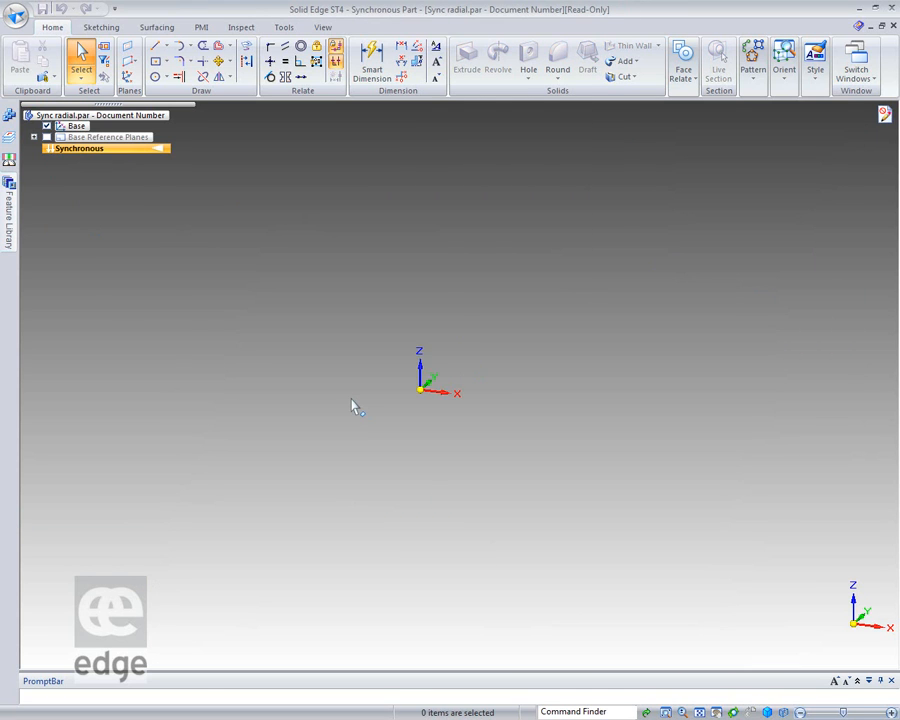
left_click(155, 61)
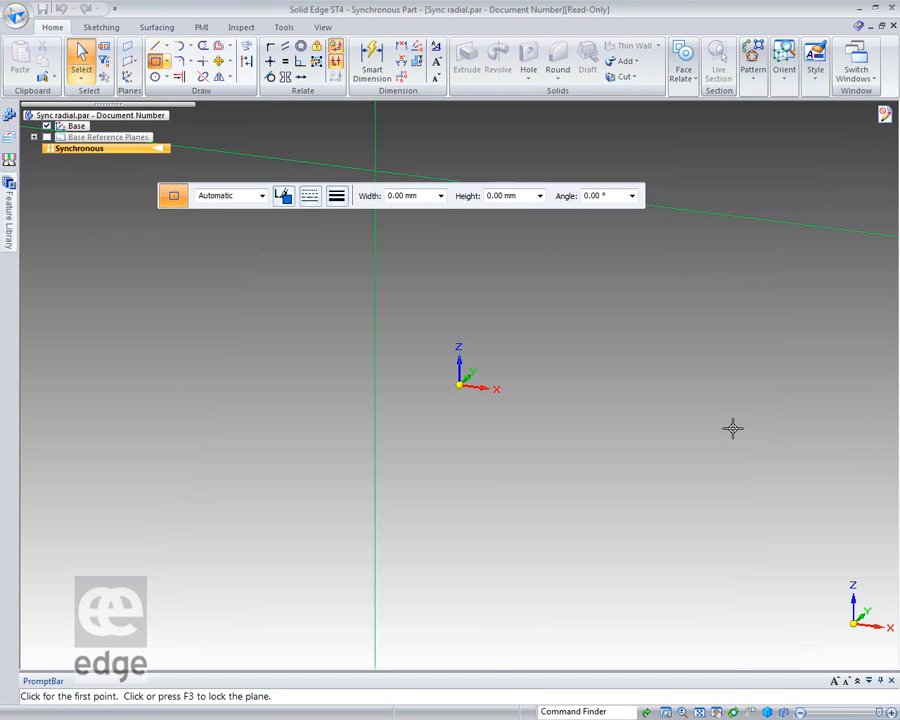
left_click(459, 381)
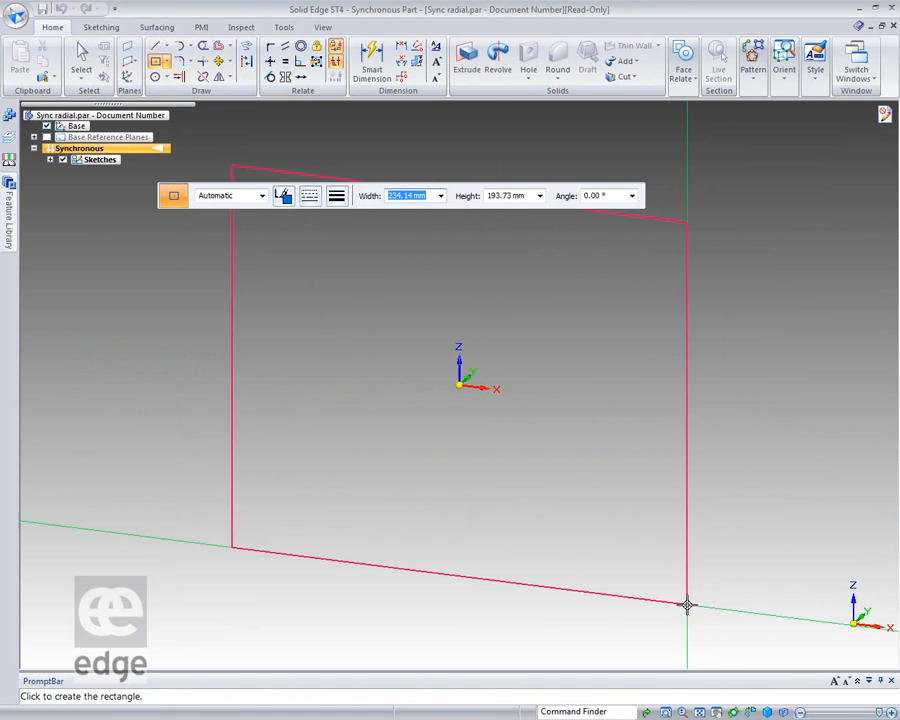
left_click(709, 661)
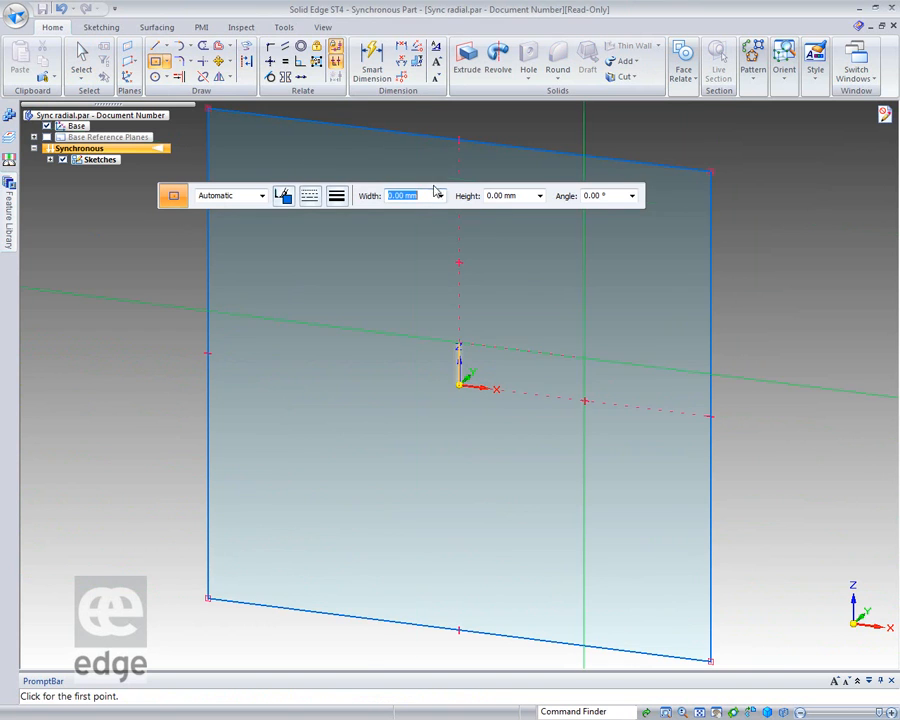
Step: Apply an equal relationship between the rectangle's upper edge and its adjoining vertical edge to make it square
left_click(285, 63)
left_click(347, 126)
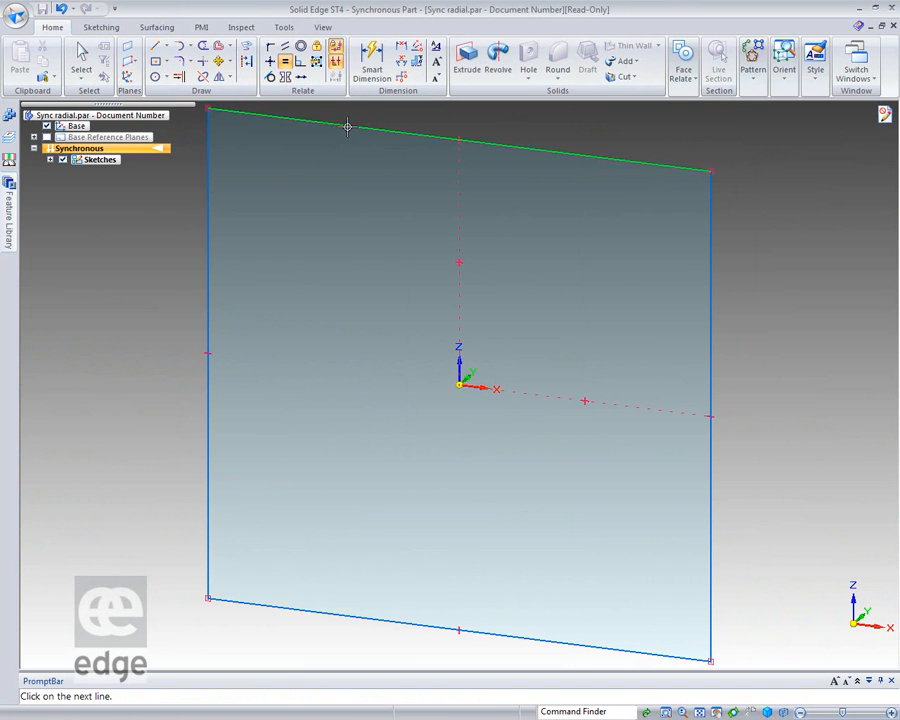
left_click(209, 198)
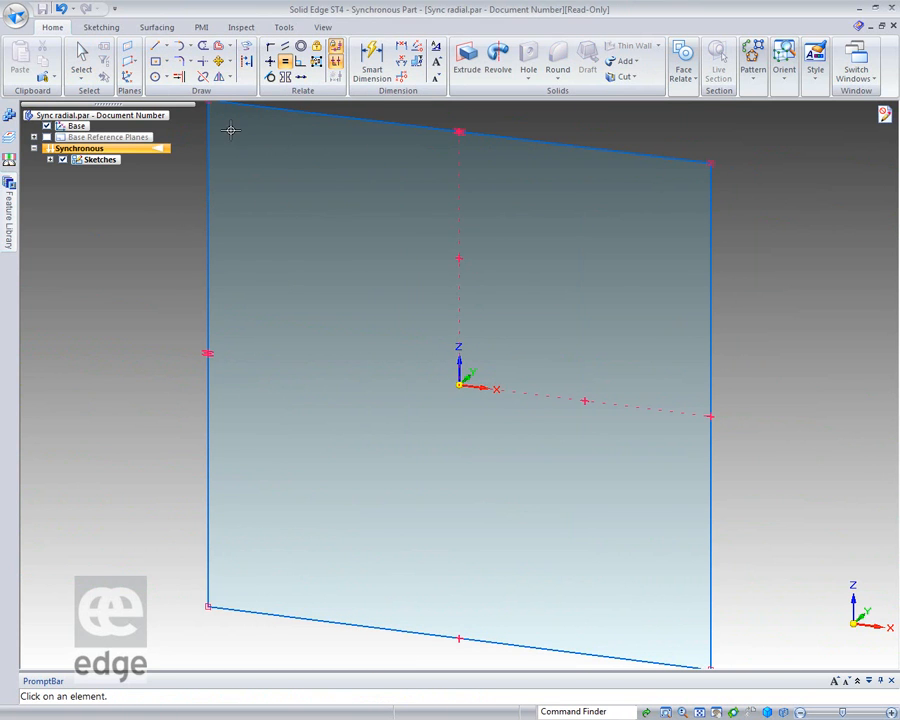
Step: Extrude the square sketch region about 40 mm towards the front to form a solid plate
left_click(81, 58)
left_click(362, 290)
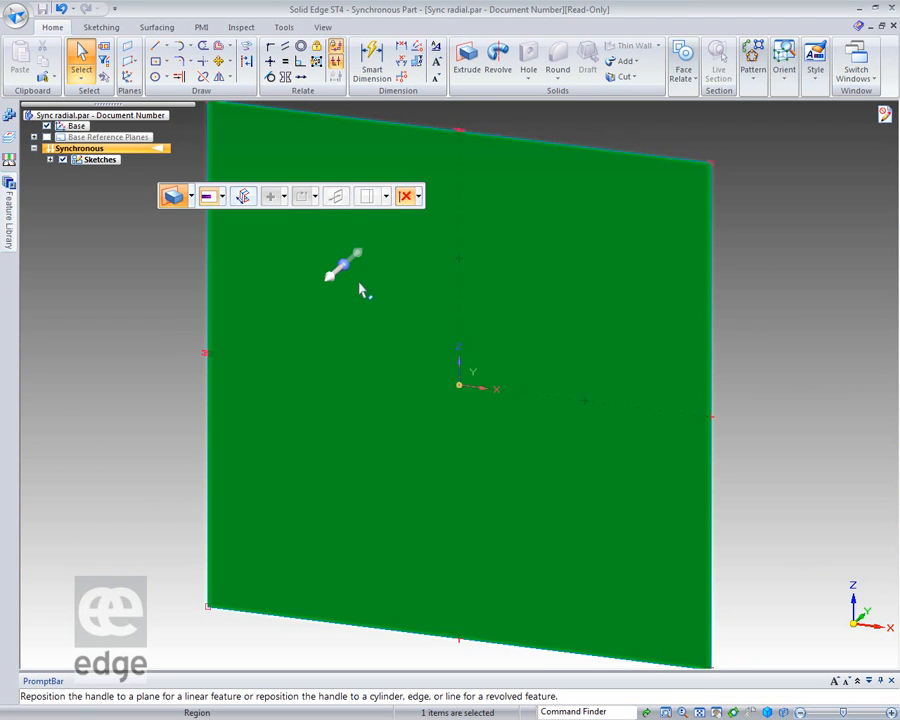
left_click(343, 266)
left_click(239, 300)
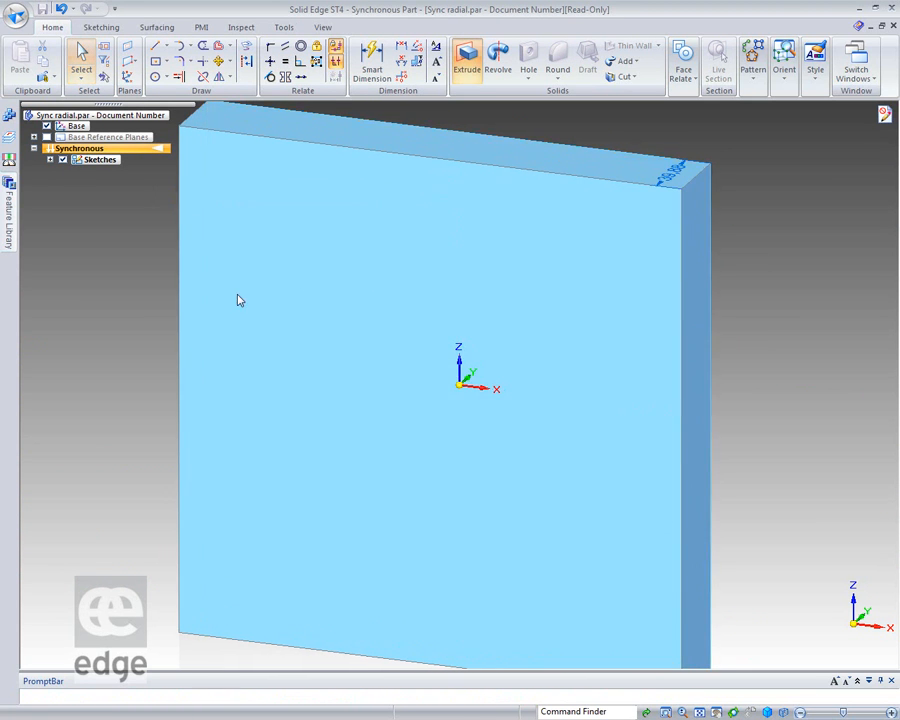
Step: Sketch a rectangle about 15 mm wide and 6 mm high on the plate's front face, centred on the origin
middle_click_drag(116, 386, 155, 333)
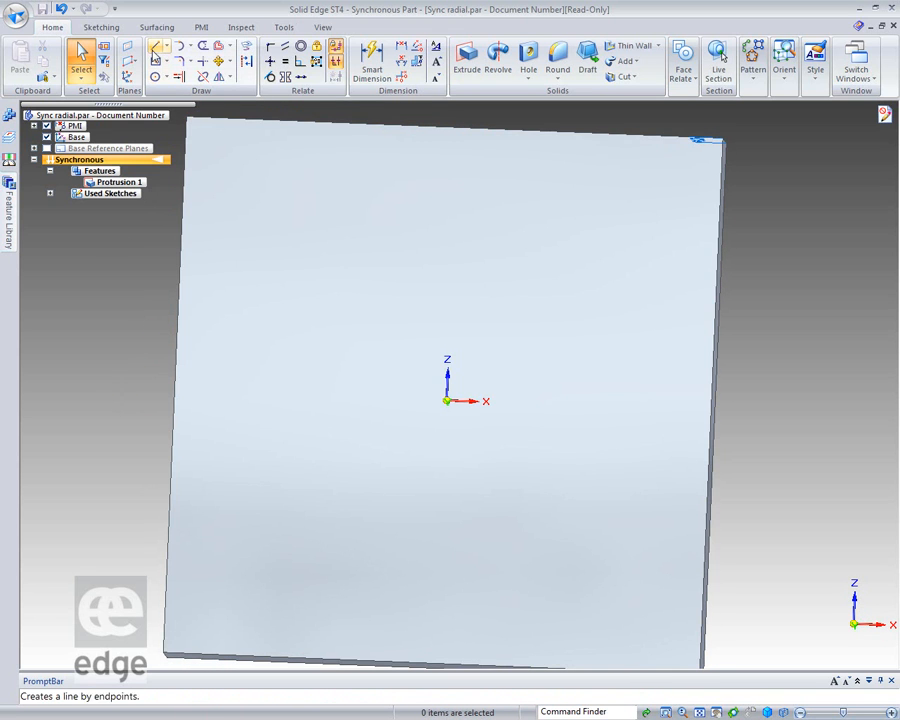
left_click(155, 61)
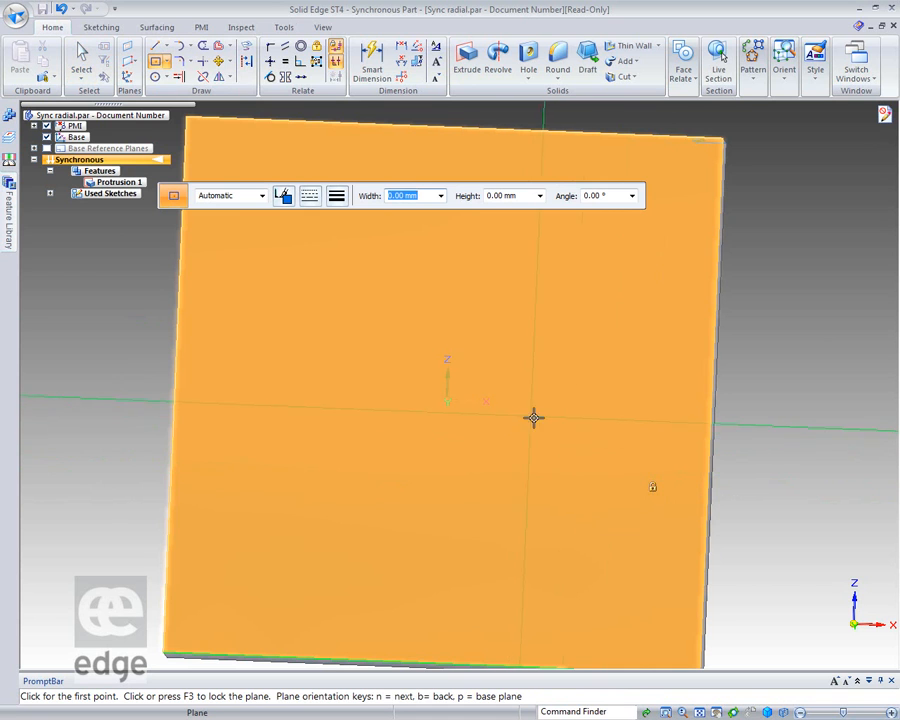
key("F3")
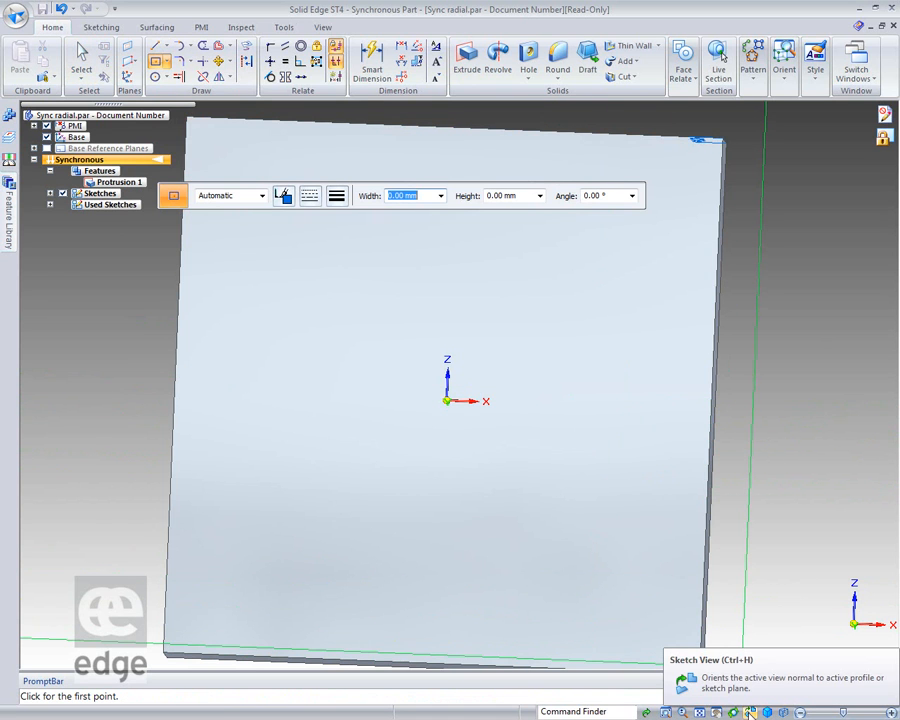
left_click(749, 711)
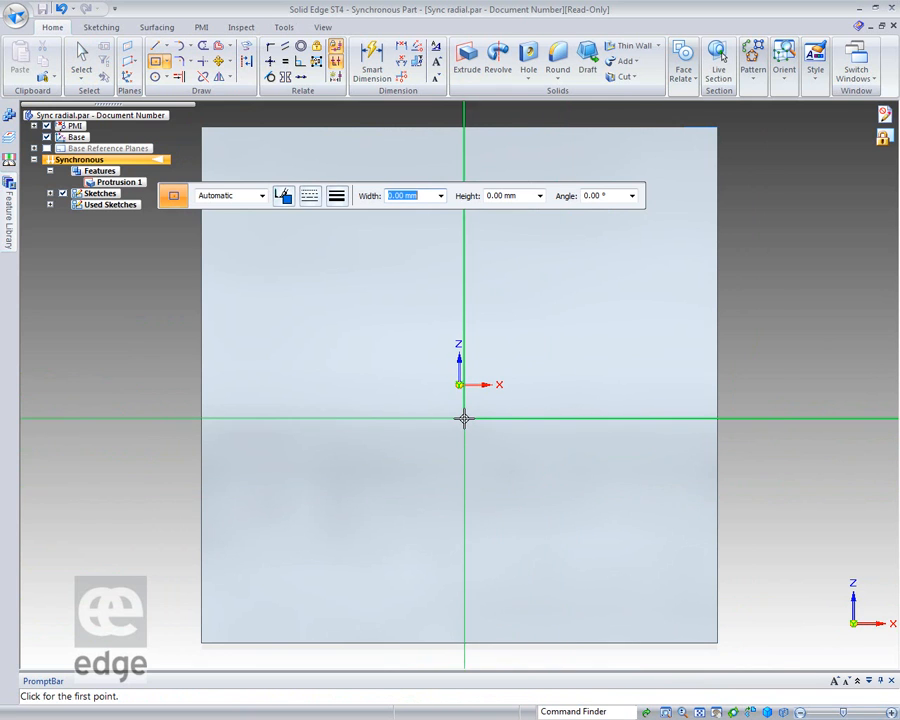
scroll(463, 418, "up", 5)
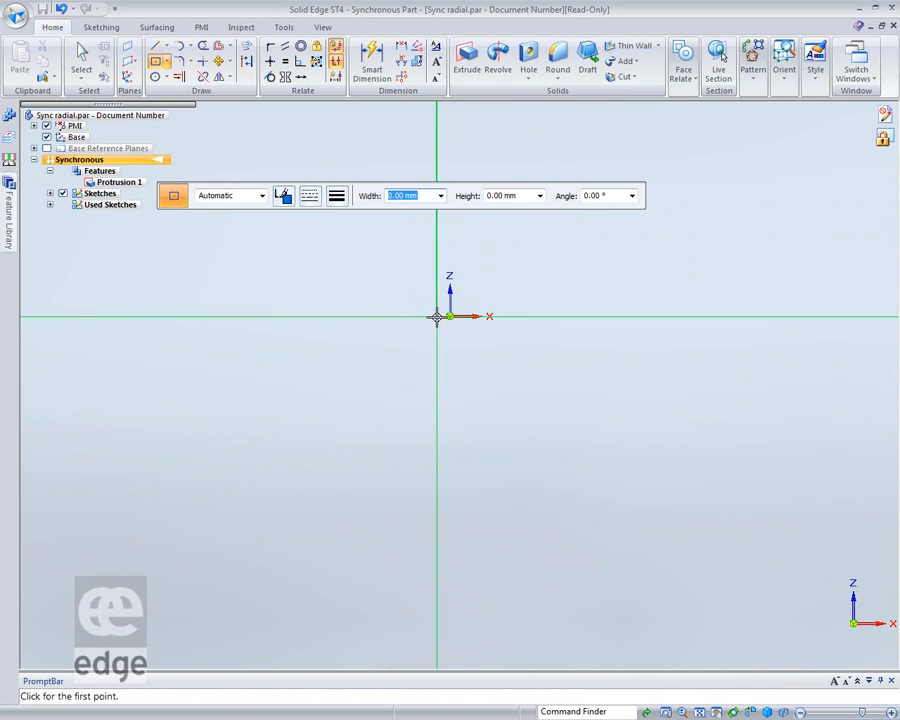
left_click(450, 316)
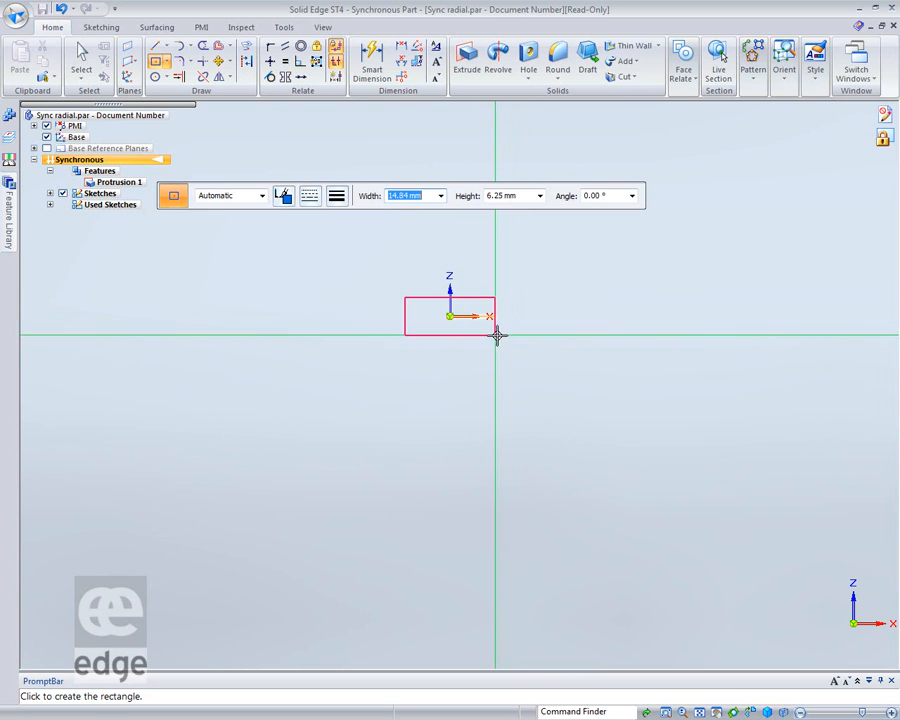
left_click(497, 335)
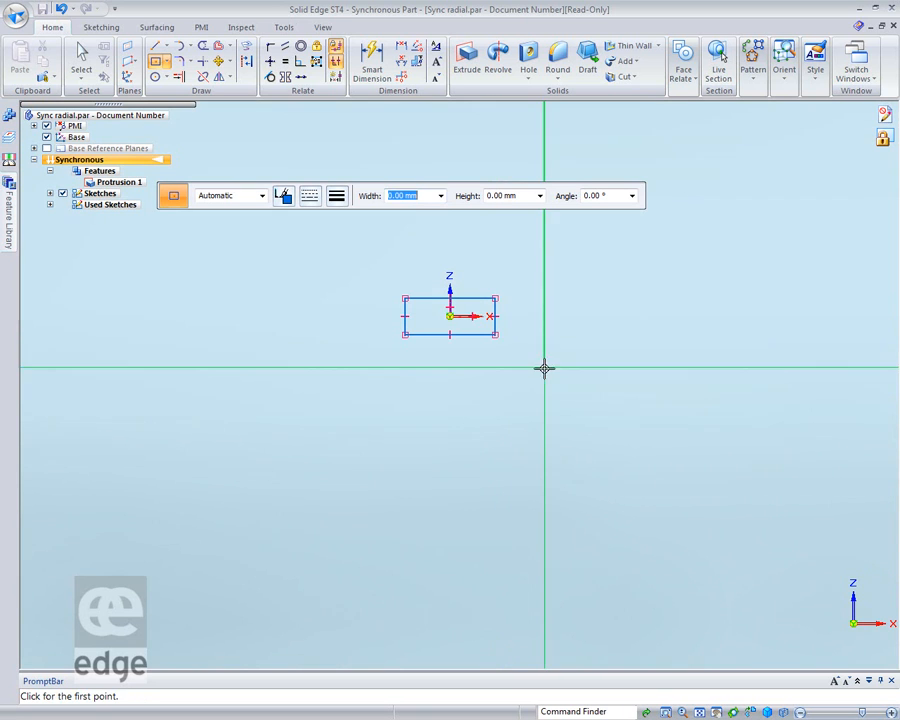
Step: Draw an arrowhead on the small rectangle's +X end with short vertical lines and two slanted lines about 13 mm long meeting on the centreline
left_click(156, 46)
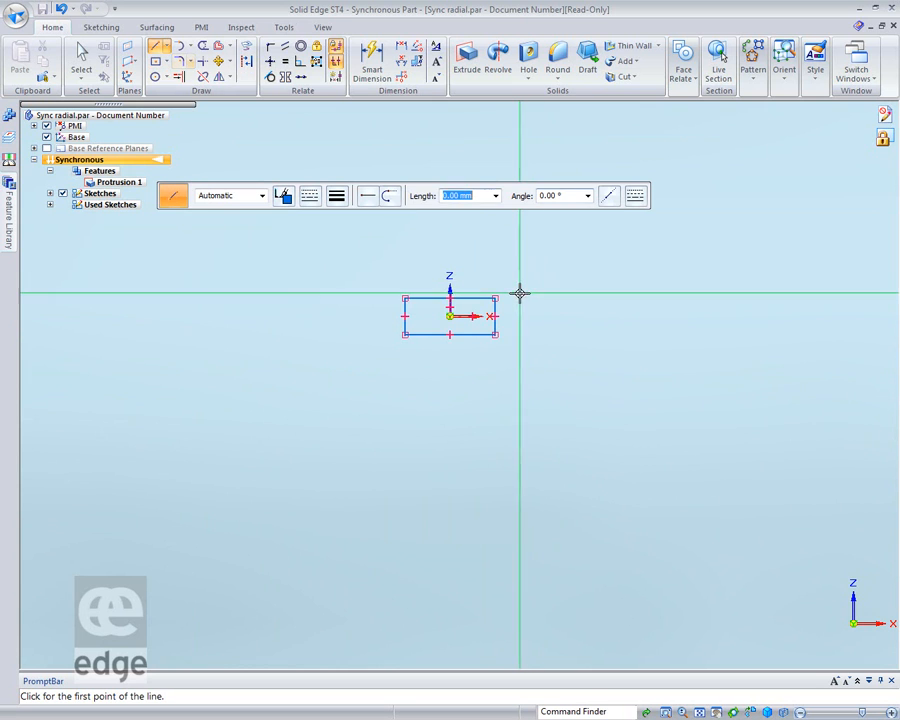
left_click(494, 297)
left_click(493, 273)
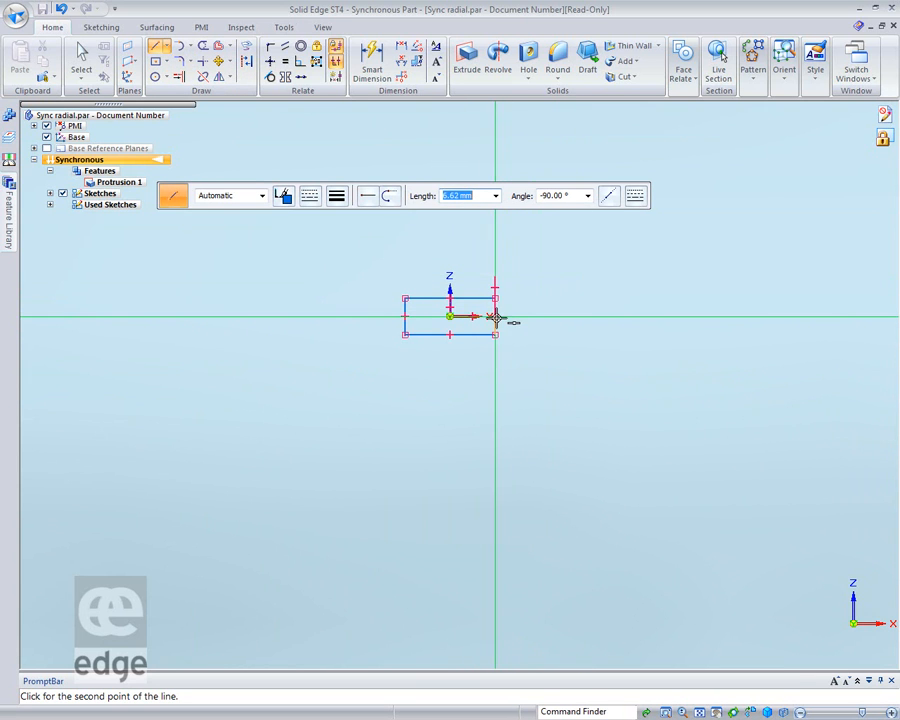
left_click(560, 318)
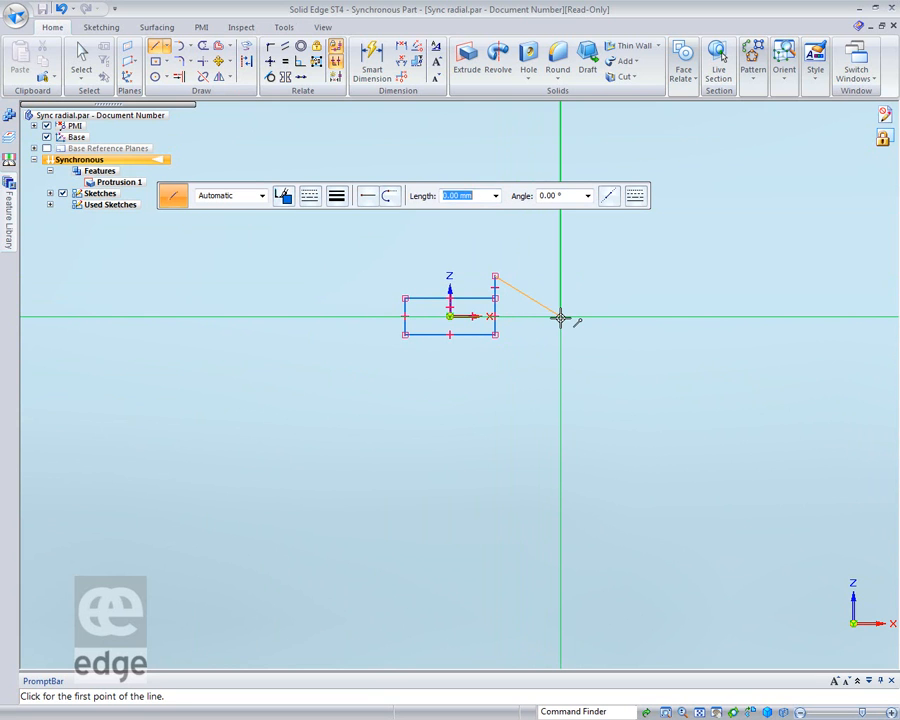
left_click(560, 318)
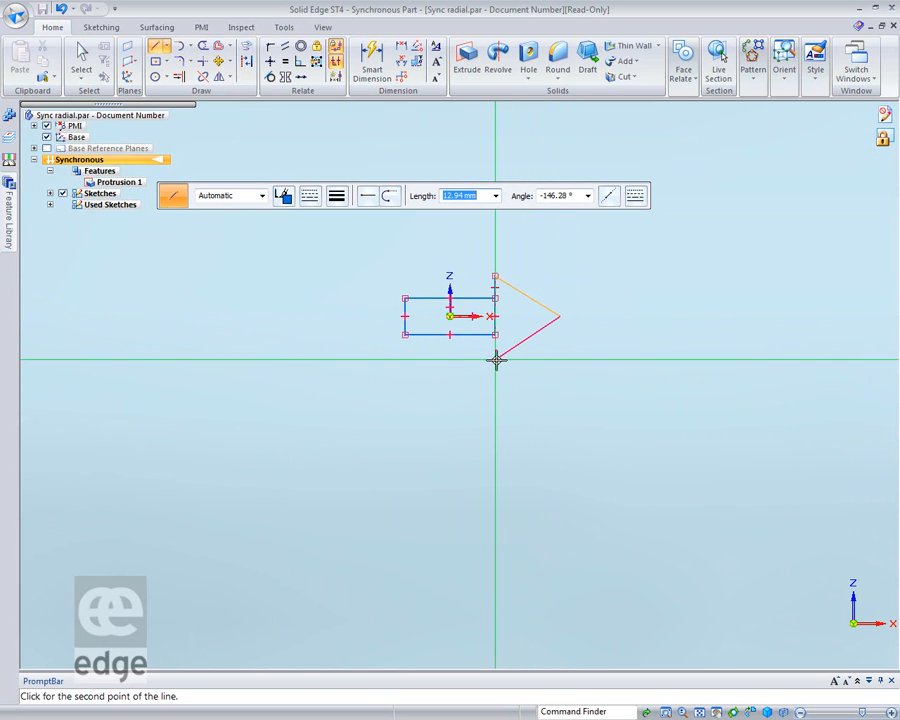
left_click(495, 359)
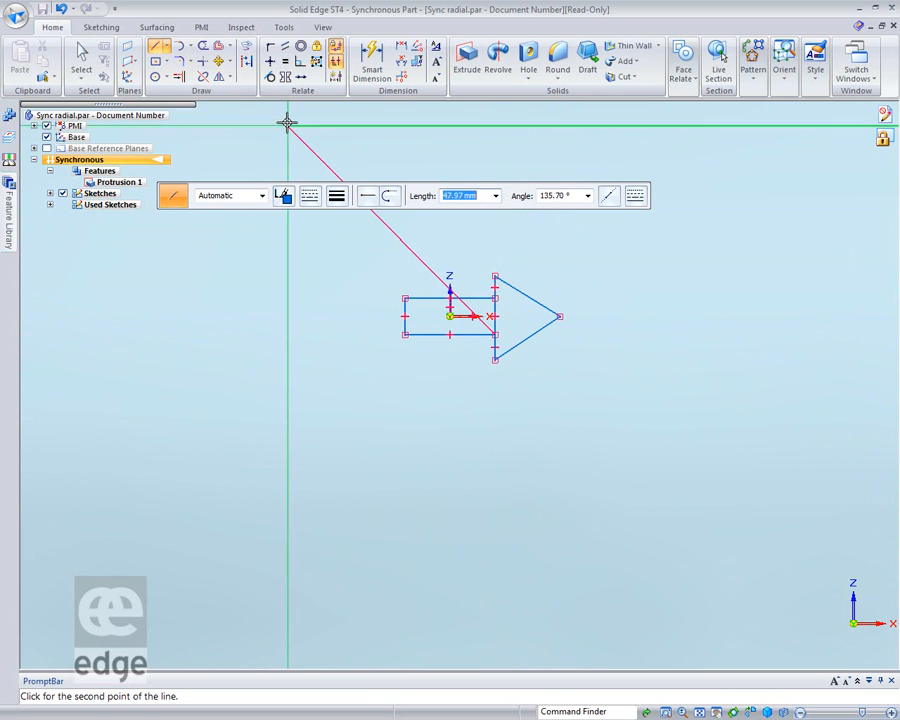
Step: Make the arrowhead's two short vertical lines equal and trim away the rectangle edge between them
left_click(282, 62)
left_click(495, 288)
left_click(495, 347)
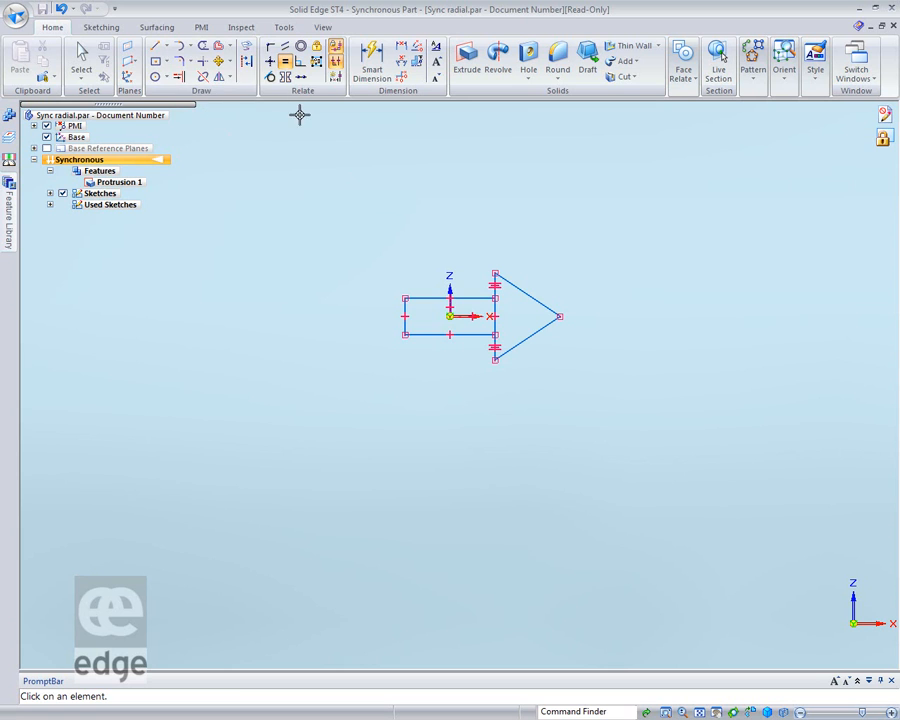
left_click(202, 46)
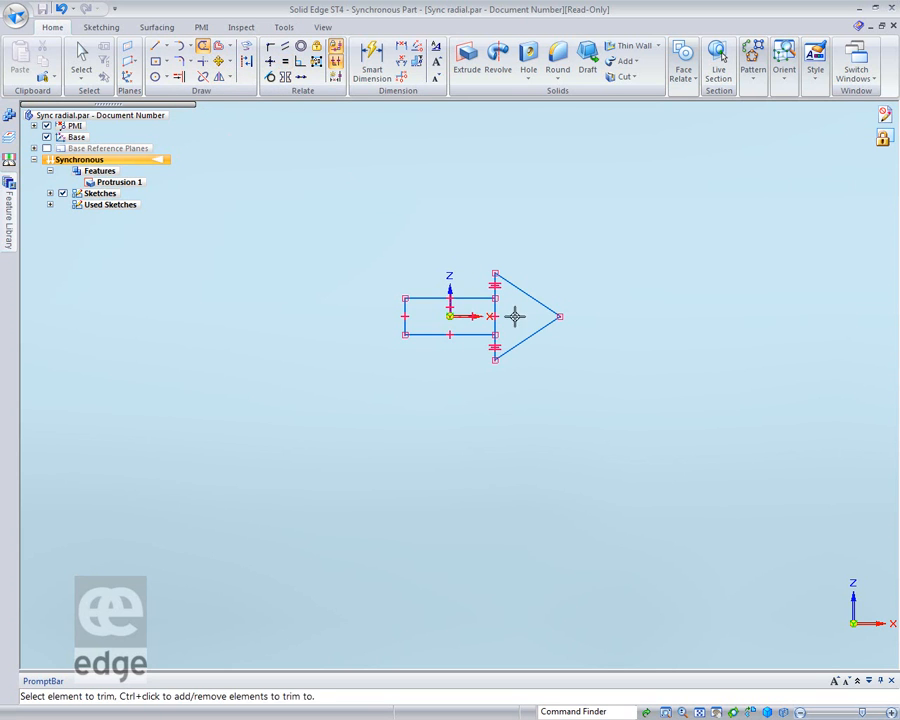
left_click(494, 312)
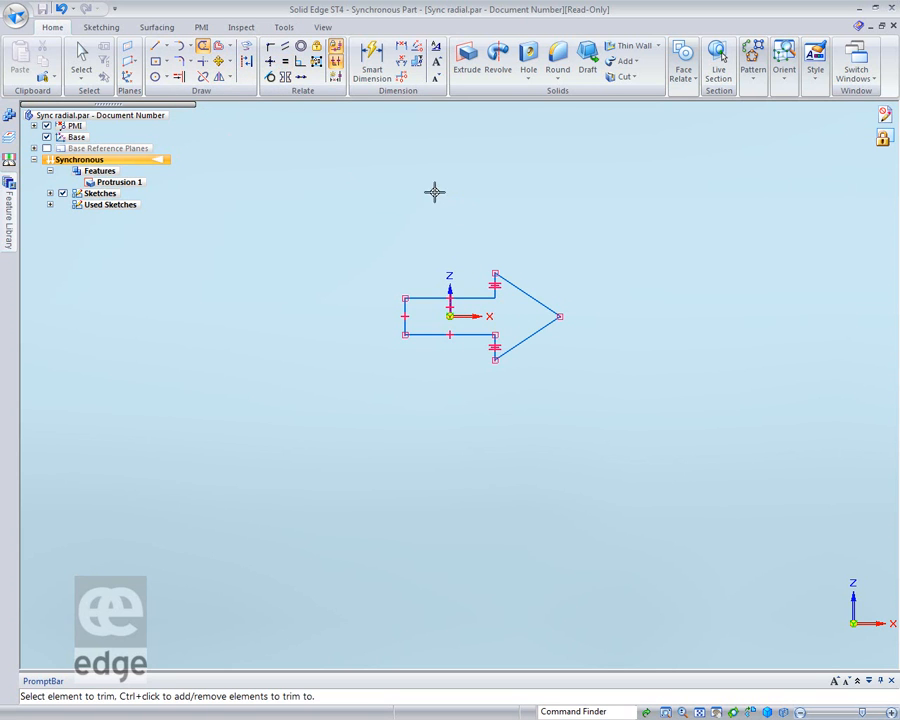
Step: Align the arrowhead's tip horizontally with the midpoint of the shaft's end edge
left_click(269, 61)
left_click(559, 316)
left_click(405, 317)
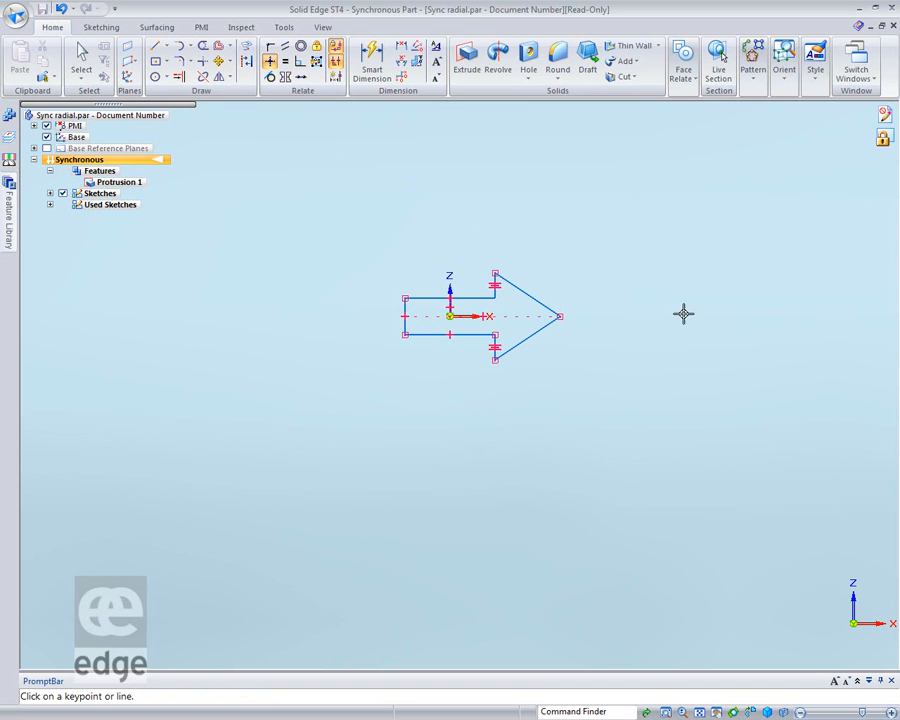
left_click(82, 58)
Step: Extrude the arrow-shaped sketch region about 53 mm through the plate as a cutout
scroll(668, 480, "down", 2)
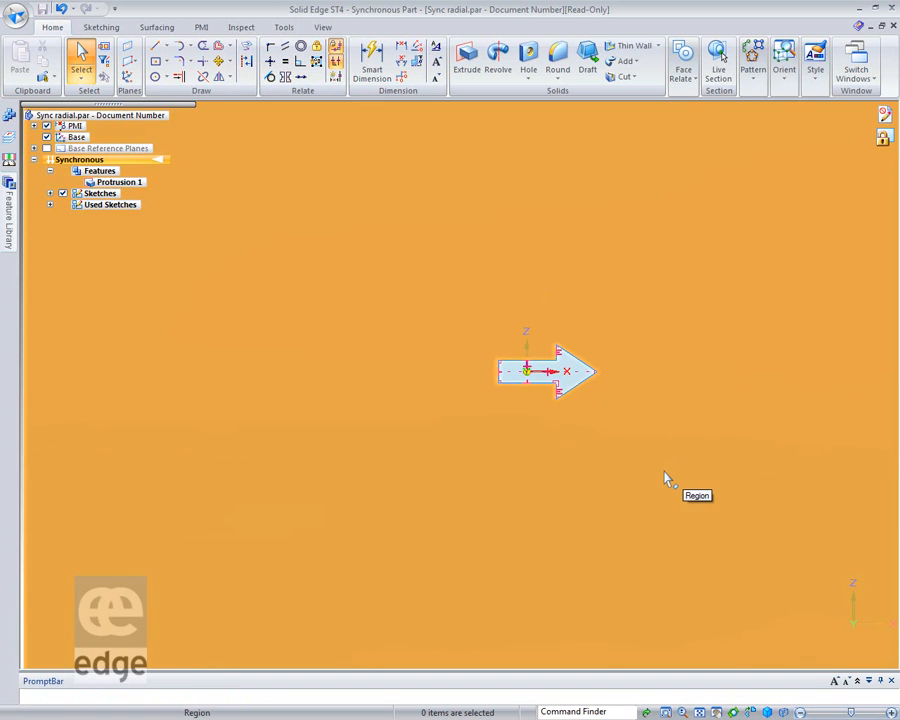
right_click(570, 381)
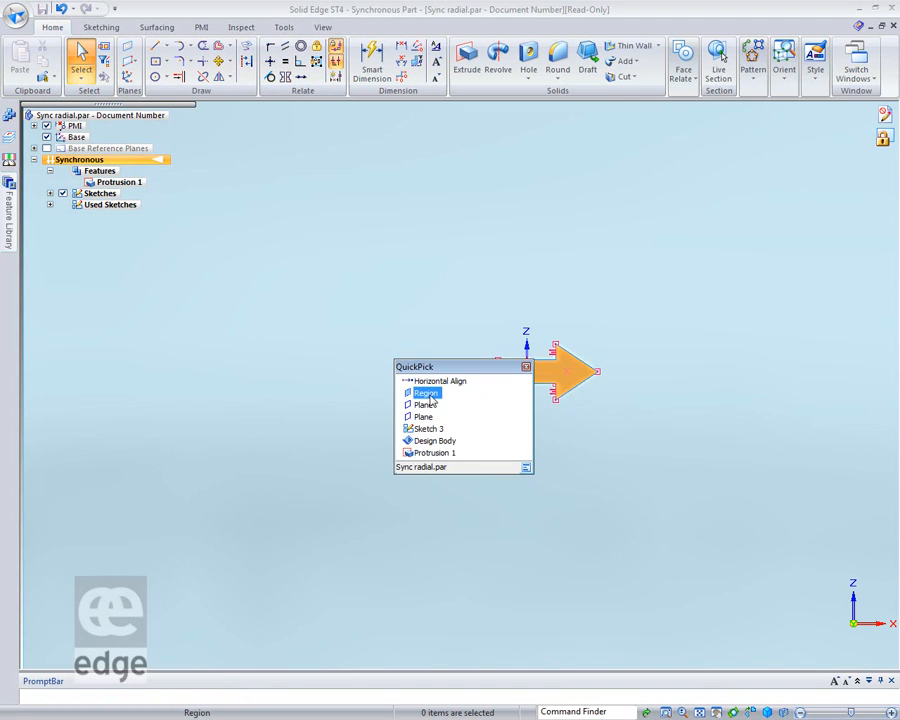
left_click(428, 388)
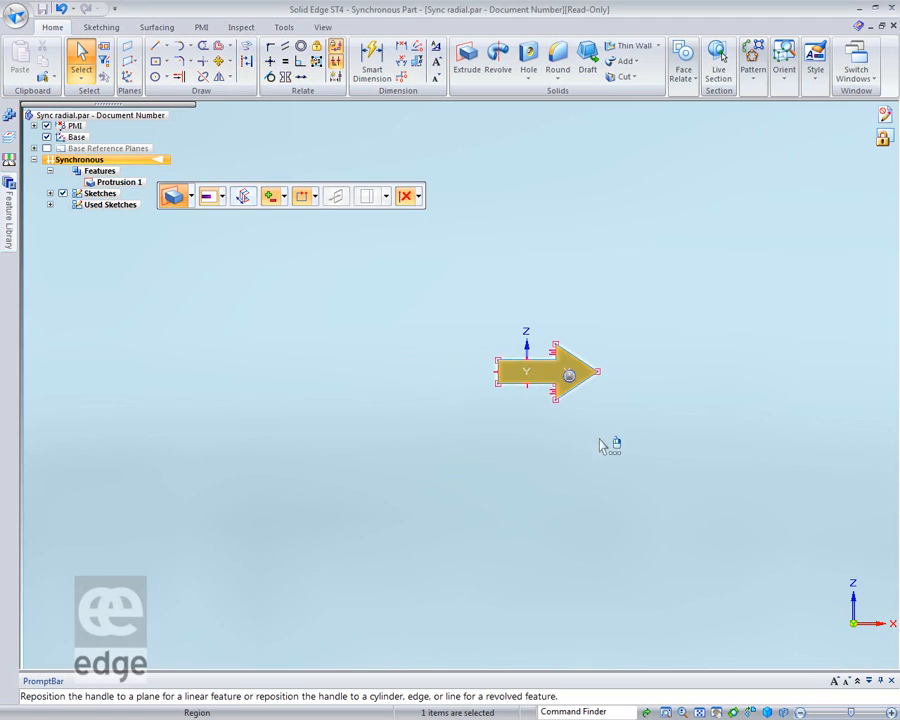
middle_click_drag(627, 480, 620, 268)
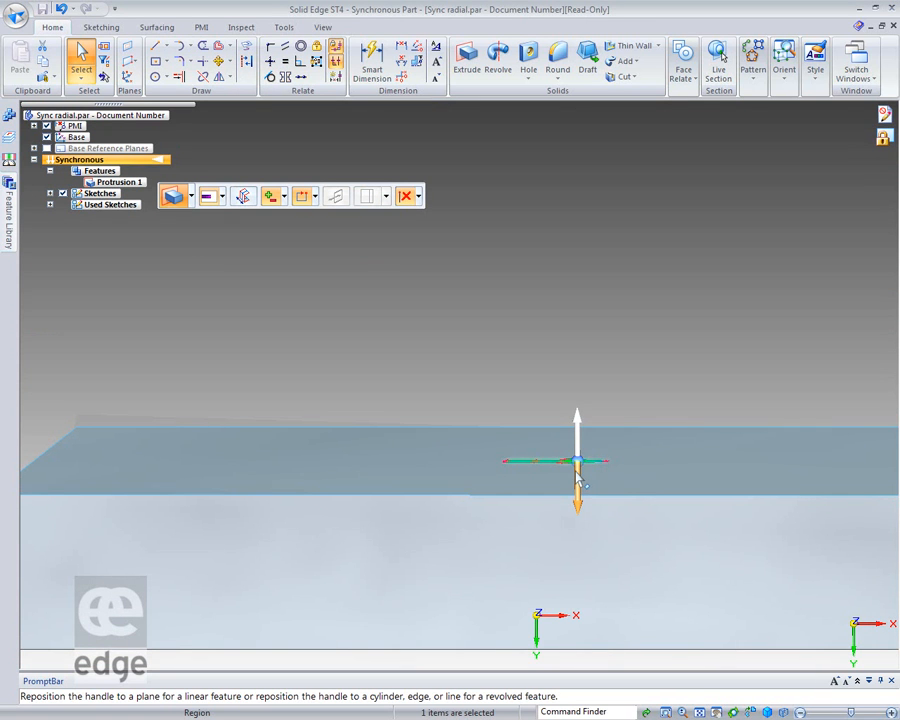
left_click(578, 480)
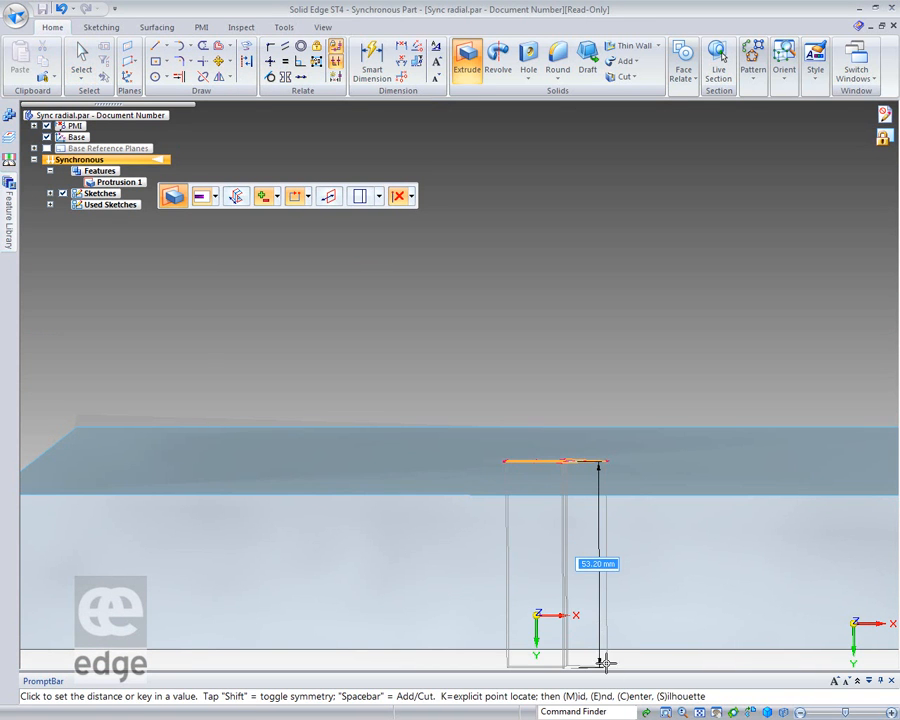
left_click(601, 659)
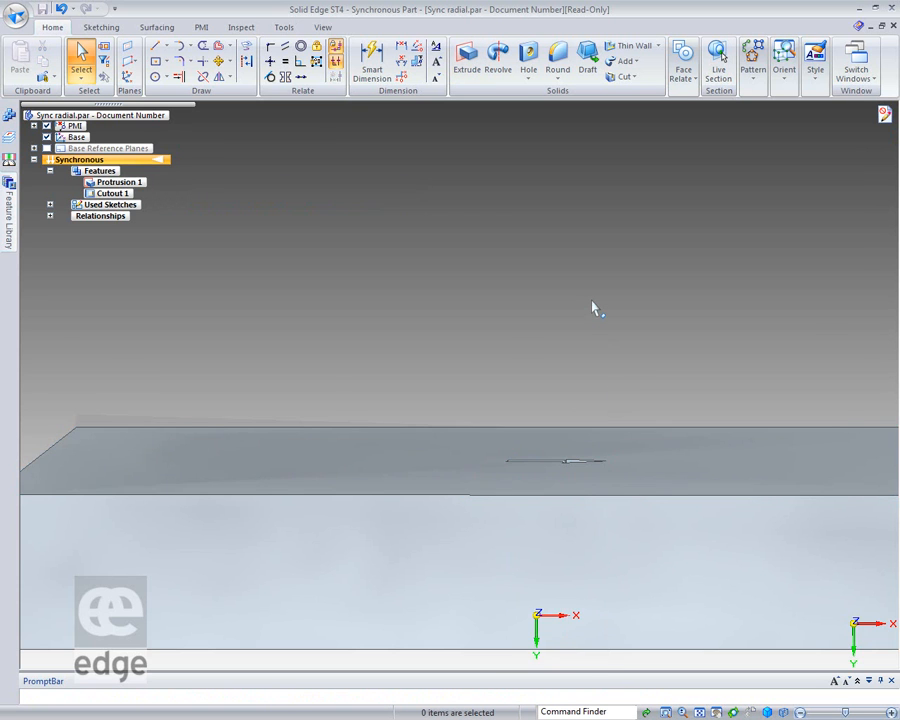
Step: Move the lower long face of the arrow cutout's shaft inward to make the shaft narrower
middle_click(592, 309)
middle_click(592, 309)
middle_click_drag(592, 309, 584, 523)
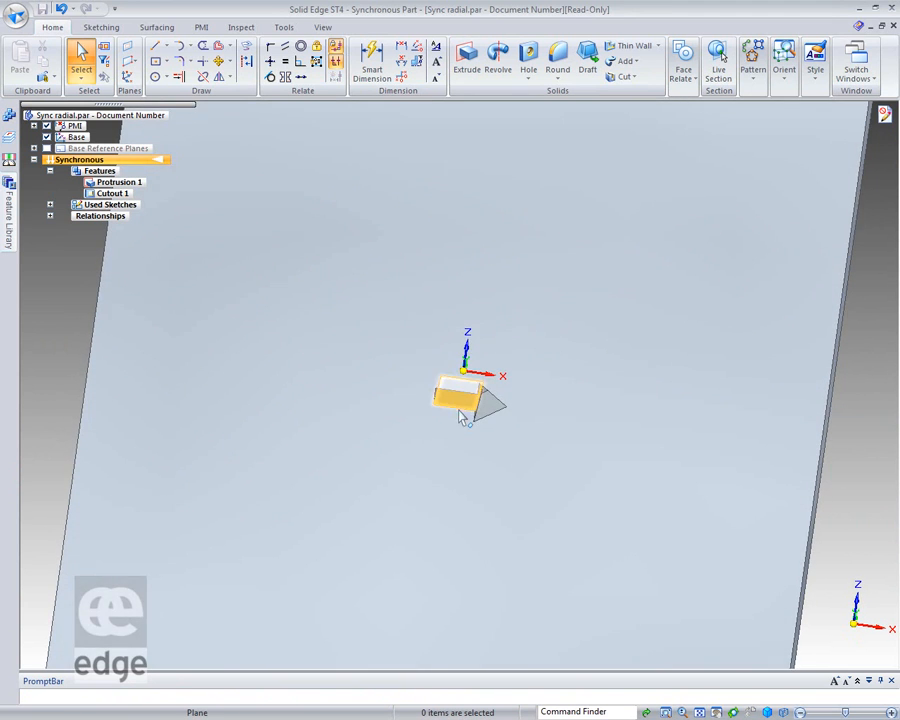
scroll(462, 405, "up", 5)
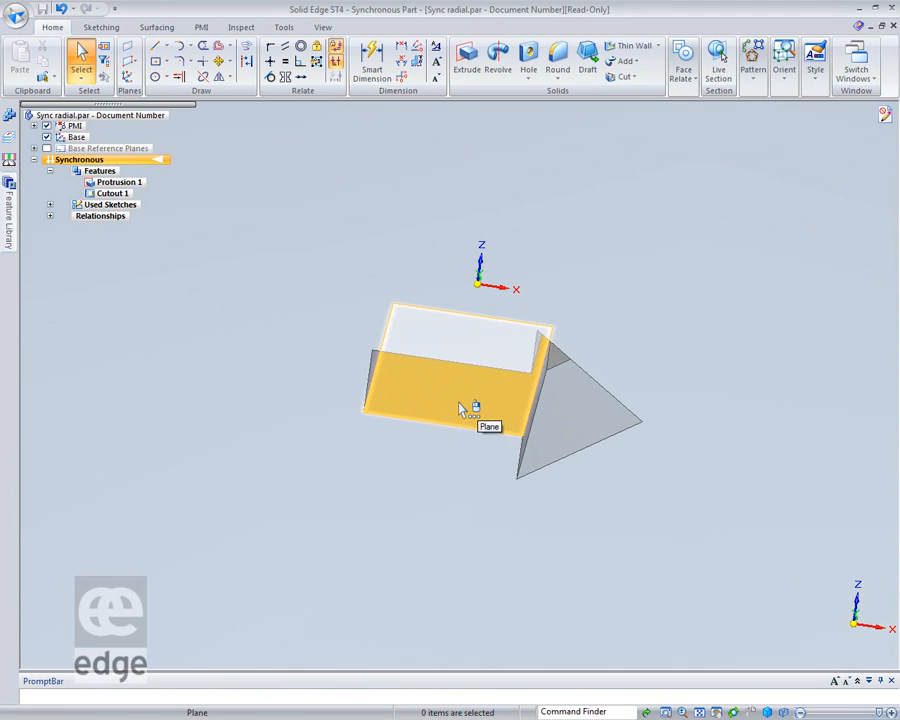
left_click(462, 402)
left_click(459, 401)
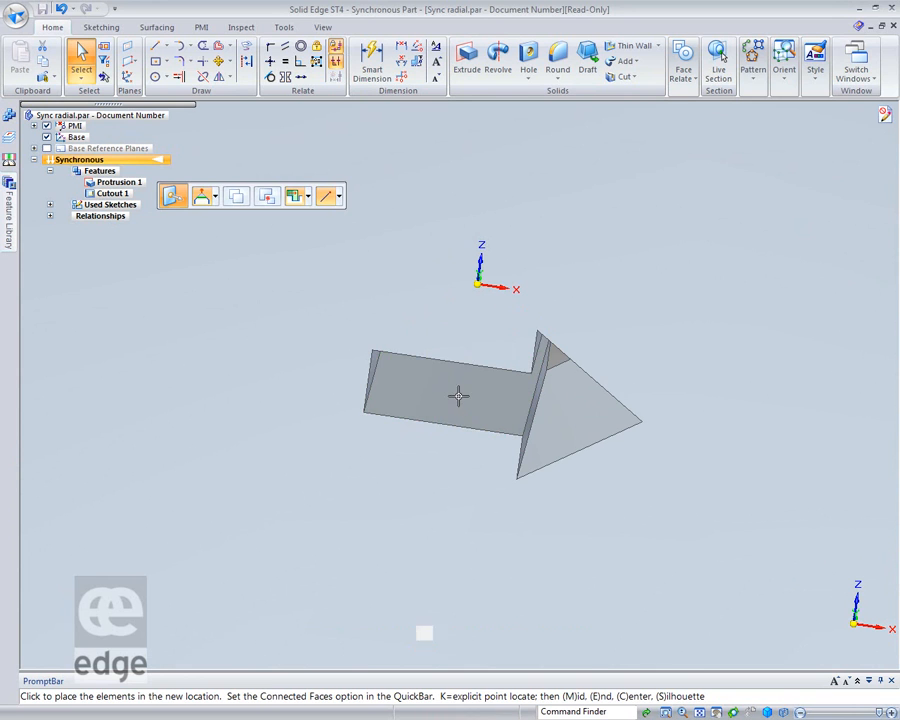
left_click(478, 409)
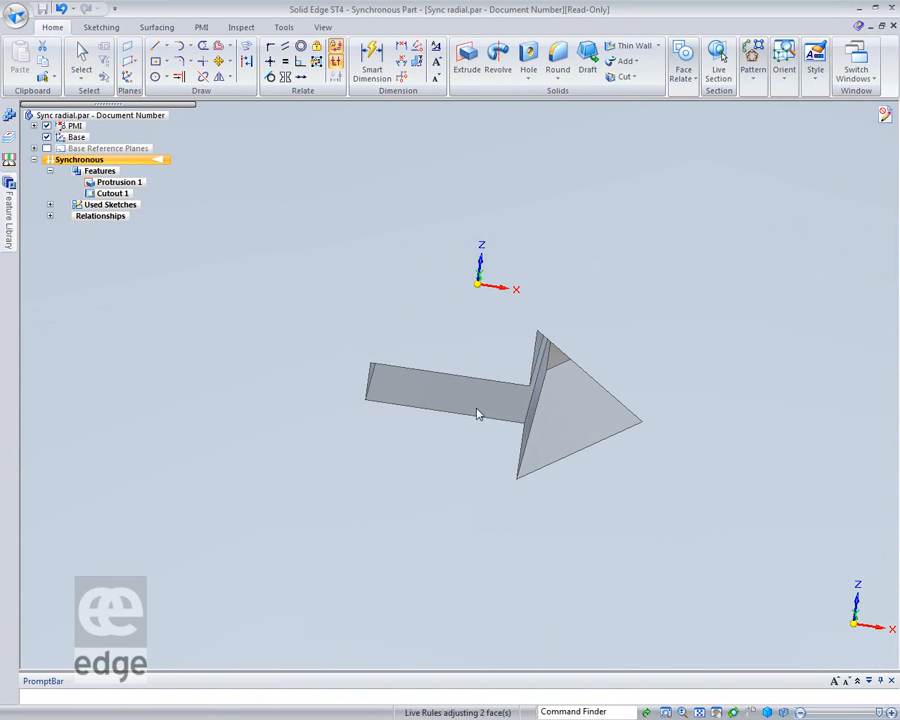
Step: Move a slanted face of the arrowhead cutout inward about 2 mm to make the head smaller
left_click(560, 438)
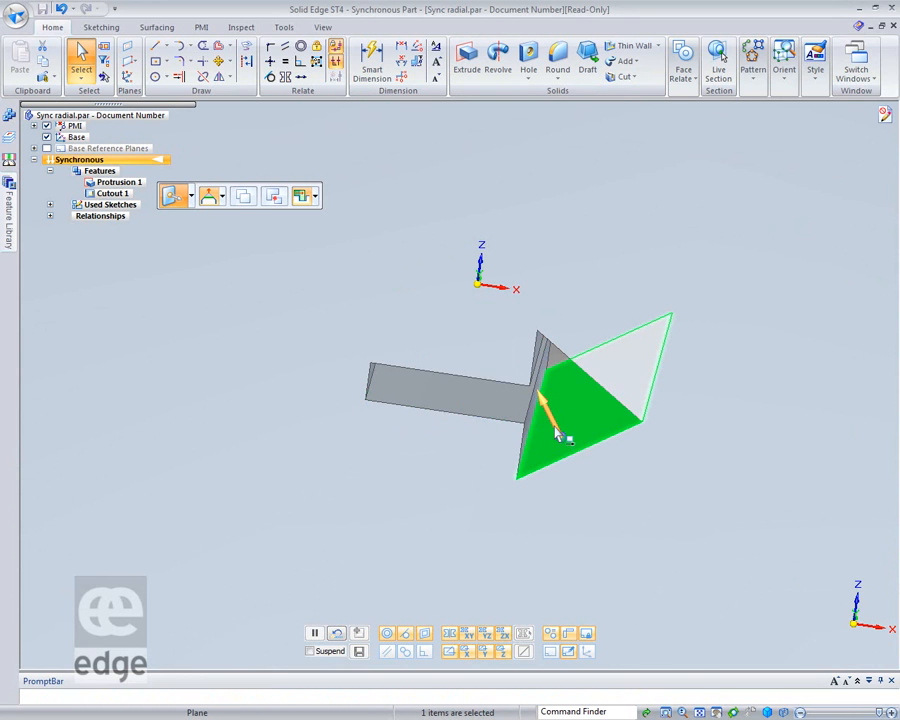
left_click(560, 434)
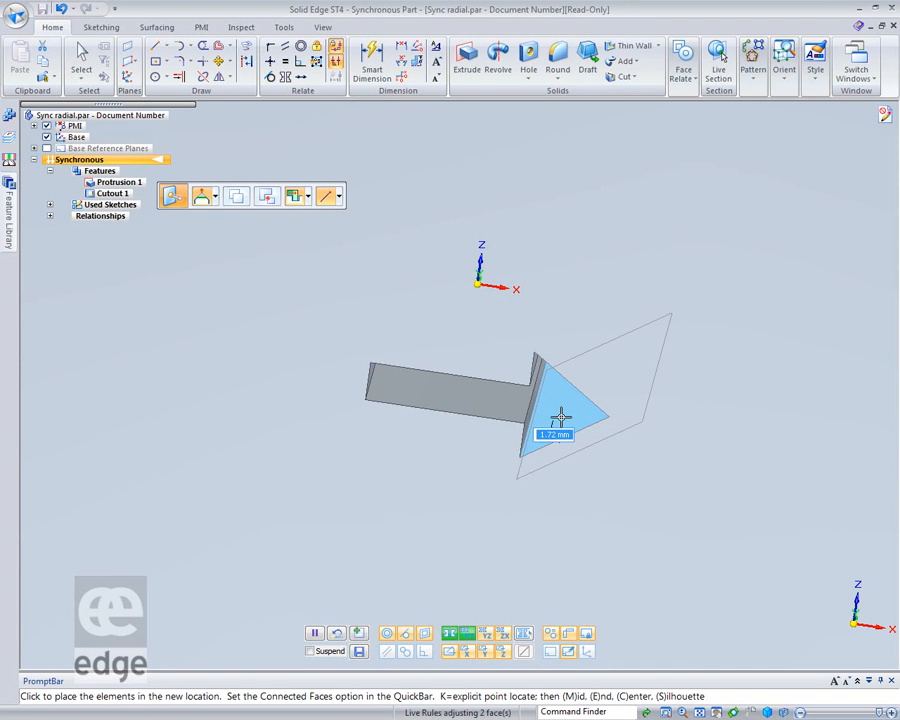
left_click(555, 414)
left_click(557, 413)
Step: Move the end face of the arrow cutout's shaft inward to shorten the shaft
middle_click_drag(420, 461, 400, 407)
left_click(375, 405)
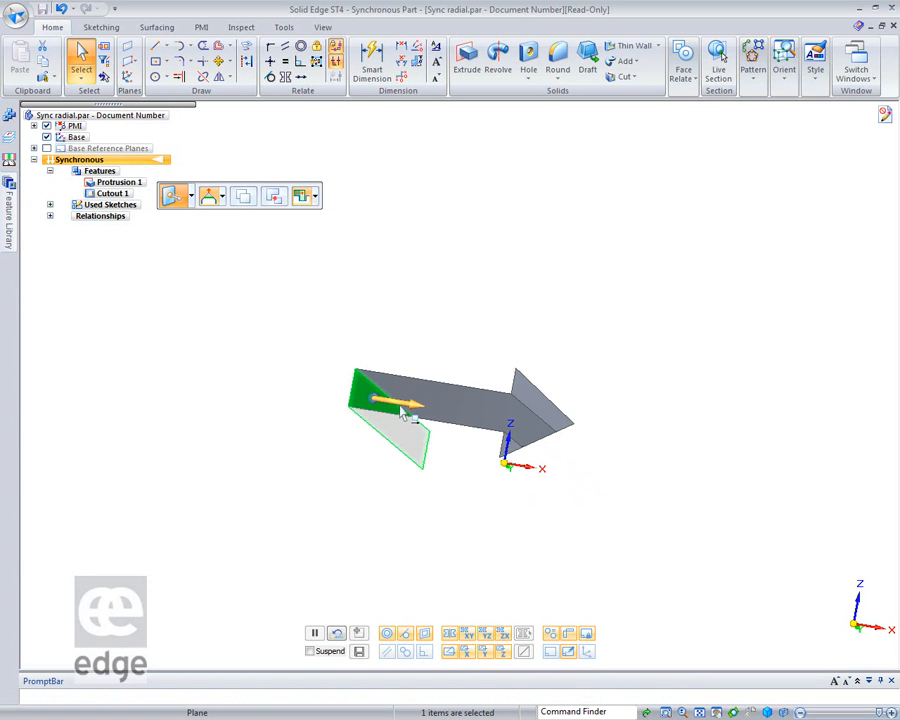
left_click(400, 400)
left_click(409, 403)
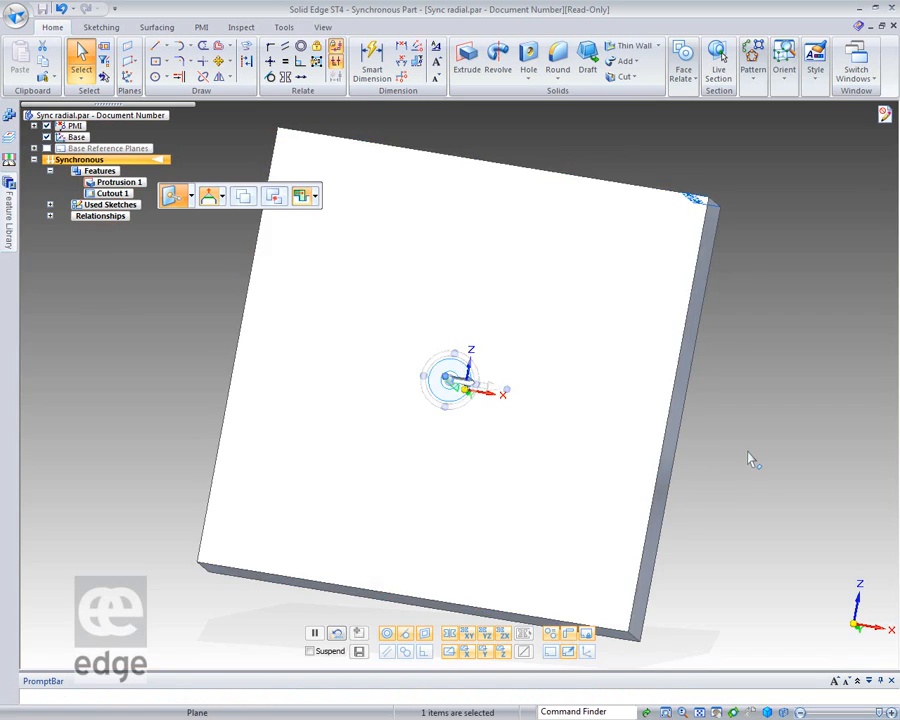
Step: Clear the face selection and hide the base coordinate system
left_click(828, 519)
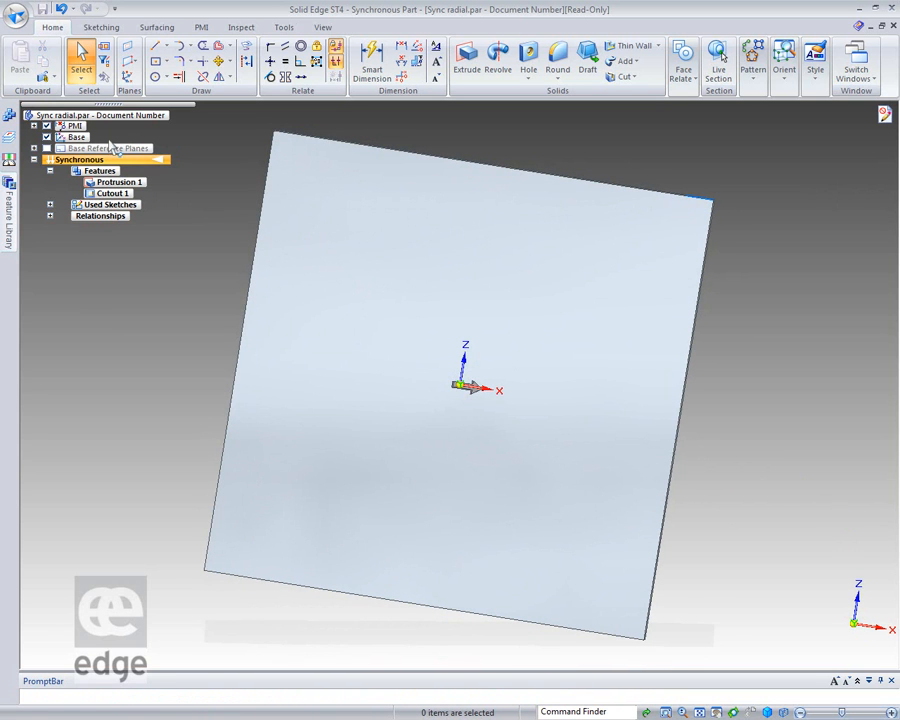
left_click(46, 137)
mouse_move(82, 387)
middle_mouse_down()
mouse_move(92, 364)
mouse_move(84, 377)
middle_mouse_up()
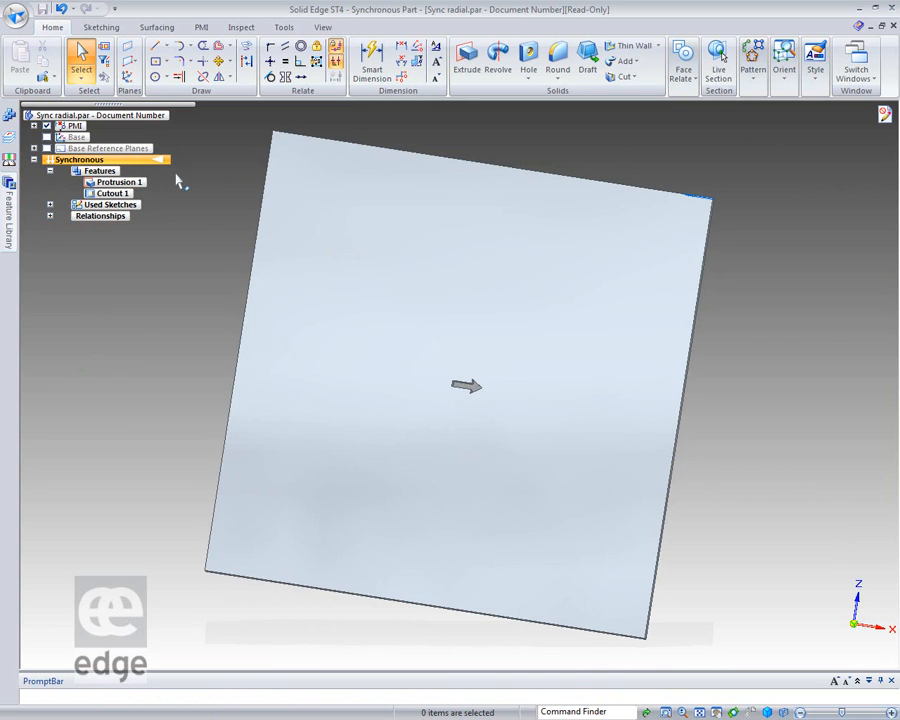
Step: Preview a fill pattern of the arrow cutout across the plate's large front face
left_click(112, 193)
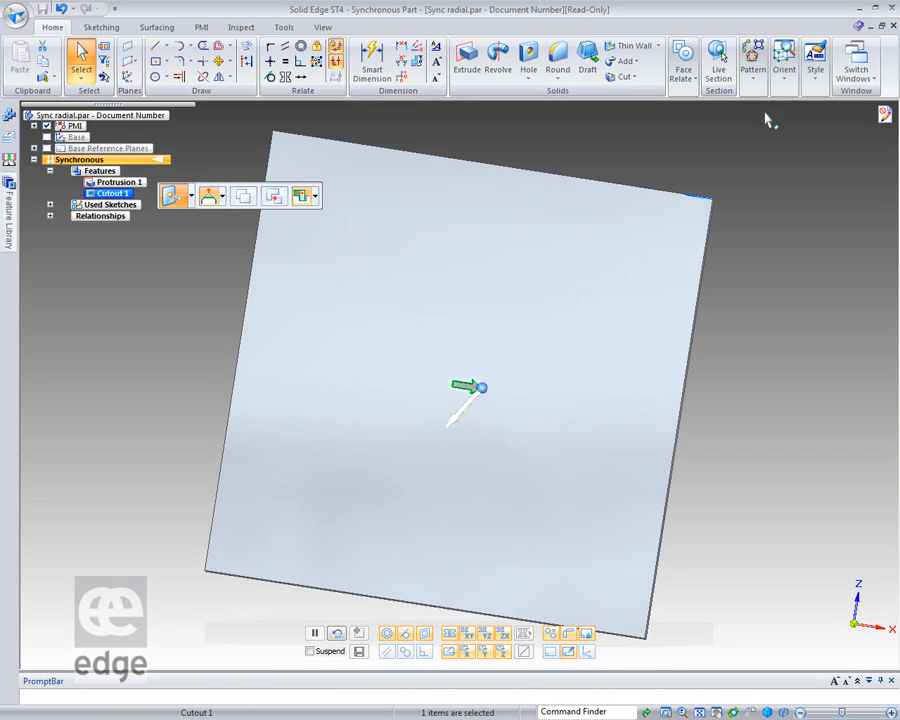
left_click(756, 80)
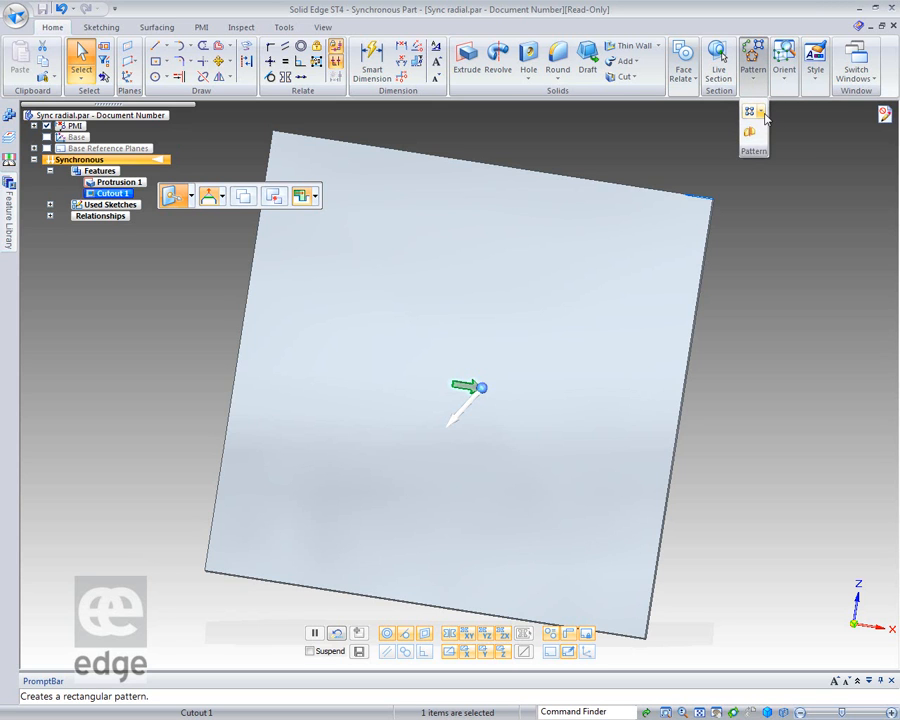
left_click(762, 114)
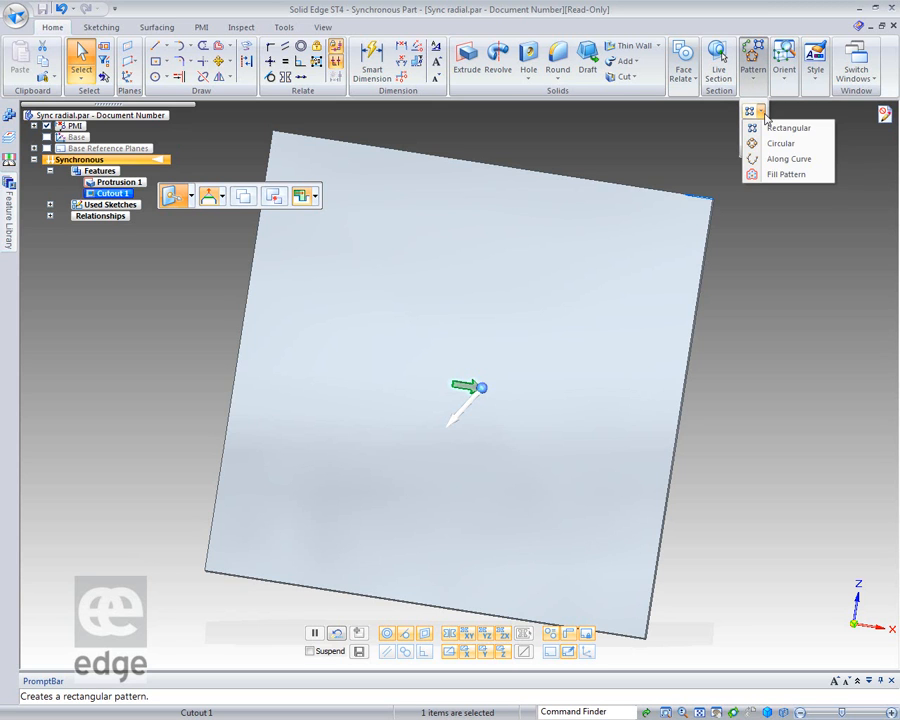
left_click(785, 175)
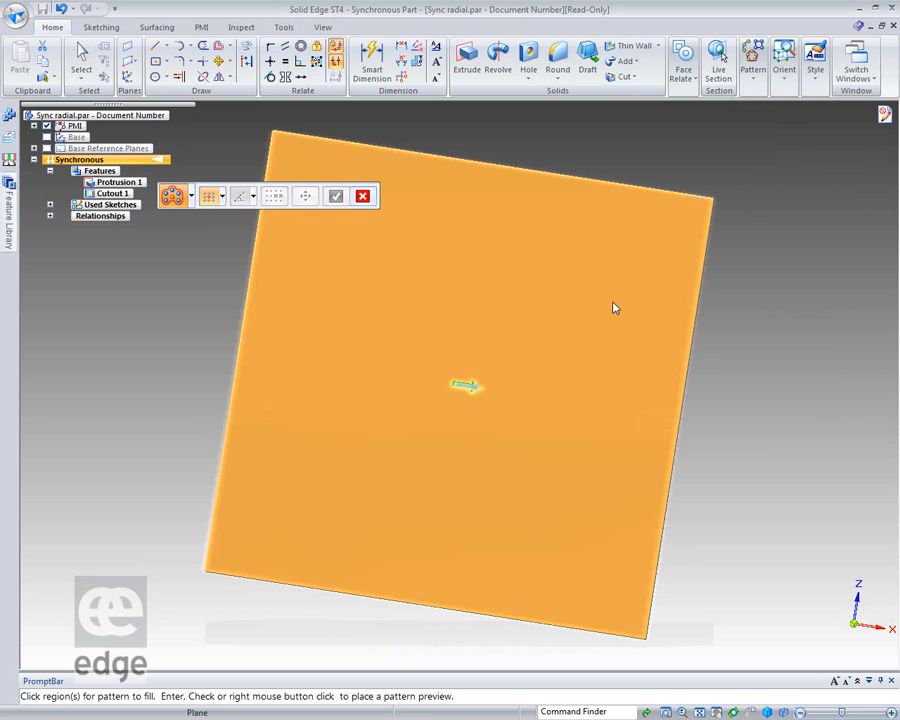
left_click(613, 305)
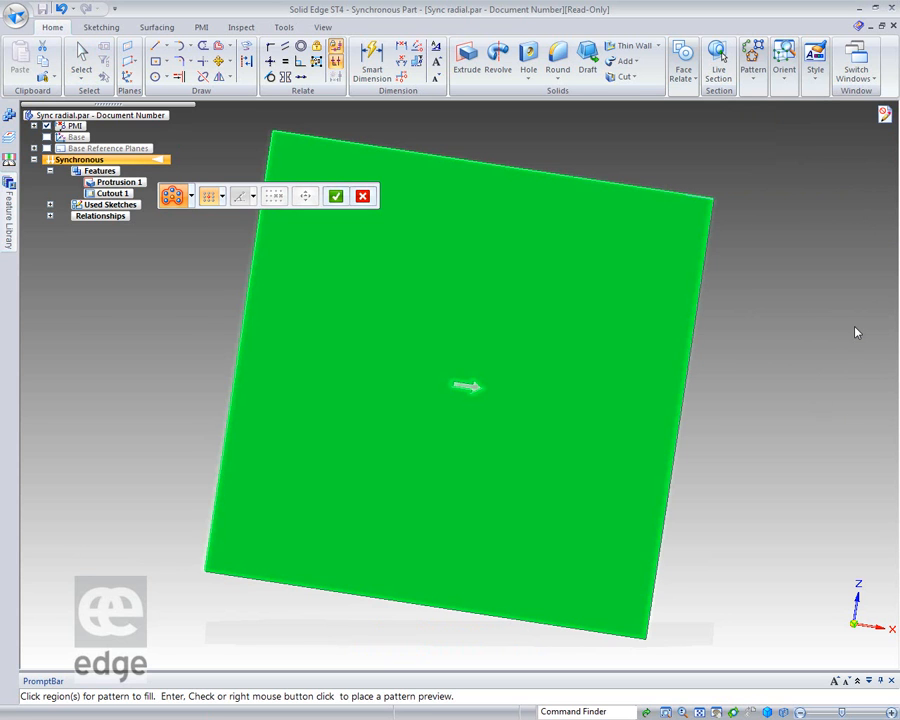
left_click(337, 198)
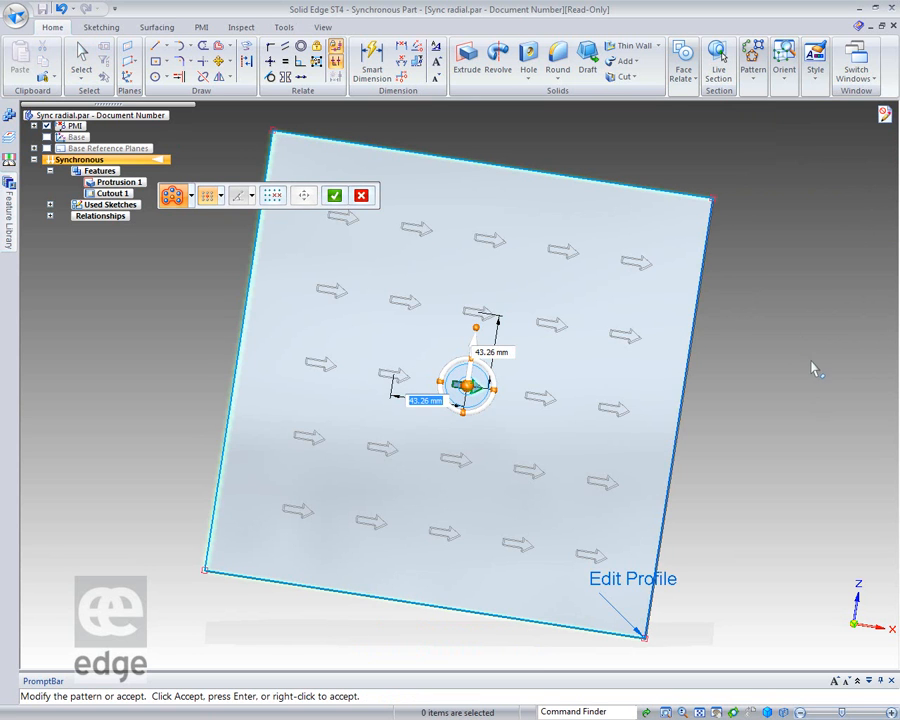
Step: Set the fill pattern's spacing to 35 mm in both directions
middle_click_drag(762, 377, 757, 321)
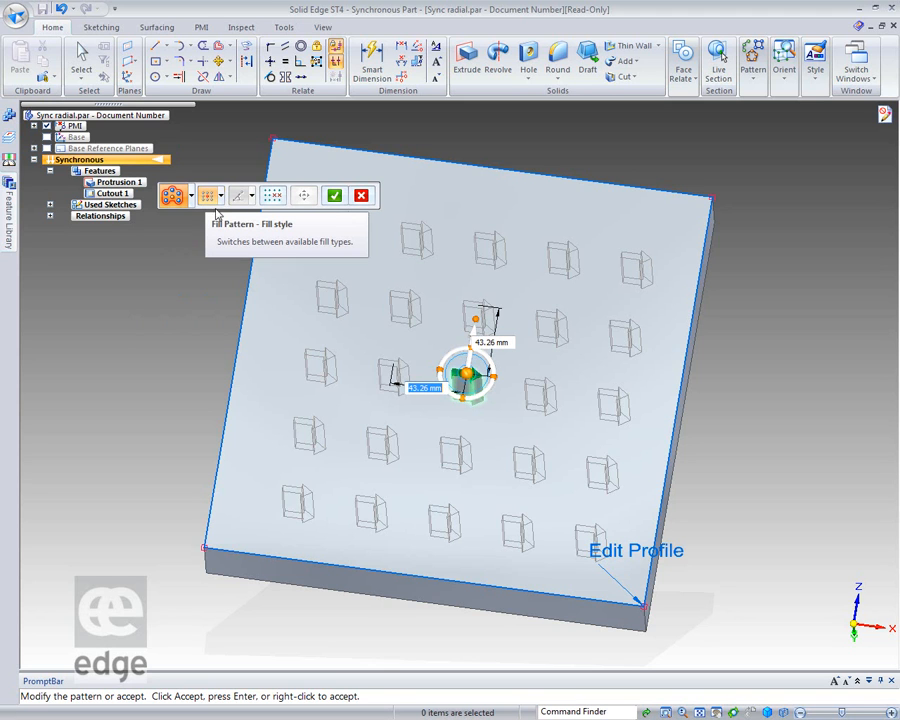
mouse_move(138, 336)
middle_mouse_down()
mouse_move(131, 367)
mouse_move(133, 347)
middle_mouse_up()
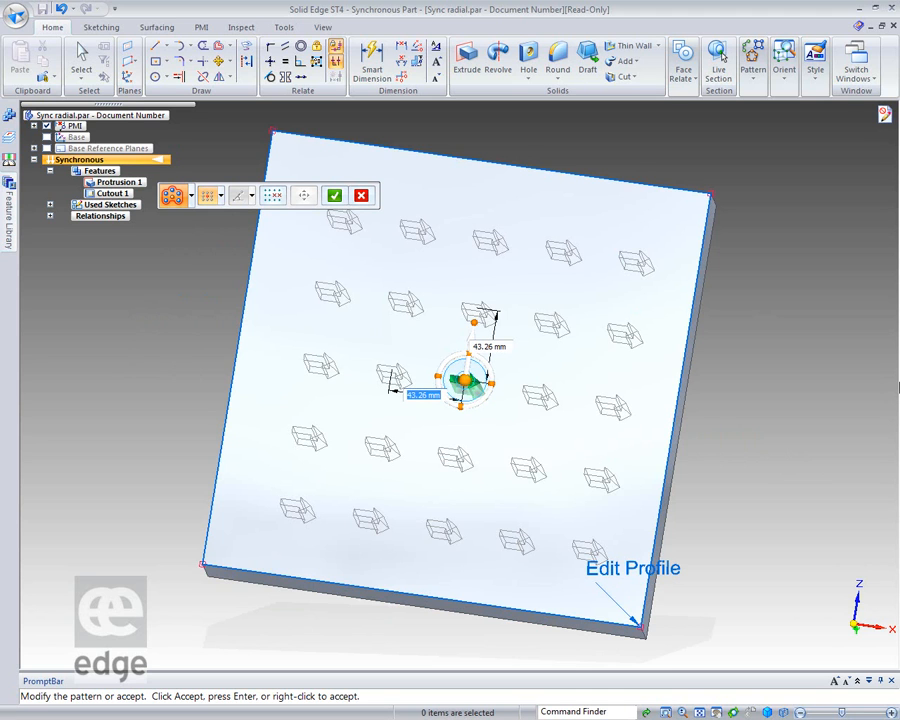
type("35")
key("Tab")
type("35")
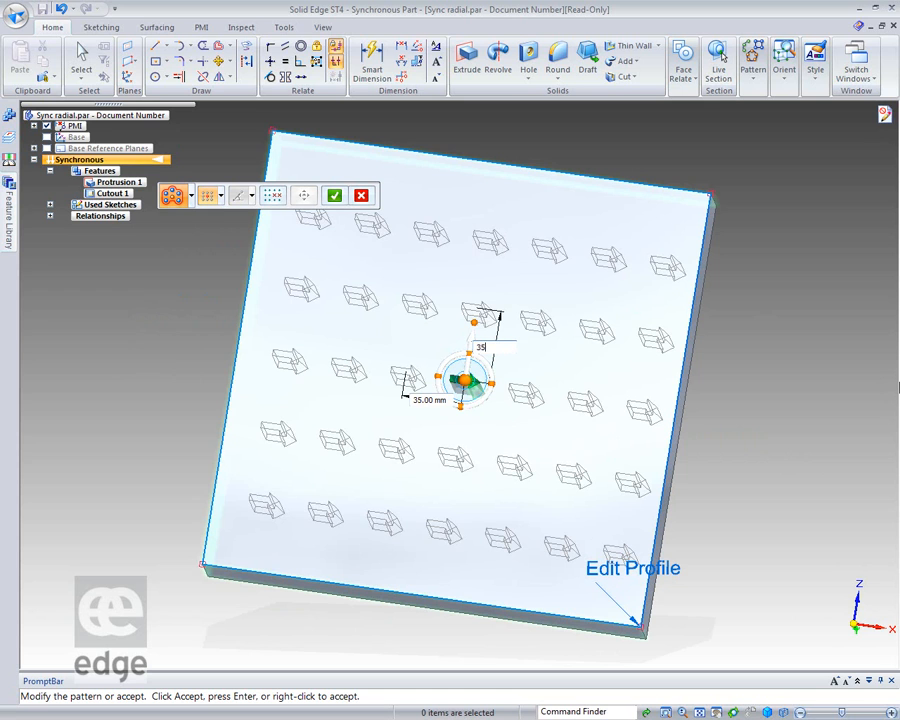
key("Tab")
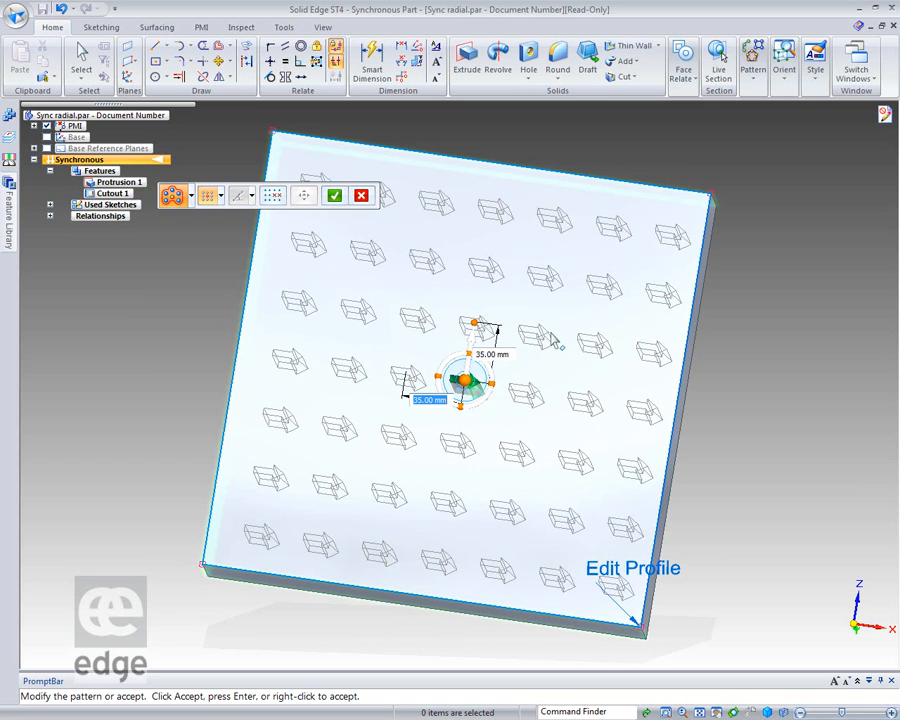
Step: Try rotating the fill pattern's direction by about 25°, and abandon this fill pattern
left_click_drag(498, 382, 486, 344)
right_click(487, 341)
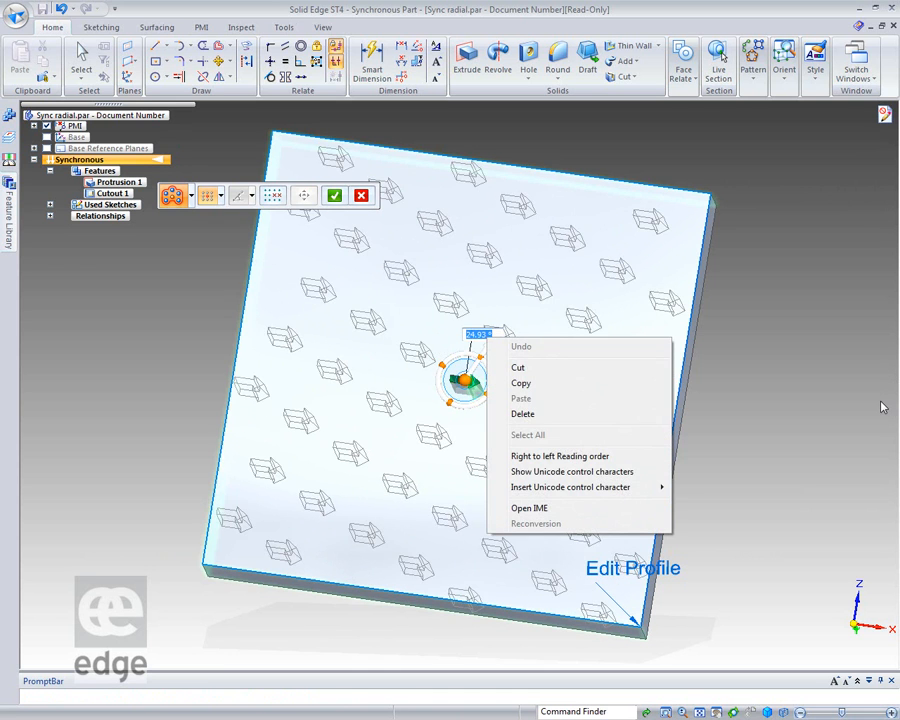
key("Escape")
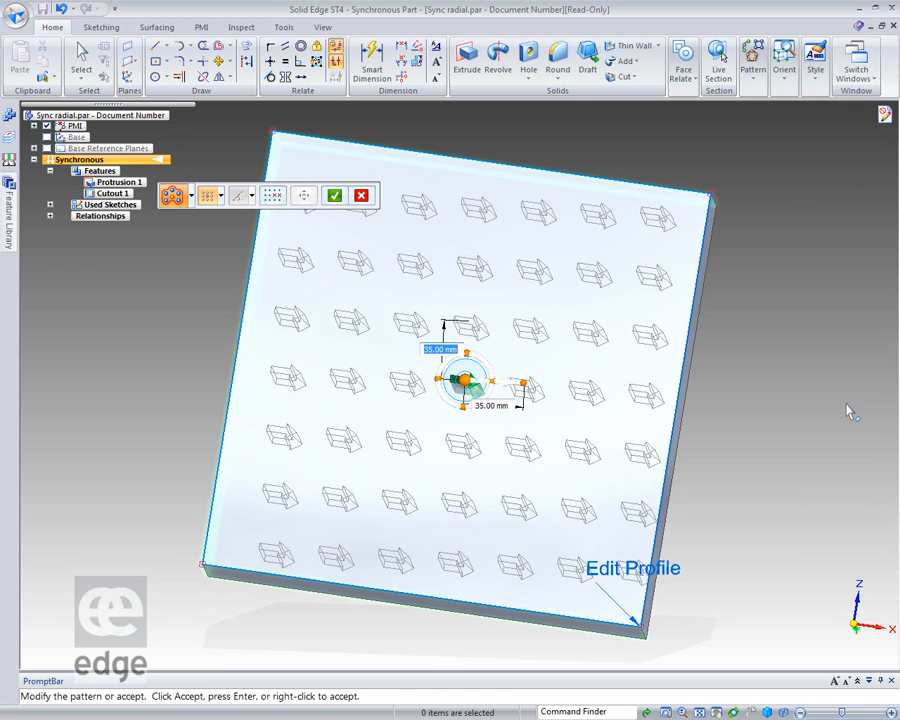
left_click(62, 12)
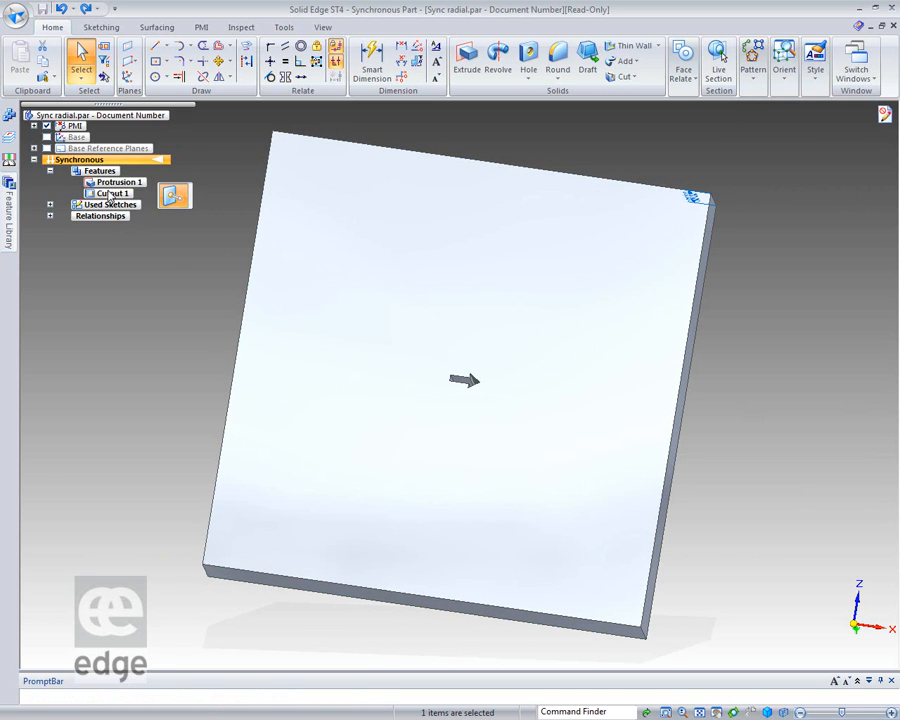
Step: Restart the fill pattern with the arrow cutout, using the plate's large front face as the fill region
left_click(110, 193)
left_click(753, 72)
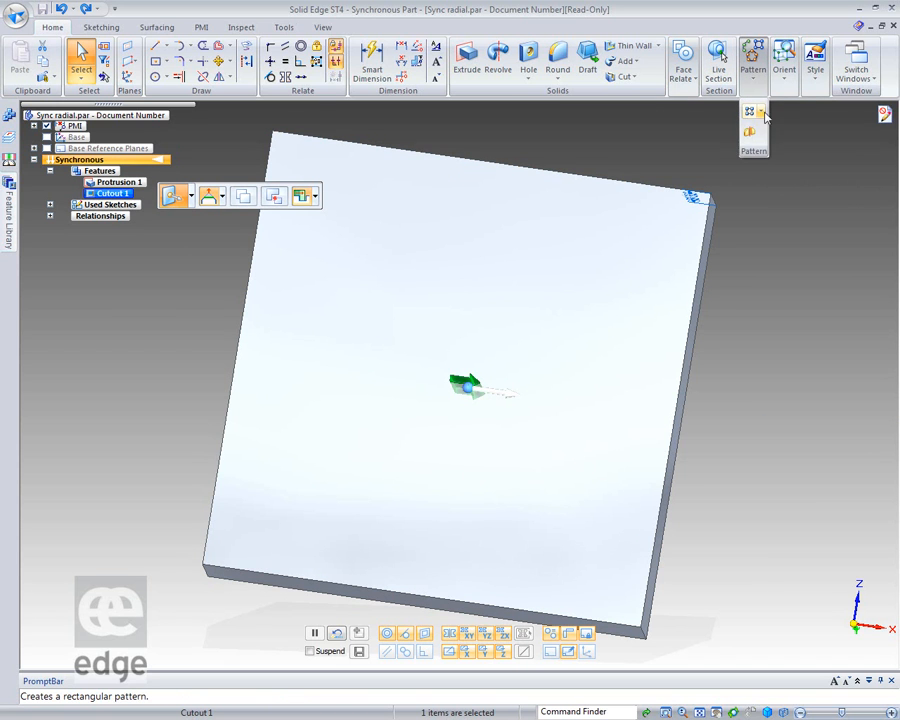
left_click(761, 112)
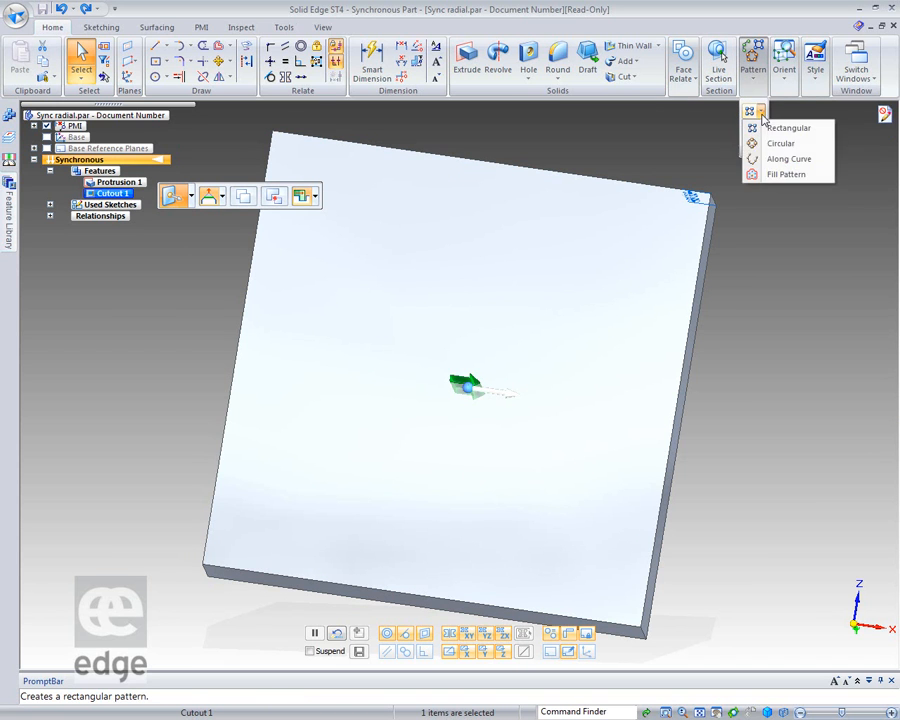
left_click(770, 175)
left_click(530, 312)
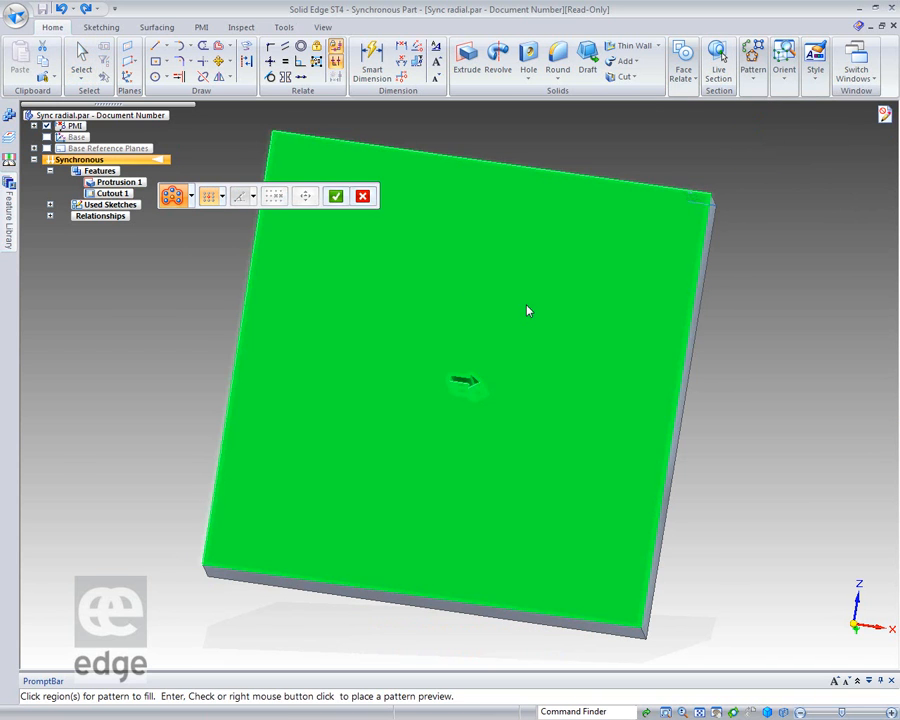
left_click(336, 196)
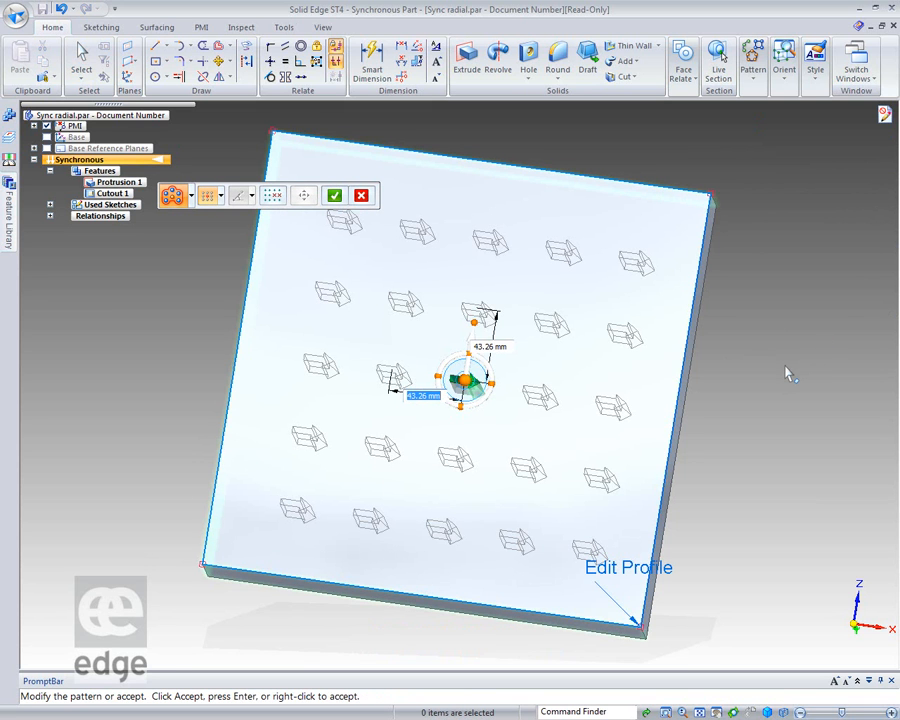
Step: Set the fill pattern's spacing to 40 mm in both directions
type("40")
key("Tab")
type("40")
key("Tab")
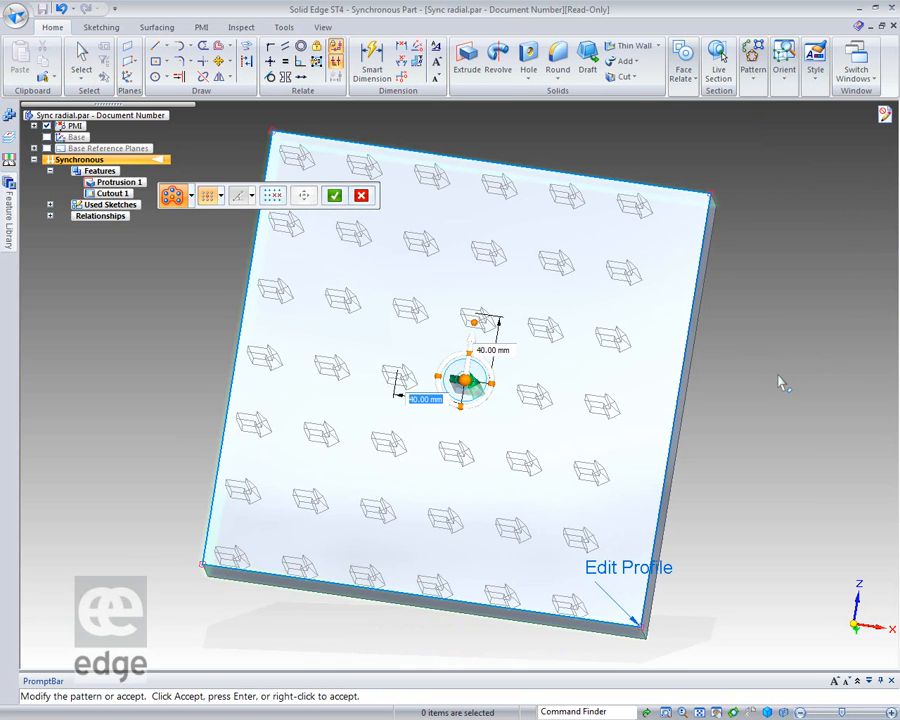
Step: Change the fill style to Radial and space the occurrences by Target Spacing
left_click(221, 198)
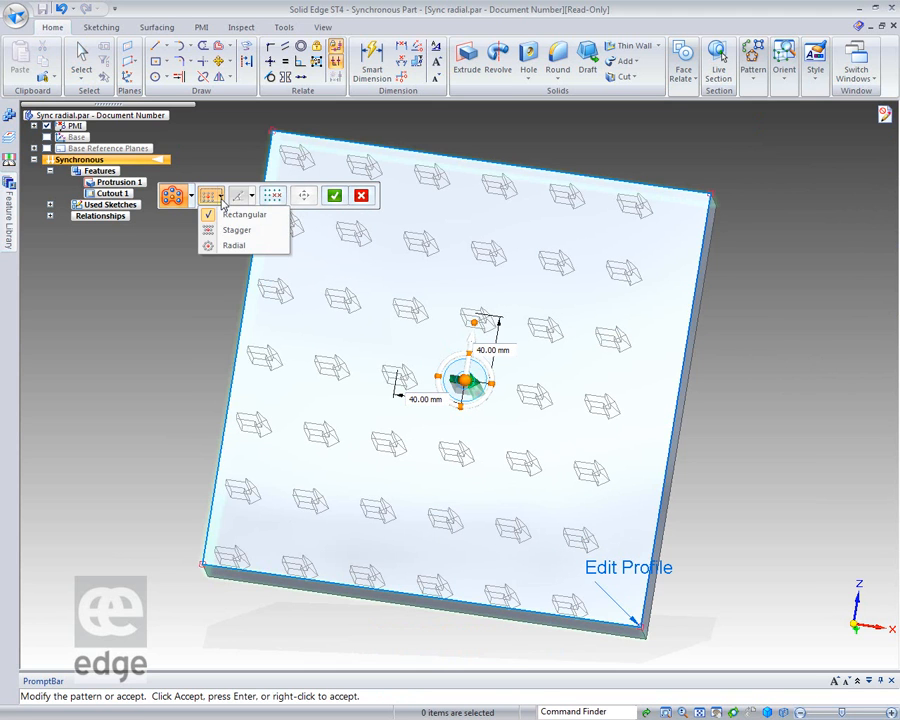
left_click(222, 246)
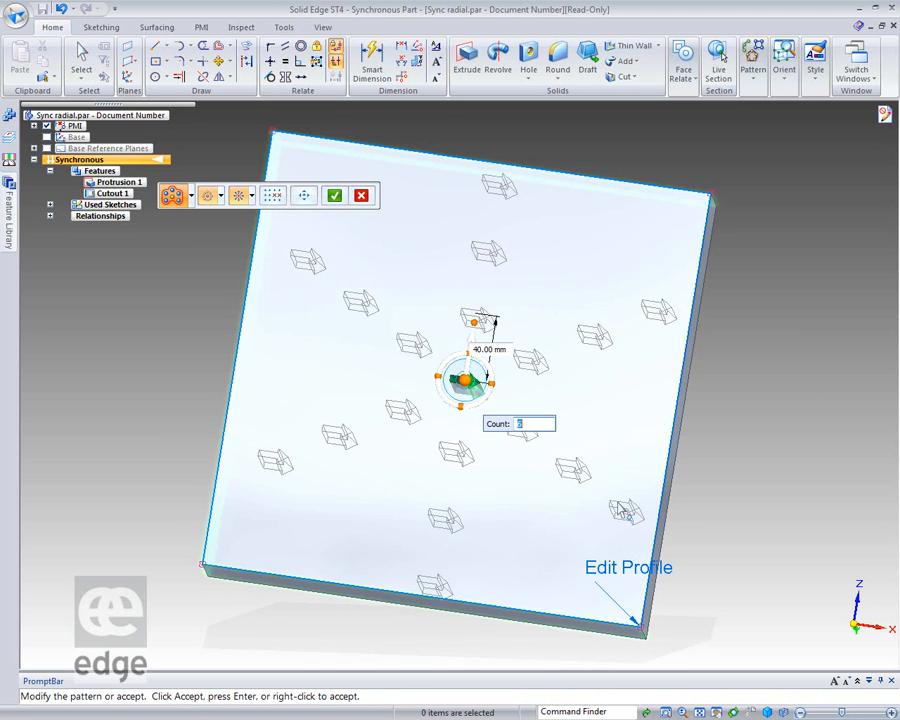
left_click(252, 197)
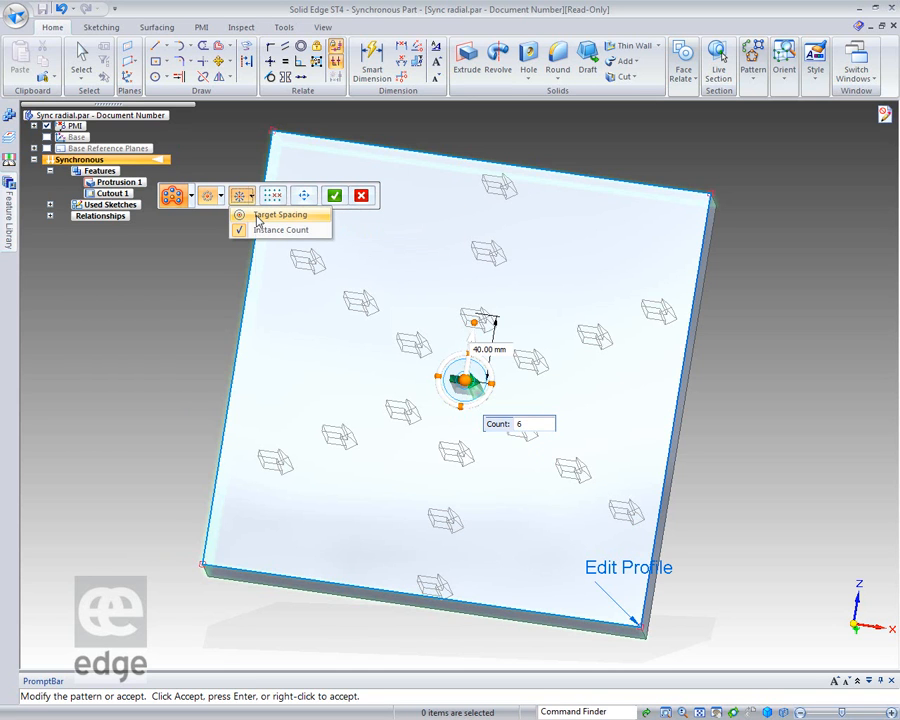
left_click(270, 215)
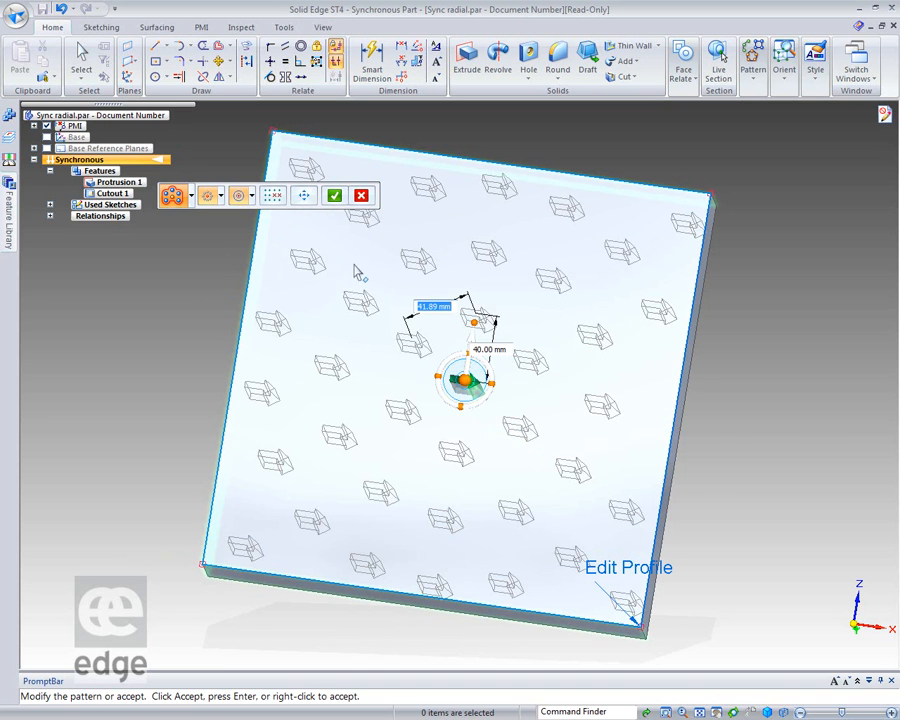
Step: Make the patterned arrows rotate around the center so that they follow the radial rings
middle_click_drag(751, 428, 842, 445)
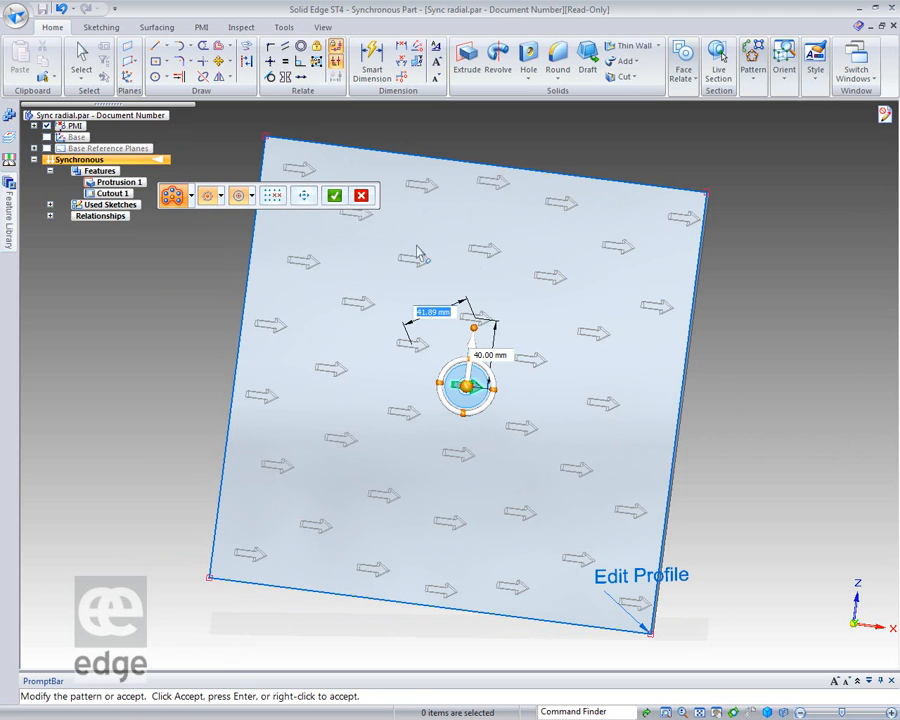
left_click(305, 197)
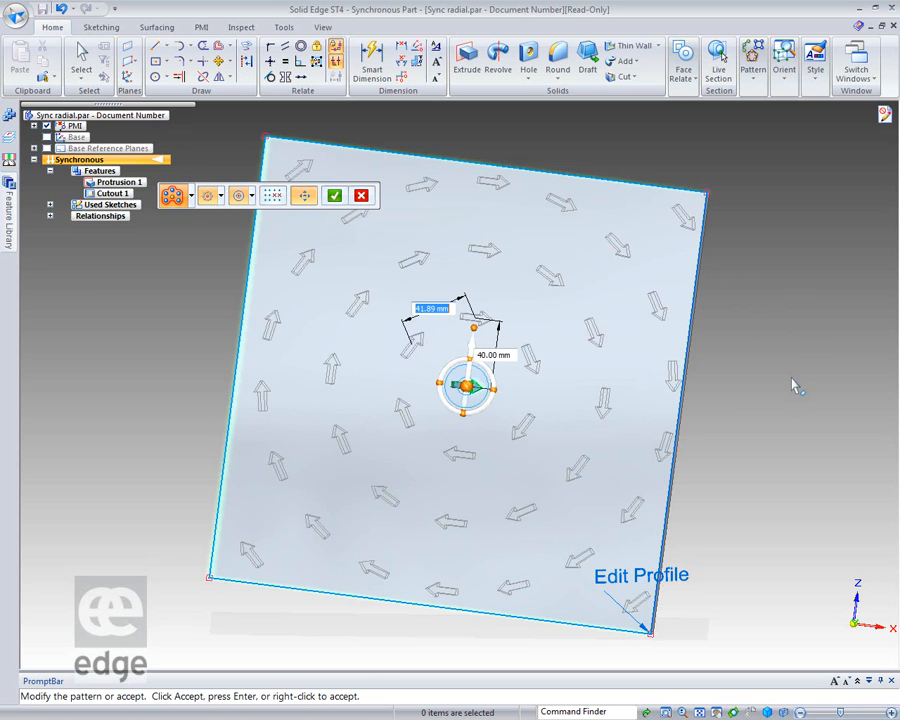
middle_click_drag(792, 380, 787, 366)
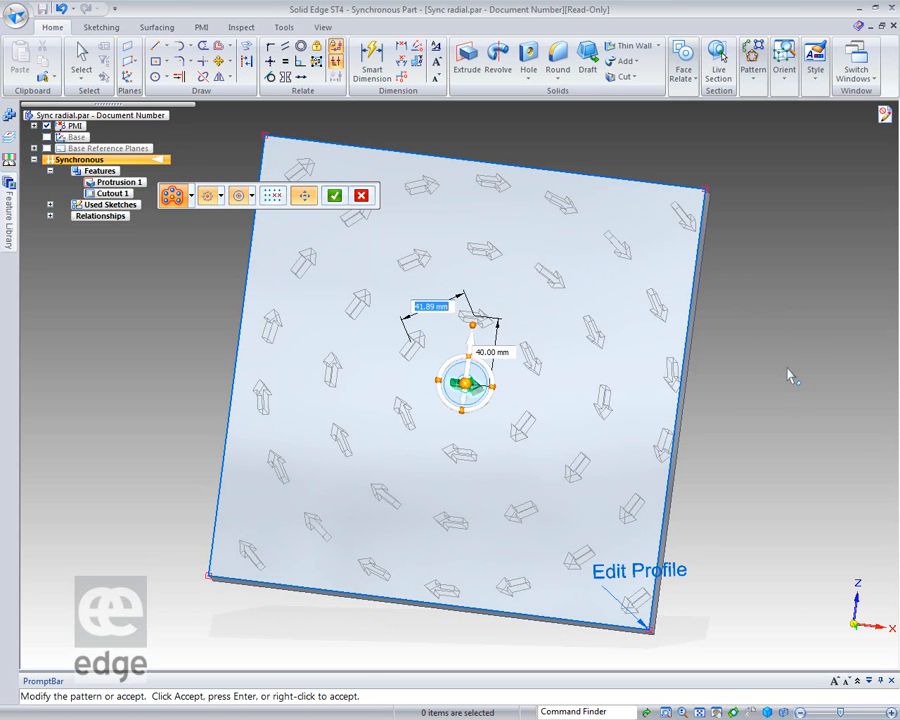
middle_click(794, 396)
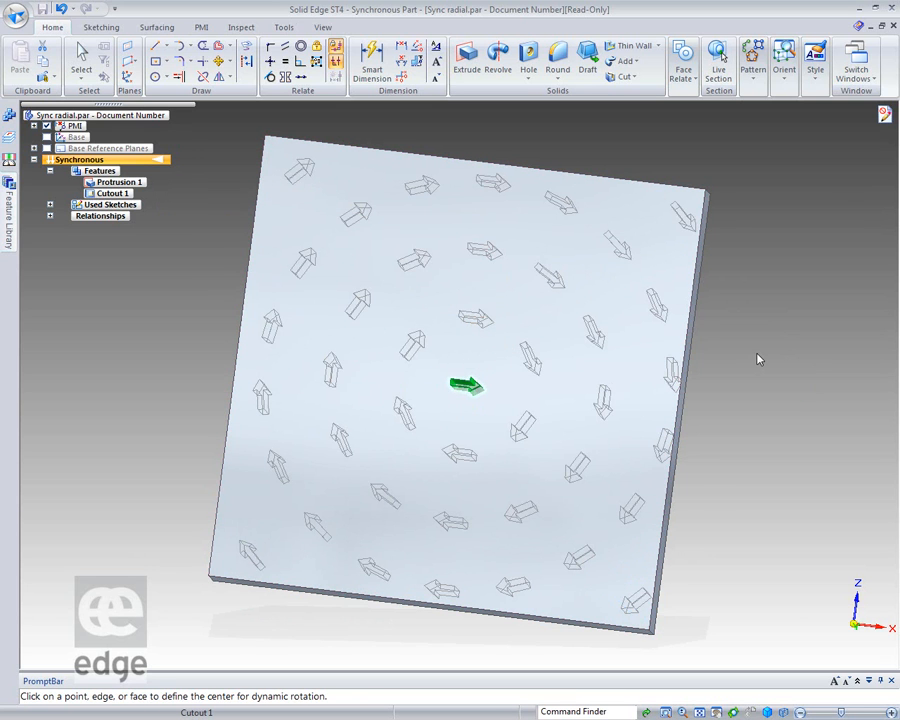
middle_click_drag(755, 366, 753, 299)
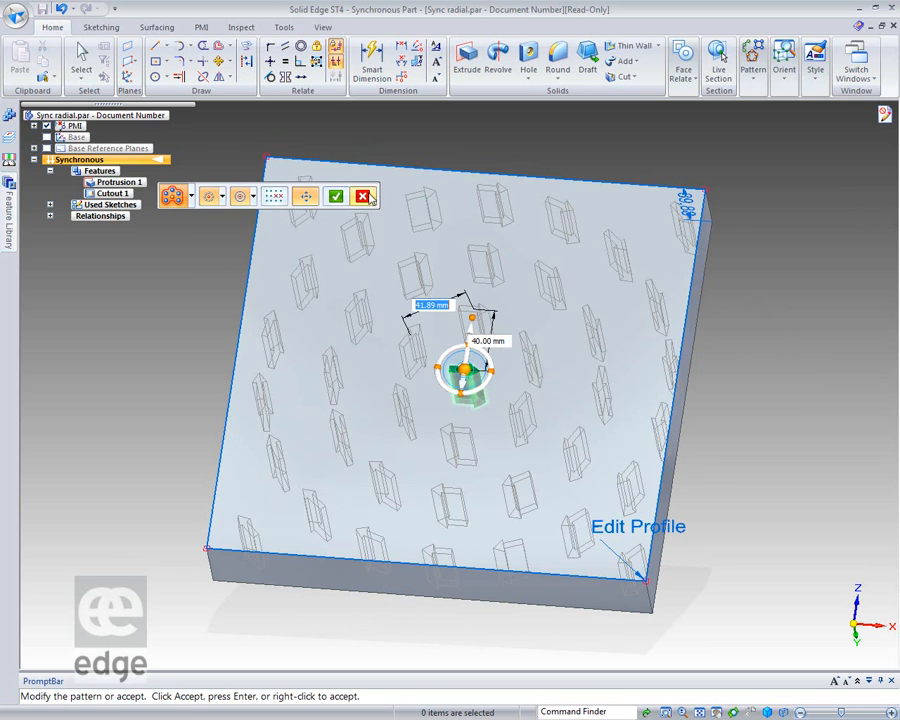
Step: Accept the radial fill pattern of arrow cutouts and undo it
left_click(337, 197)
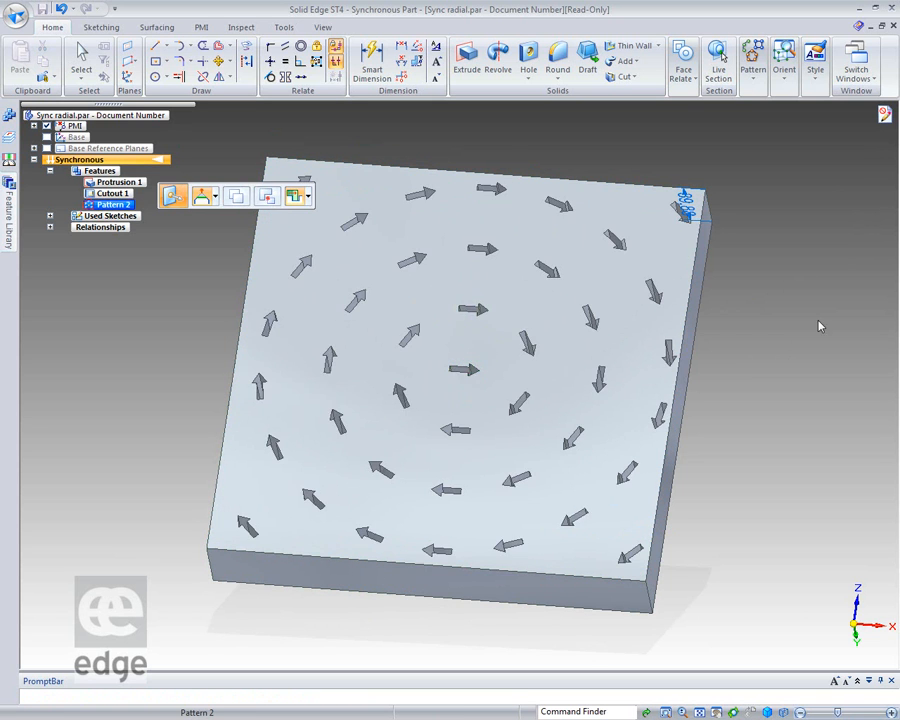
mouse_move(818, 362)
middle_mouse_down()
mouse_move(840, 336)
mouse_move(838, 323)
mouse_move(824, 357)
middle_mouse_up()
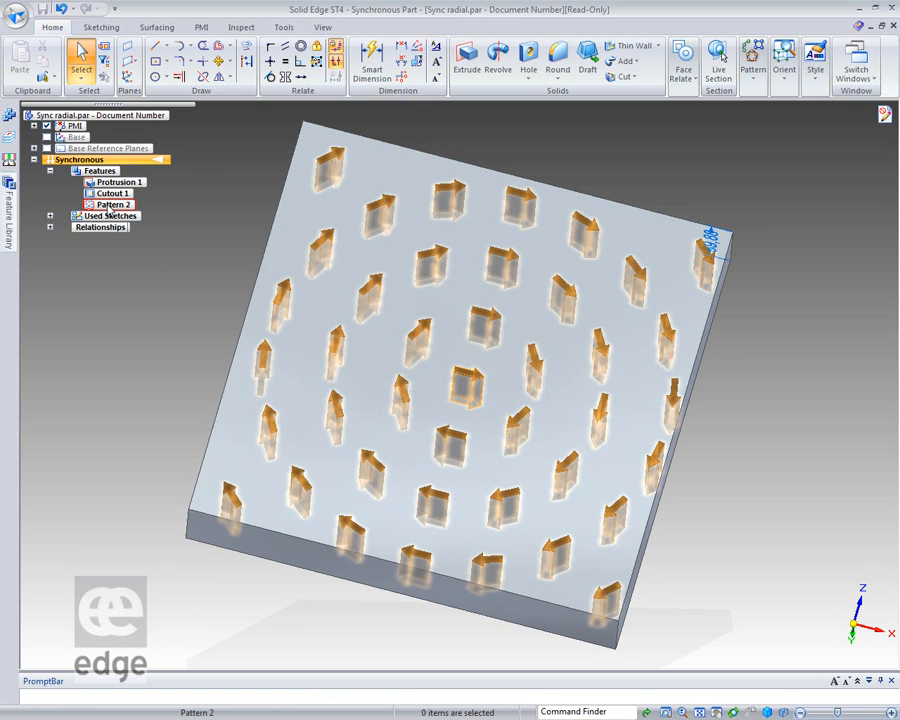
left_click(60, 8)
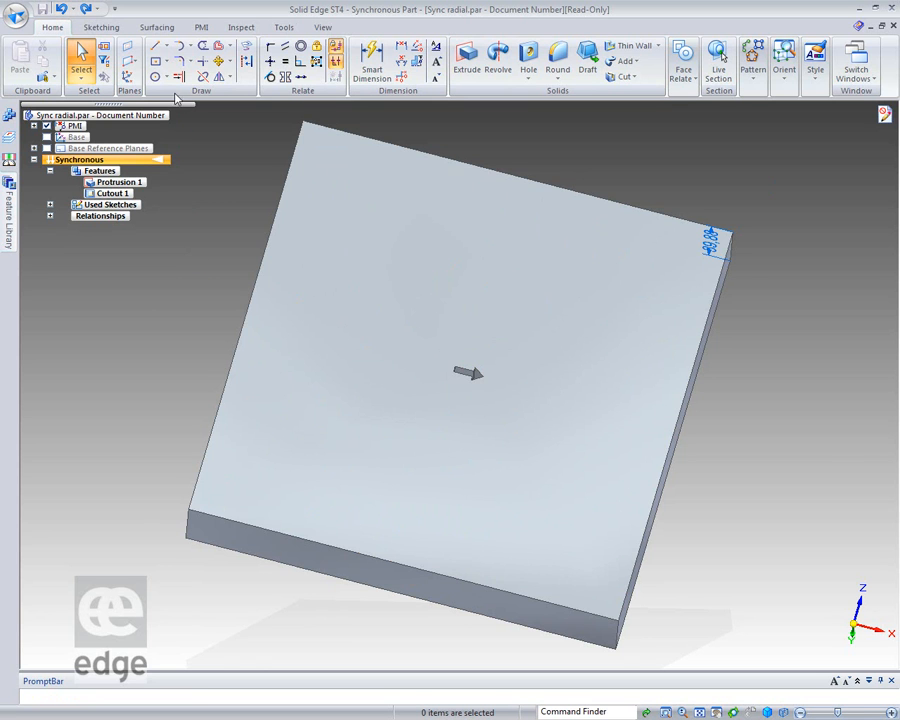
Step: Sketch a closed seven-sided profile around the arrow cutout on the plate's large face, with a corner notch about 44 mm wide
left_click(155, 46)
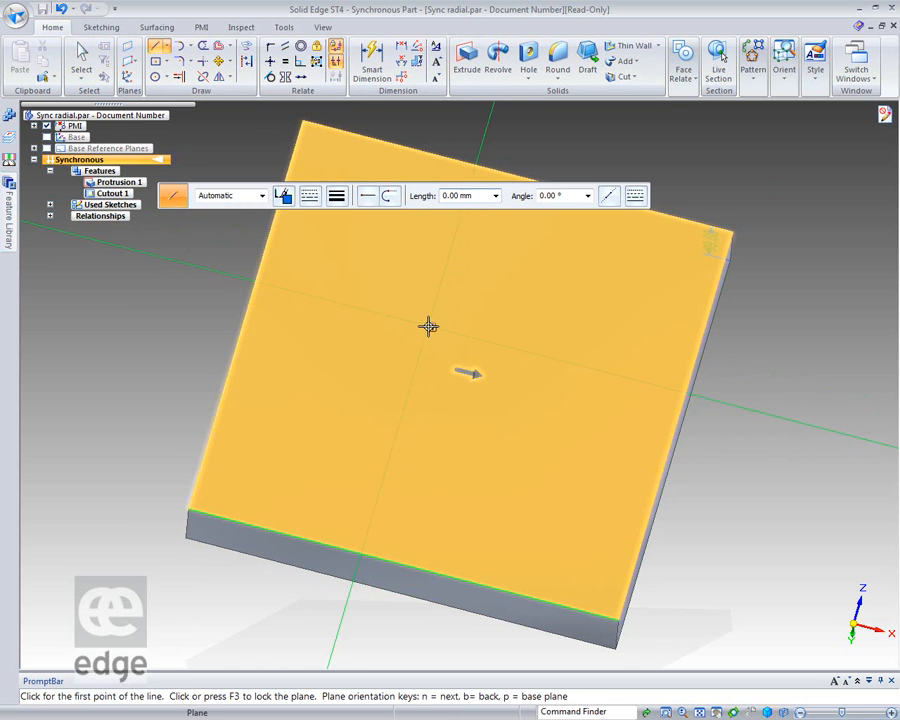
key("F3")
left_click(295, 465)
left_click(335, 327)
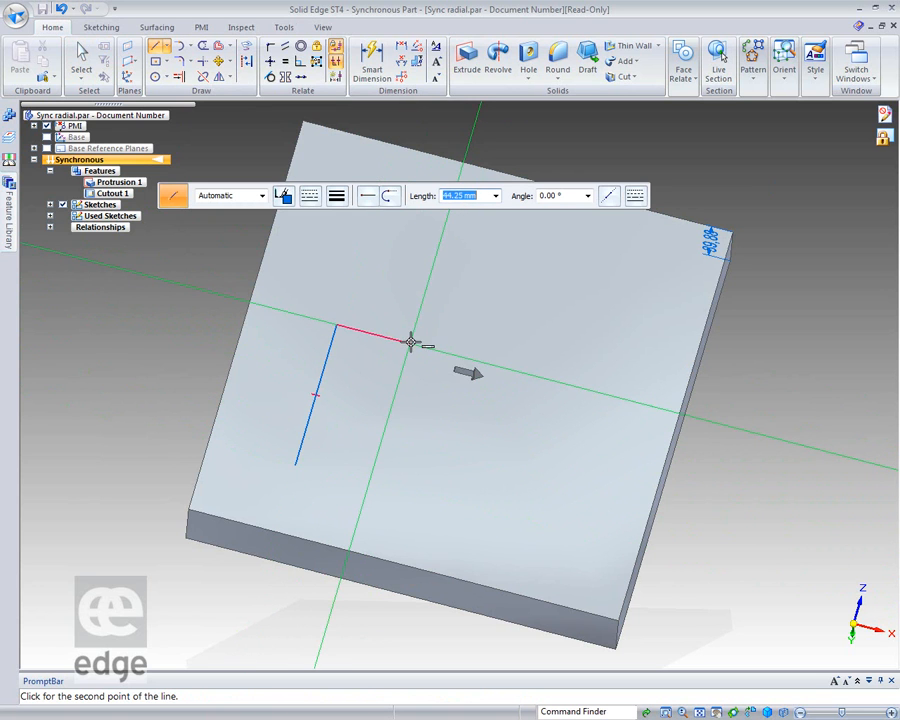
left_click(410, 343)
left_click(438, 245)
left_click(521, 229)
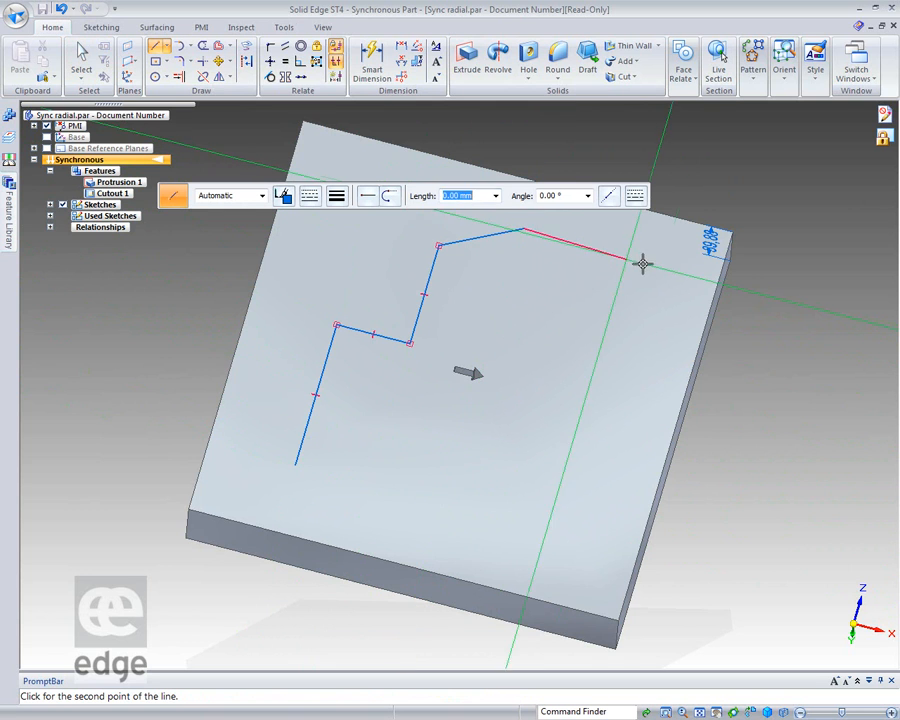
left_click(678, 268)
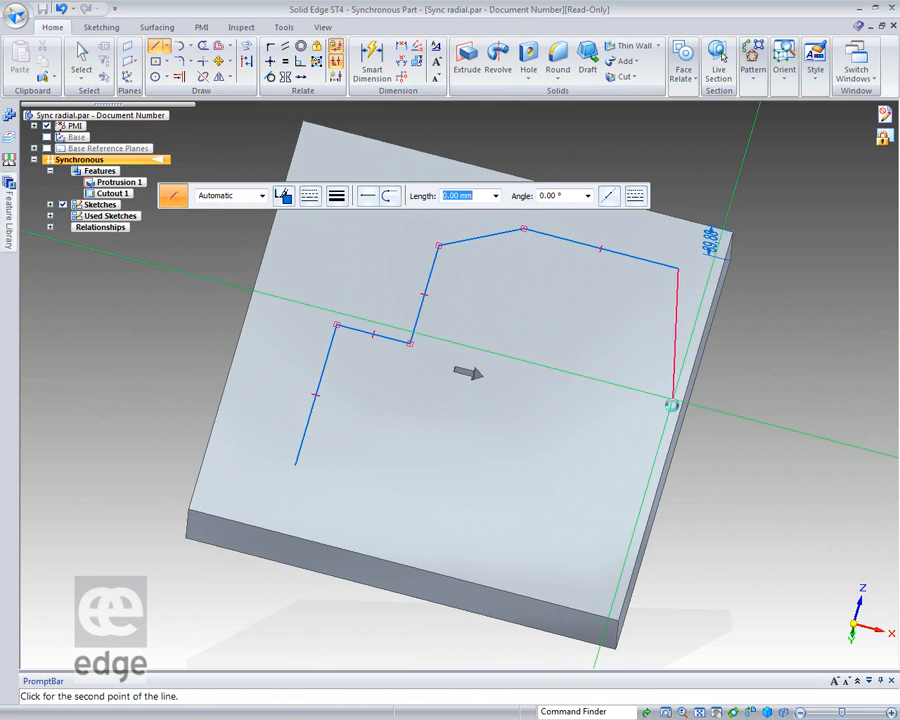
left_click(597, 544)
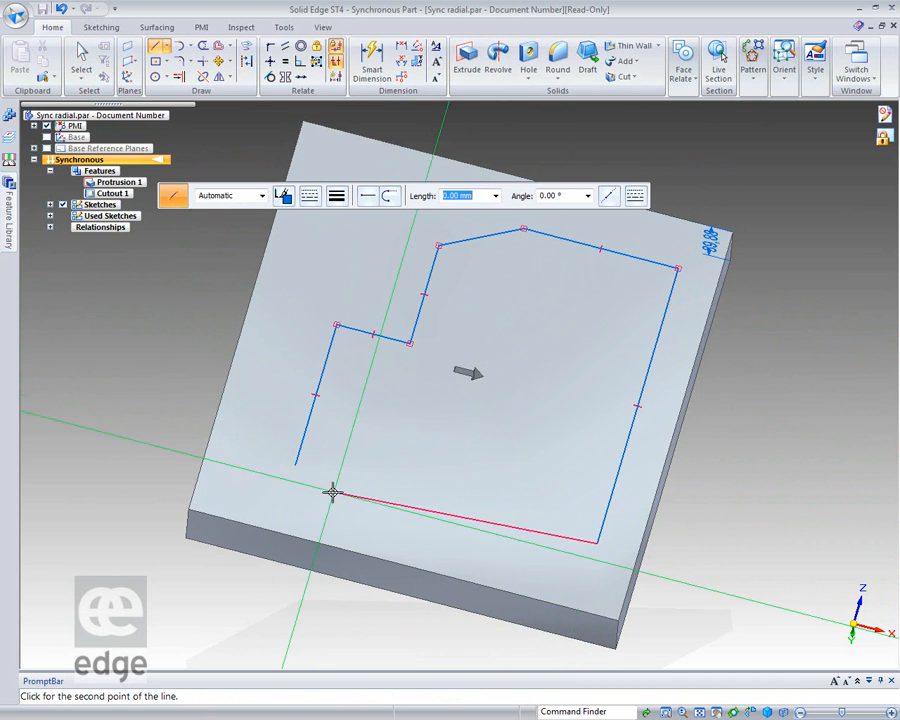
left_click(295, 465)
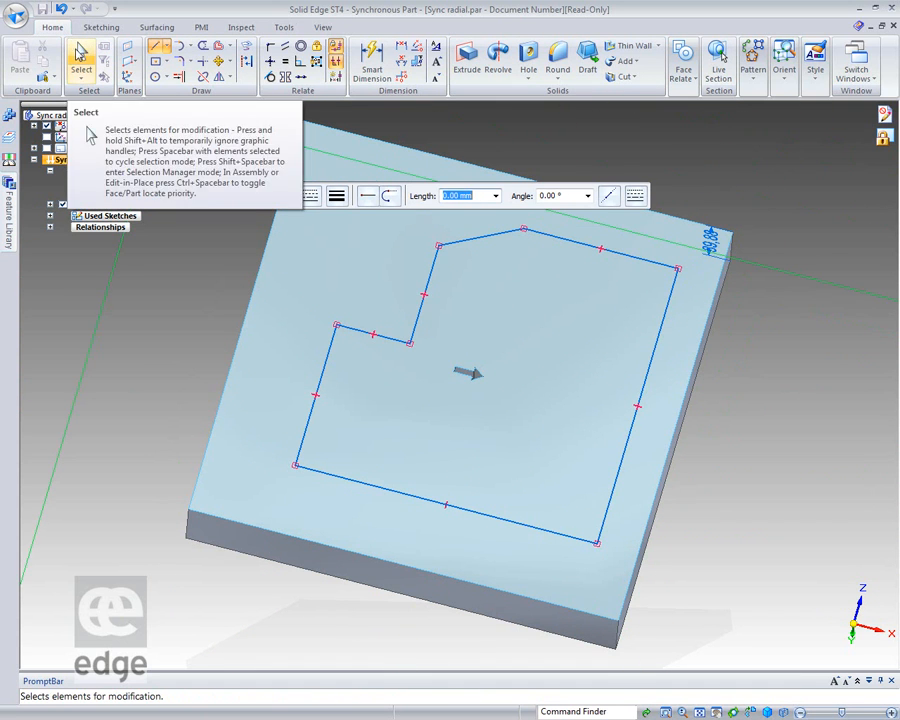
left_click(85, 55)
Step: Start a fill pattern of the arrow cutout, Cutout 1, within the sketched region and generate its preview
left_click(118, 194)
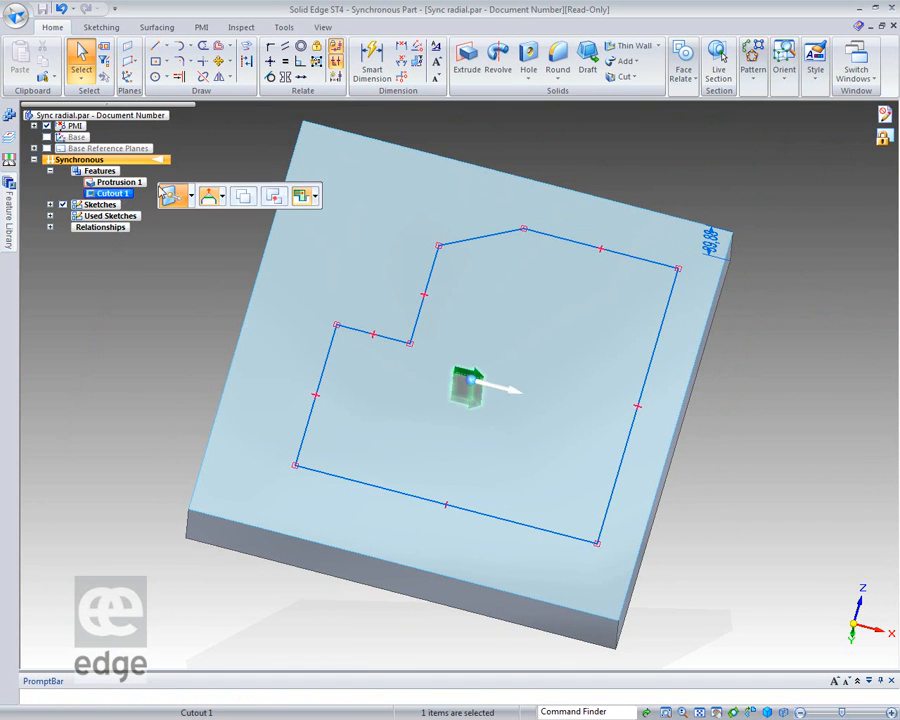
left_click(753, 77)
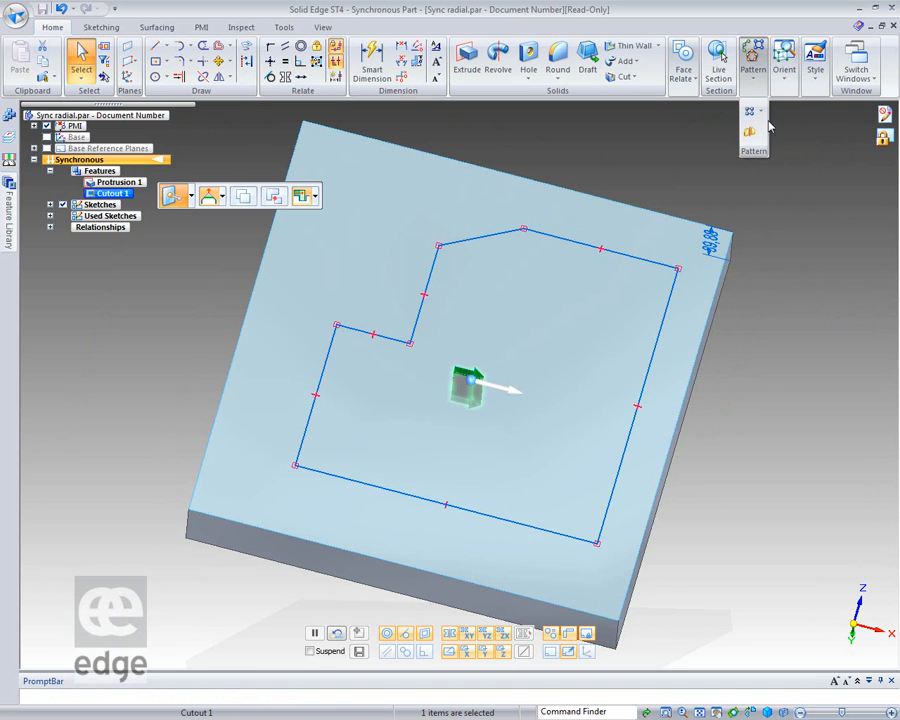
left_click(761, 111)
left_click(787, 175)
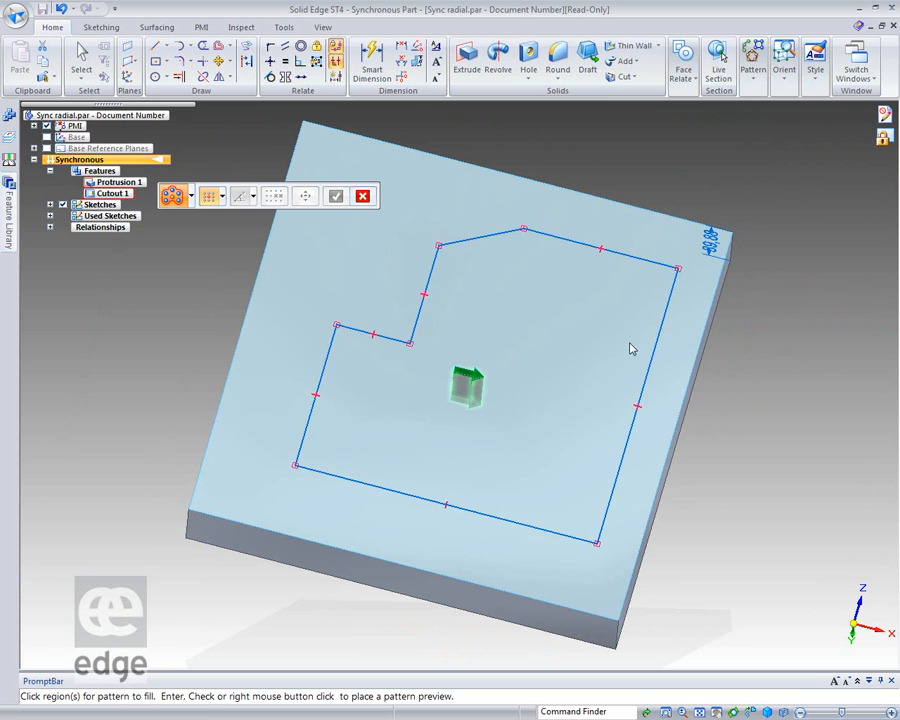
left_click(580, 341)
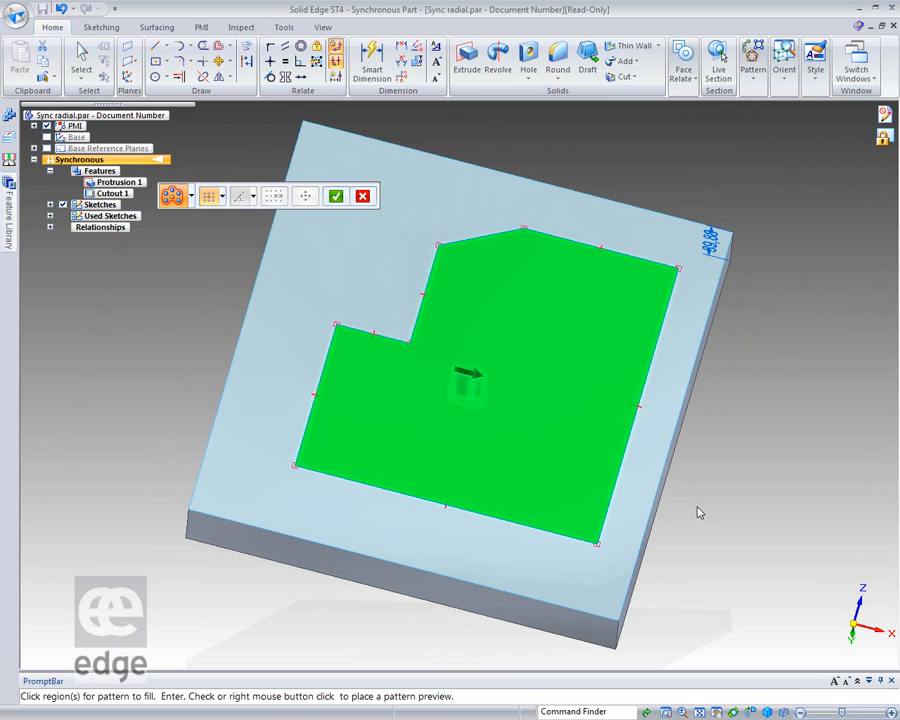
left_click(336, 196)
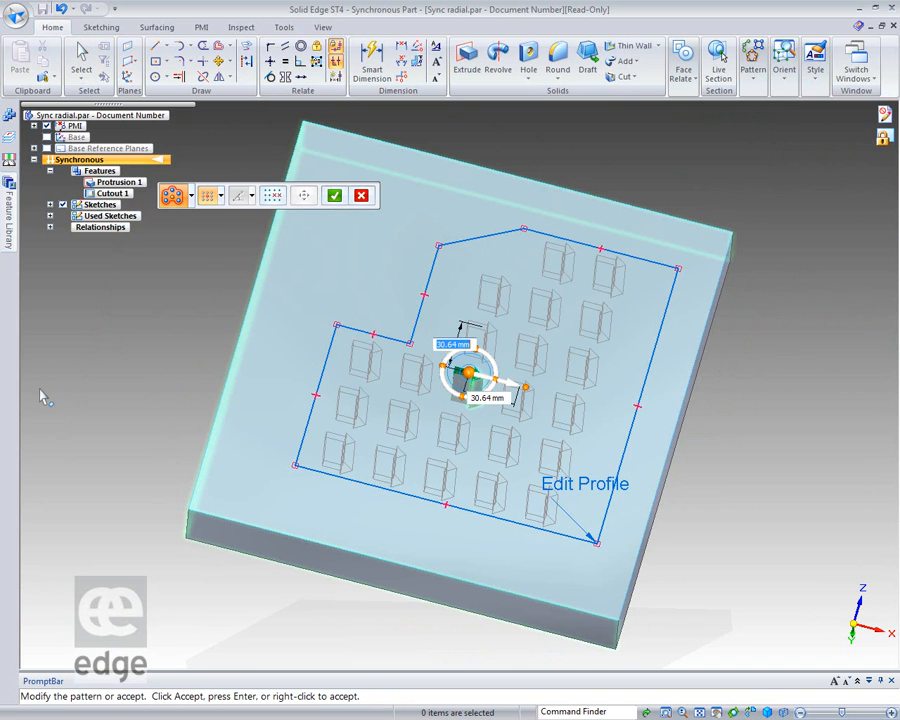
Step: Change the fill style to Stagger and view the preview from a steeper angle
left_click(222, 196)
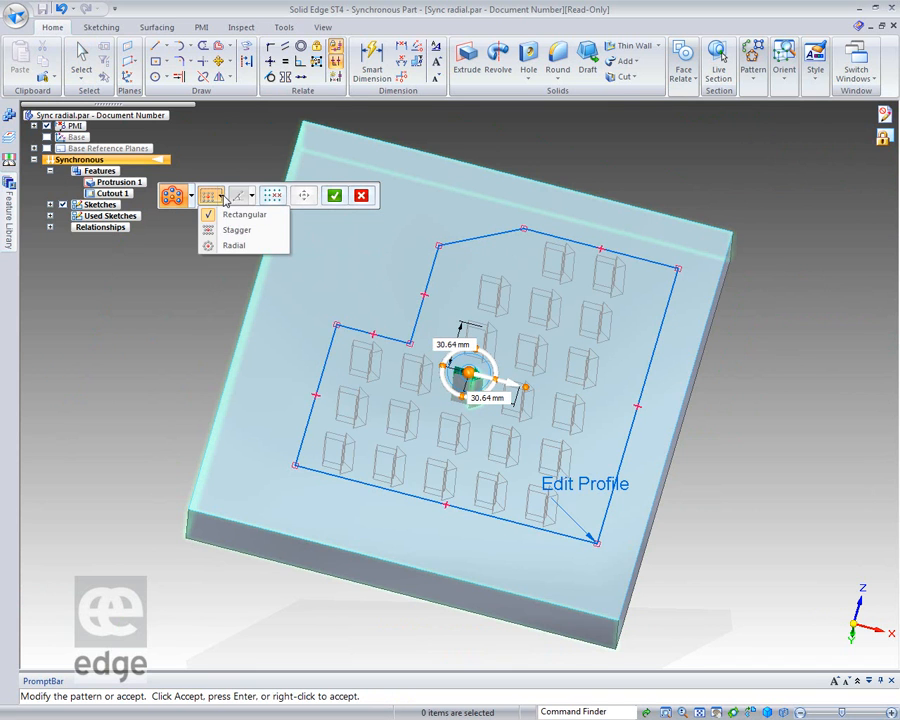
left_click(226, 256)
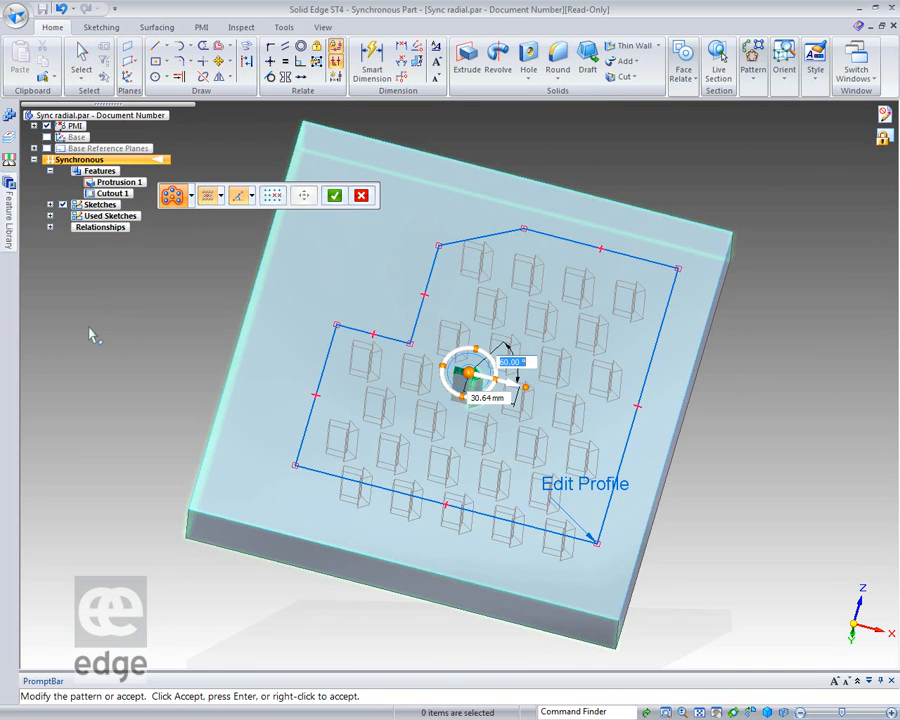
middle_click_drag(121, 307, 117, 352)
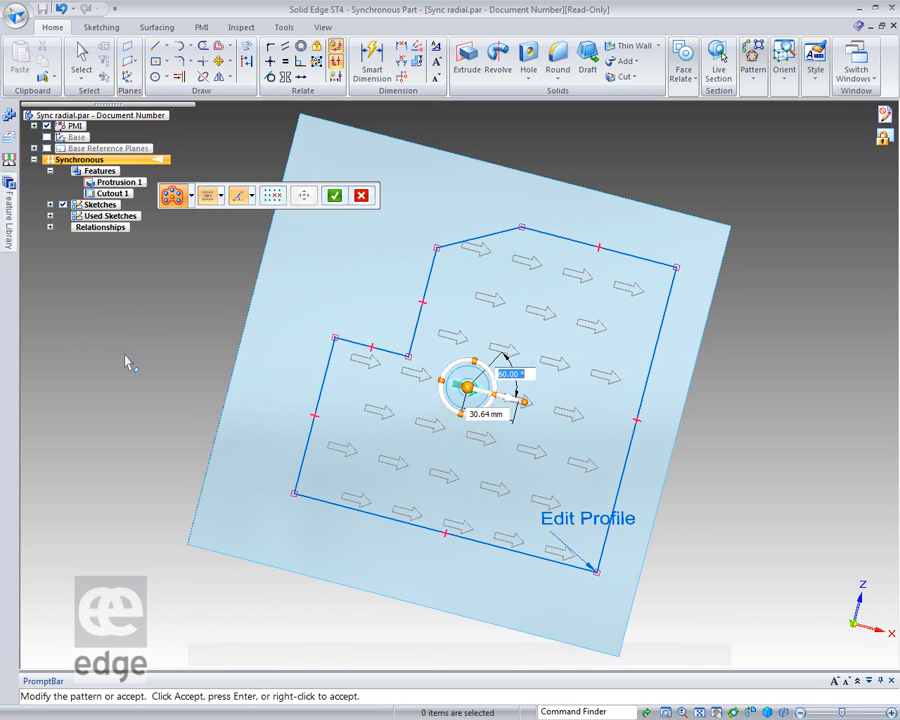
key("ctrl+i")
Step: Change the fill style to Radial with an instance count of 6 and rotate the arrows around the center
left_click(222, 196)
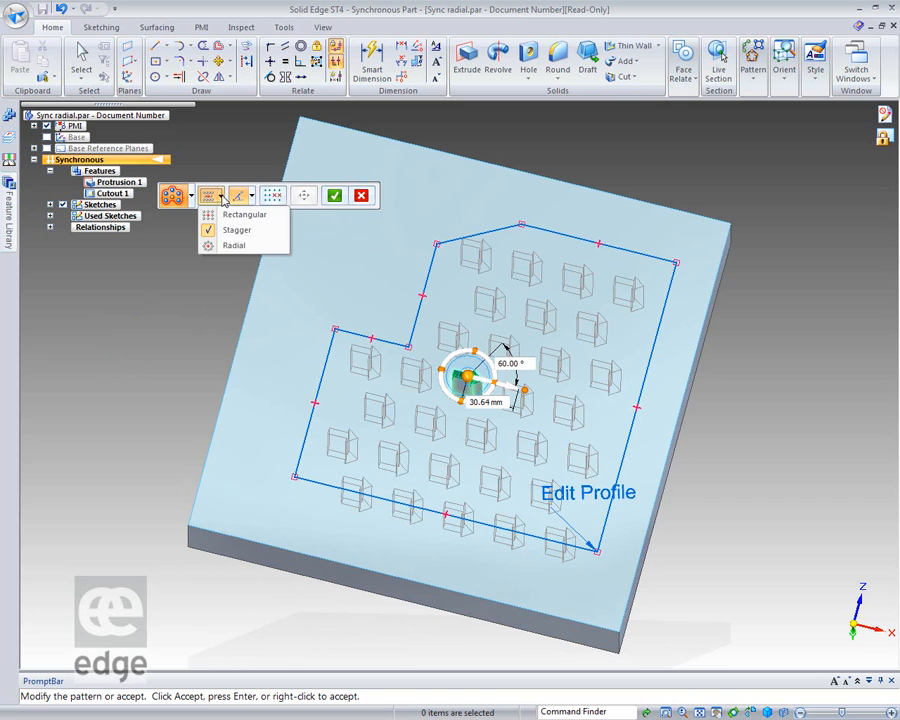
left_click(212, 244)
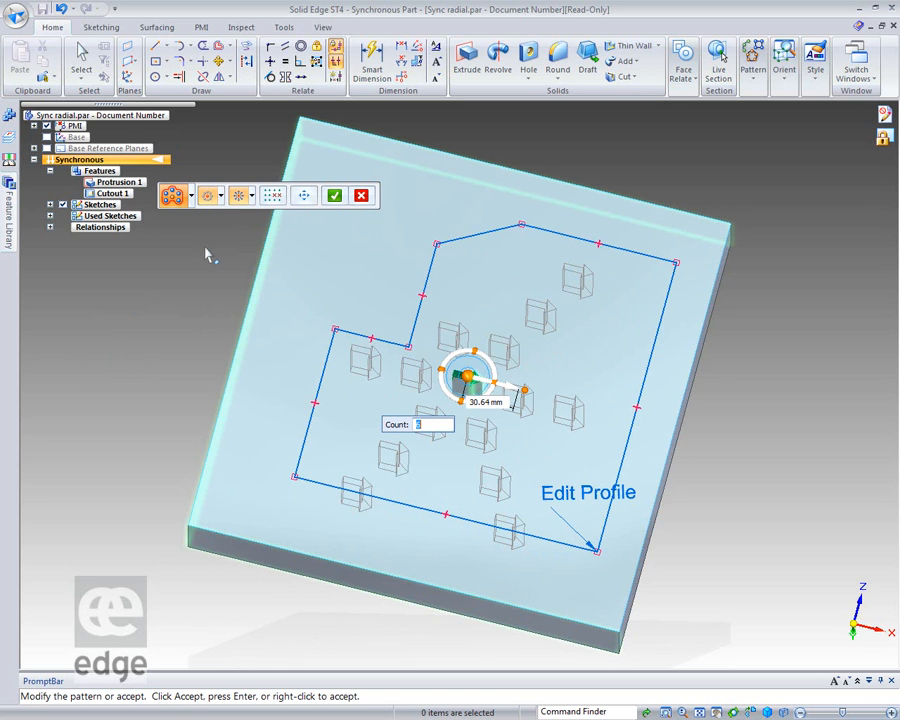
type("6")
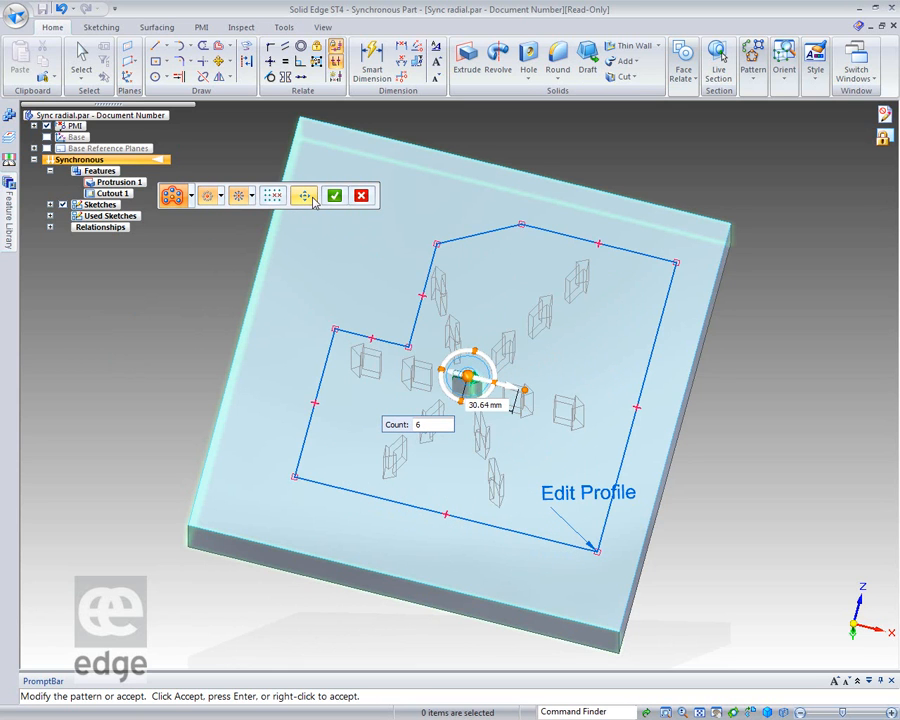
left_click(313, 203)
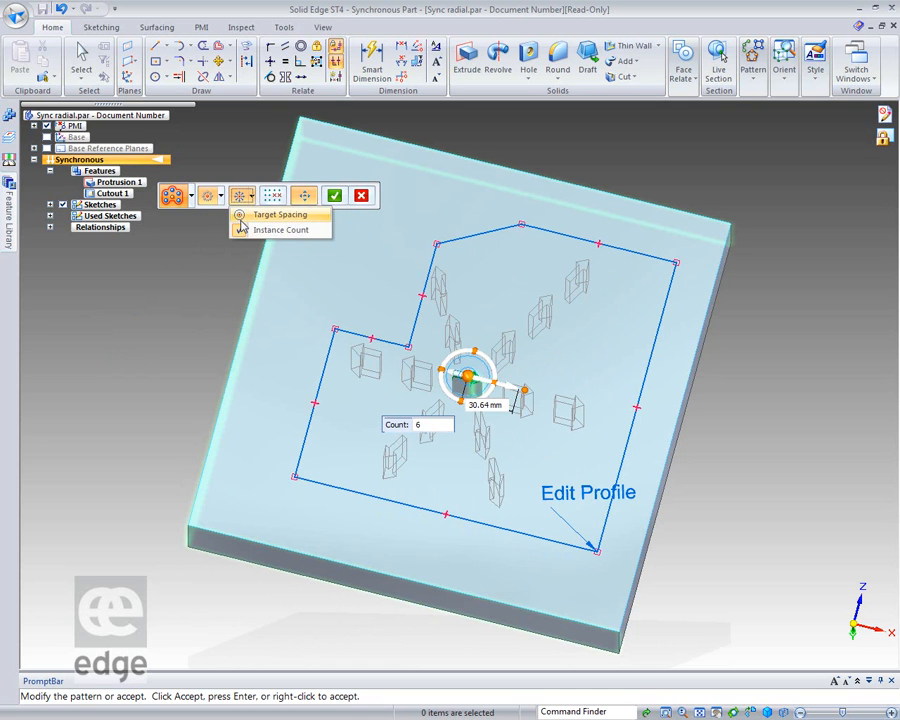
Step: Space the radial occurrences by Target Spacing and keep all arrows in their original orientation
left_click(240, 216)
left_click(305, 195)
middle_click_drag(93, 316, 91, 356)
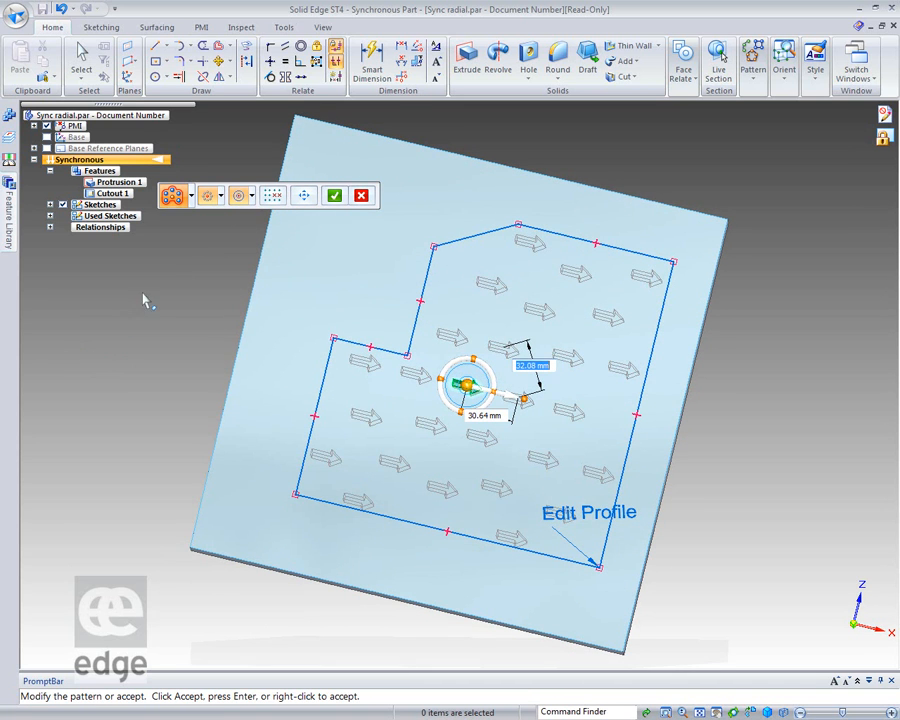
Step: Set the fill style to Rectangular and accept the arrow pattern in the sketched region
left_click(220, 196)
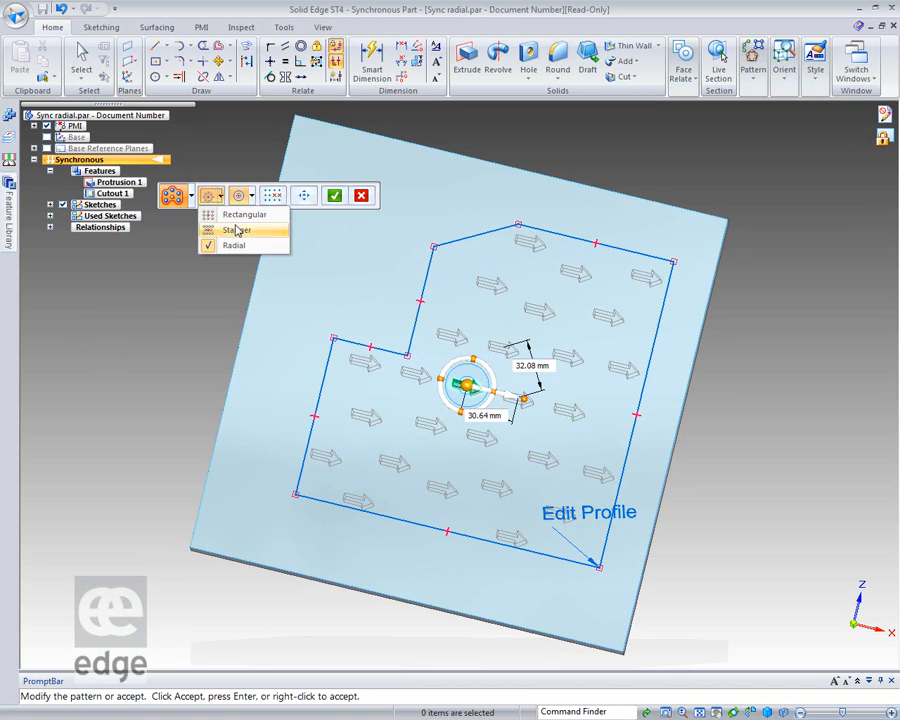
left_click(213, 215)
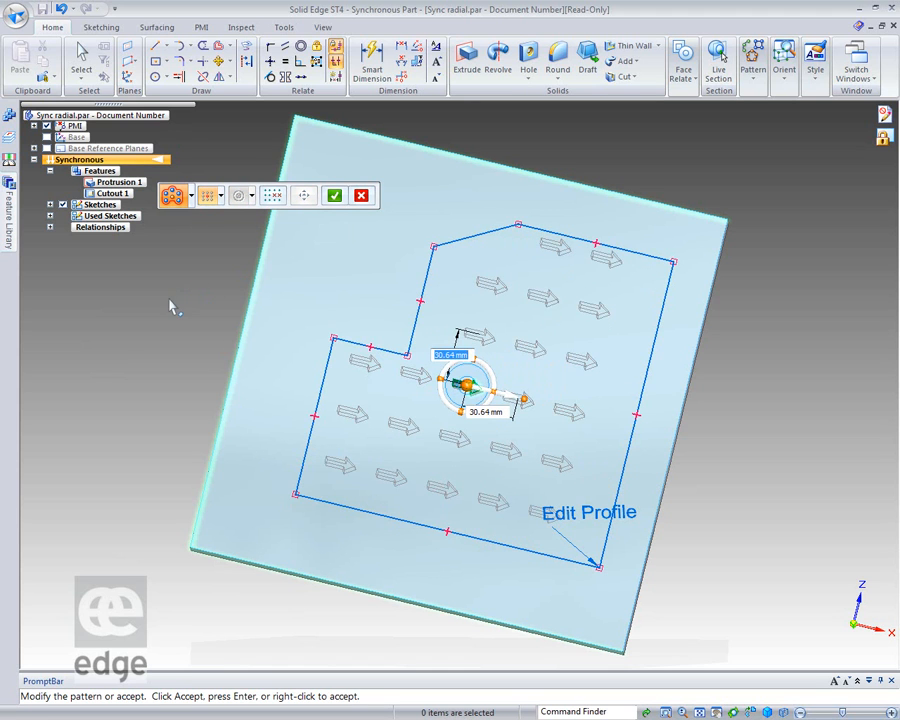
left_click(336, 198)
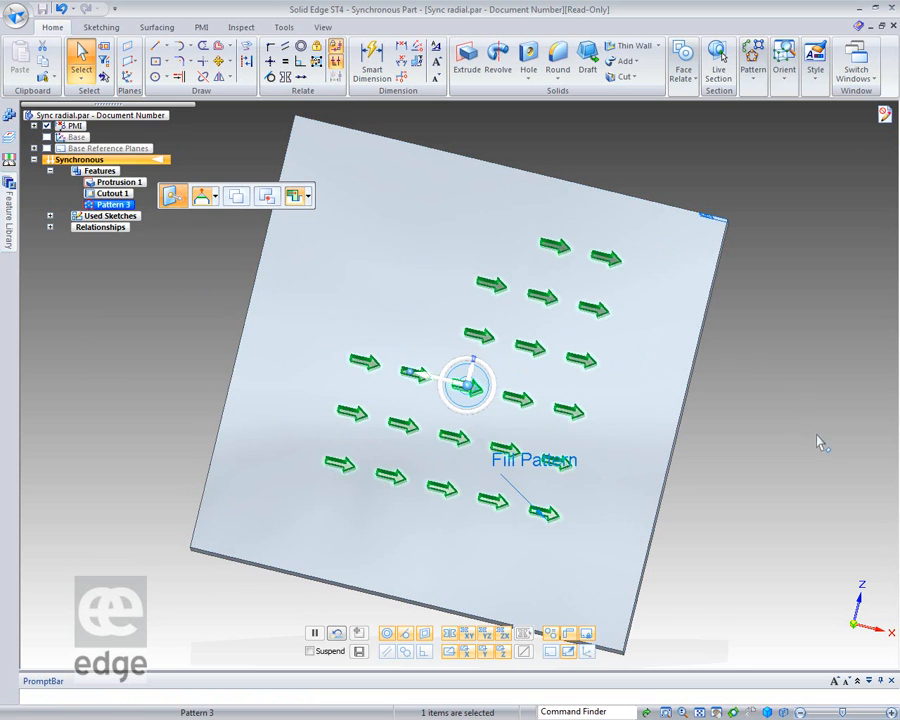
middle_click_drag(817, 435, 816, 426)
left_click(816, 426)
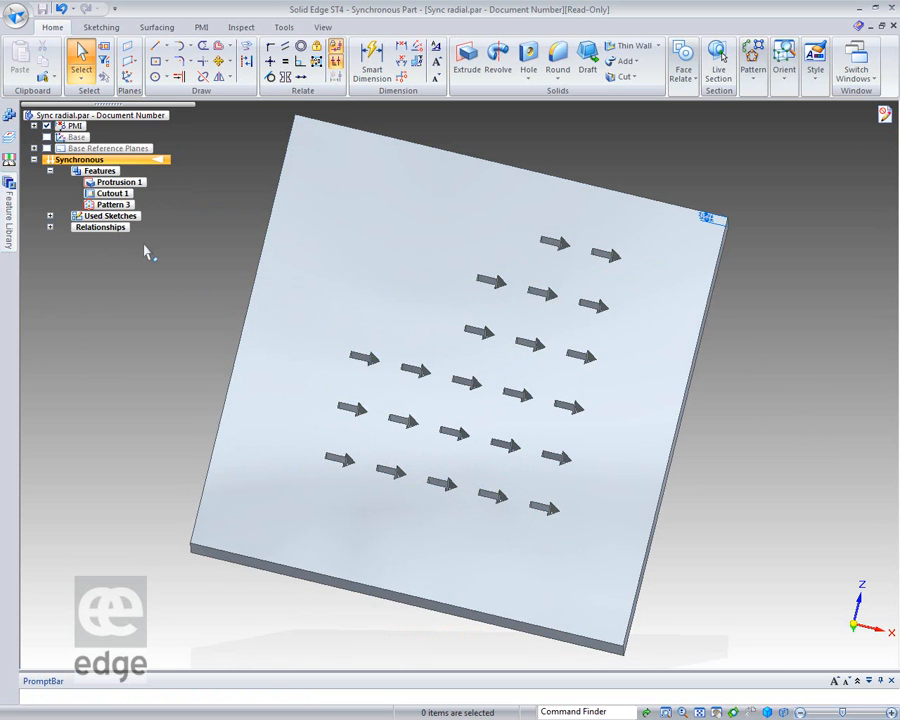
left_click(112, 204)
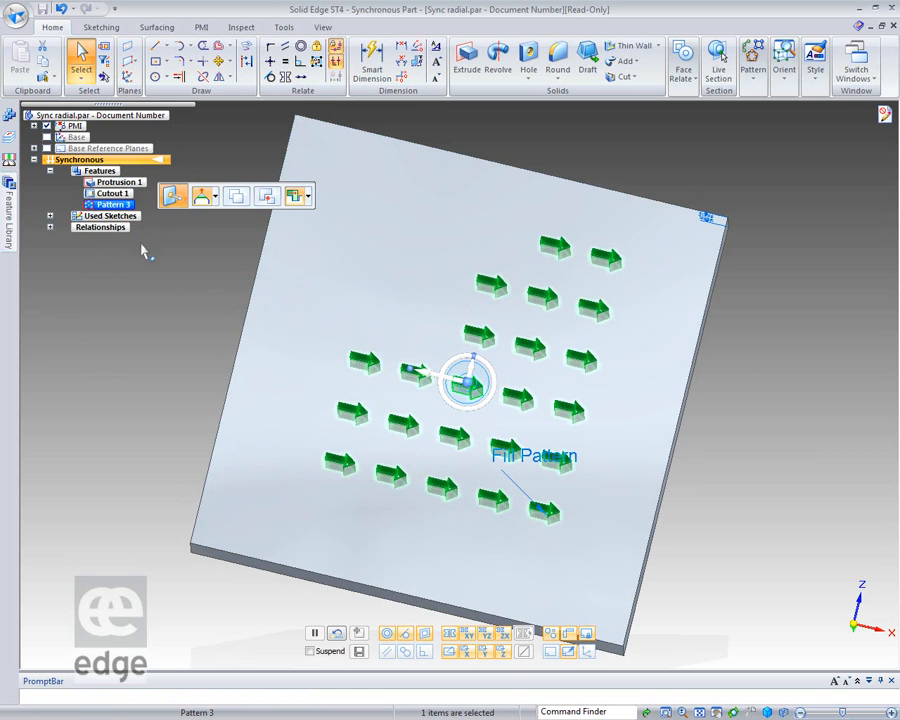
right_click(110, 206)
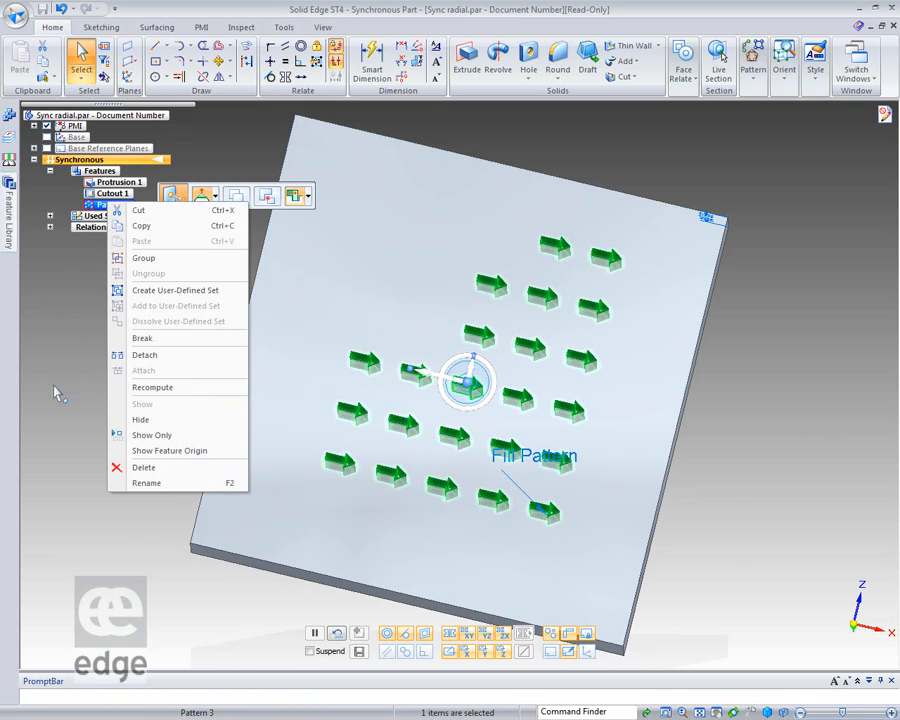
left_click(45, 405)
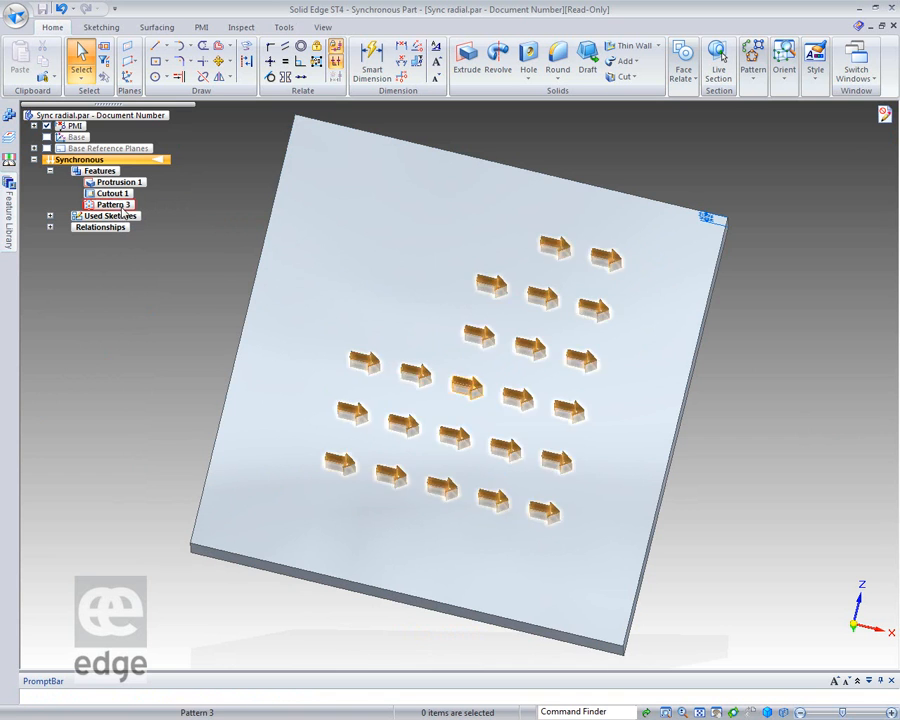
Step: Edit the fill pattern's profile, moving the notch's inner edge and the parallel outer edge outward to enlarge the region, and accept
left_click(465, 370)
left_click(556, 456)
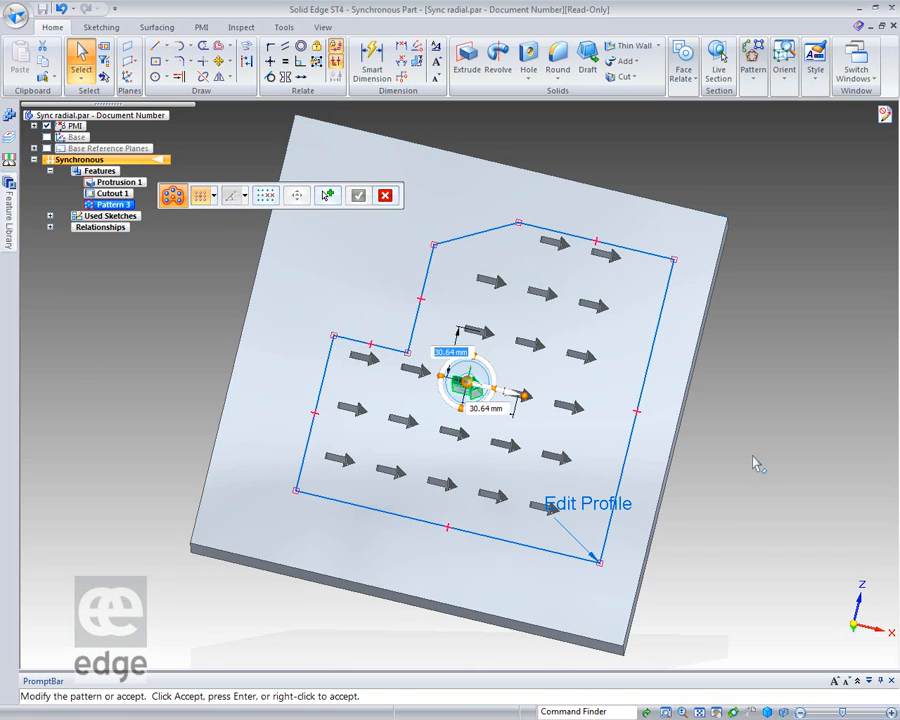
left_click(430, 245)
left_click_drag(430, 245, 378, 233)
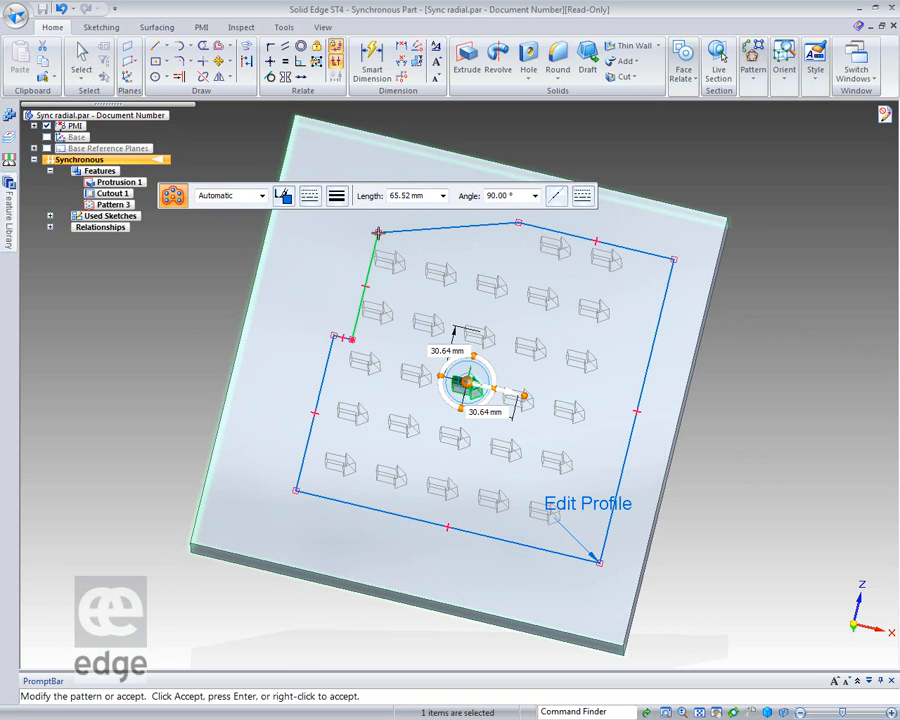
left_click(324, 380)
left_click_drag(310, 334, 263, 320)
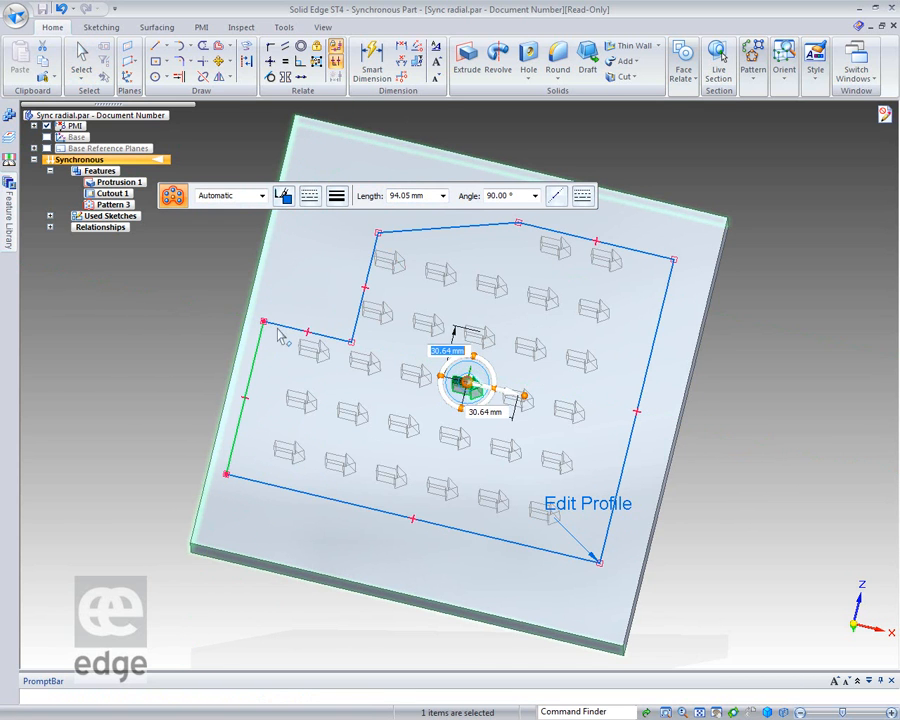
left_click(763, 340)
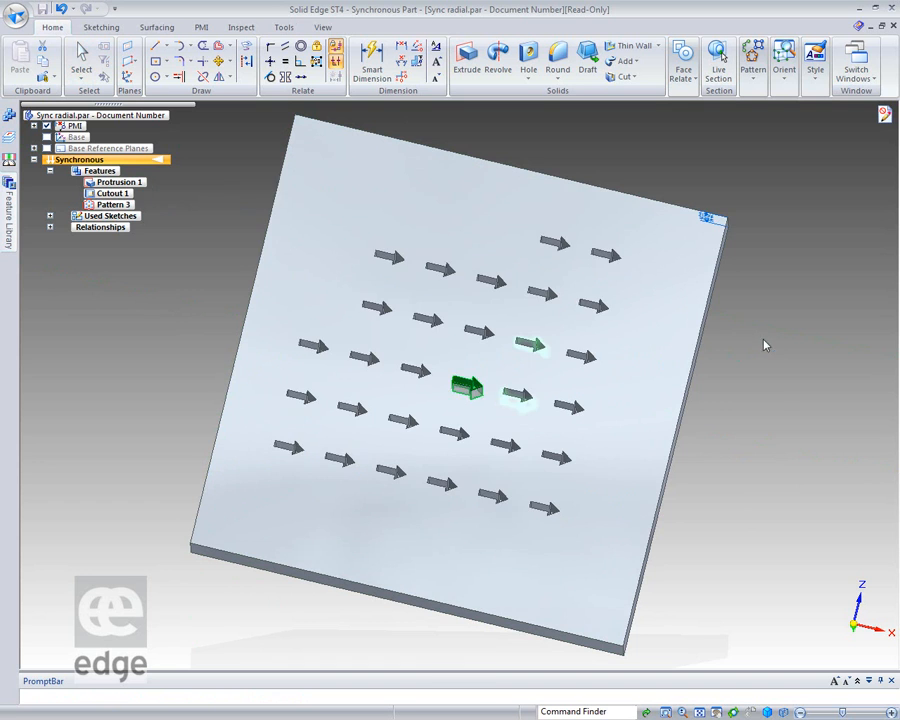
middle_click_drag(784, 425, 771, 386)
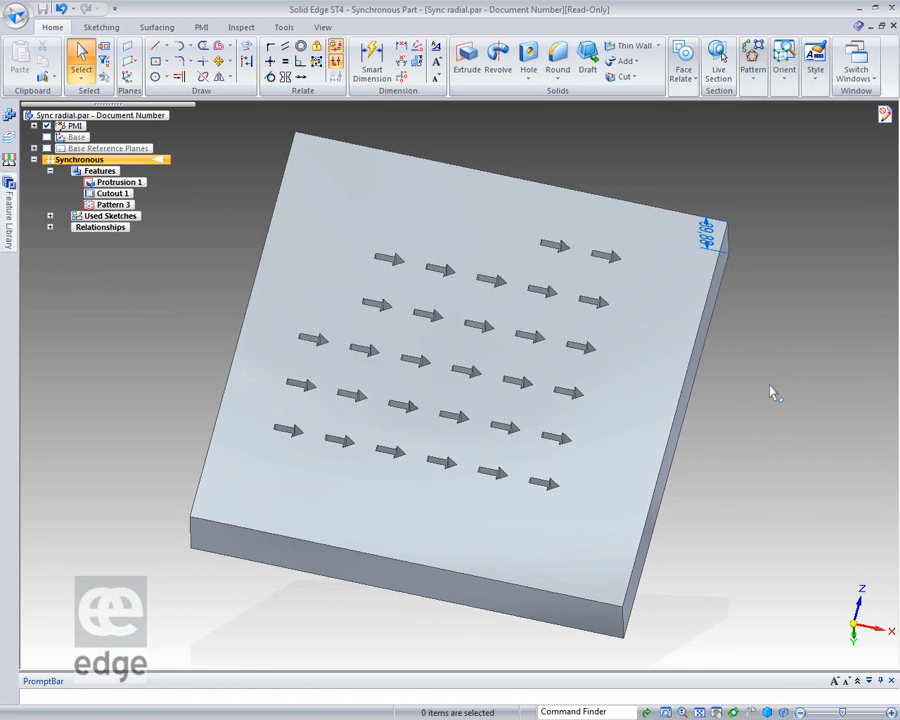
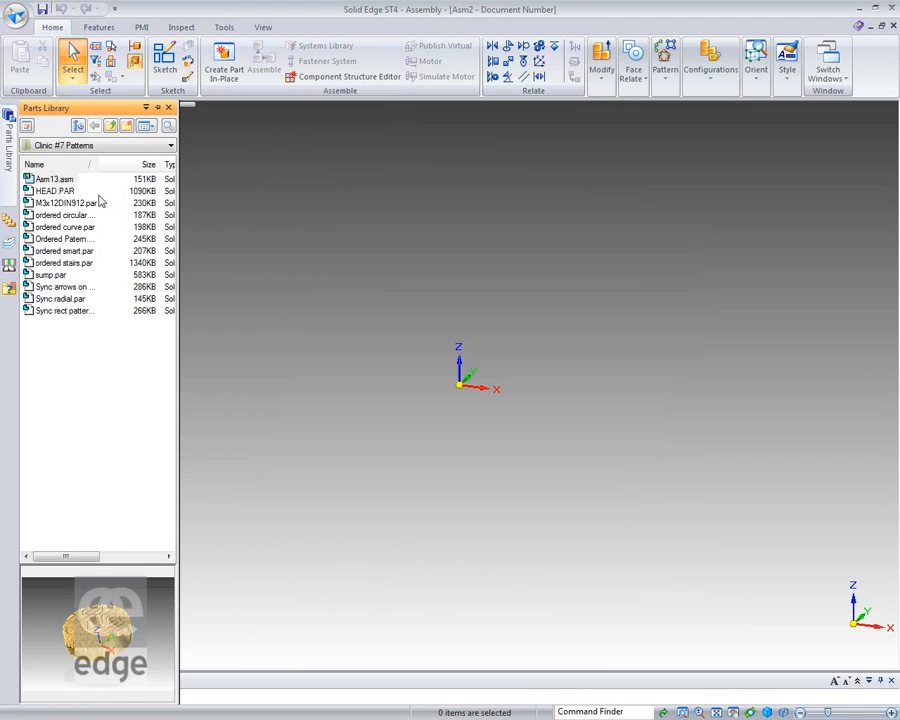
Step: Insert HEAD.PAR and the screw M3x12DIN912.par from the Clinic #7 Patterns folder into the empty assembly
left_click_drag(47, 192, 558, 282)
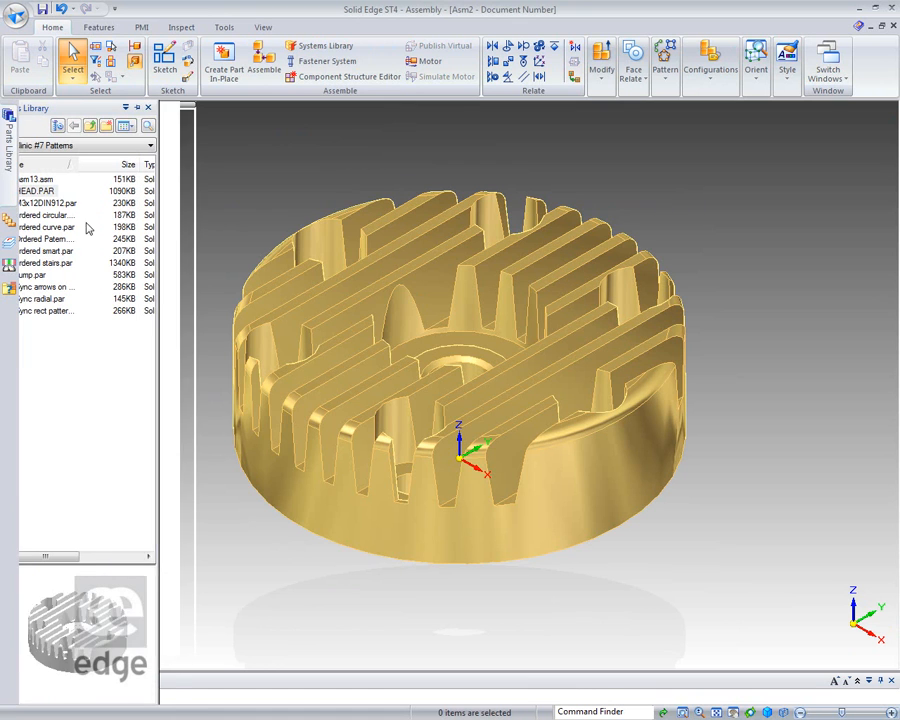
left_click_drag(60, 204, 276, 162)
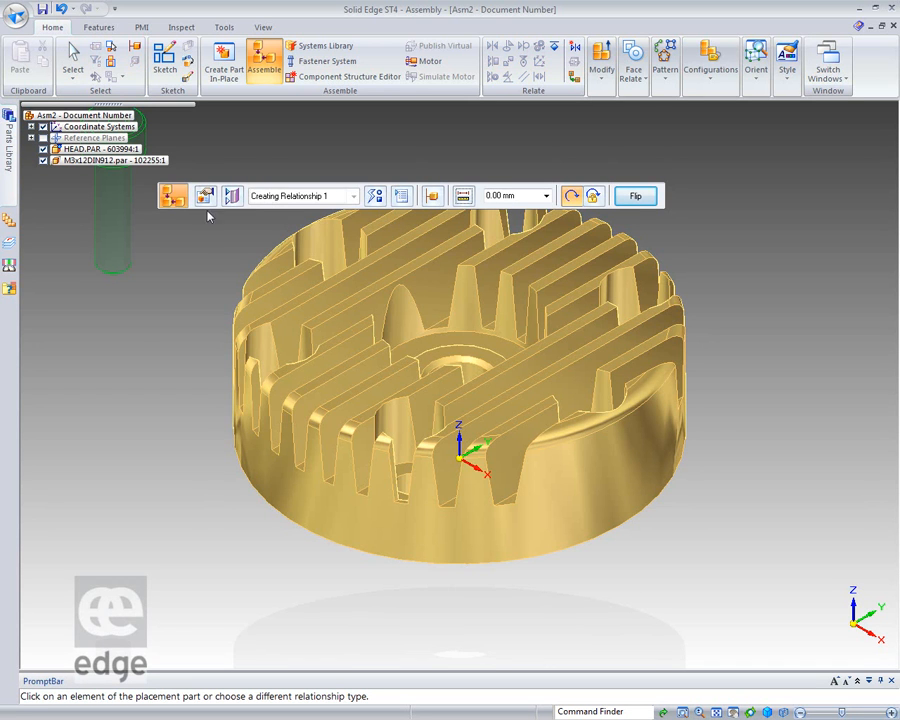
middle_click(269, 149)
middle_click(269, 149)
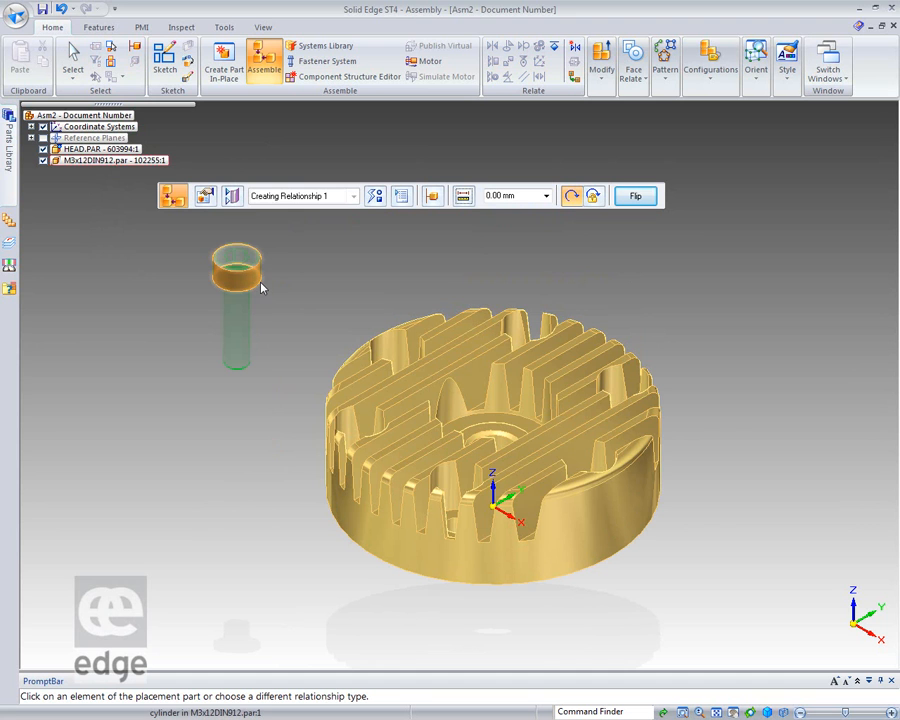
Step: Assemble the screw into the head's upper-left counterbored hole by matching the screw head's circular edge to the hole's circular edge
right_click(261, 288)
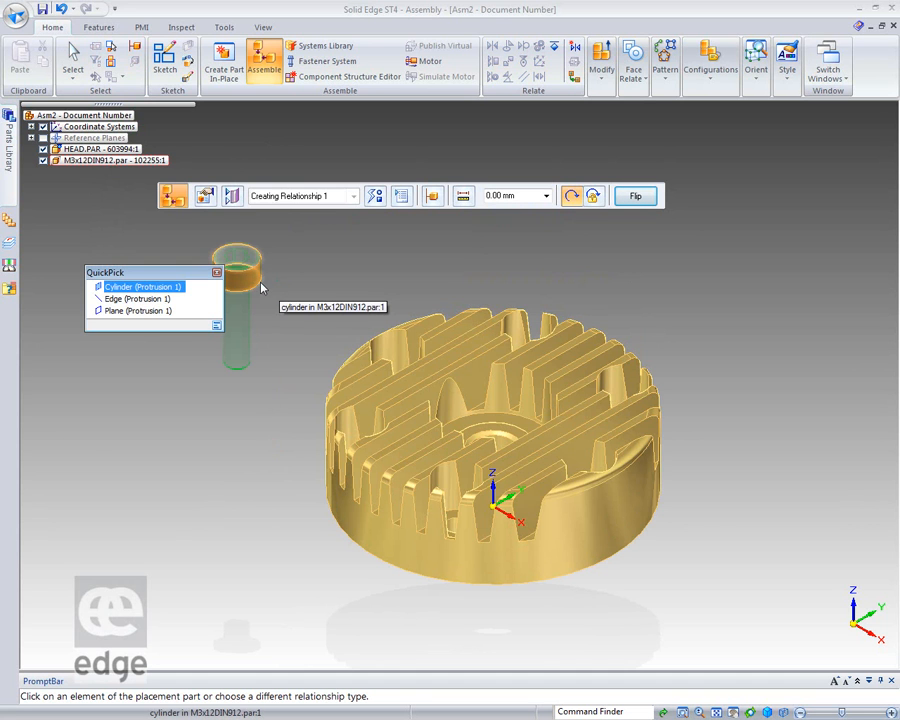
left_click(142, 301)
middle_click_drag(374, 267, 365, 329)
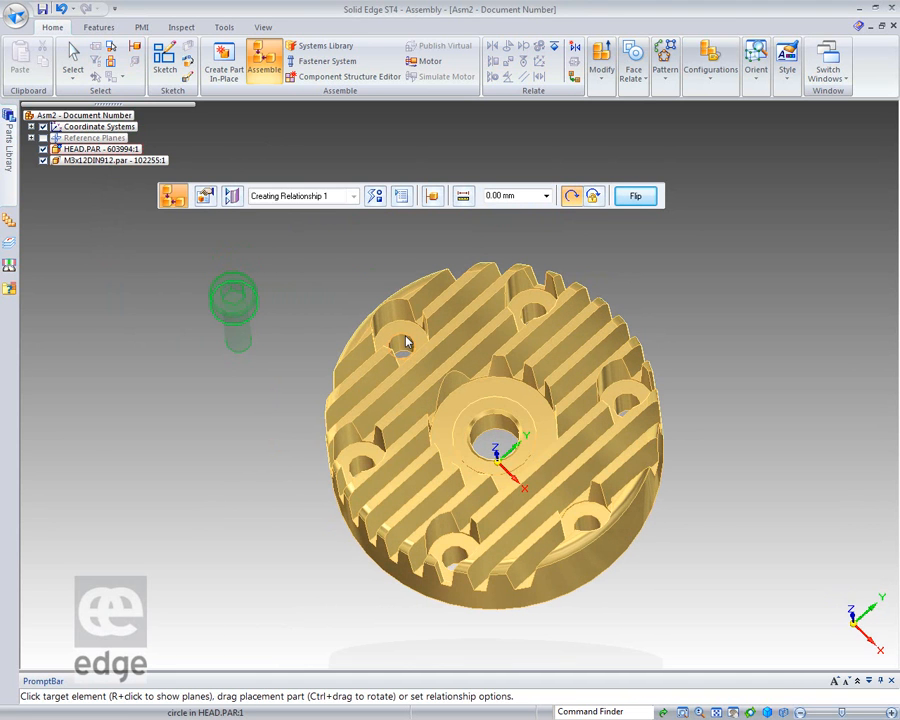
left_click(382, 308)
middle_click_drag(199, 307, 229, 297)
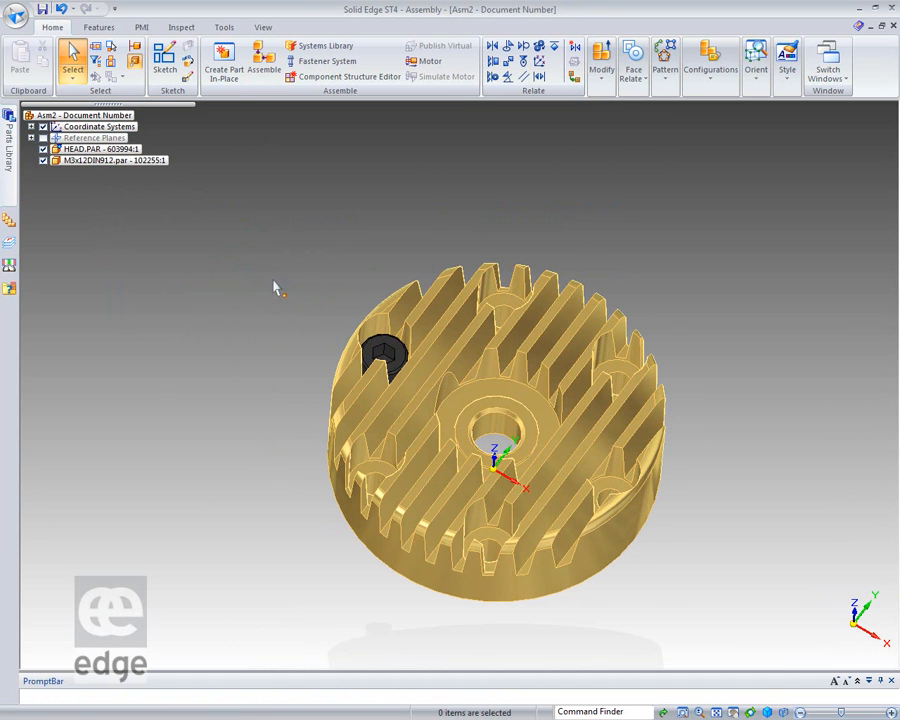
Step: Pattern the screw onto the head's circular hole pattern, using the hole that holds the screw as the reference feature
left_click(383, 353)
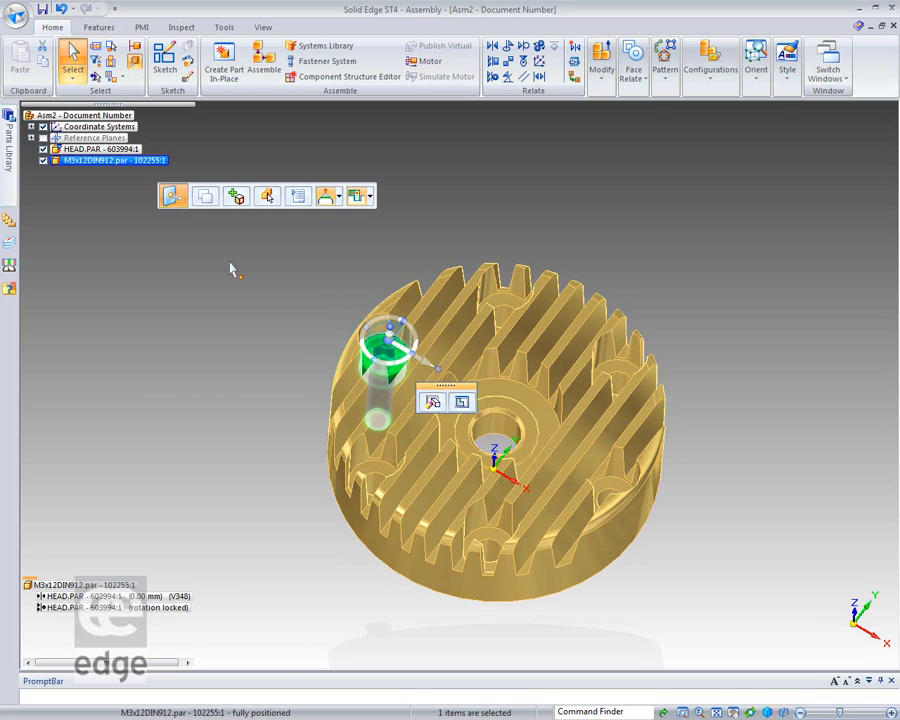
left_click(664, 80)
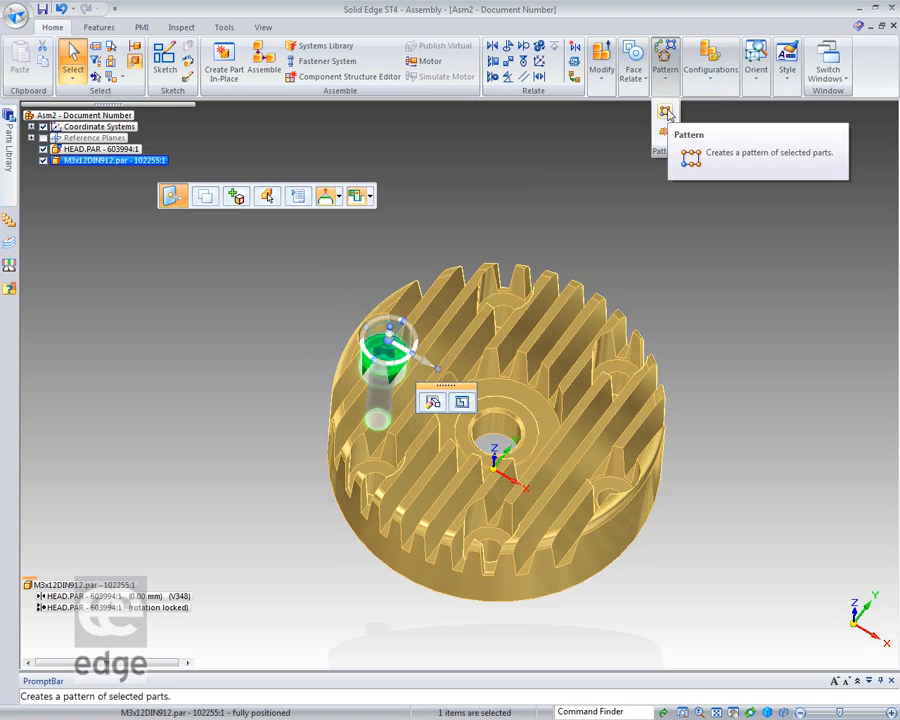
left_click(667, 113)
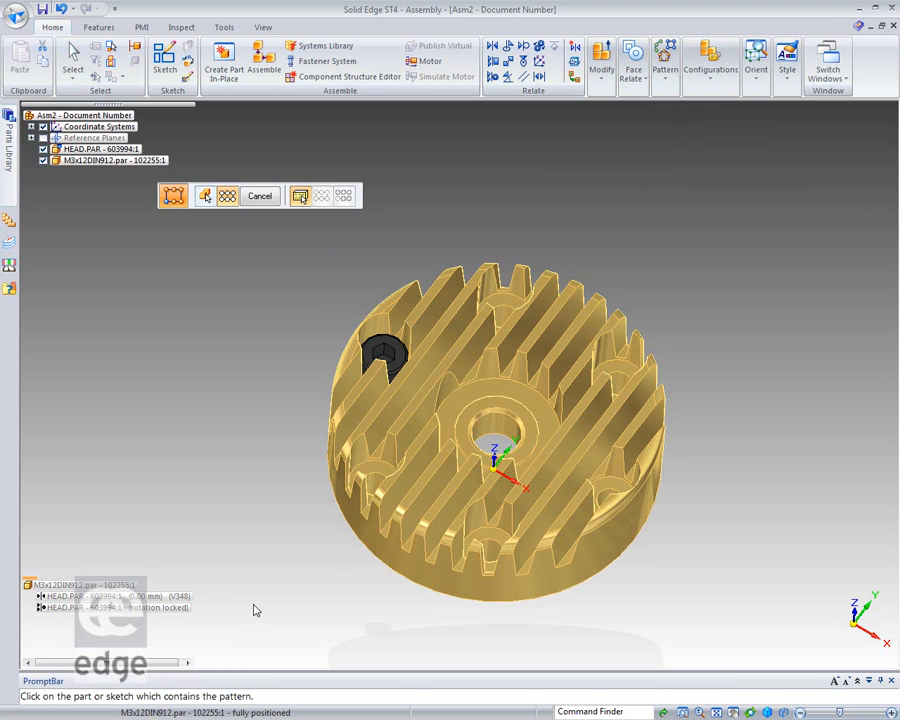
left_click(411, 582)
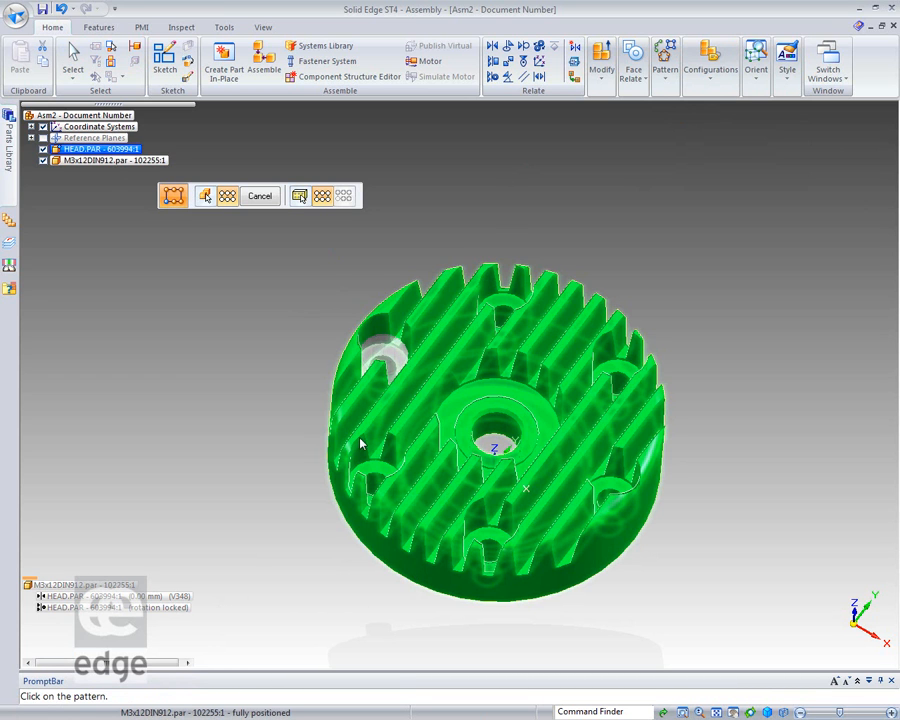
left_click(497, 304)
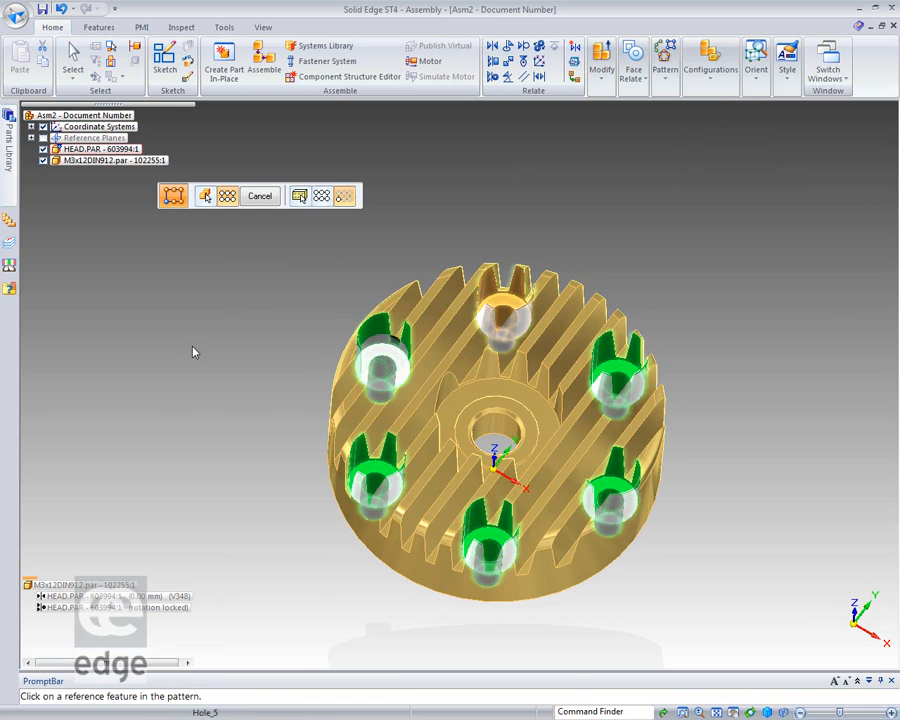
left_click(378, 341)
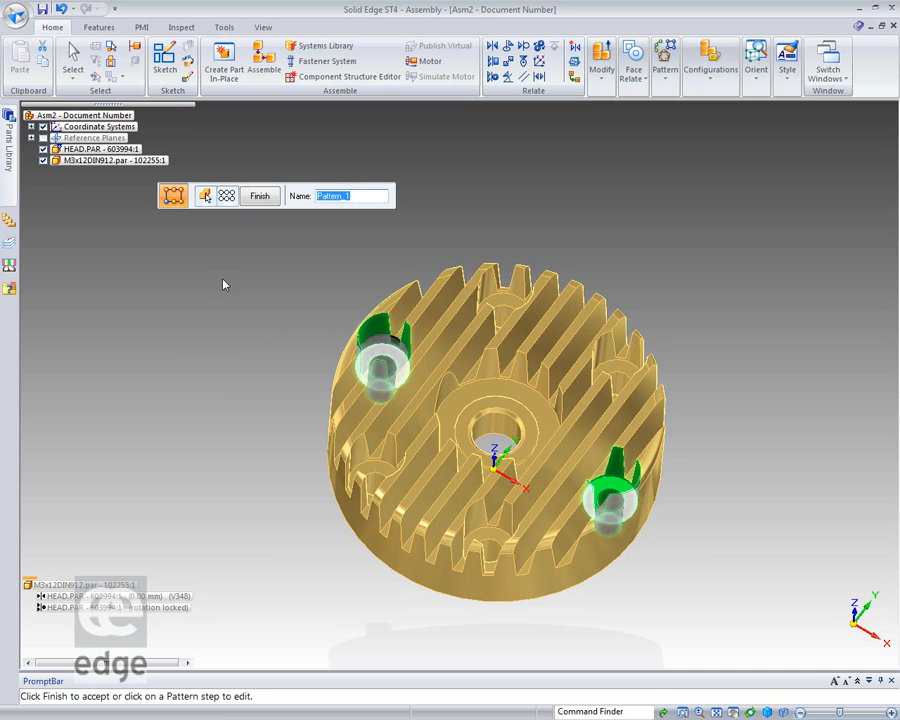
left_click(259, 195)
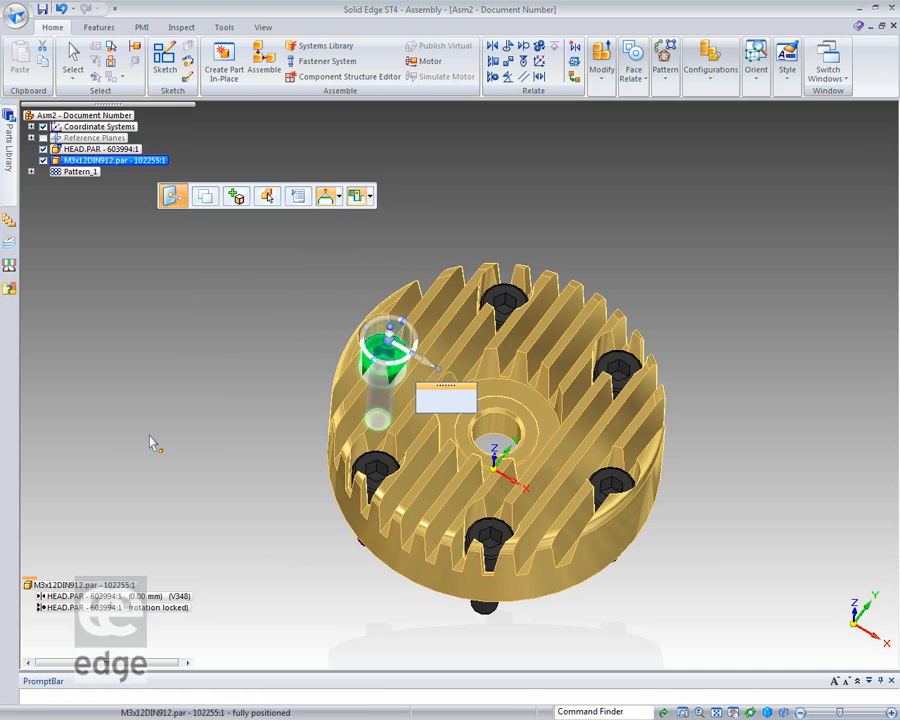
Step: Save the new assembly as Asm2.asm
middle_click_drag(228, 366, 221, 312)
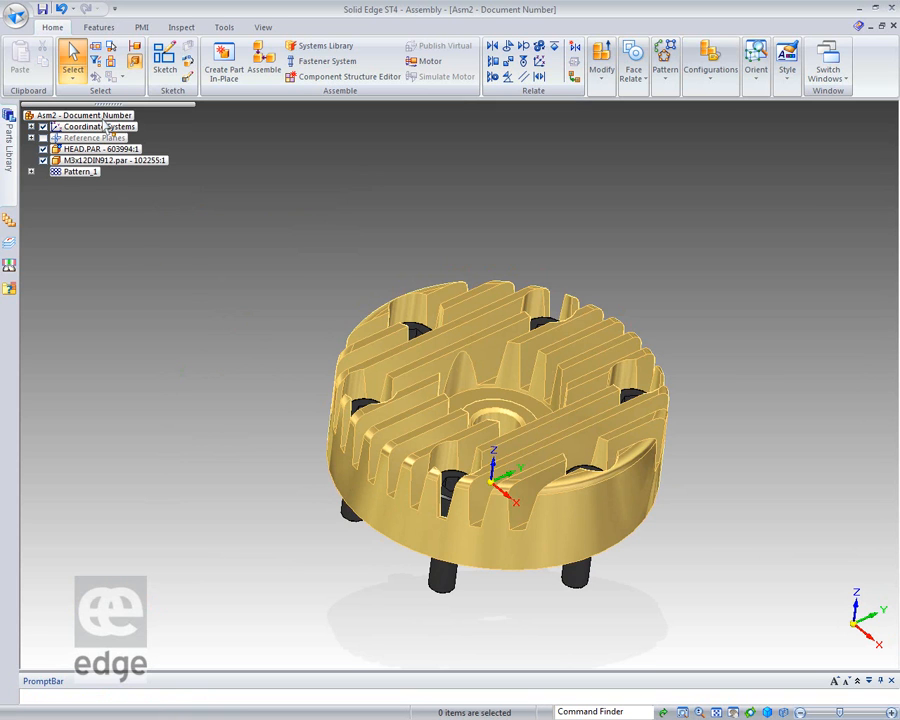
left_click(42, 8)
left_click(568, 426)
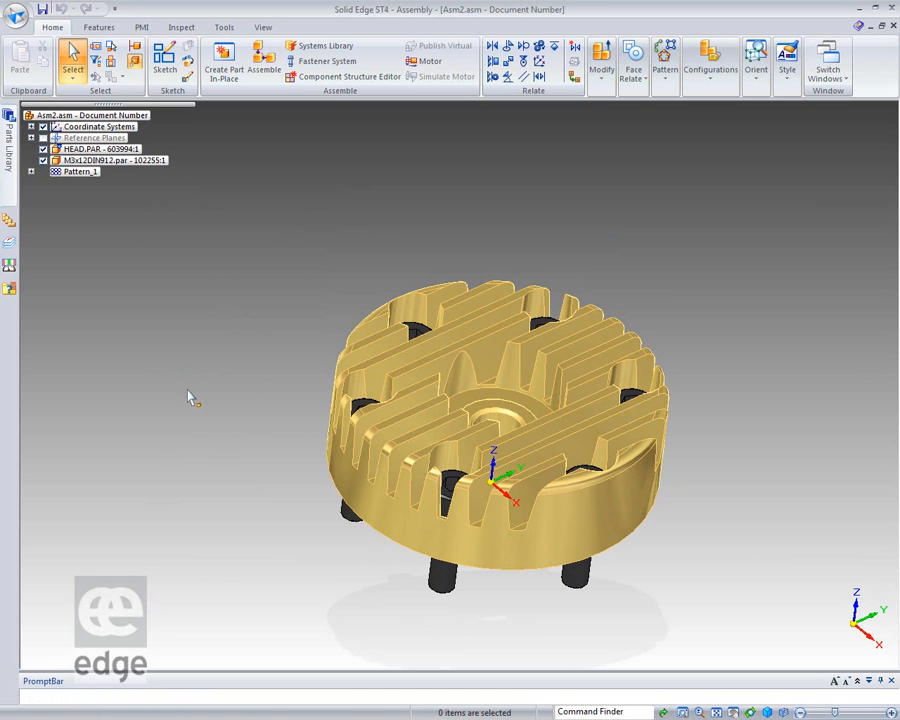
Step: Edit the head's circular hole pattern in place, set its count to 7, and return to the assembly
left_click(403, 523)
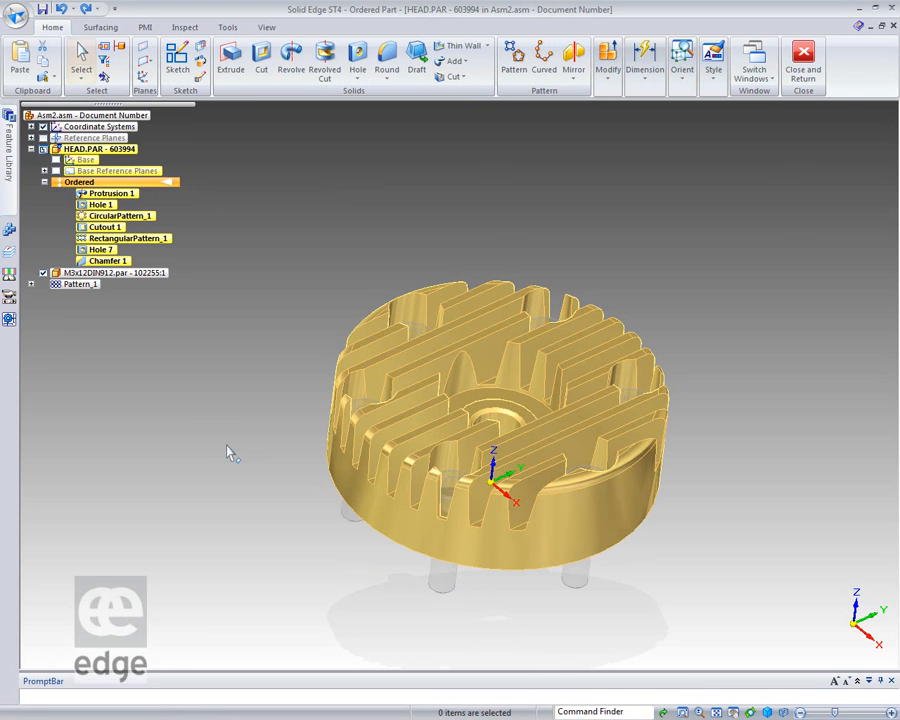
left_click(139, 219)
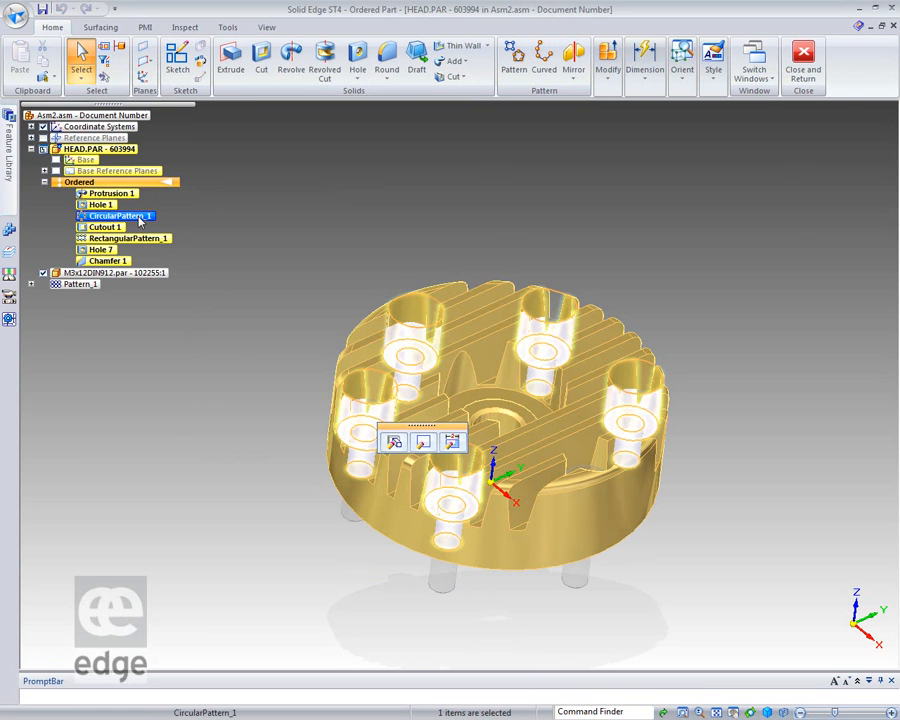
left_click(423, 441)
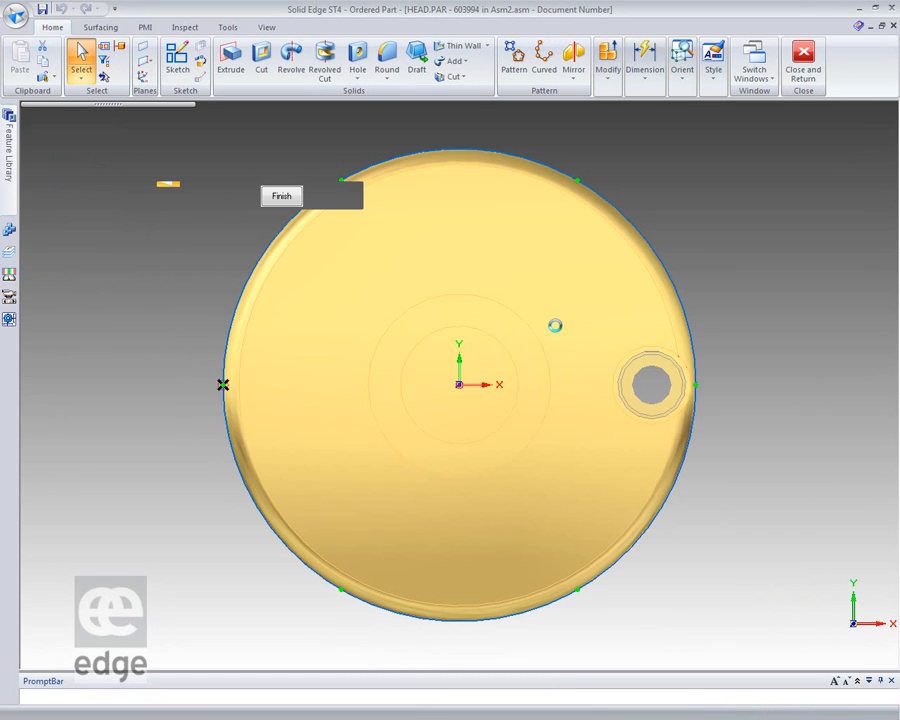
left_click(527, 162)
left_click(797, 199)
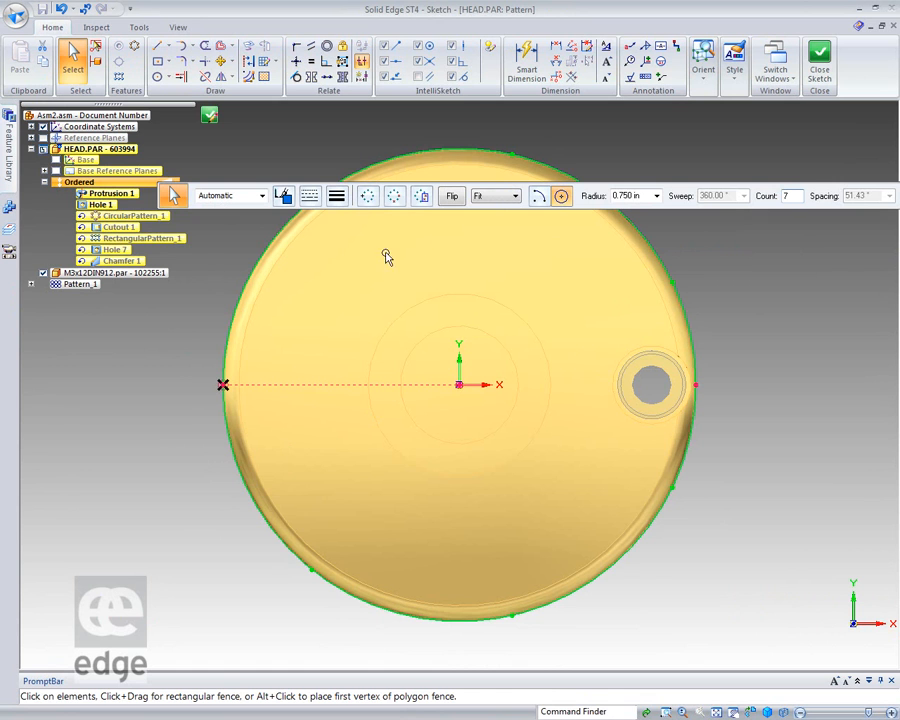
left_click(211, 117)
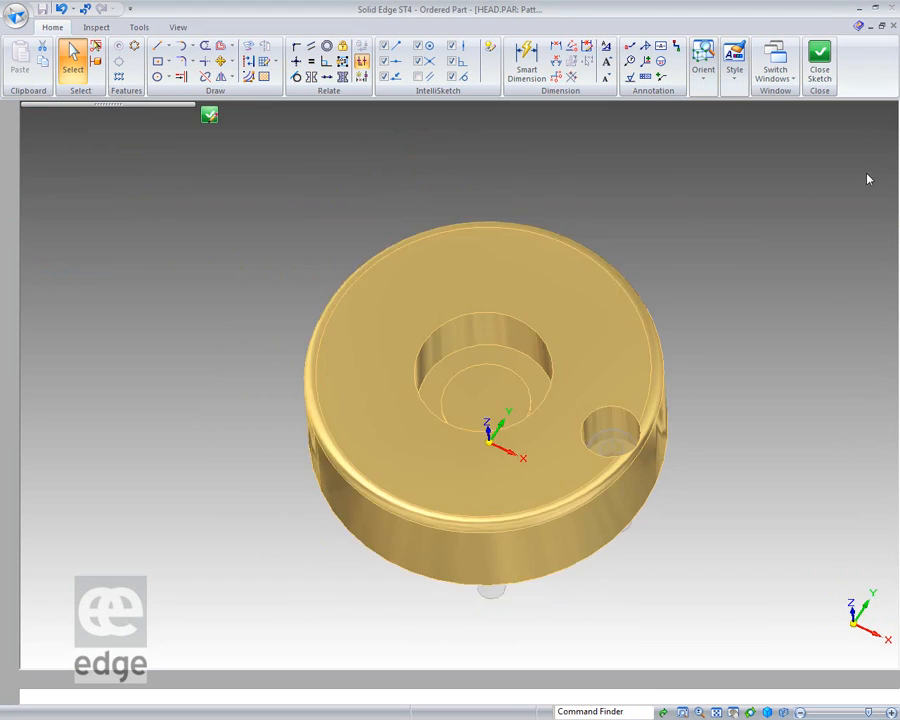
left_click(808, 64)
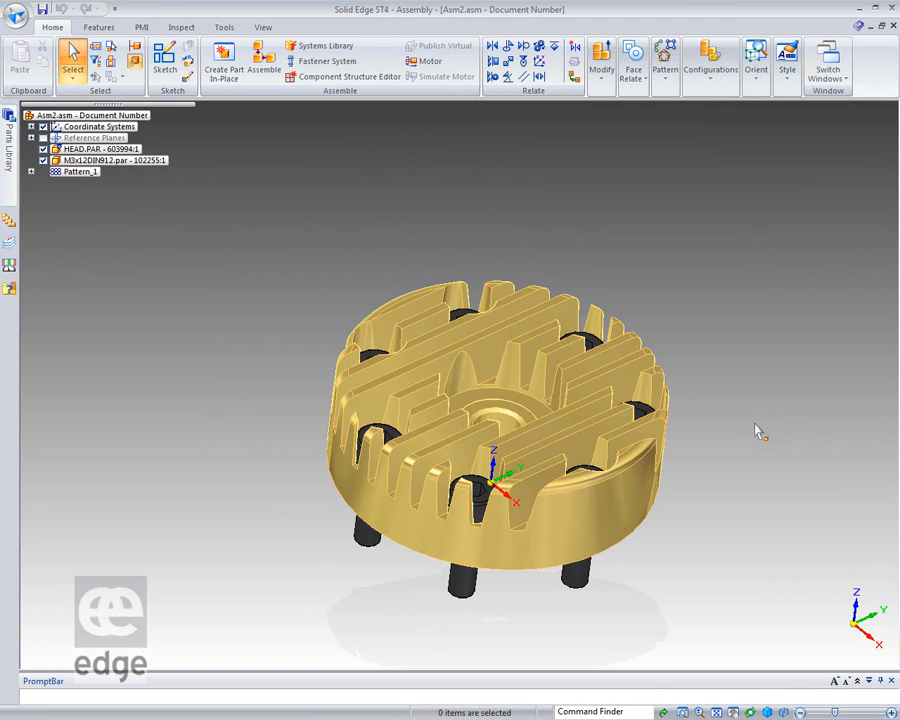
Step: Edit the head's circular hole pattern in place to suppress the front-left occurrence, and return to the assembly
mouse_move(783, 438)
middle_mouse_down()
mouse_move(779, 527)
mouse_move(753, 503)
mouse_move(783, 465)
mouse_move(769, 490)
mouse_move(761, 476)
mouse_move(765, 502)
middle_mouse_up()
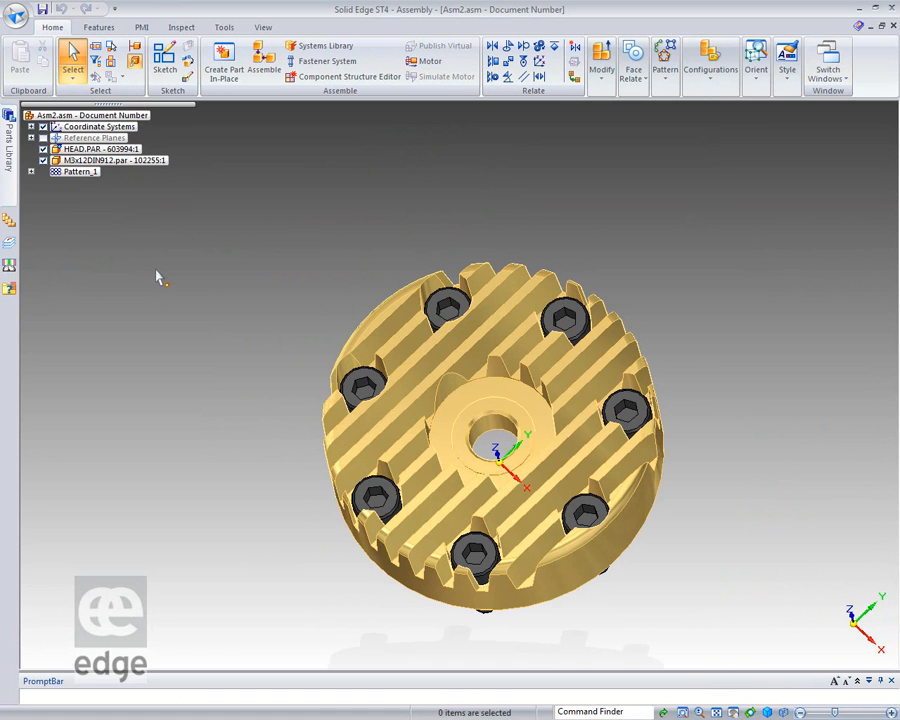
left_click(125, 150)
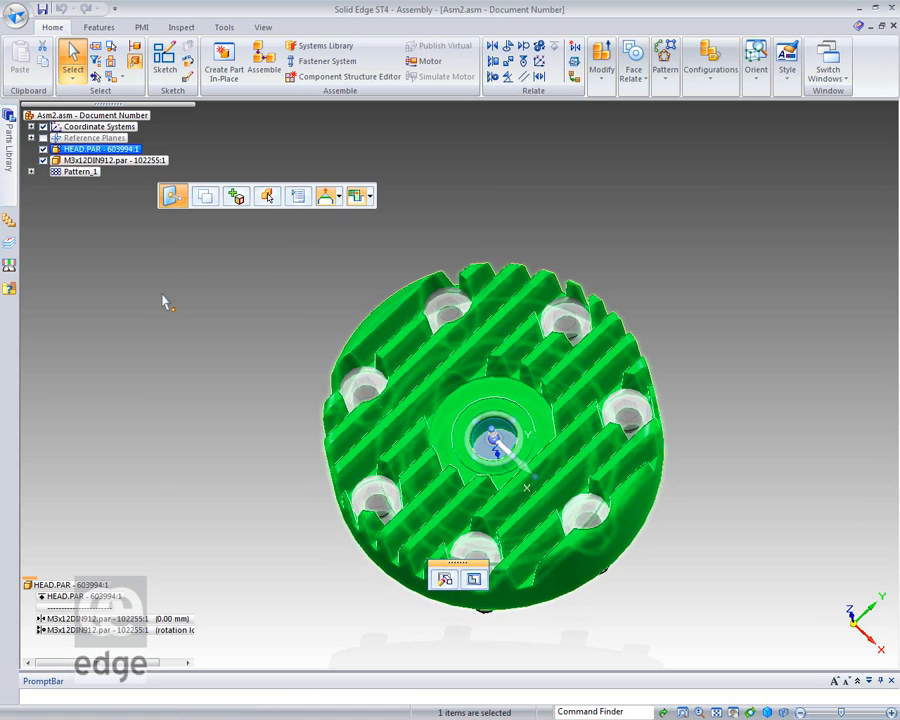
right_click(165, 302)
left_click(365, 410)
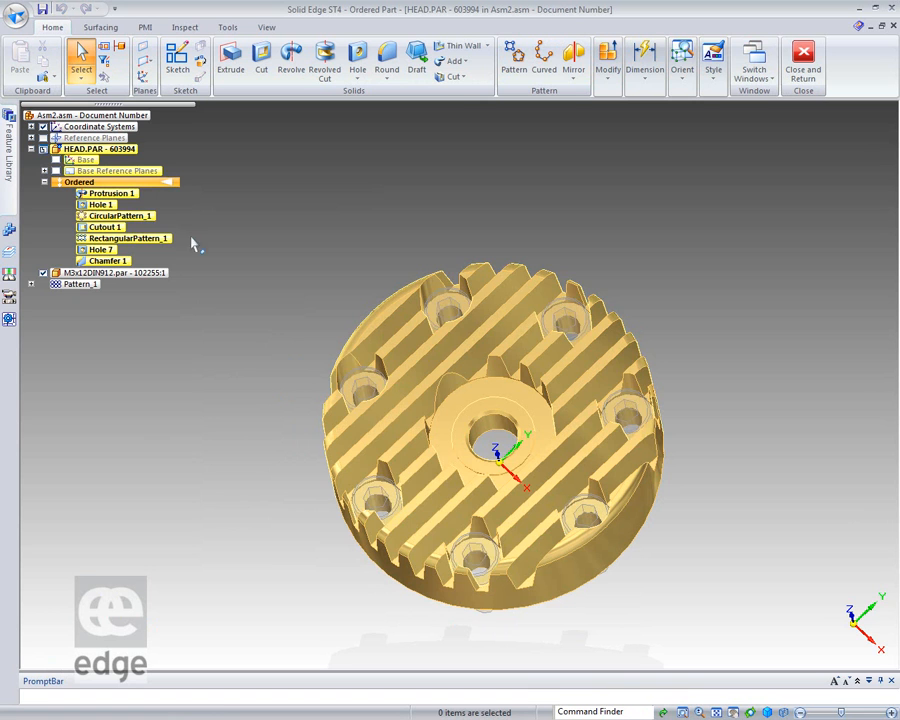
left_click(121, 216)
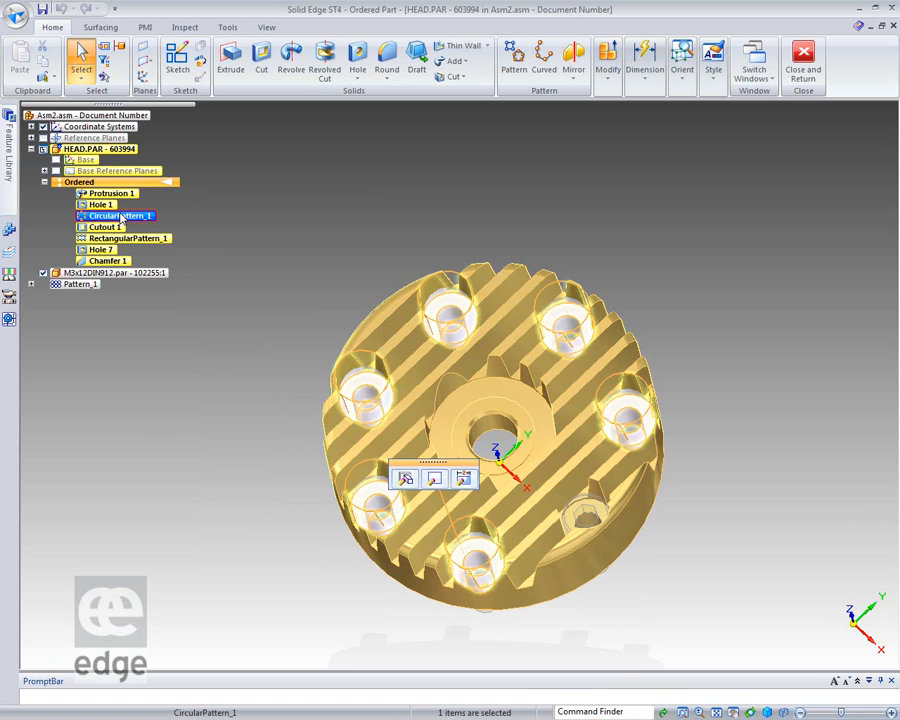
left_click(463, 478)
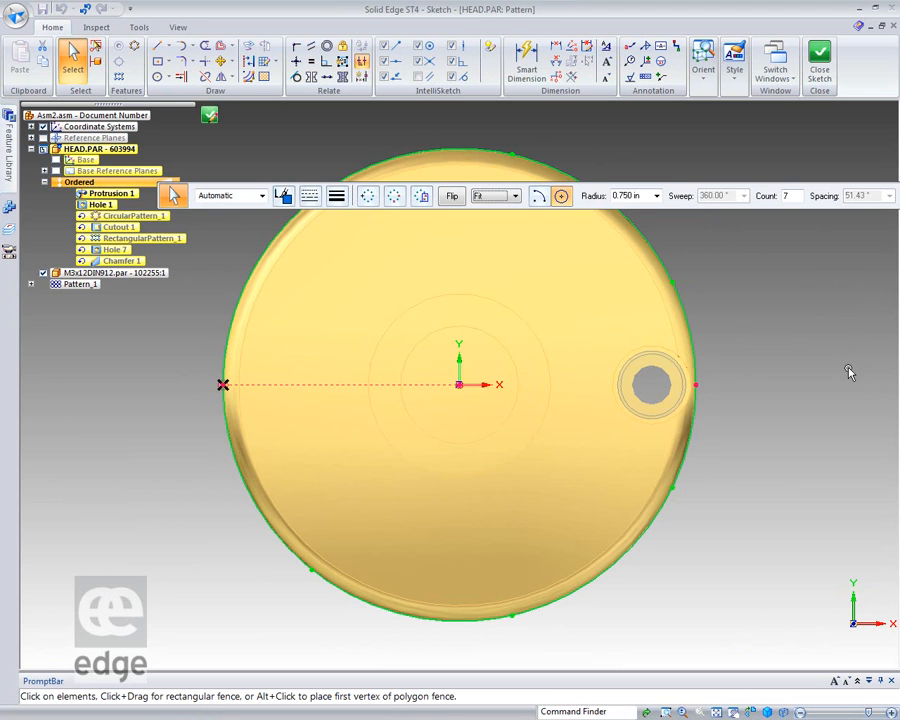
left_click(394, 197)
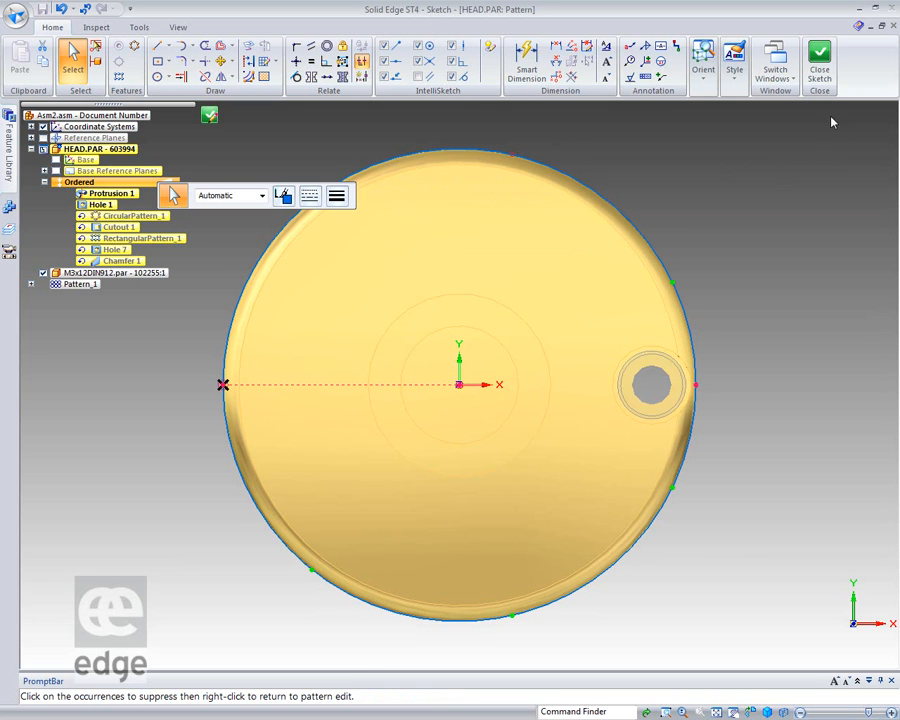
left_click(820, 60)
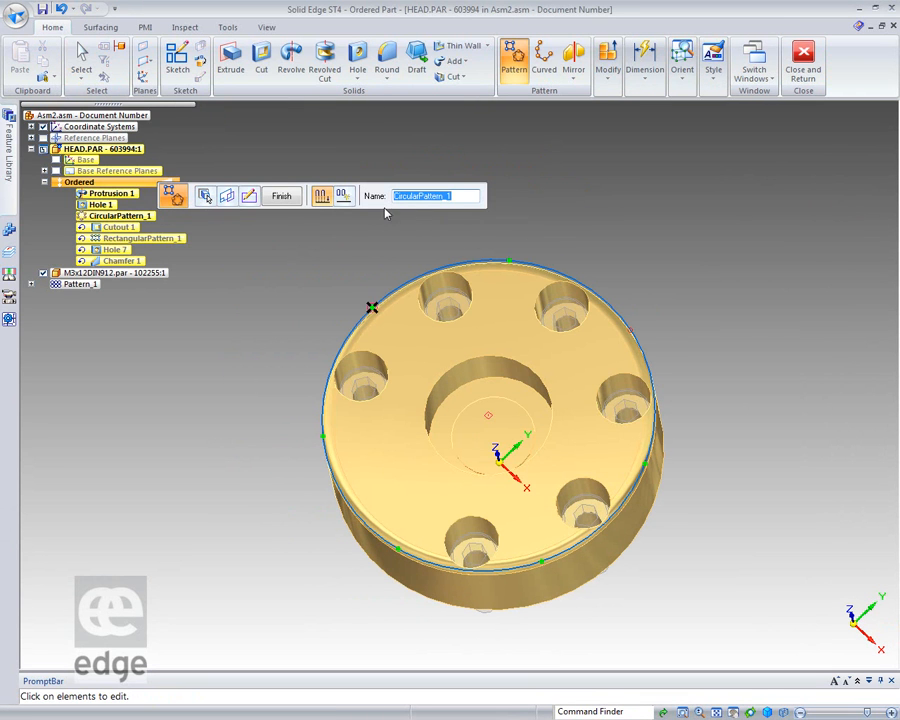
left_click(281, 196)
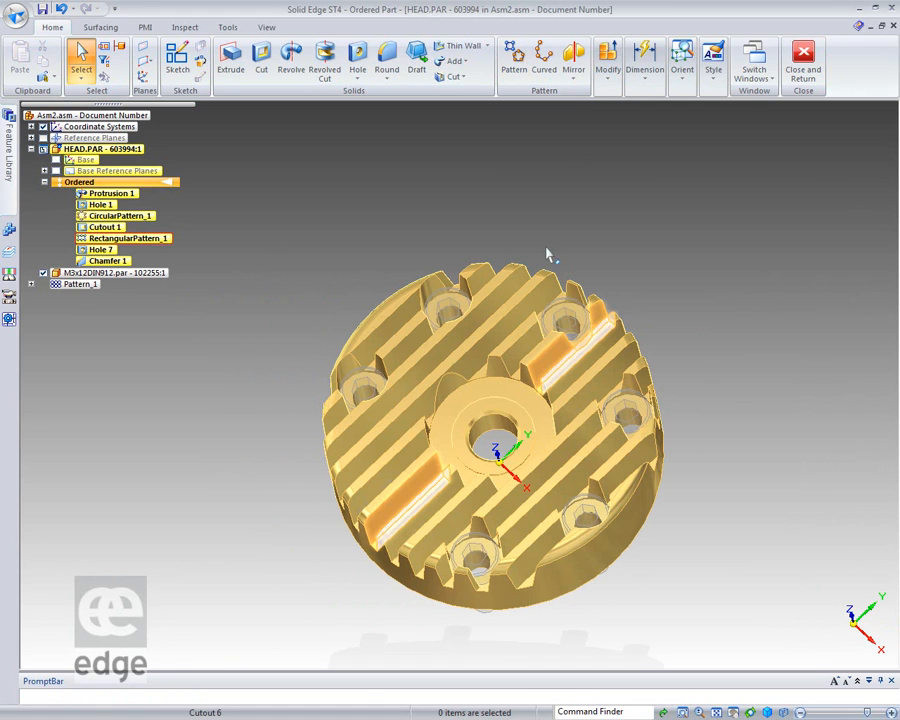
left_click(806, 62)
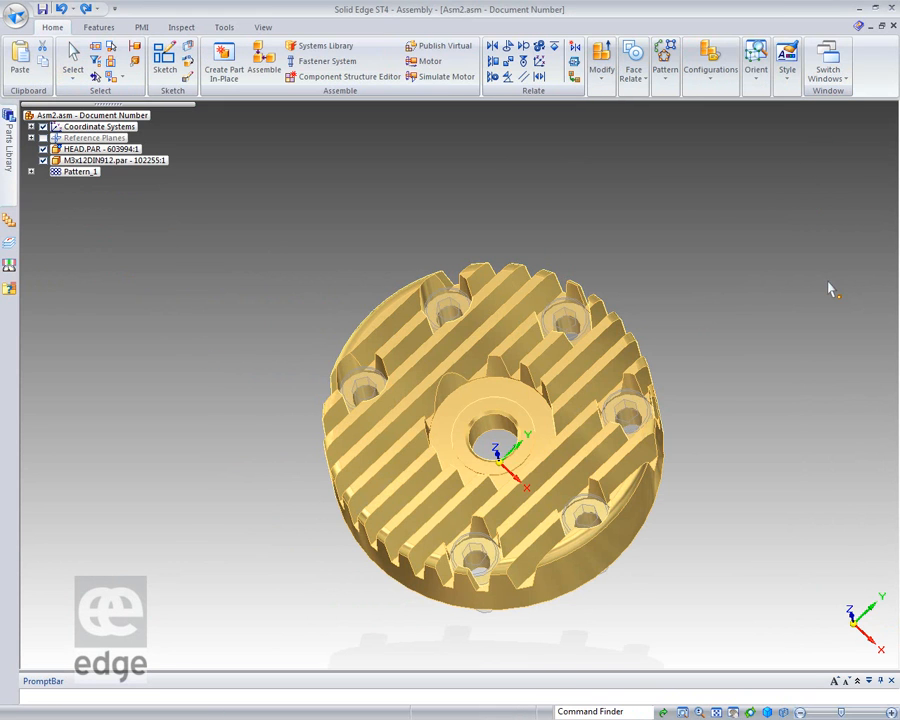
Step: Inspect the patterned screws on the head, and close the assembly without saving its changes
middle_click_drag(828, 290, 809, 354)
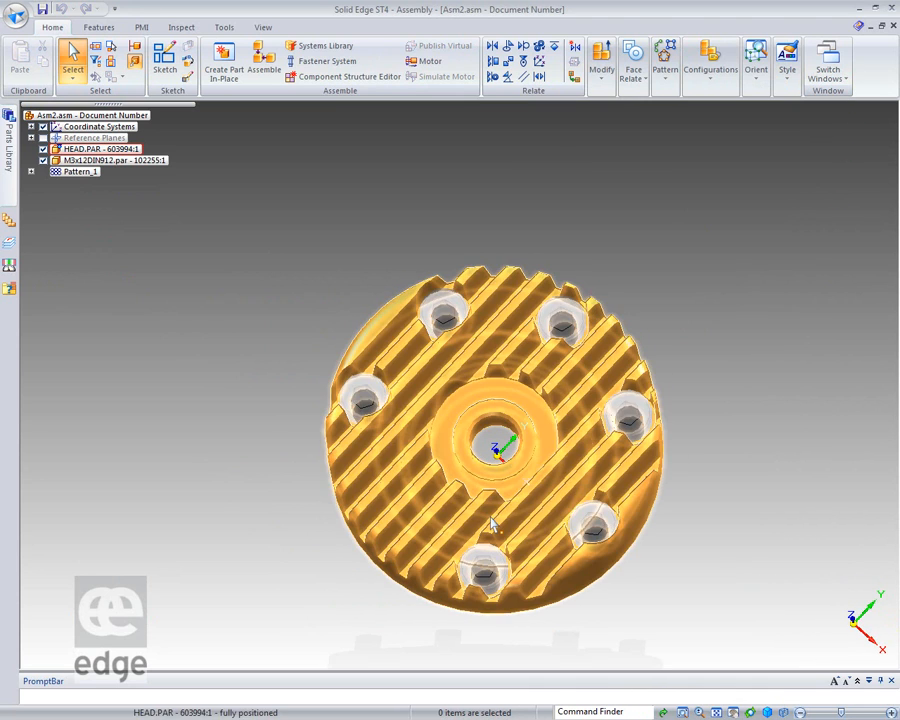
mouse_move(781, 354)
middle_mouse_down()
mouse_move(804, 251)
mouse_move(743, 251)
mouse_move(820, 223)
mouse_move(775, 332)
middle_mouse_up()
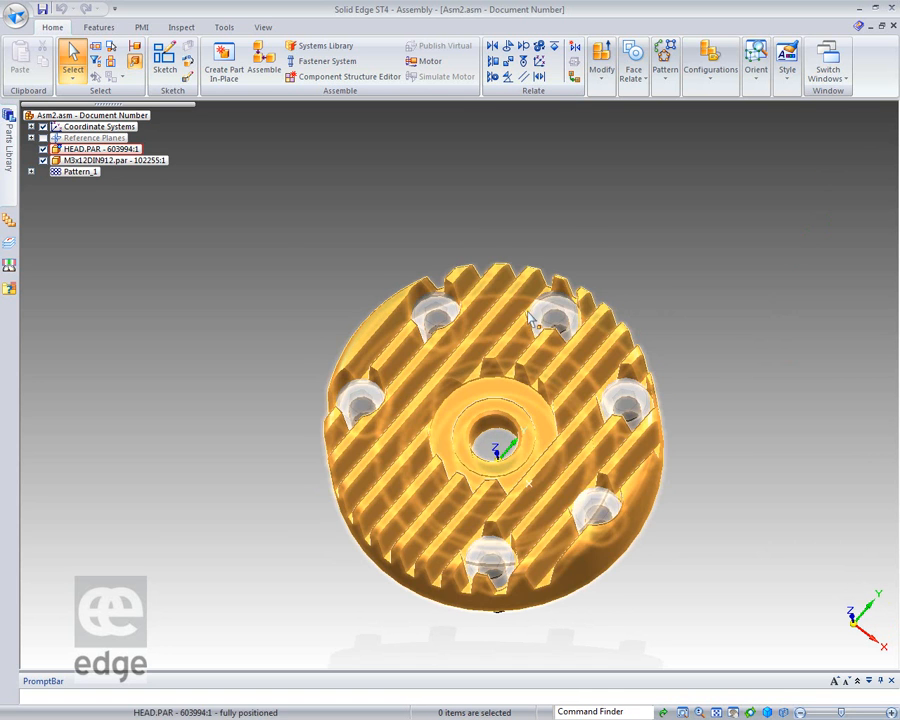
left_click(893, 27)
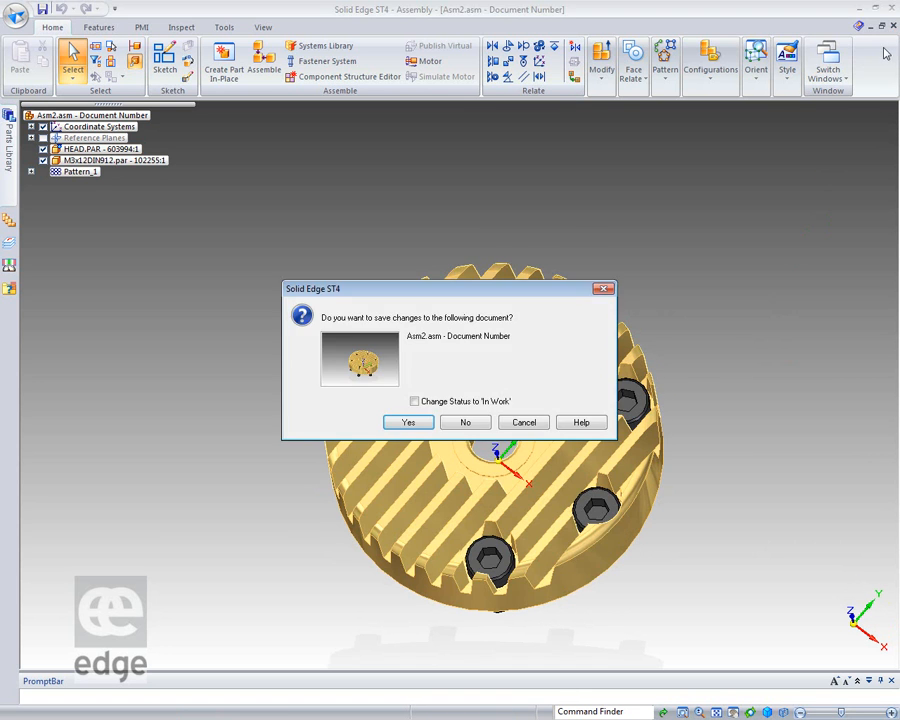
left_click(463, 422)
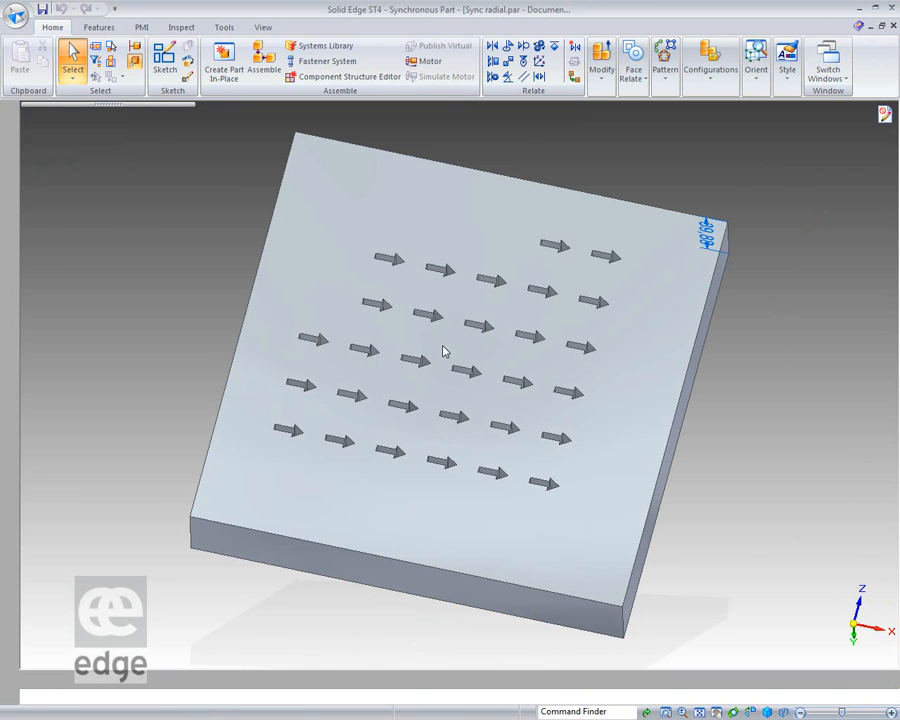
Step: Create a new assembly document from the default ISO Assembly template
left_click(15, 14)
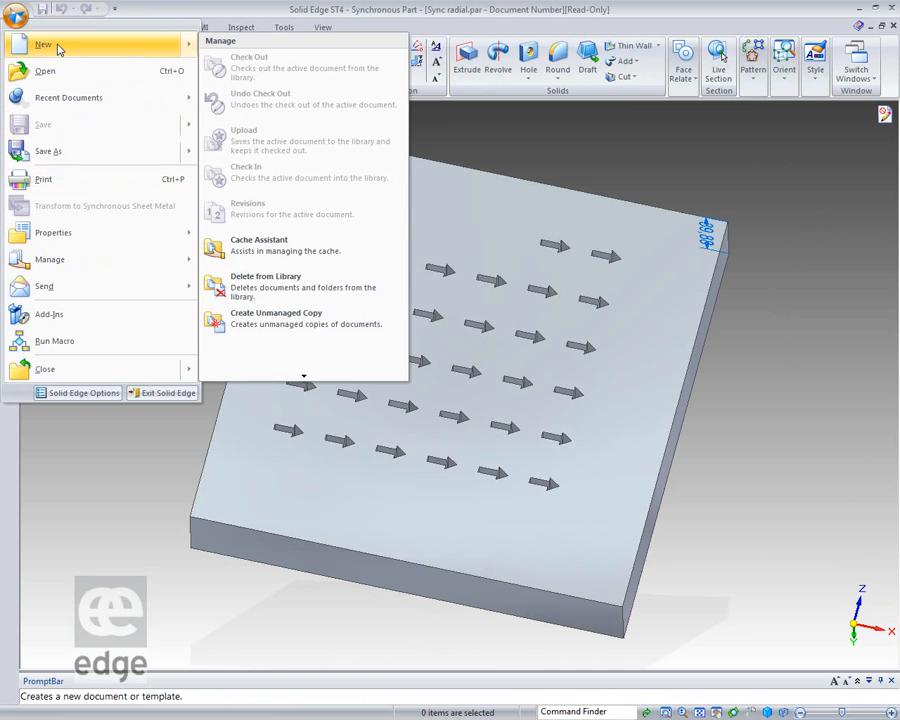
mouse_move(58, 46)
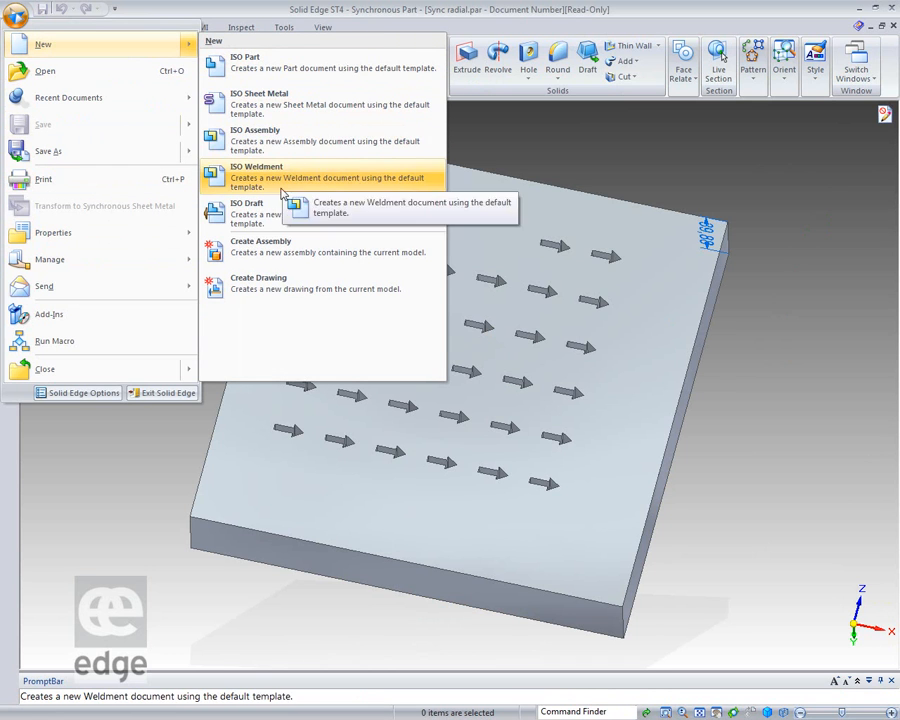
left_click(258, 146)
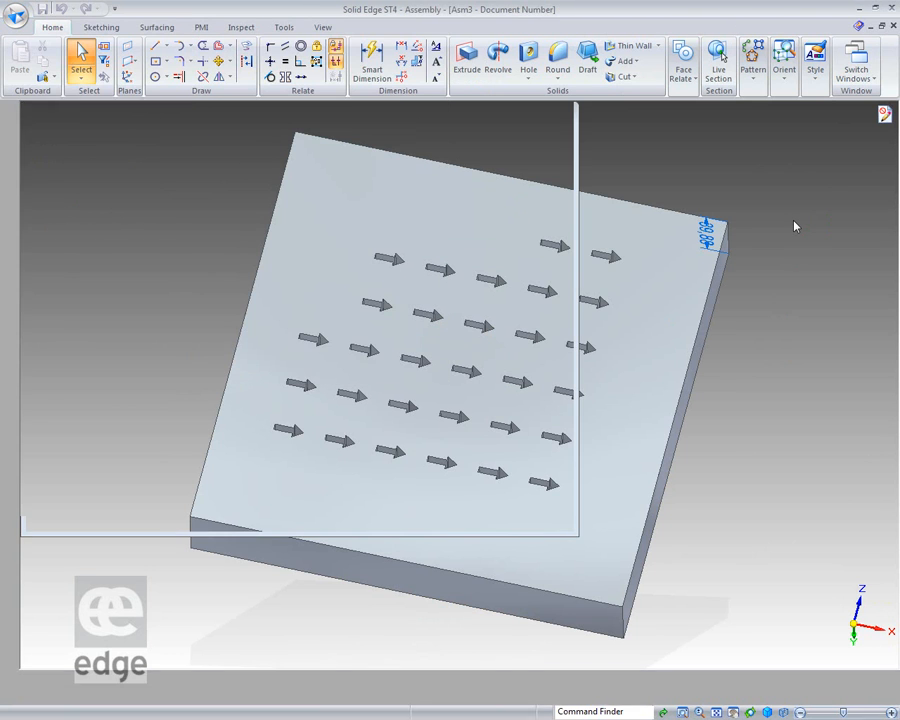
middle_click_drag(444, 301, 474, 447)
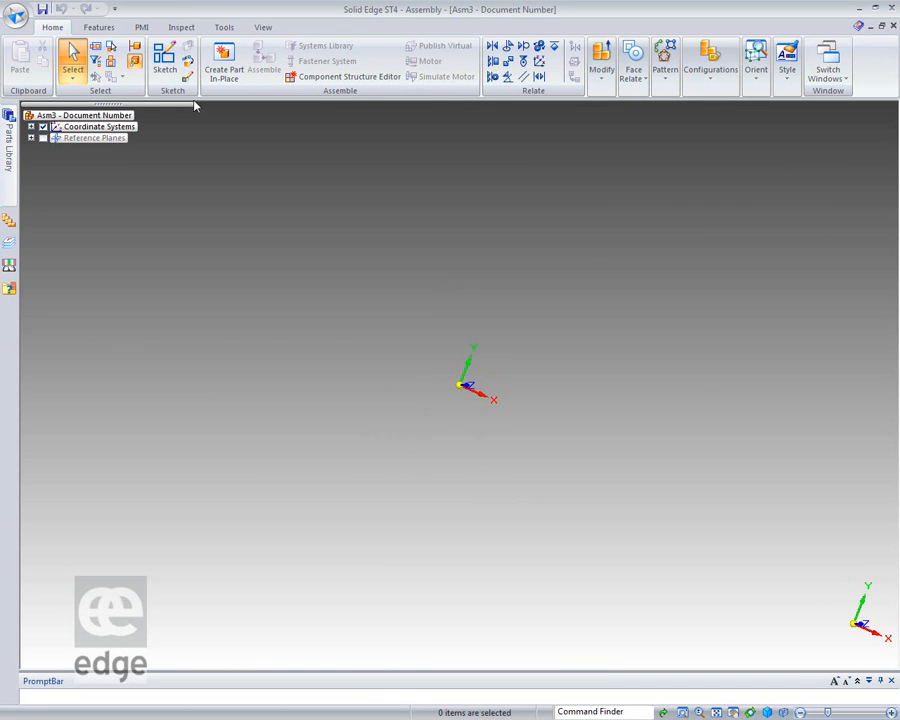
Step: Start an assembly sketch on the XY plane and draw a circle about 1.63 mm in diameter on the negative X side of the origin
left_click(165, 58)
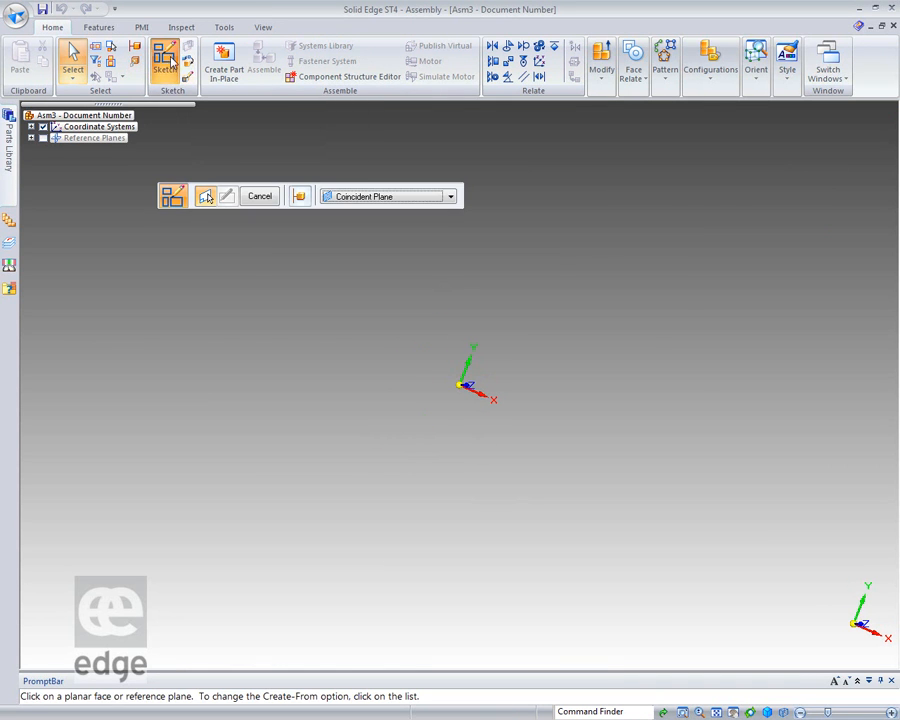
left_click(506, 370)
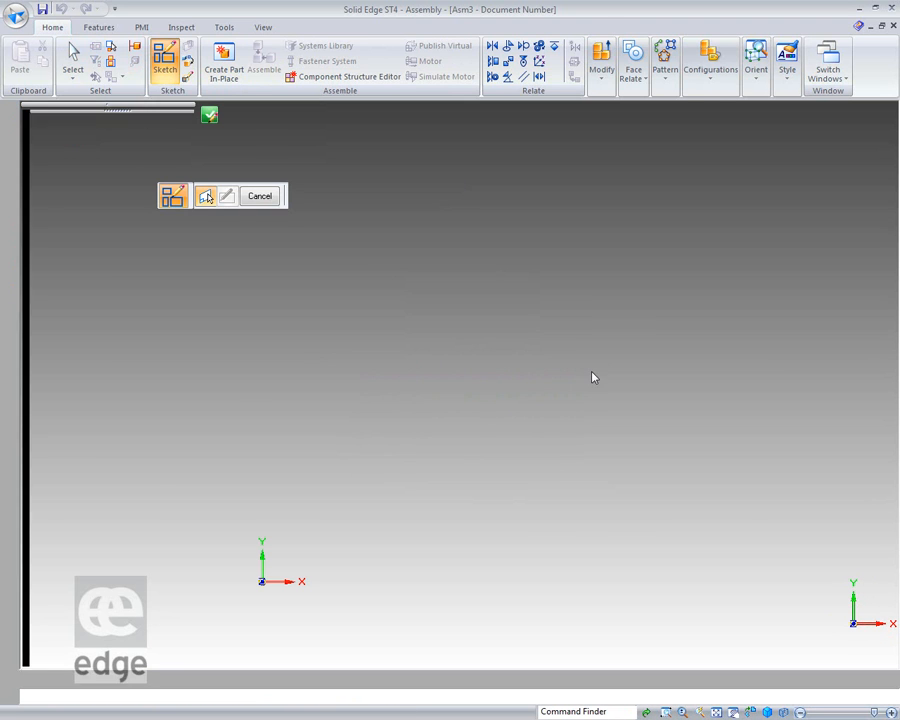
left_click(157, 76)
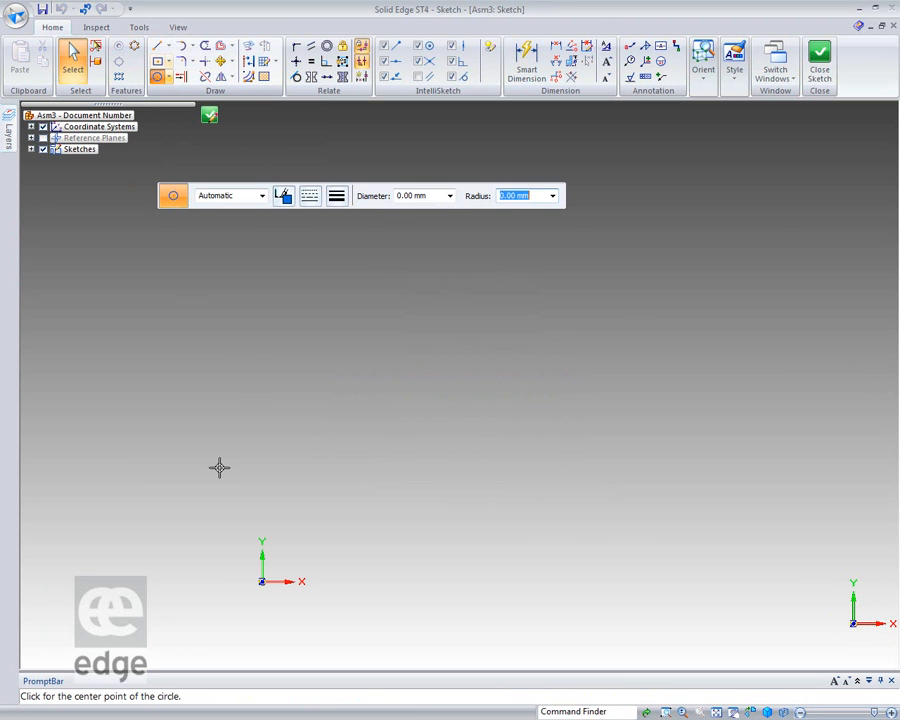
left_click(197, 582)
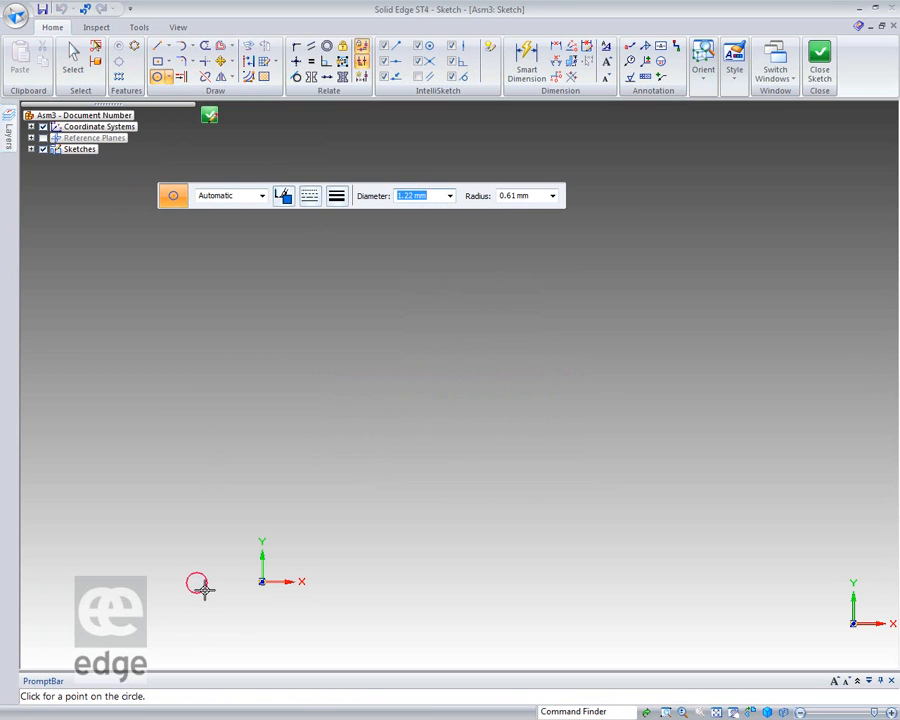
left_click(206, 590)
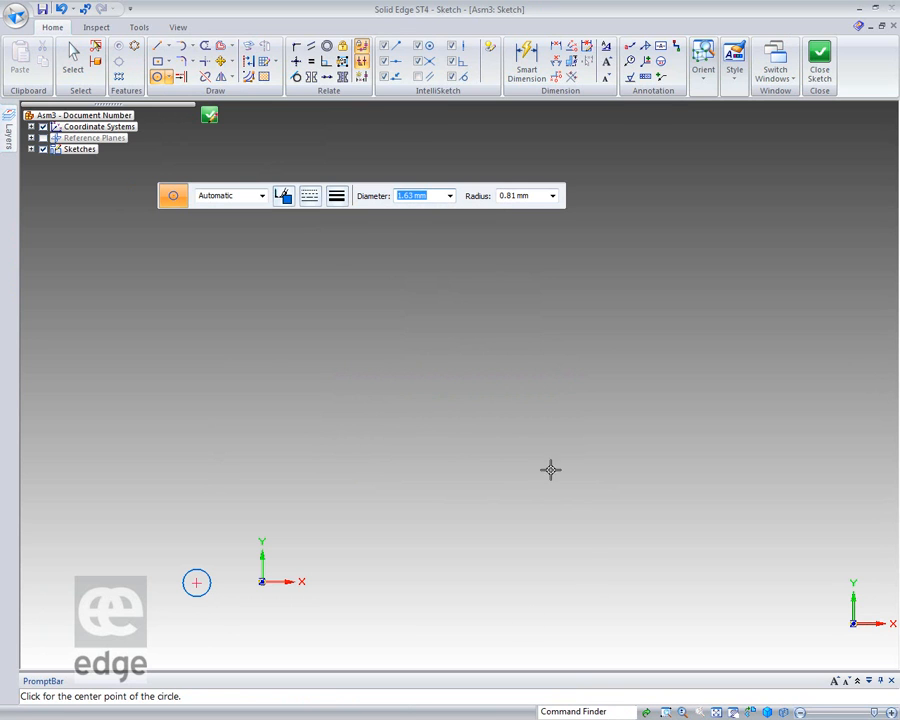
Step: Sketch a rectangular Fit pattern, X count 1 and Y count 5, about 2.96 by 25.20 mm, starting near the circle's center, and close the sketch
left_click(122, 84)
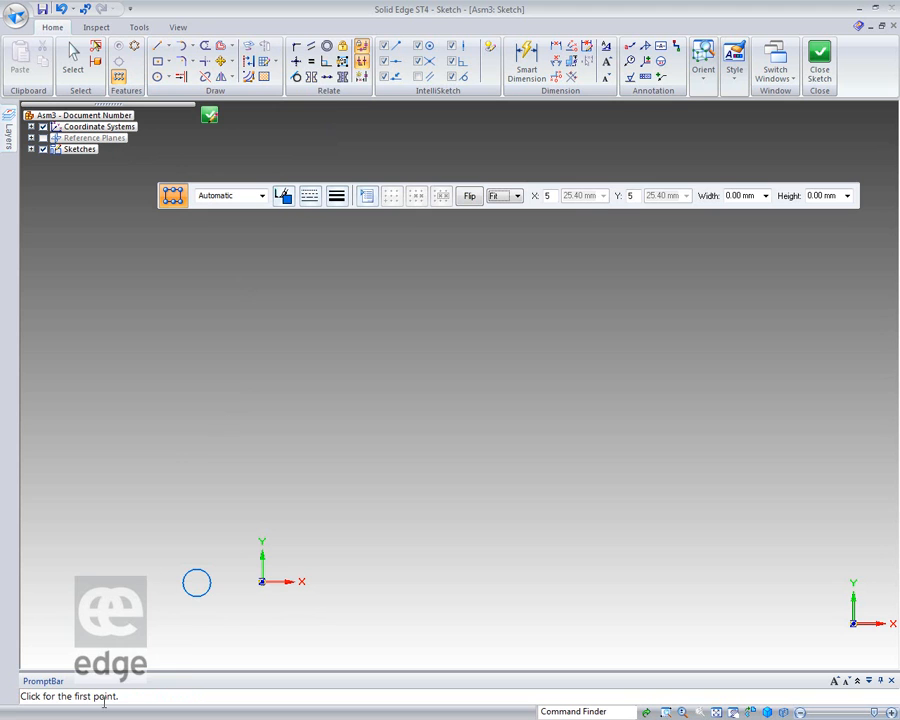
left_click(199, 582)
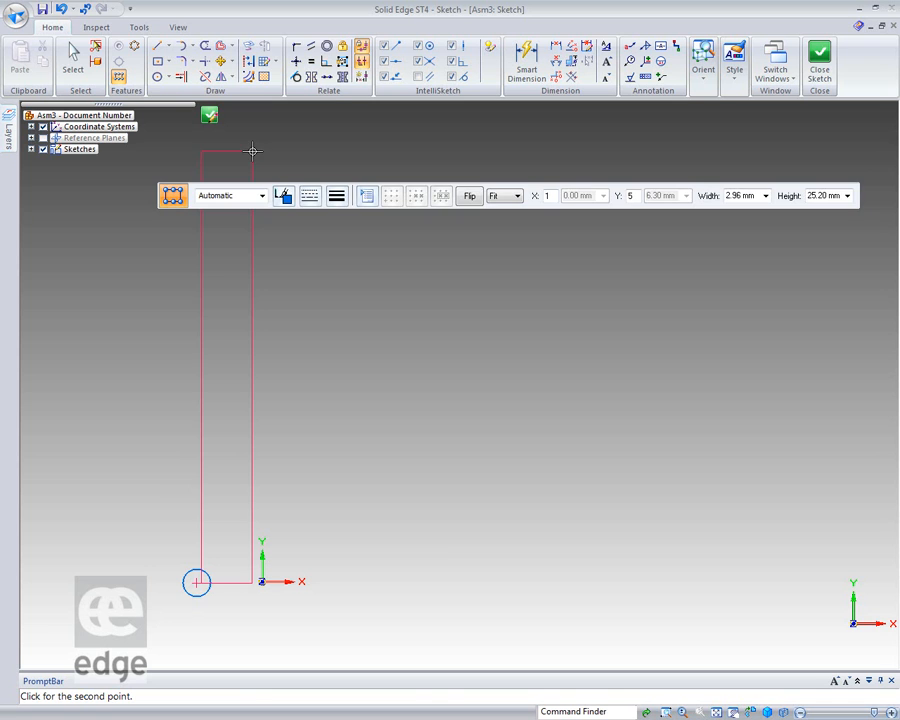
left_click(252, 151)
key("Escape")
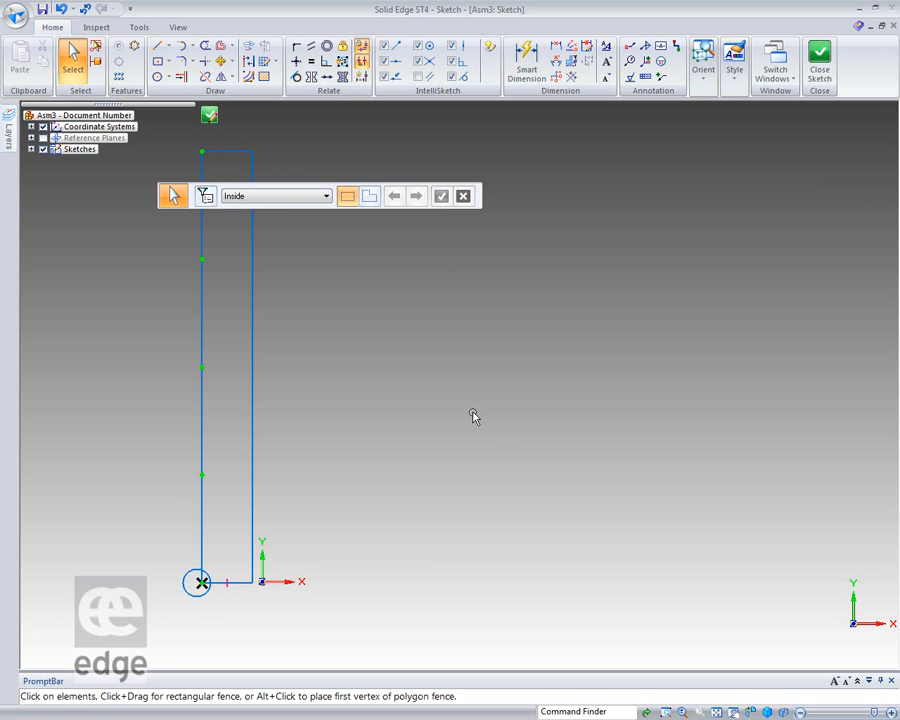
mouse_move(466, 476)
middle_mouse_down()
mouse_move(474, 402)
mouse_move(446, 371)
middle_mouse_up()
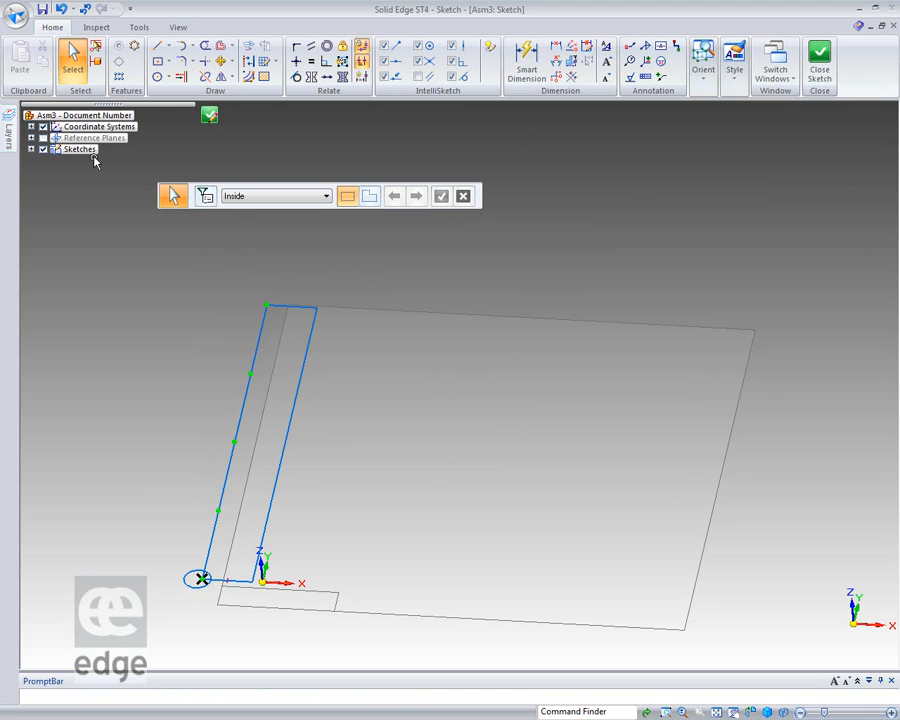
left_click(819, 65)
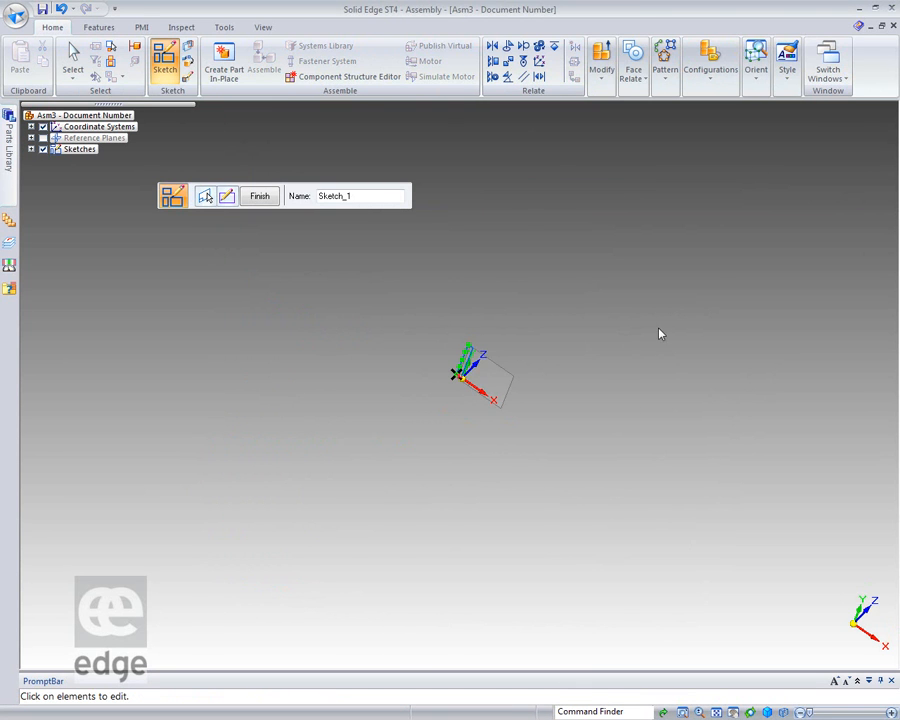
mouse_move(593, 350)
middle_mouse_down()
mouse_move(683, 299)
mouse_move(665, 287)
mouse_move(612, 304)
middle_mouse_up()
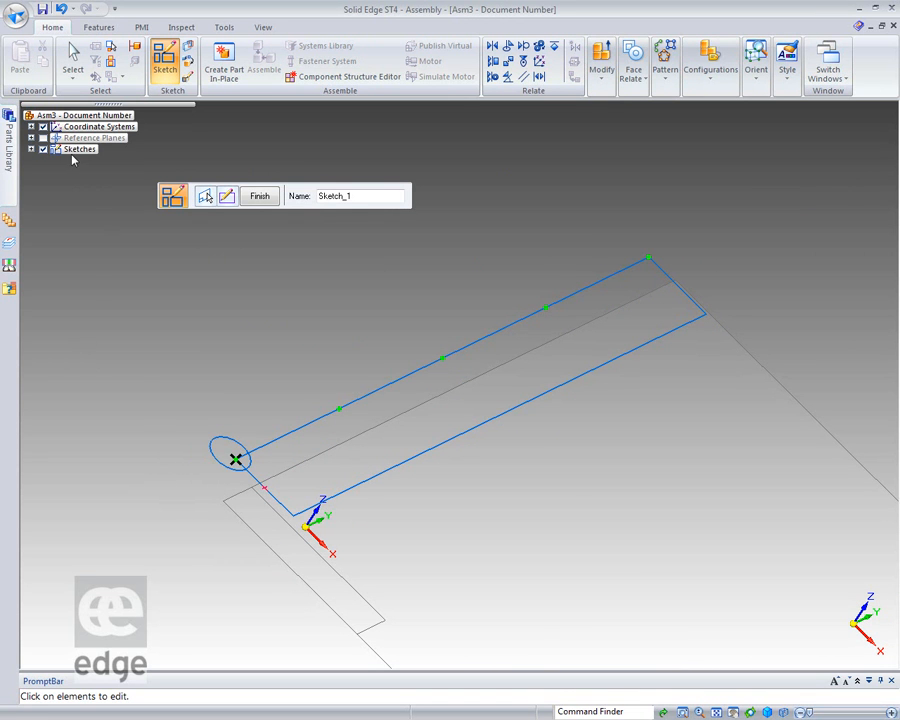
Step: Finish the sketch command, hide Sketch_1 and show it again
left_click(31, 149)
left_click(58, 161)
key("Escape")
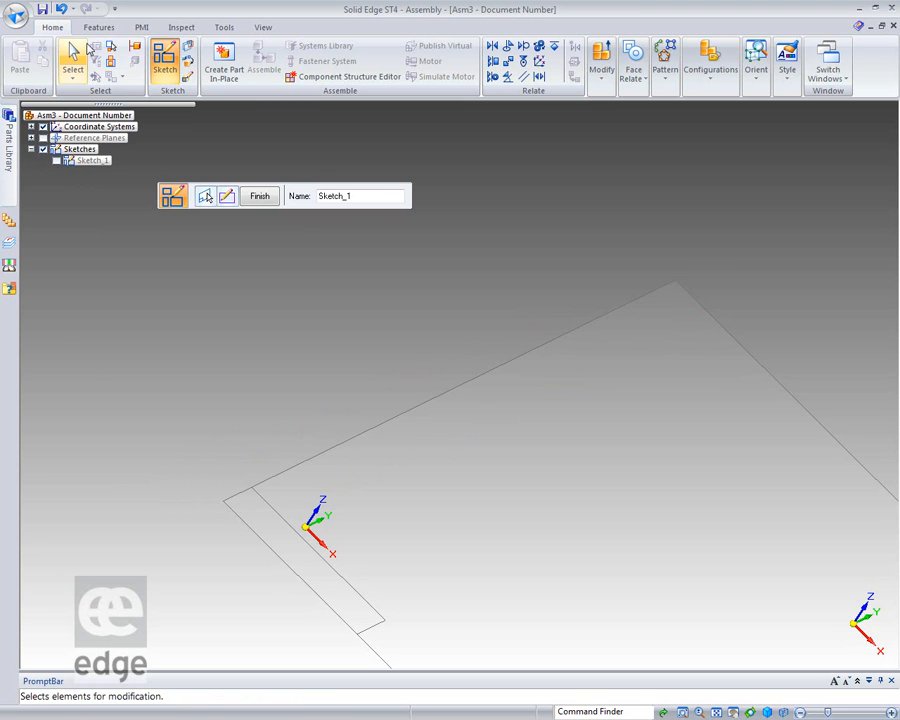
left_click(86, 166)
left_click(57, 161)
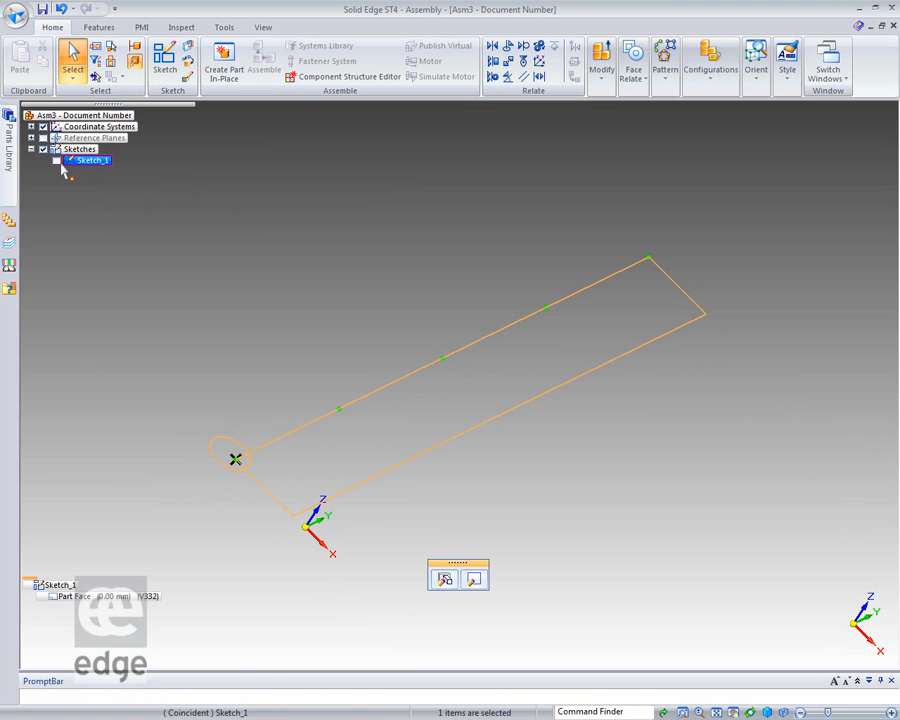
Step: Edit the profile of Sketch_1 to connect the pattern's reference point to the circle's center, and finish the sketch
right_click(88, 167)
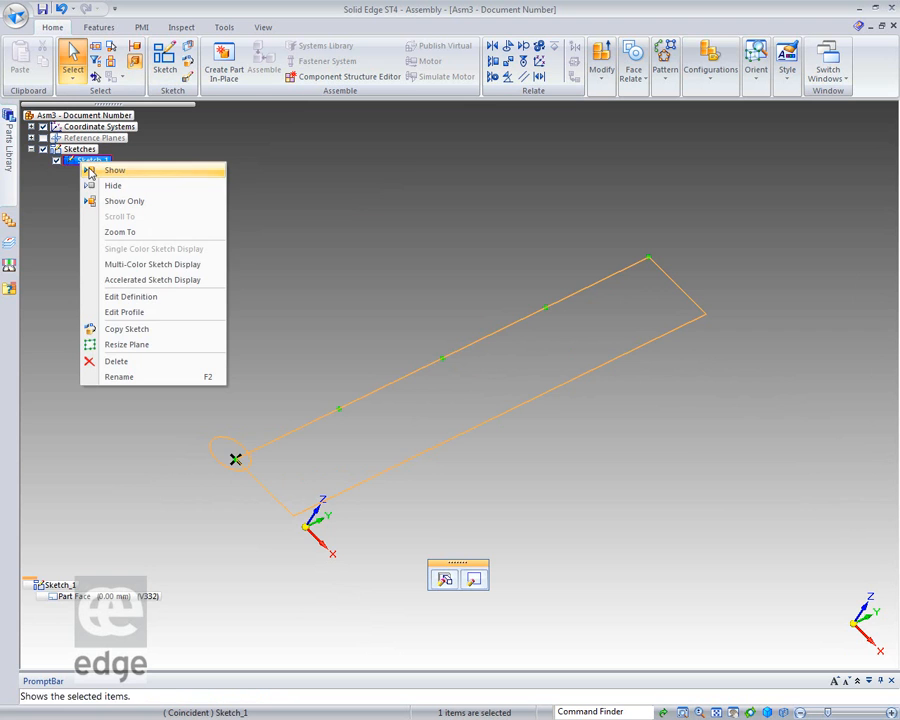
left_click(161, 312)
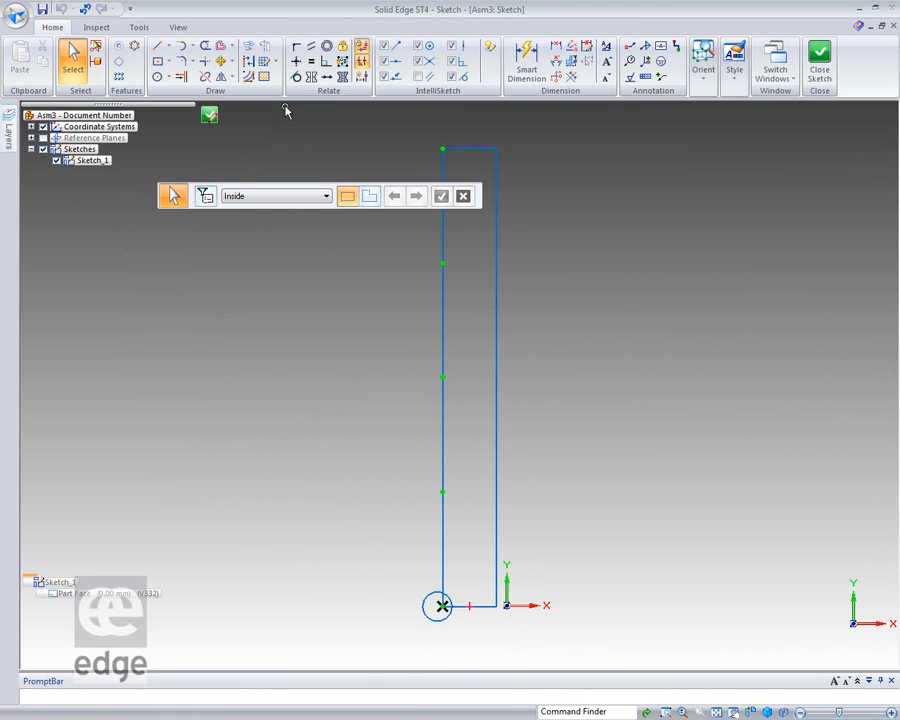
left_click(296, 46)
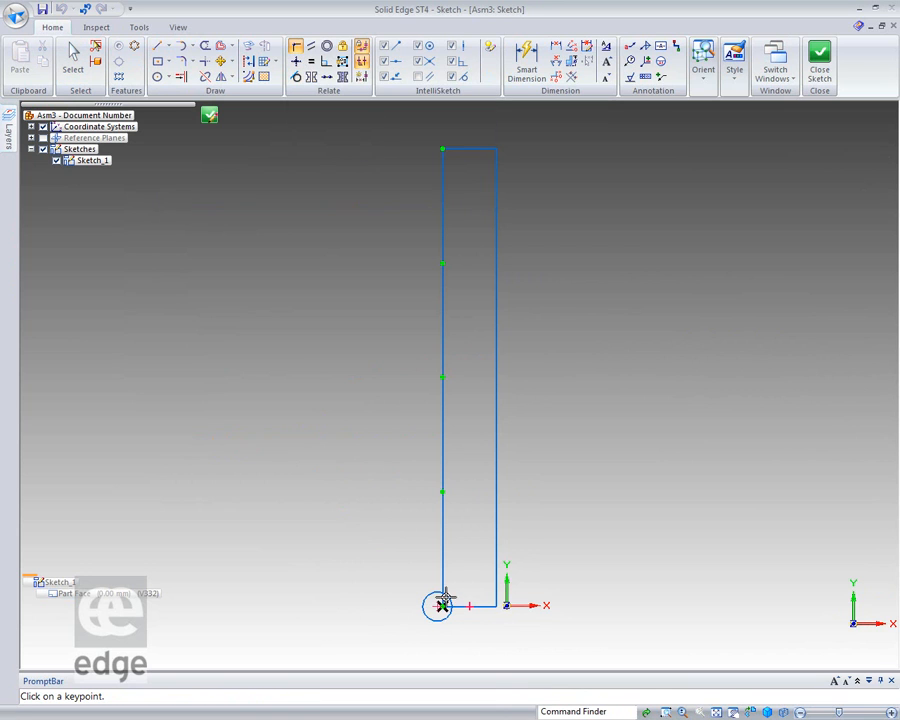
left_click(441, 606)
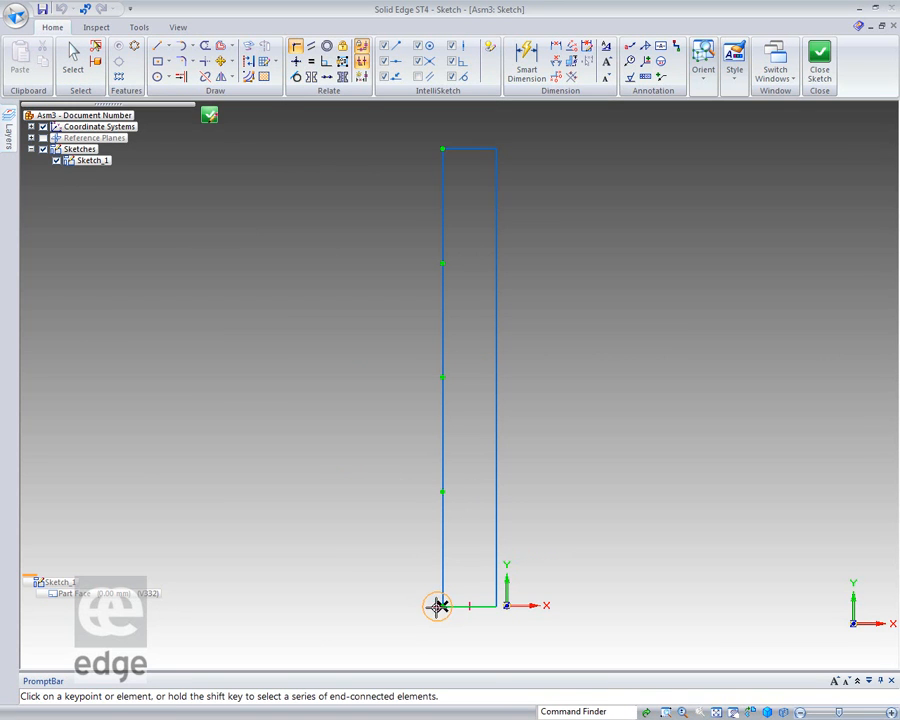
left_click(440, 606)
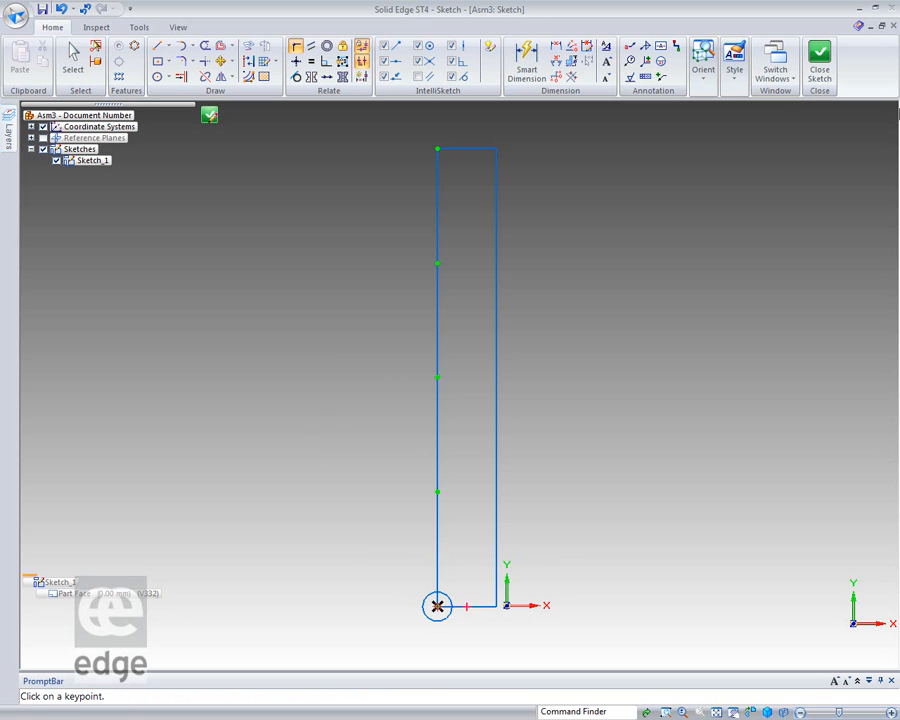
left_click(826, 68)
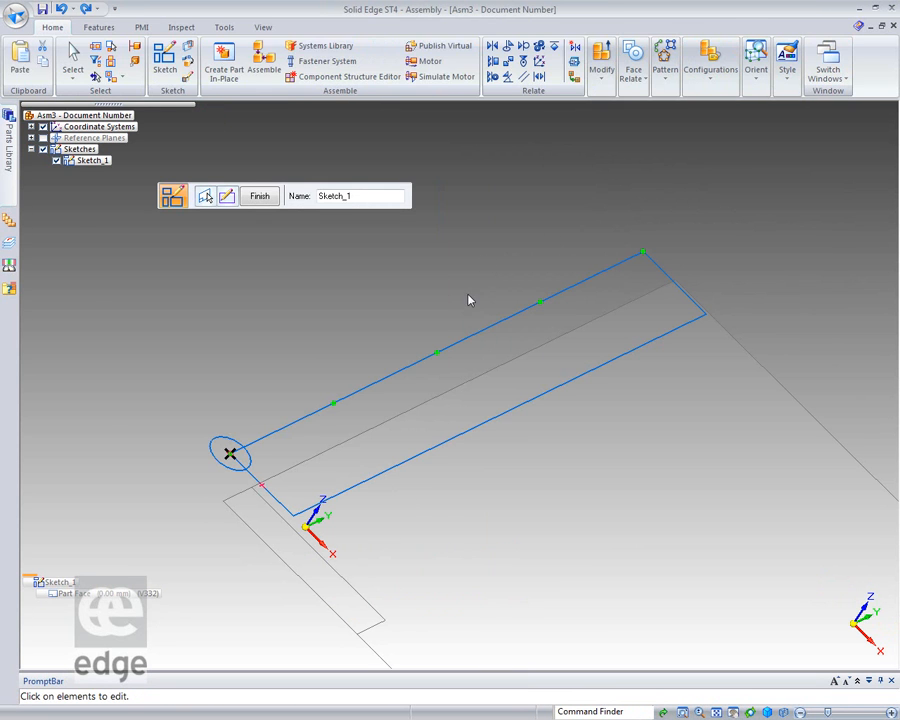
left_click(73, 60)
left_click(143, 211)
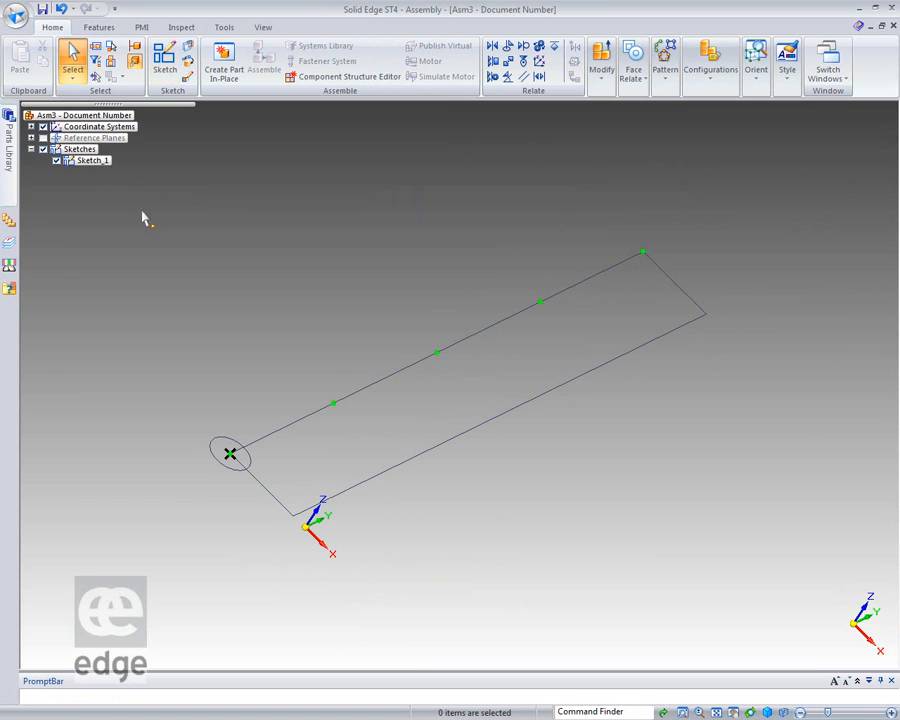
Step: Place M3x12DIN912.par in the assembly and delete its ground relationship
left_click(7, 168)
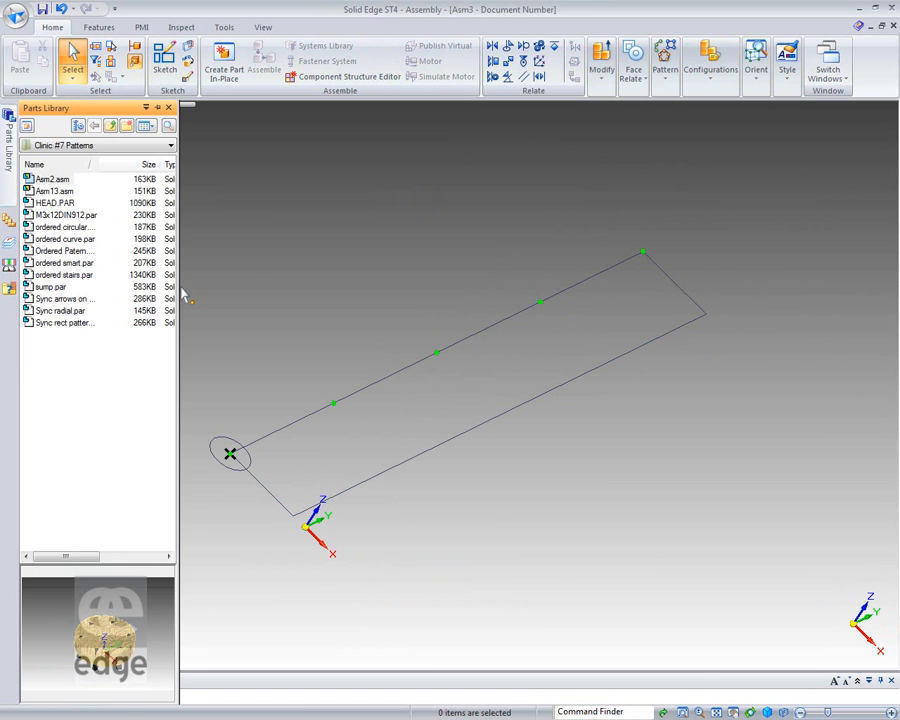
left_click(58, 216)
left_click_drag(55, 216, 307, 203)
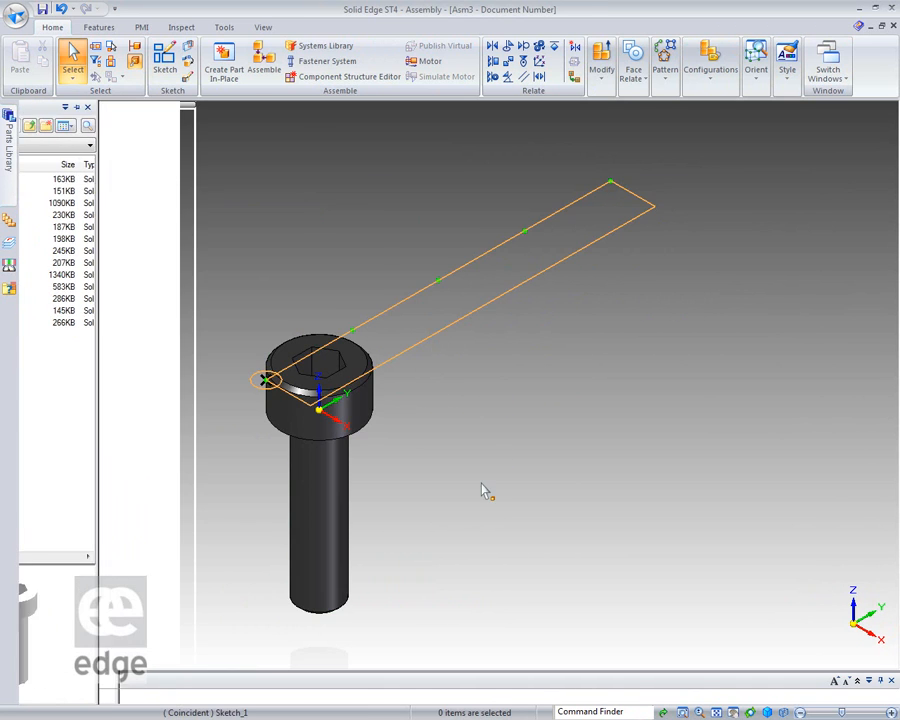
left_click(331, 535)
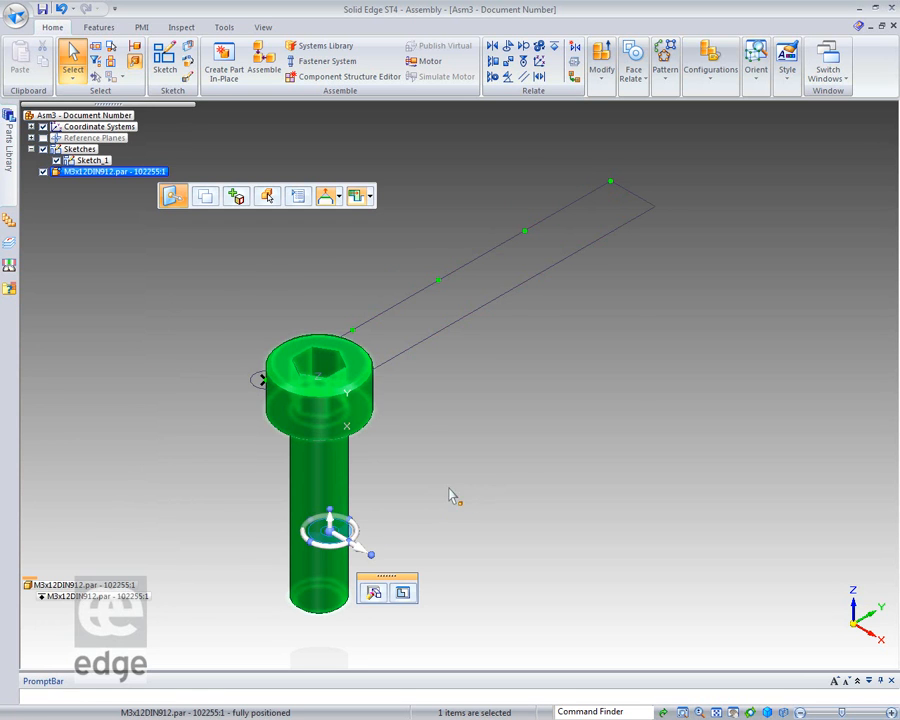
left_click(104, 597)
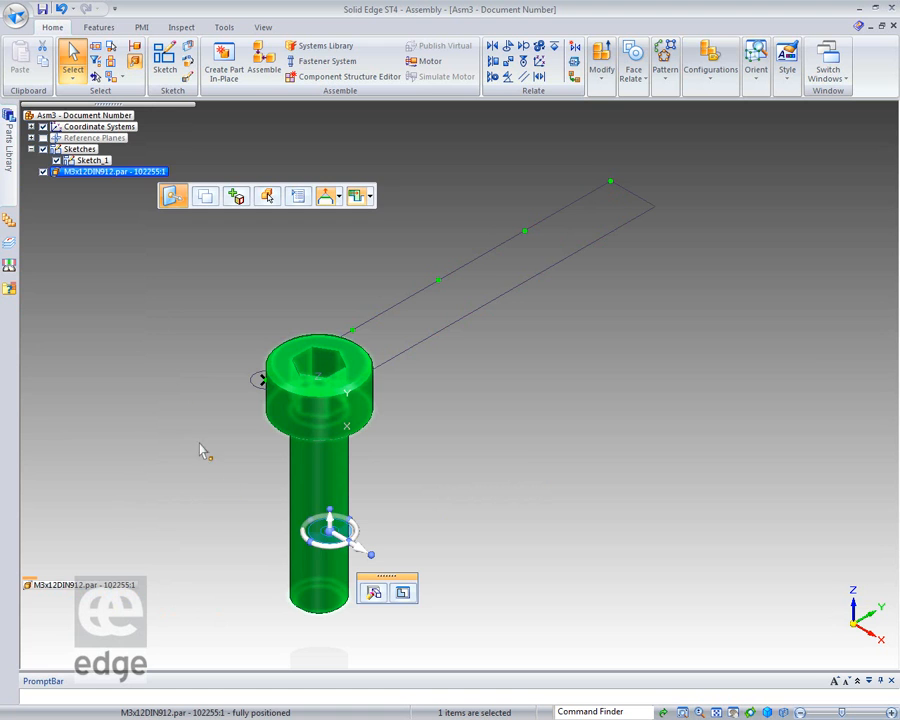
left_click(498, 442)
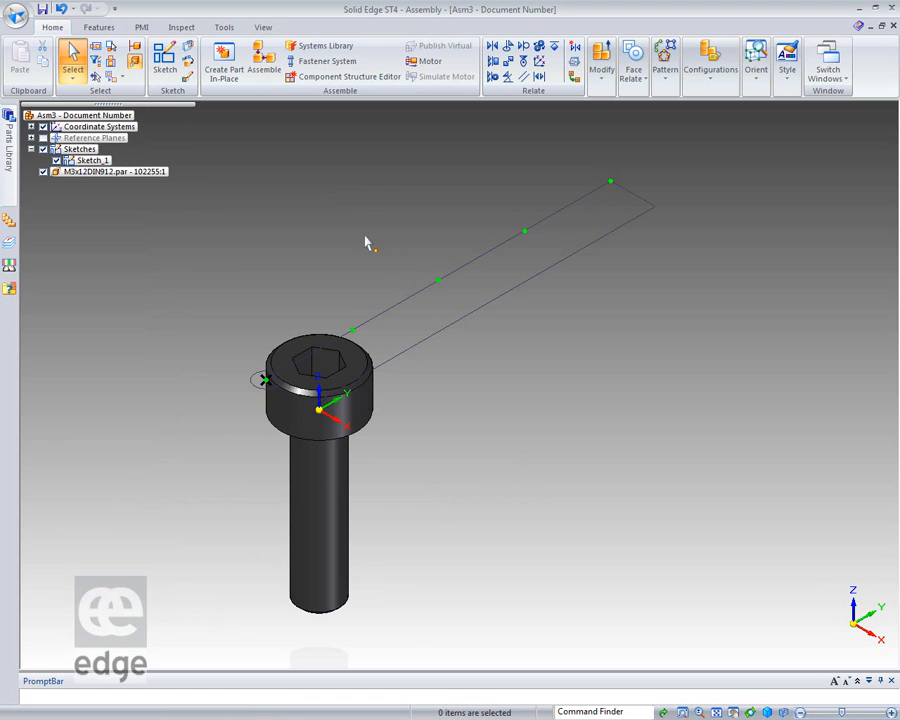
Step: Assemble the screw so the circular edge under its head aligns with the sketch circle
left_click(264, 62)
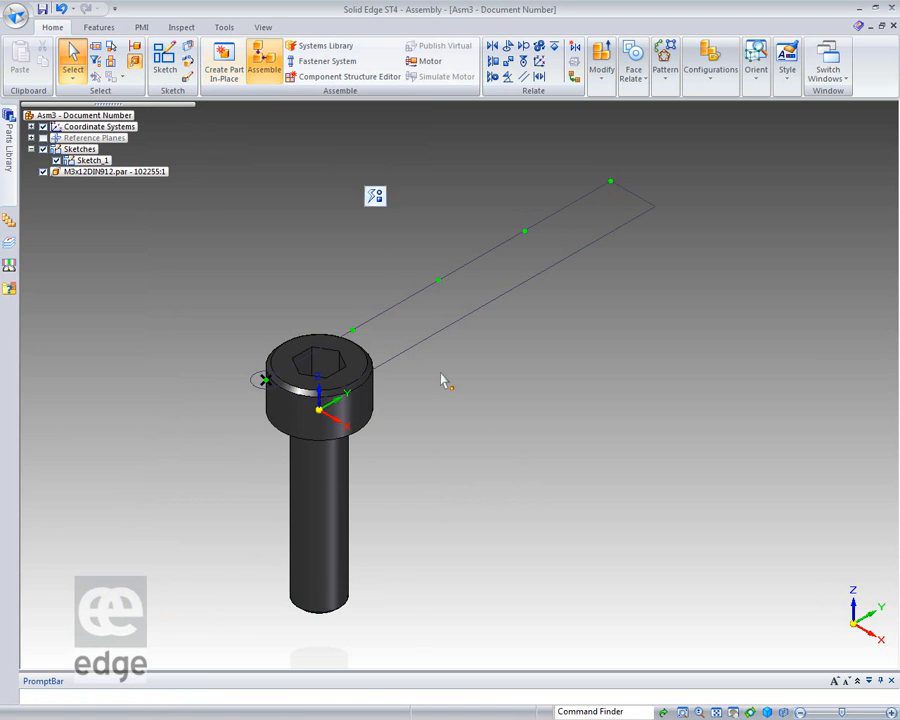
left_click(362, 436)
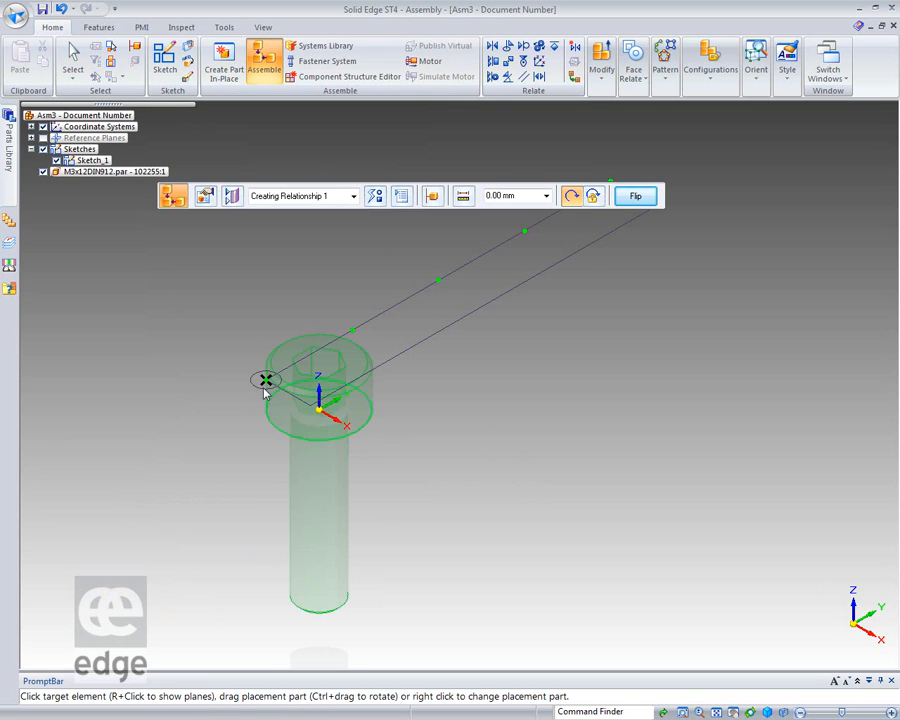
left_click(264, 393)
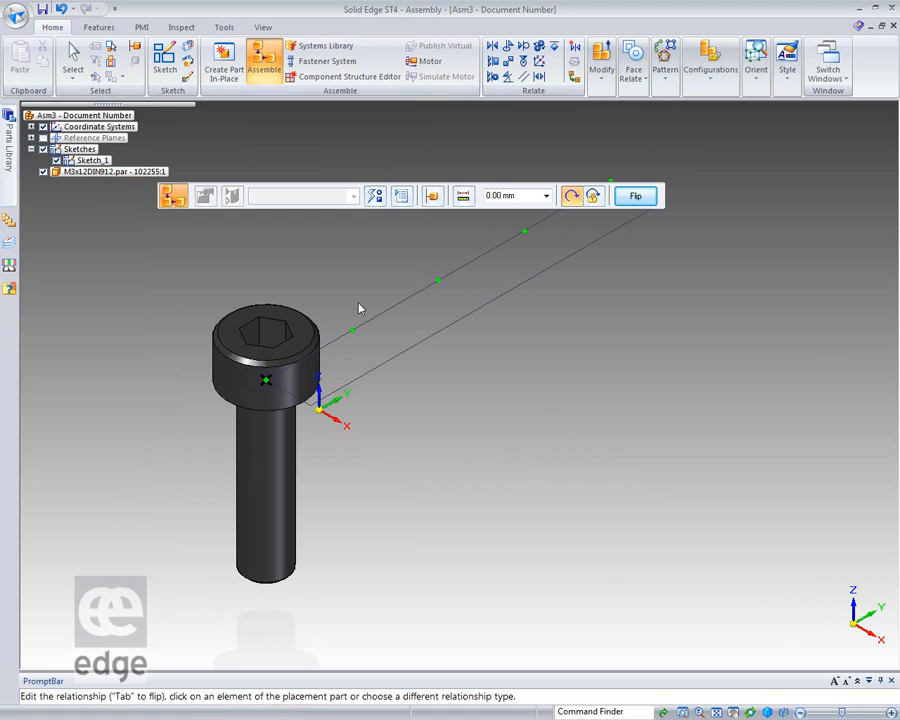
left_click(73, 52)
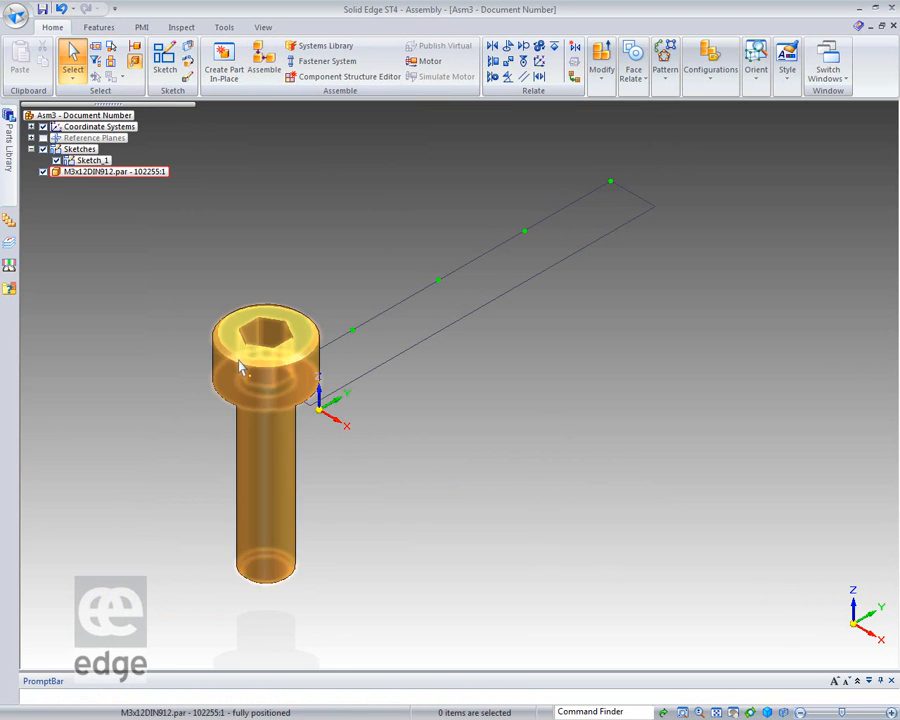
Step: Pattern the M3x12DIN912 screw along the rectangular pattern in Sketch_1, and inspect the row of screws
left_click(276, 390)
left_click(665, 72)
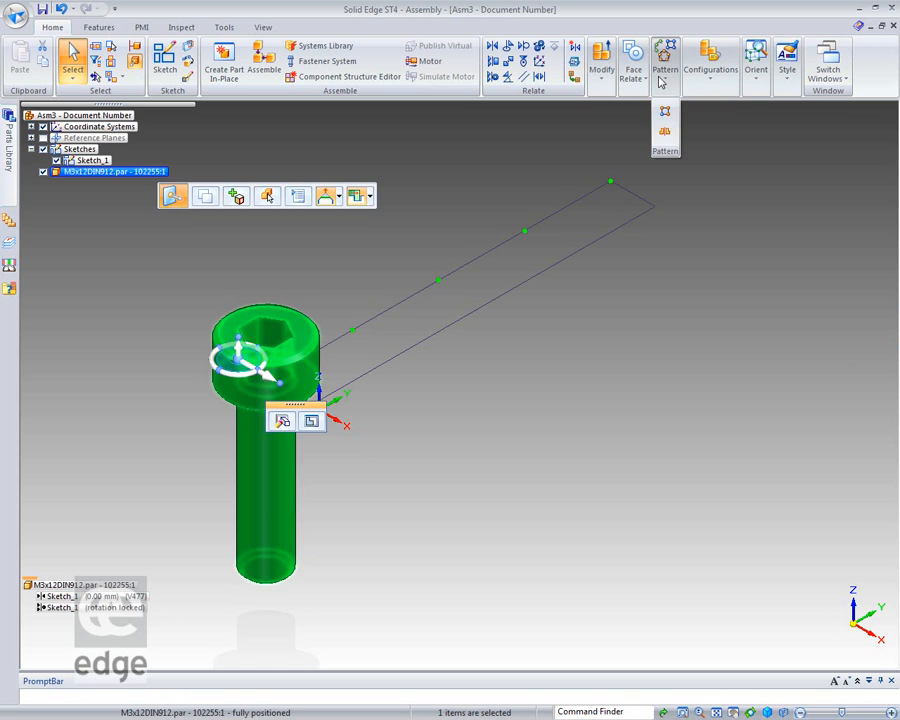
left_click(665, 116)
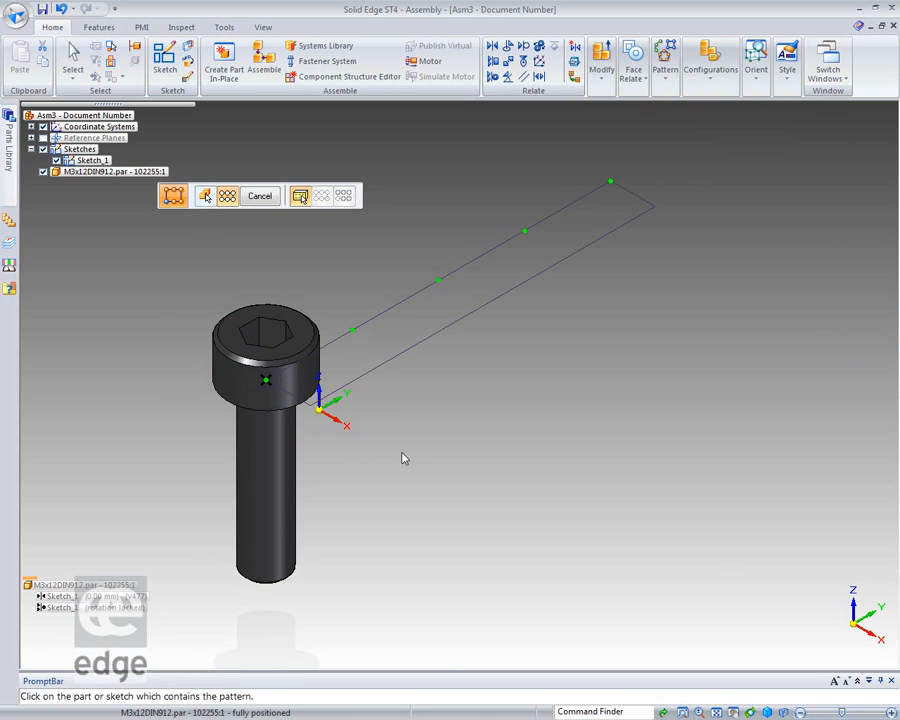
left_click(388, 360)
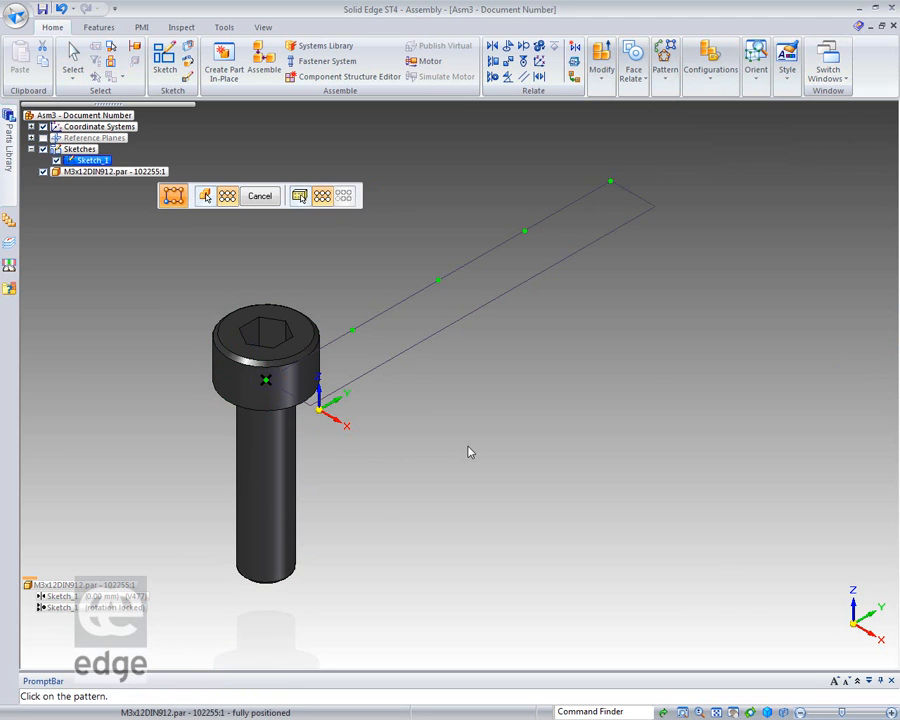
left_click(353, 338)
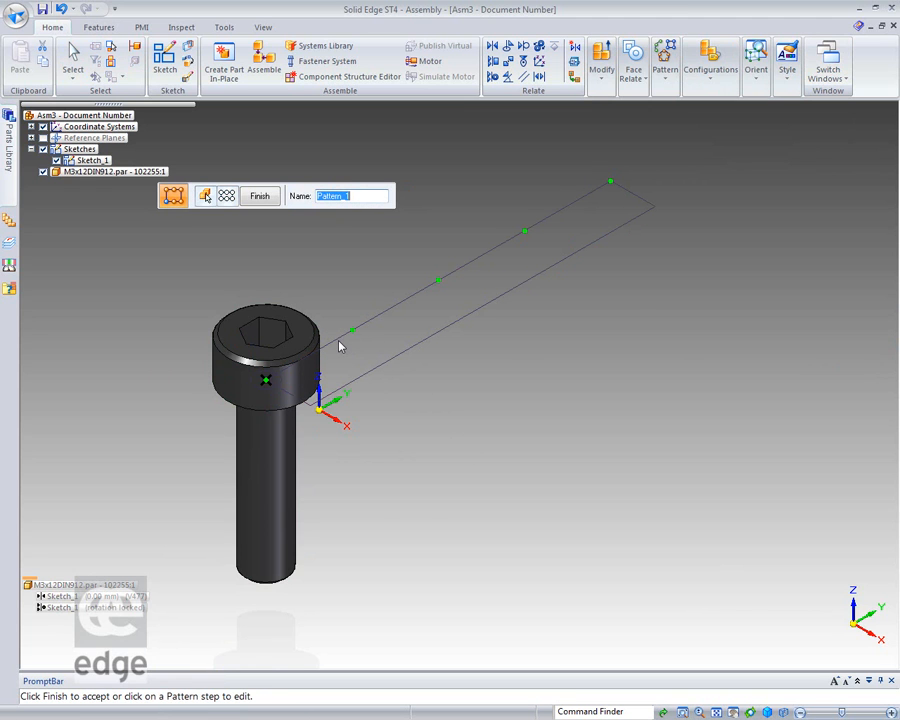
key("Return")
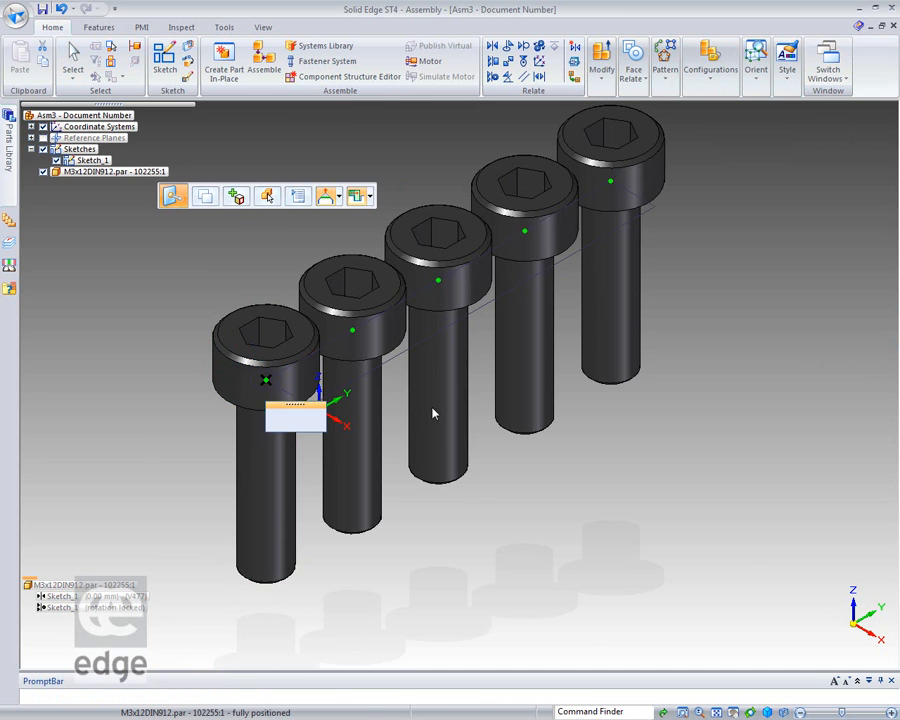
middle_click_drag(615, 482, 650, 470)
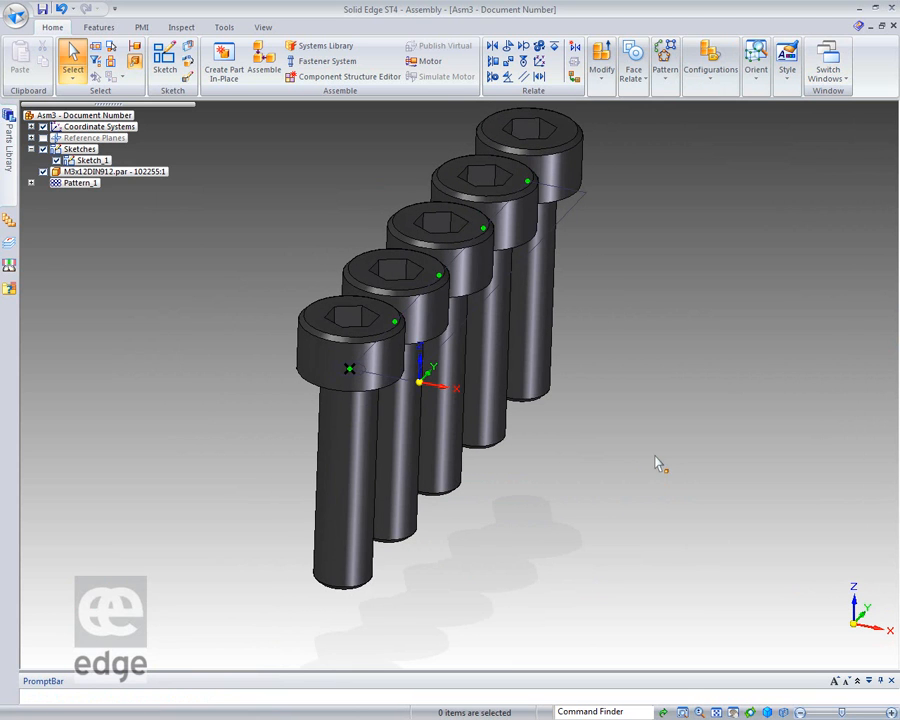
Step: Edit the profile of Sketch_1 and stretch the rectangular pattern from its corner to about 26.4 by 27.5 mm
left_click(93, 162)
right_click(95, 167)
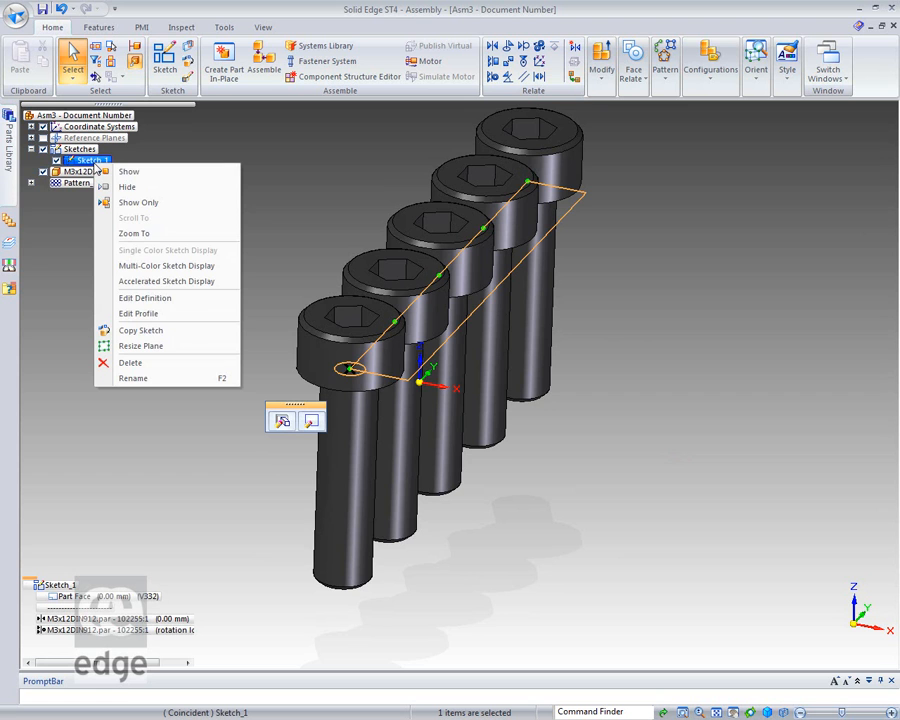
left_click(141, 316)
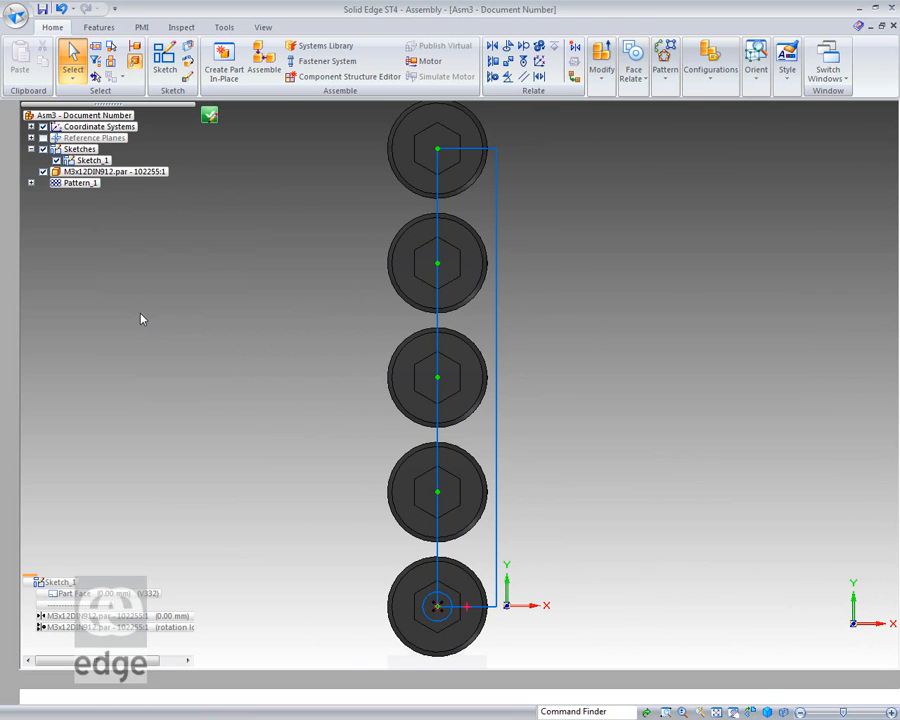
left_click(506, 260)
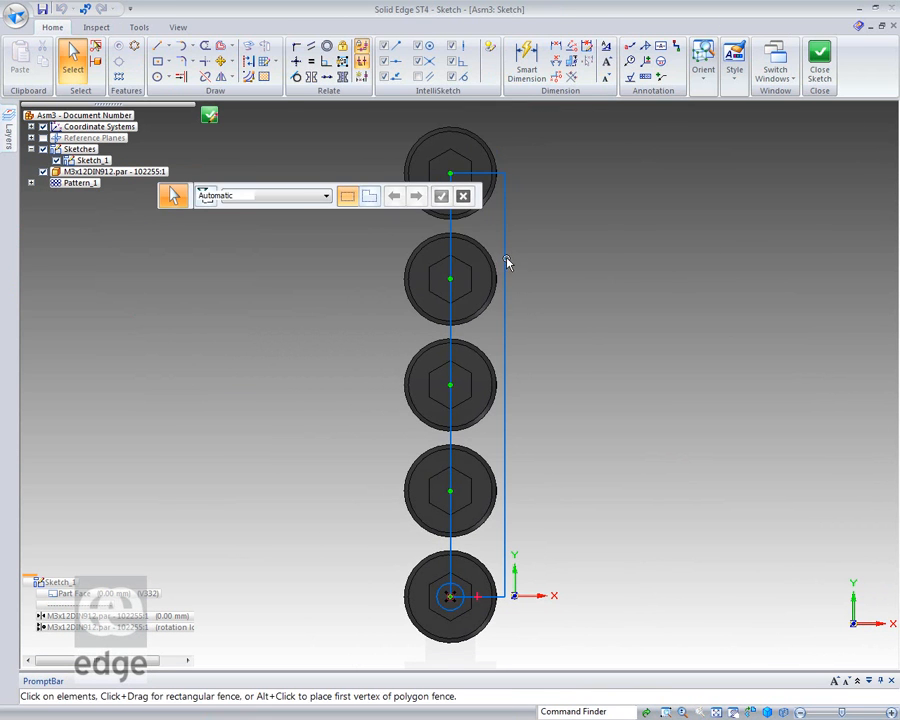
mouse_move(506, 175)
left_mouse_down()
mouse_move(502, 186)
mouse_move(800, 187)
mouse_move(857, 140)
mouse_move(894, 132)
left_mouse_up()
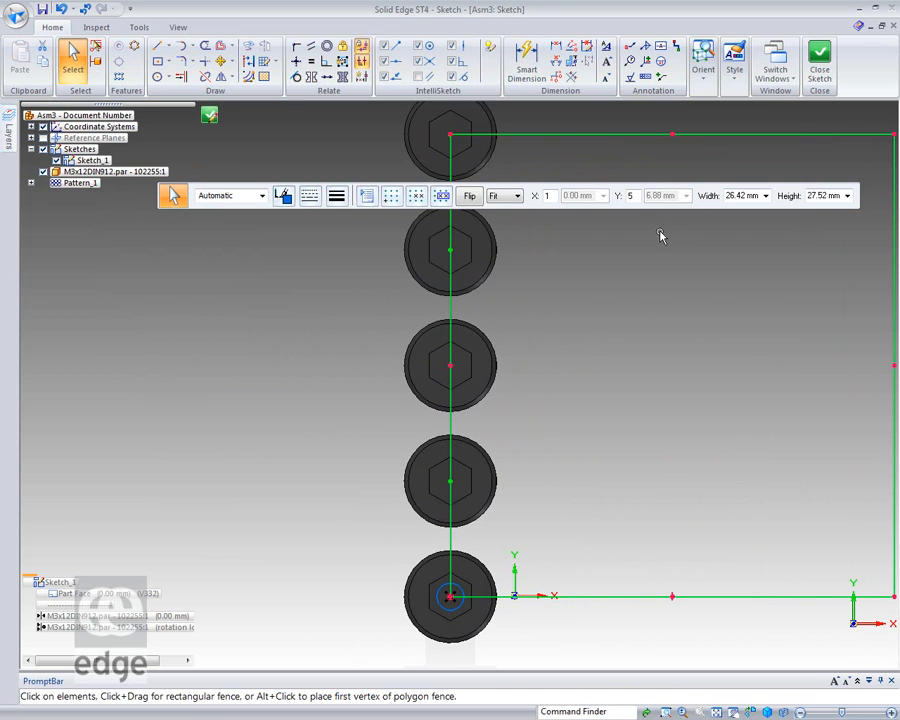
Step: Set the rectangular pattern's X count to 5, close the sketch, and inspect the updated grid of screws
left_click_drag(555, 198, 542, 198)
key("Tab")
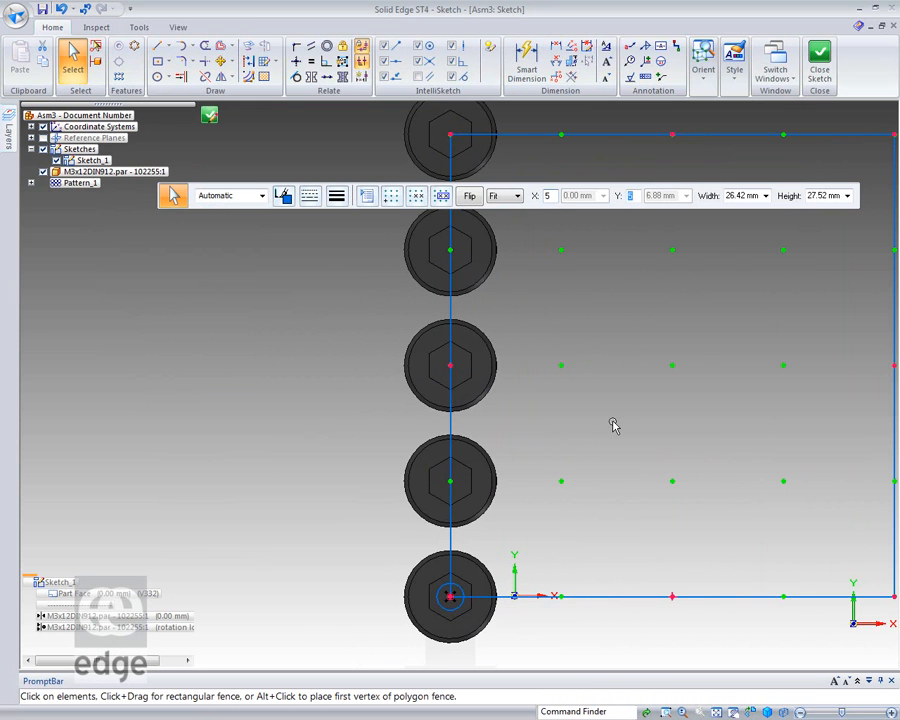
left_click(820, 60)
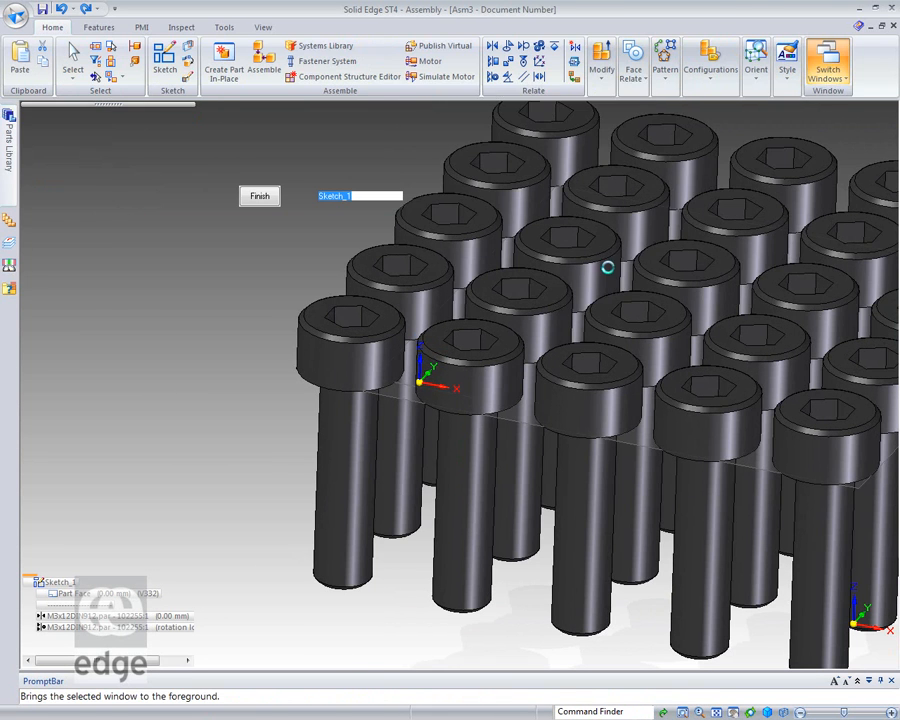
left_click(262, 259)
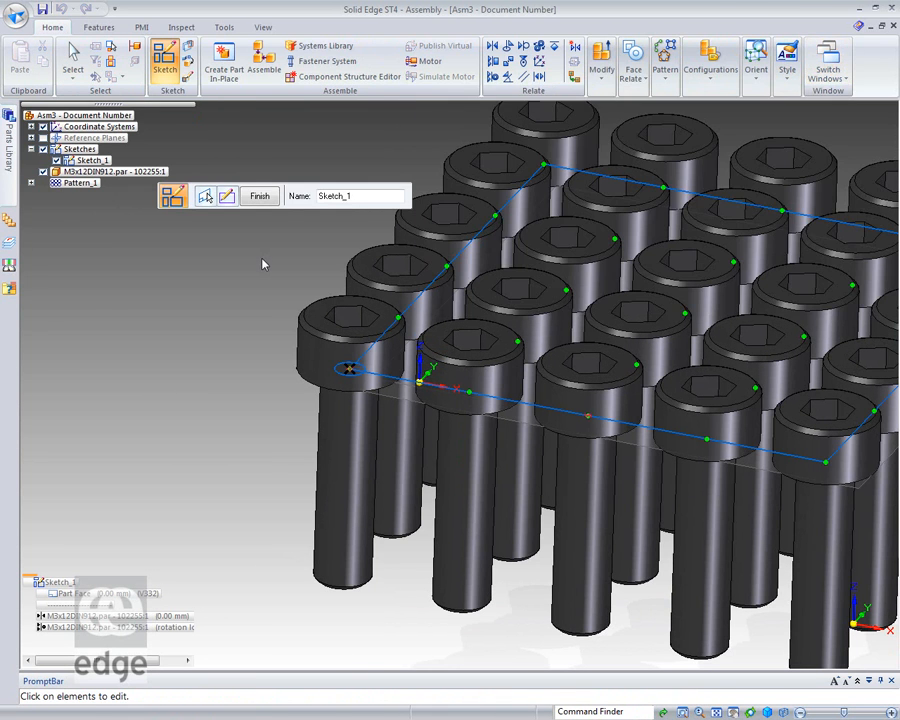
middle_click(262, 264)
middle_click(262, 264)
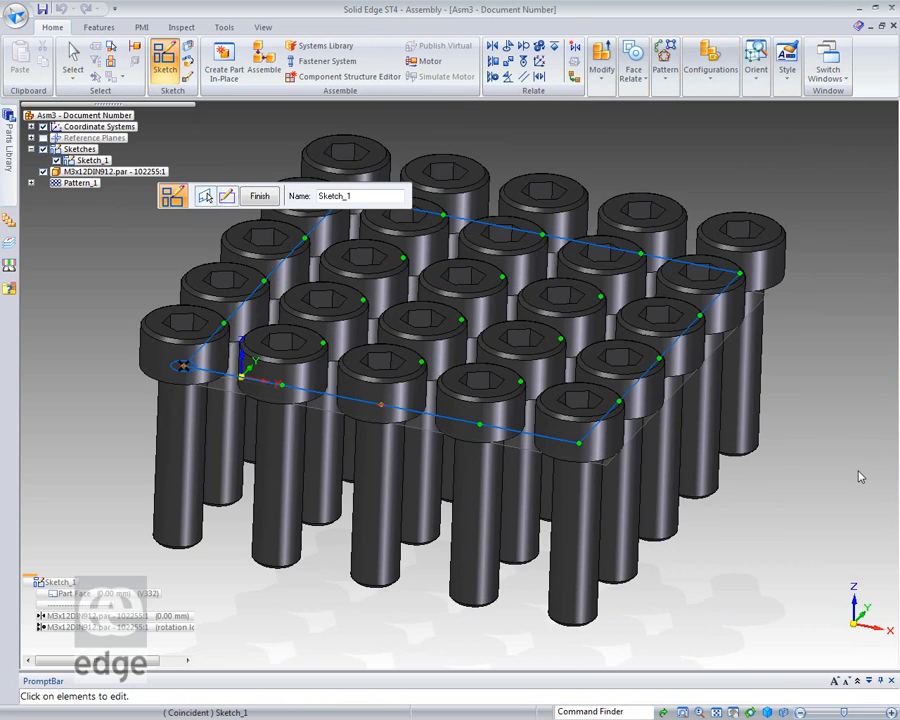
mouse_move(832, 443)
middle_mouse_down()
mouse_move(814, 541)
mouse_move(833, 454)
middle_mouse_up()
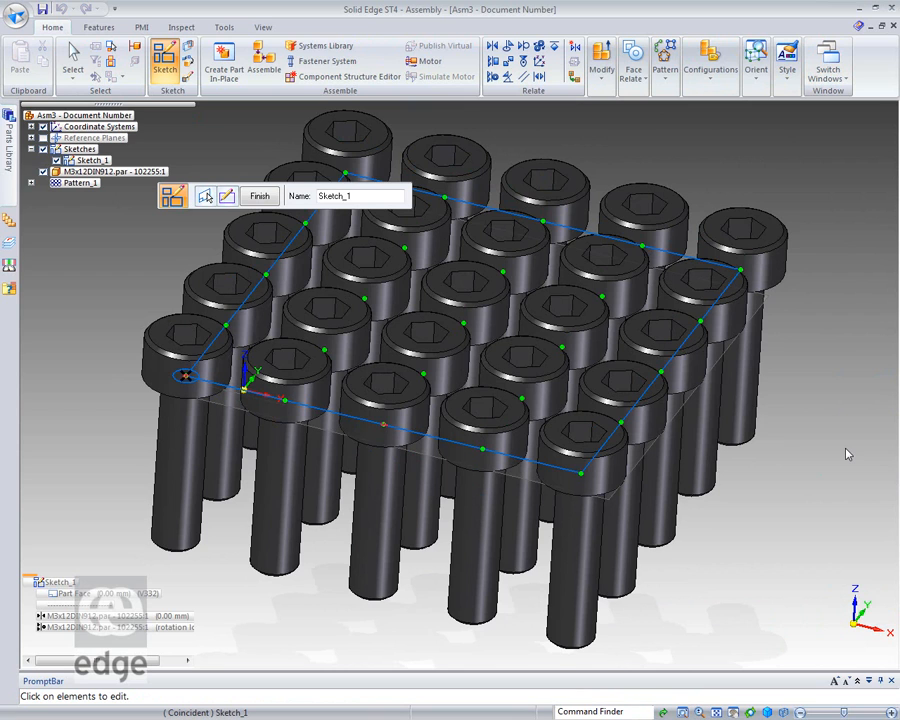
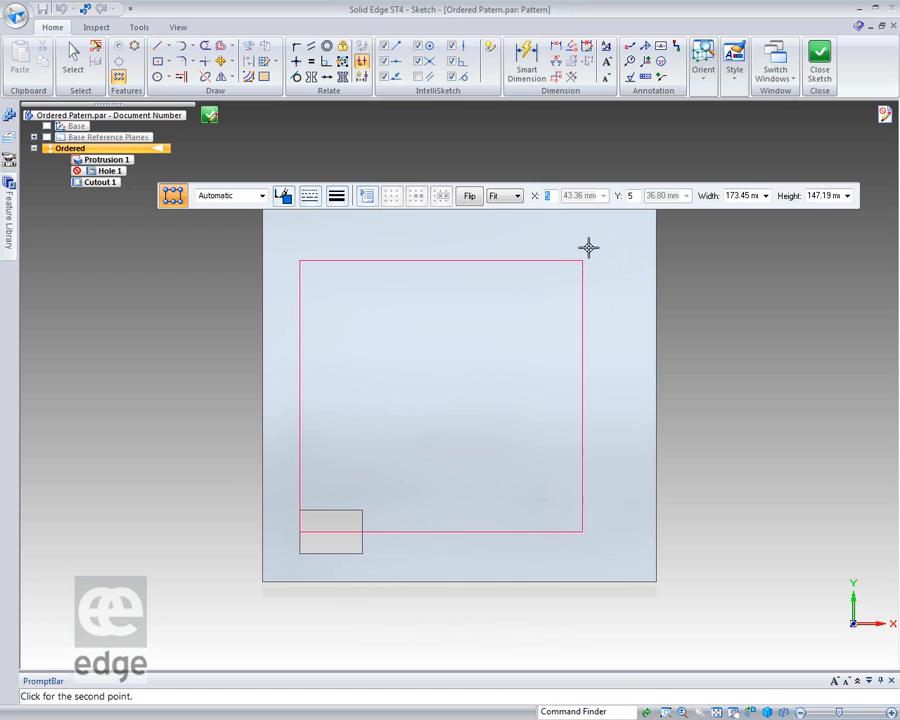
Step: Draw a 5 by 5 rectangular pattern about 232 by 219 mm from the cutout's edge, and dimension its offsets from the plate's upper and right edges
left_click(603, 246)
left_click(527, 60)
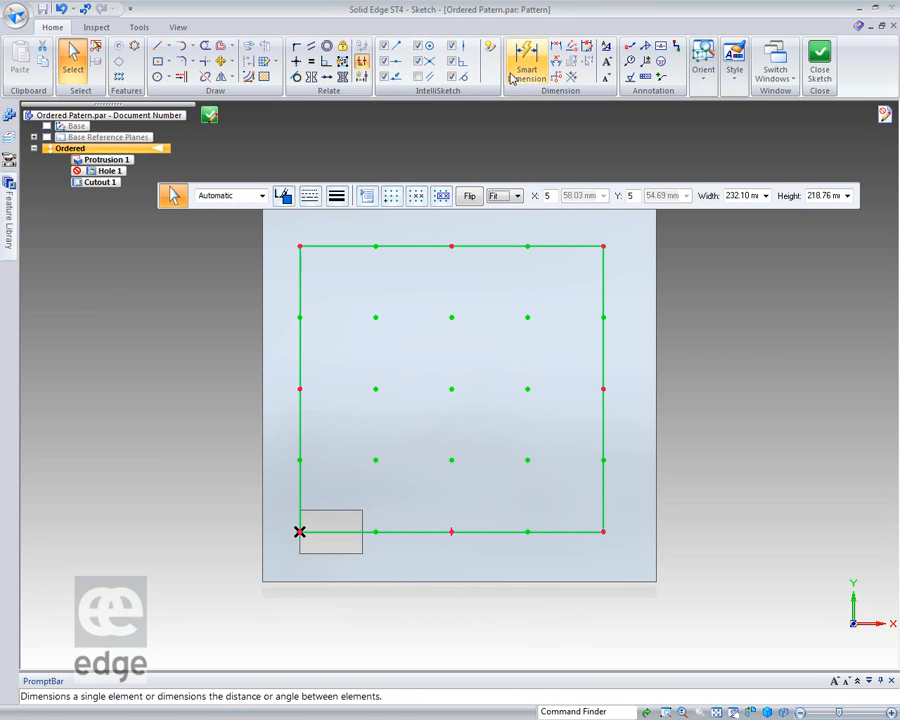
left_click(586, 244)
left_click(594, 186)
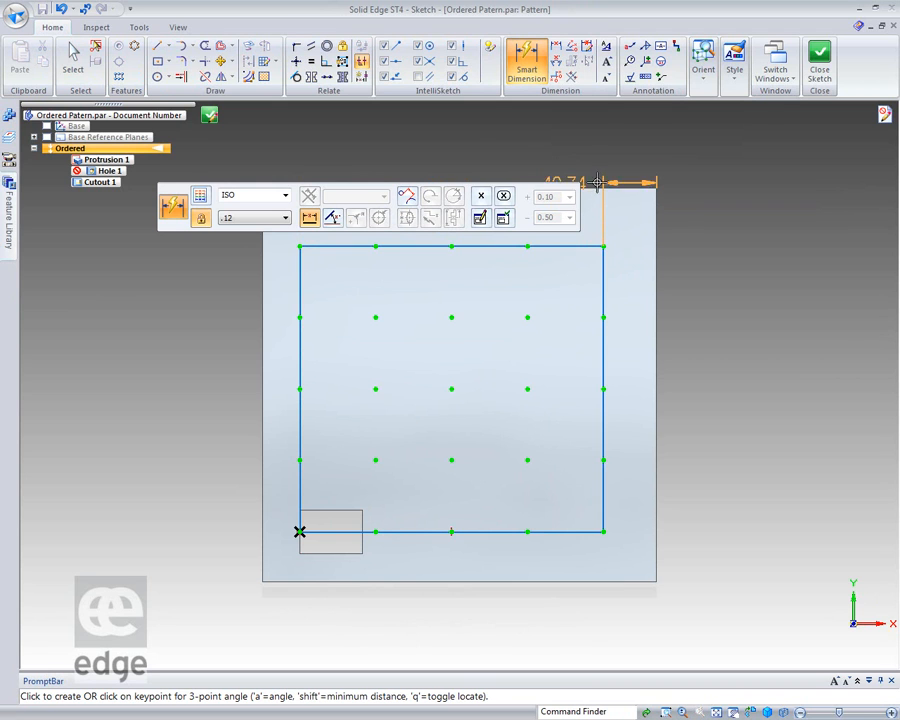
left_click(728, 266)
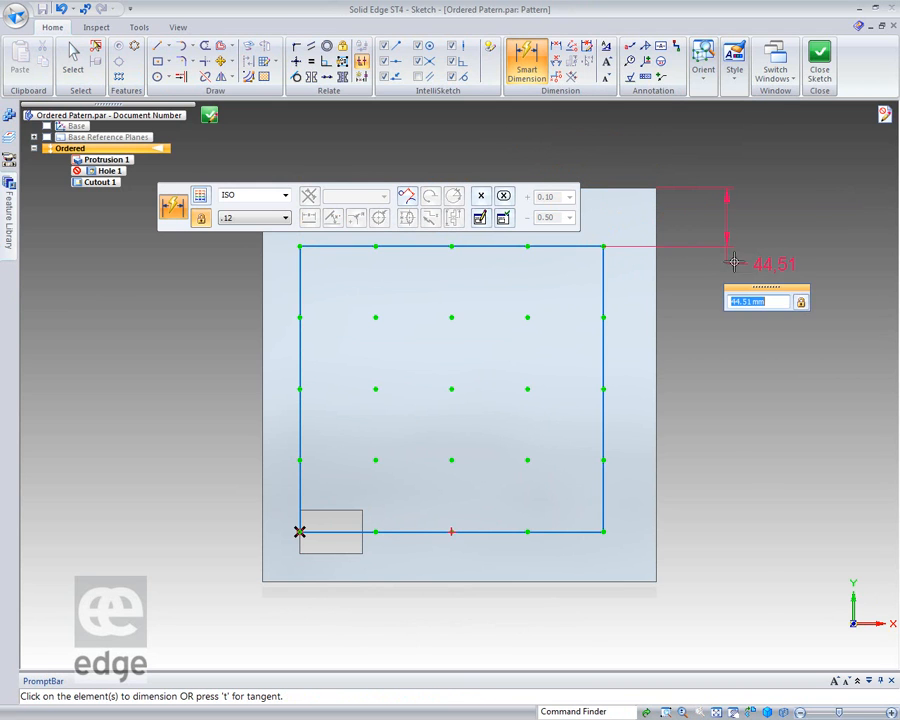
left_click(602, 277)
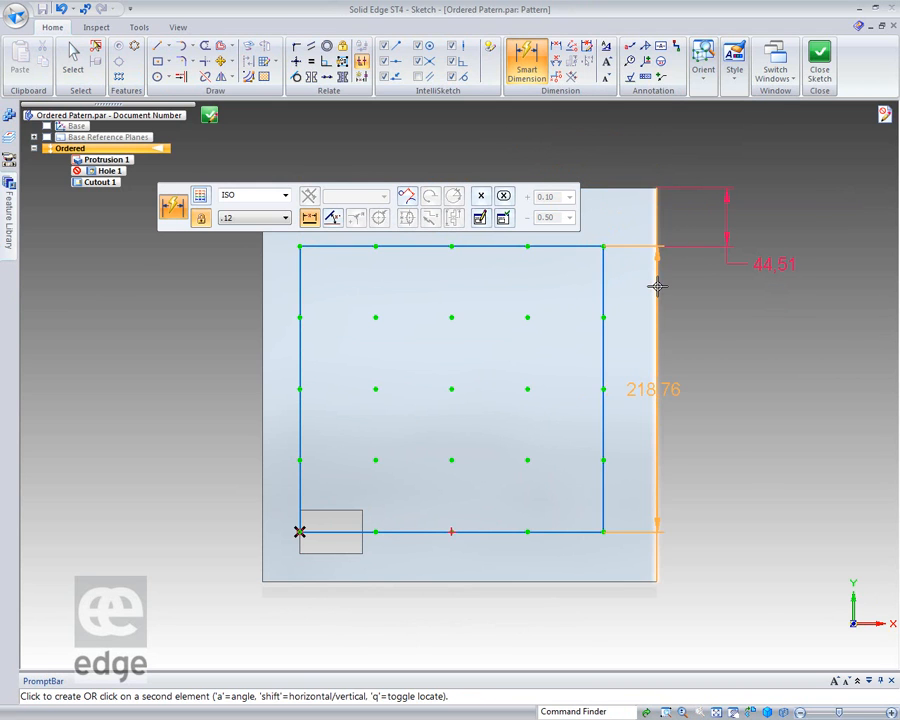
left_click(655, 290)
left_click(692, 301)
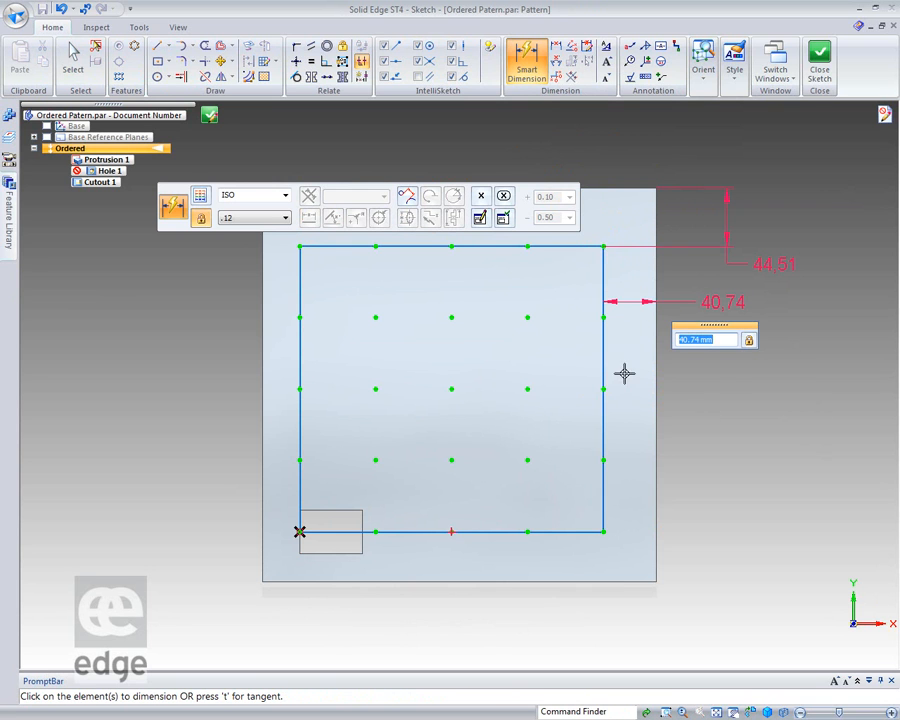
Step: Close the pattern sketch and complete the pattern of the rectangular cutout
left_click(210, 116)
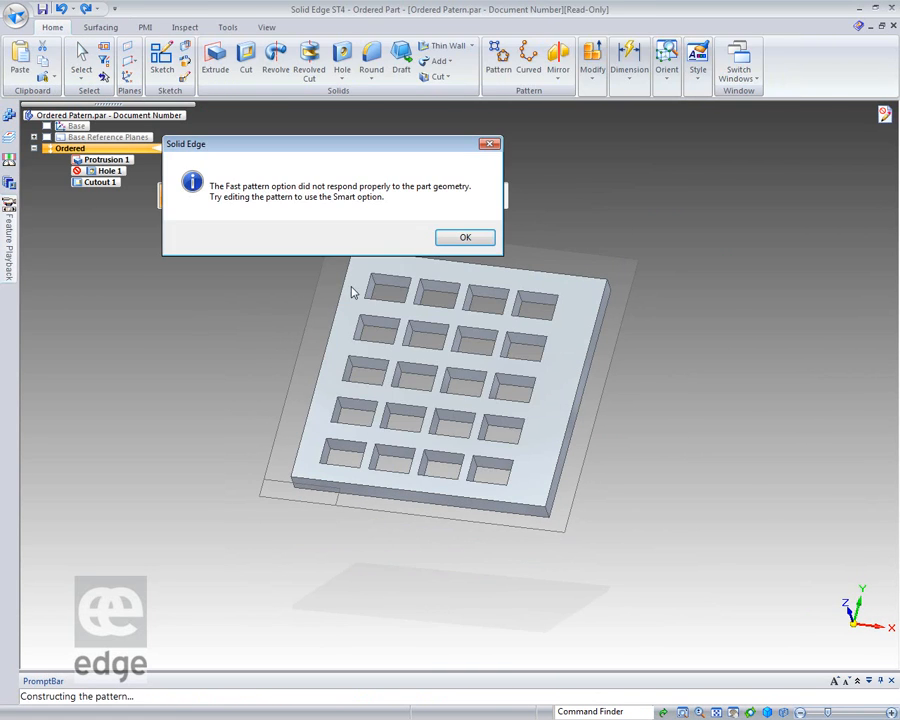
left_click(468, 237)
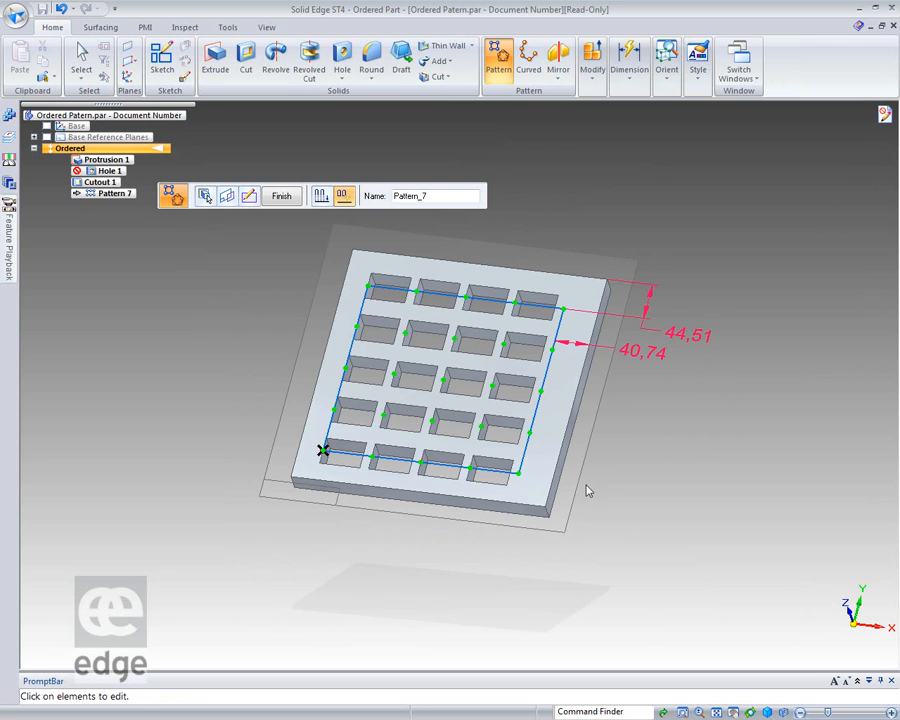
left_click(82, 60)
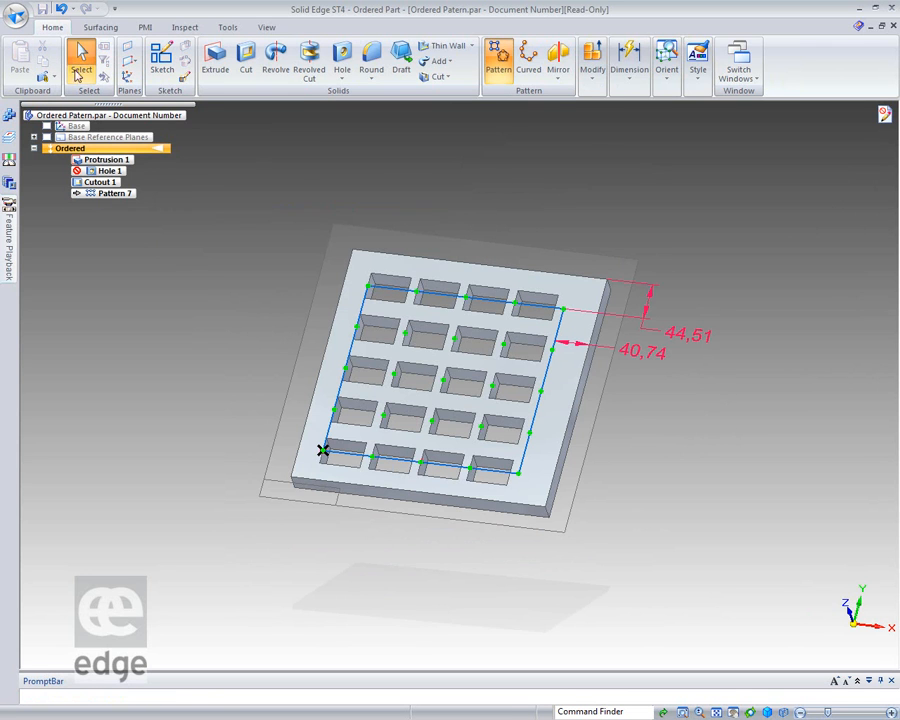
Step: Dynamically edit Protrusion 1, stretch the plate outward from its corner, and inspect how the patterned cutouts follow
left_click(110, 183)
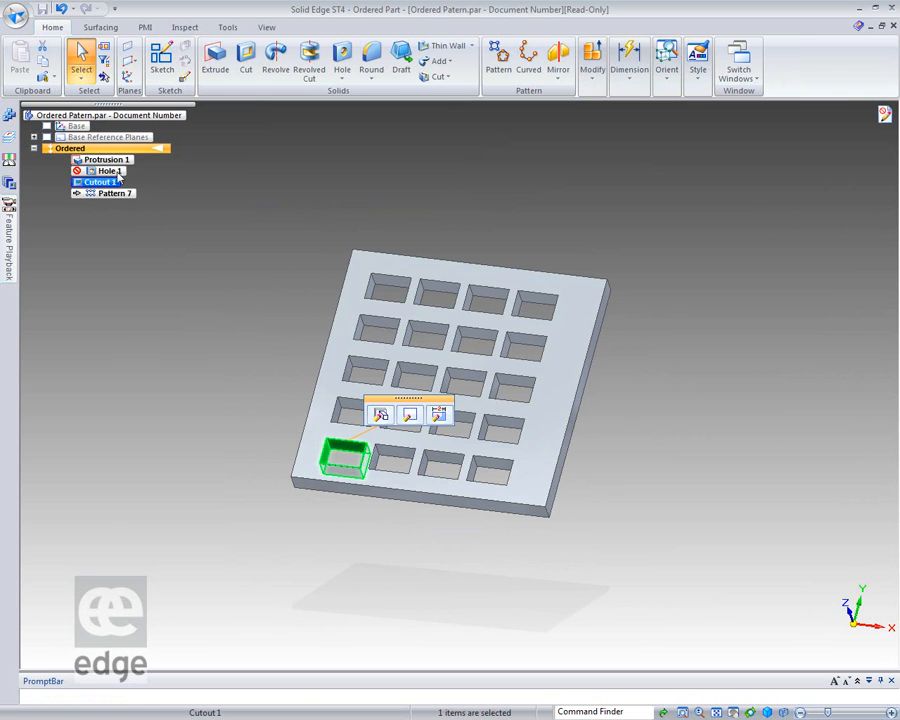
right_click(118, 162)
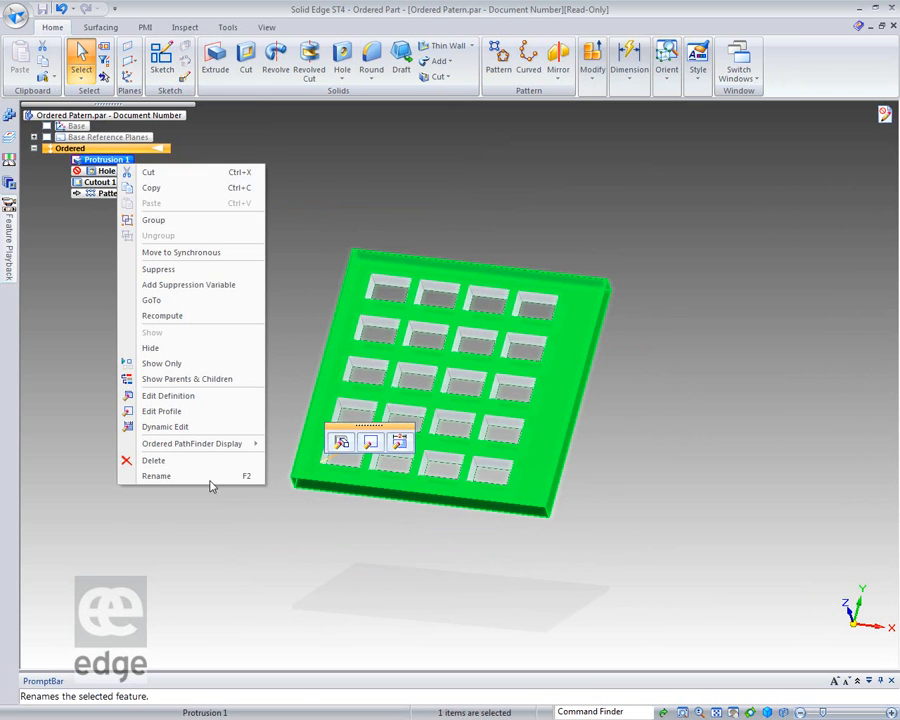
left_click(168, 426)
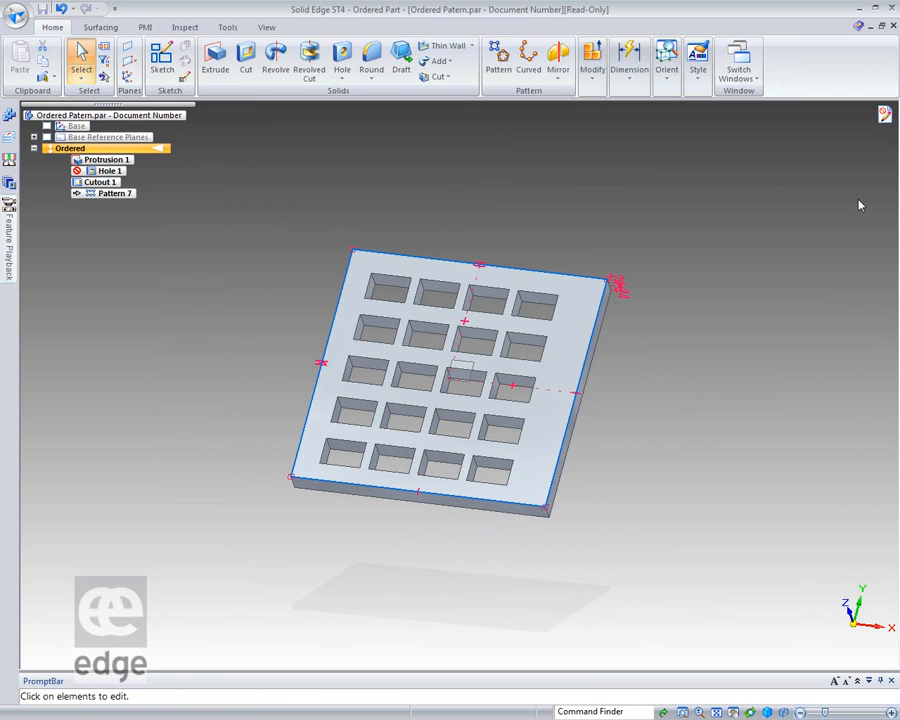
left_click(601, 312)
left_click_drag(611, 281, 820, 205)
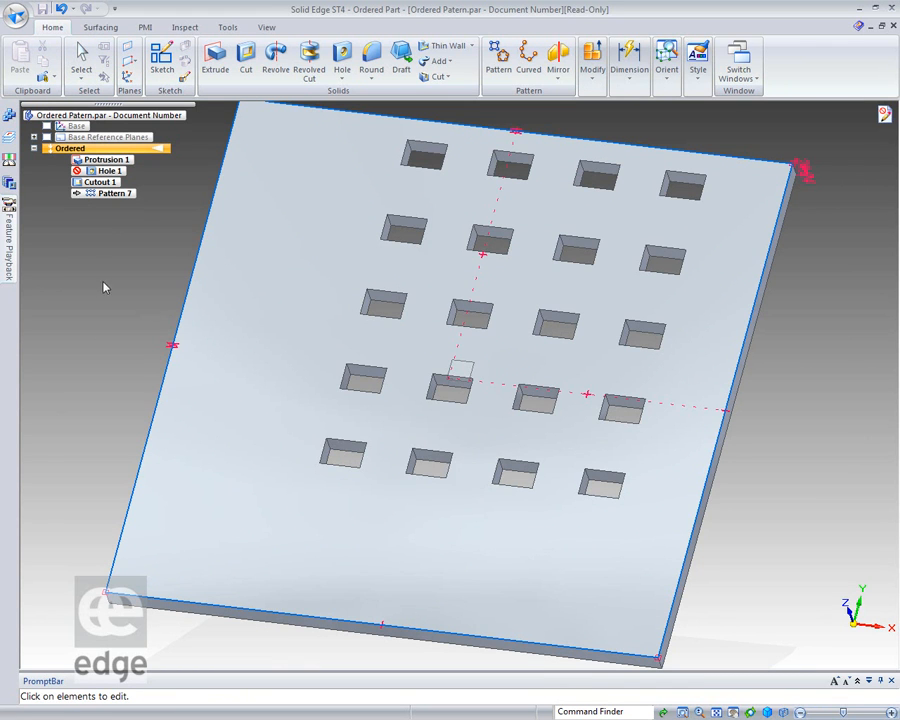
middle_click_drag(96, 280, 115, 271)
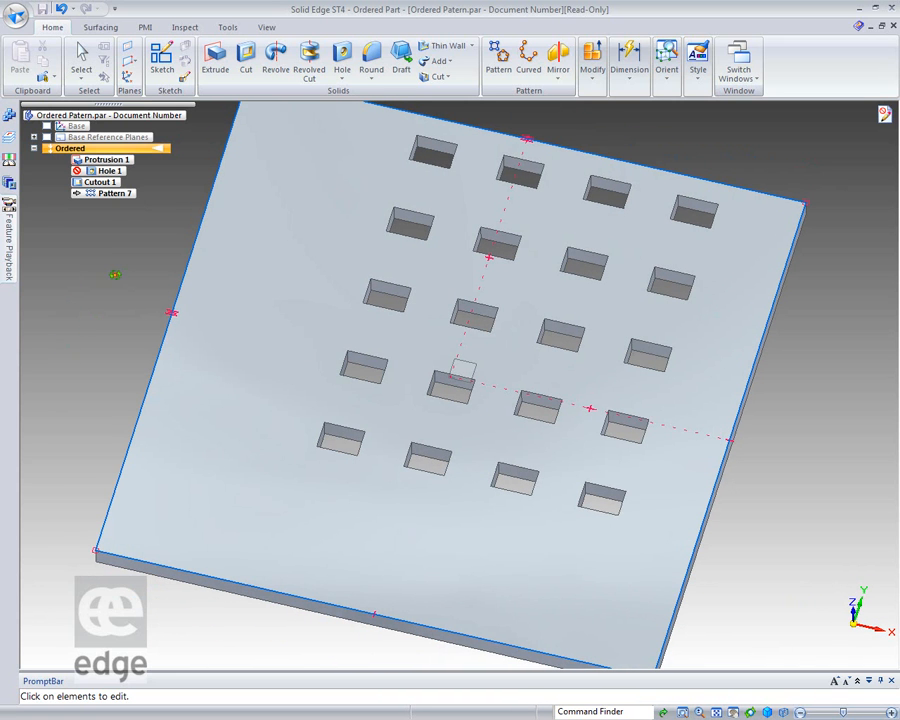
mouse_move(107, 194)
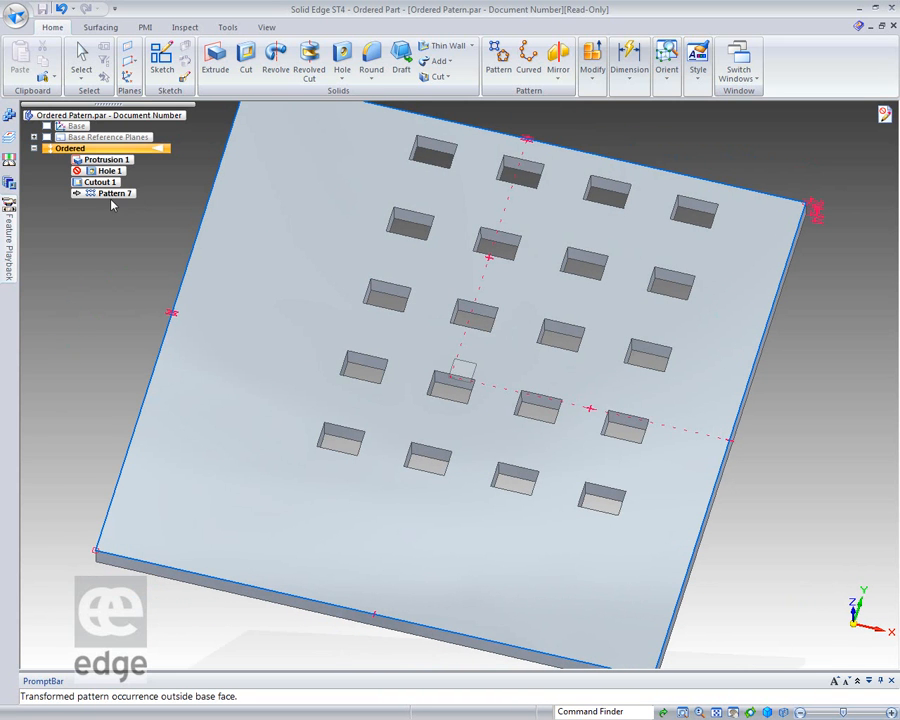
left_click(88, 60)
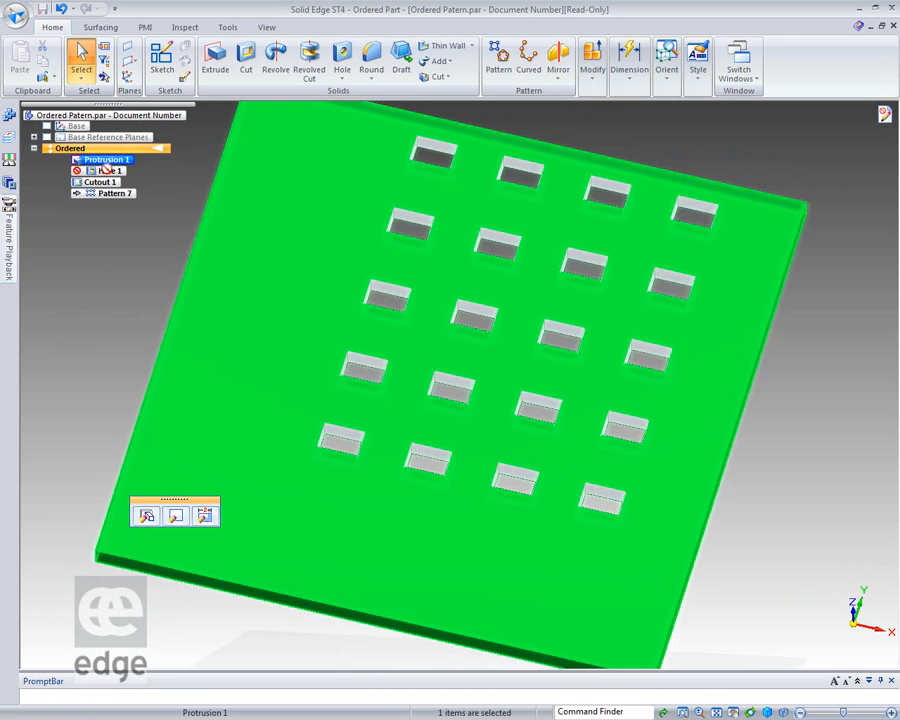
Step: Edit the profile of Pattern 7 to switch the rectangular pattern's spacing method from Fit to Fill, and finish the pattern
left_click(110, 193)
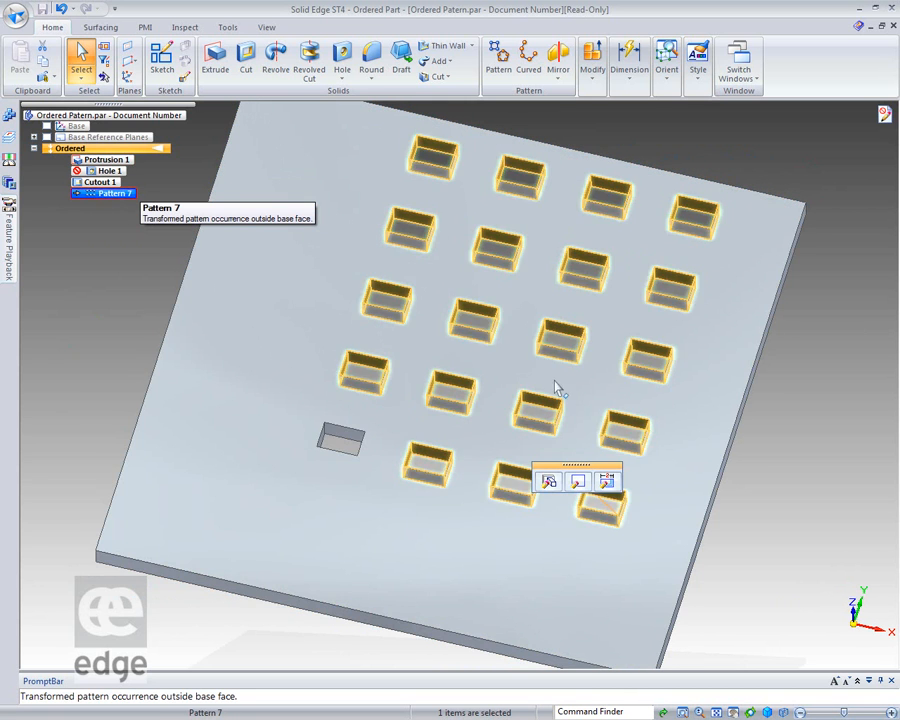
left_click(577, 481)
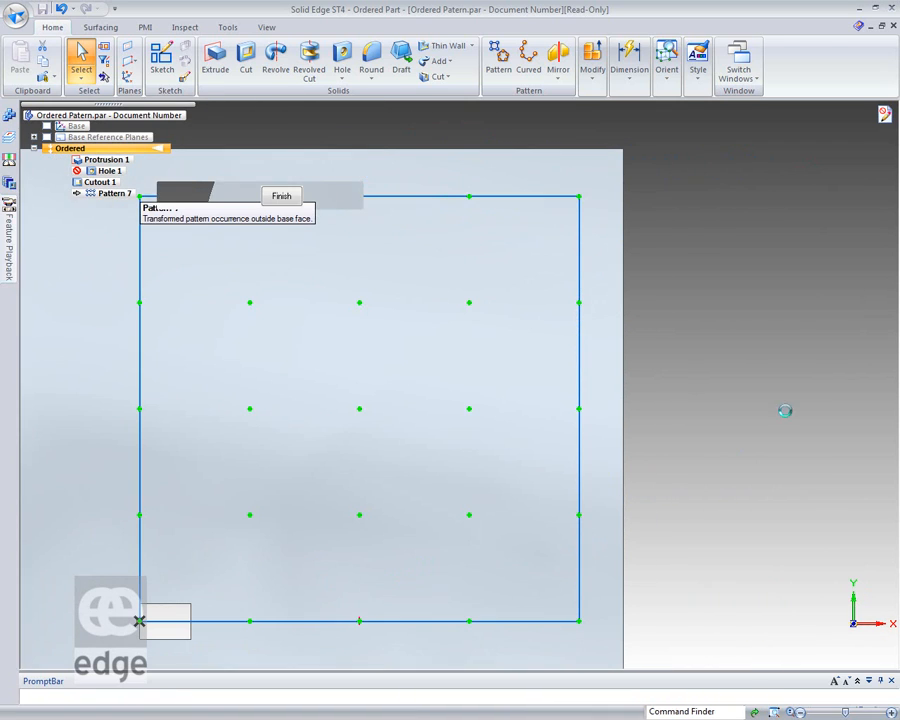
left_click(539, 199)
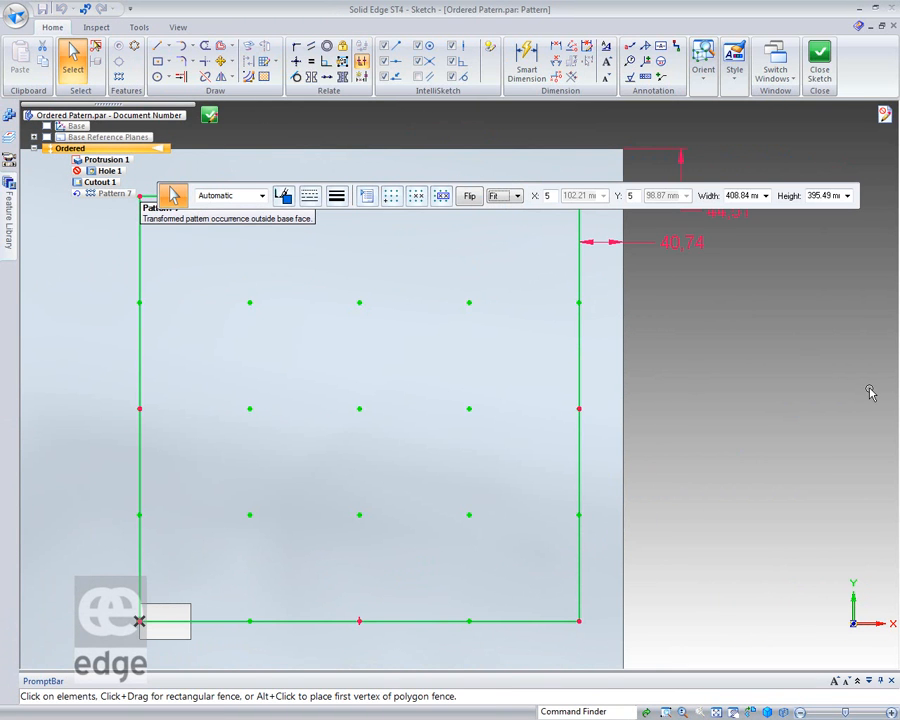
left_click(517, 196)
left_click(495, 217)
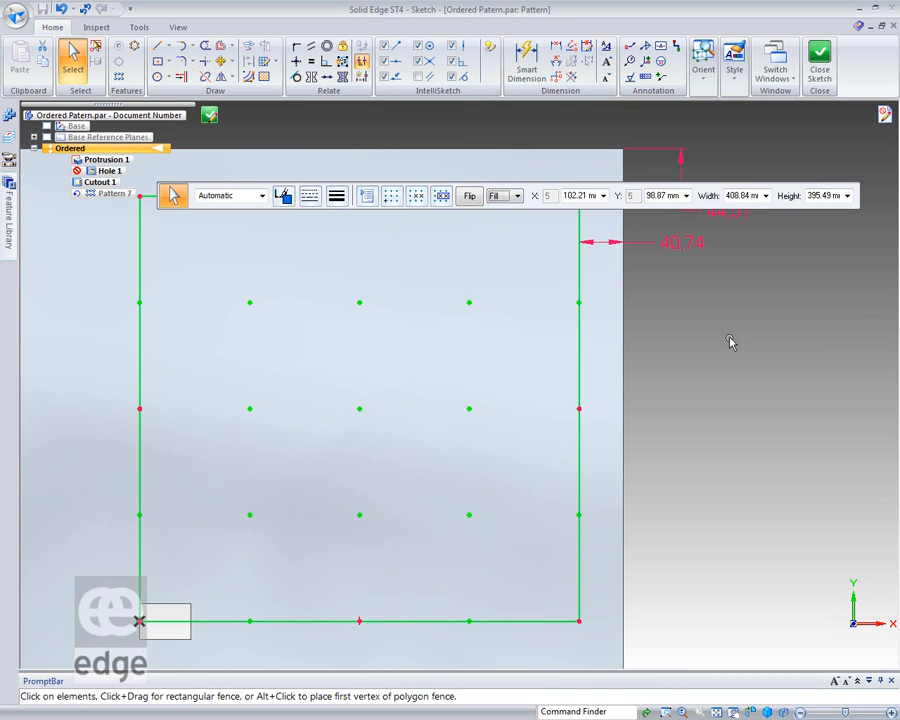
left_click(741, 366)
mouse_move(768, 309)
middle_mouse_down()
mouse_move(797, 286)
mouse_move(727, 340)
middle_mouse_up()
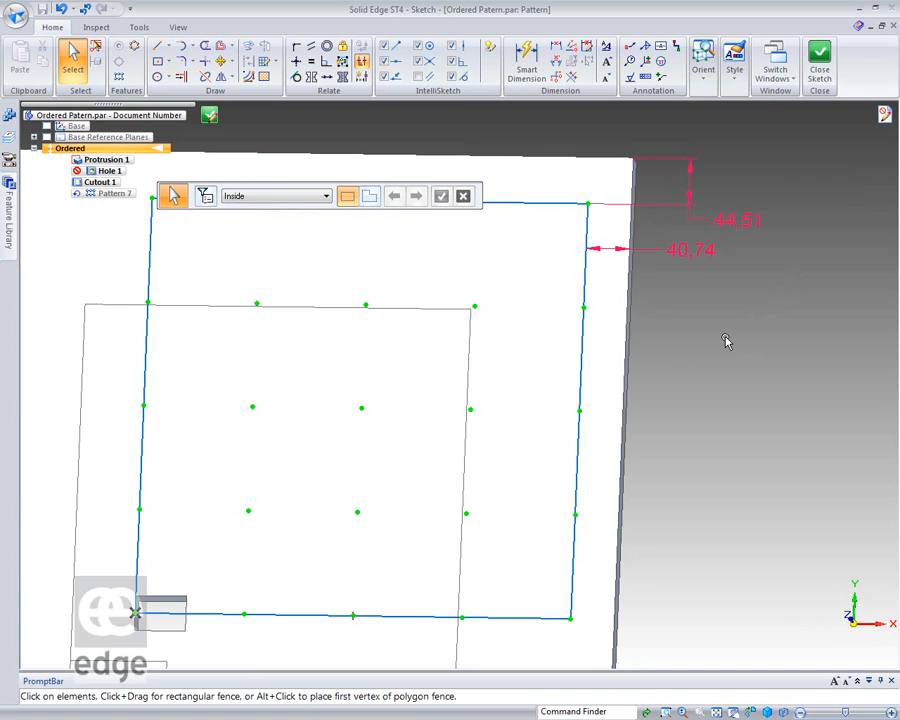
left_click(820, 68)
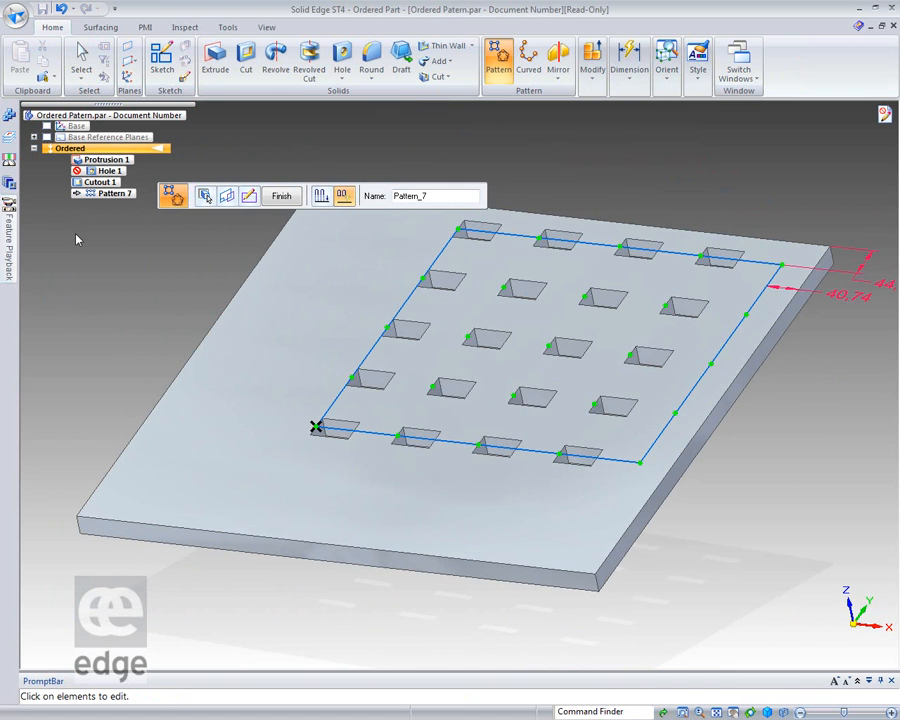
left_click(124, 160)
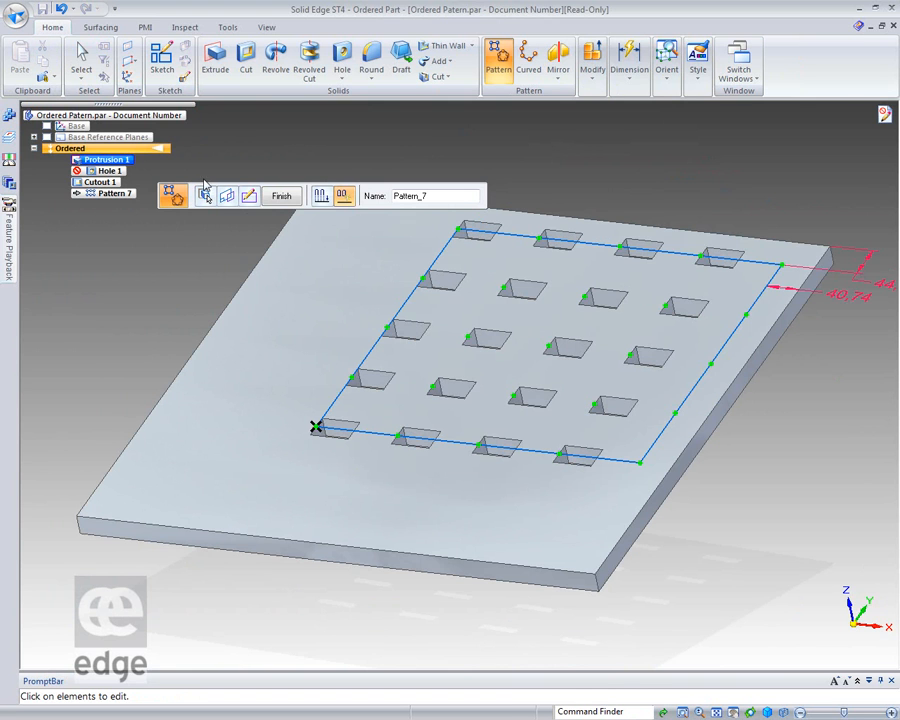
left_click(280, 197)
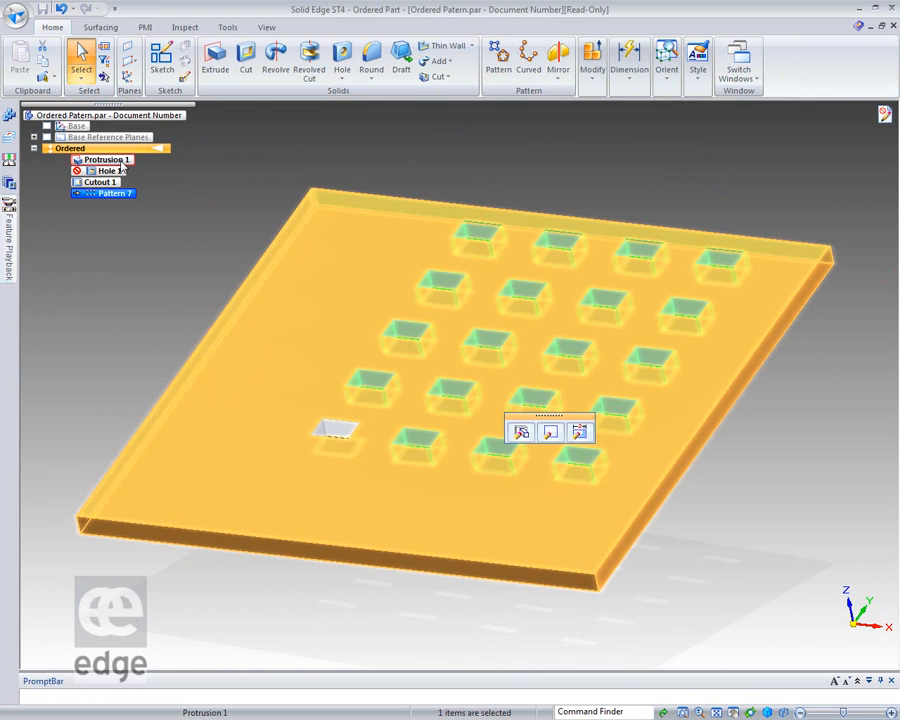
Step: Dynamically edit Protrusion 1, stretch the square plate's outline outward to several times its size, and finish the edit
left_click(120, 162)
right_click(121, 161)
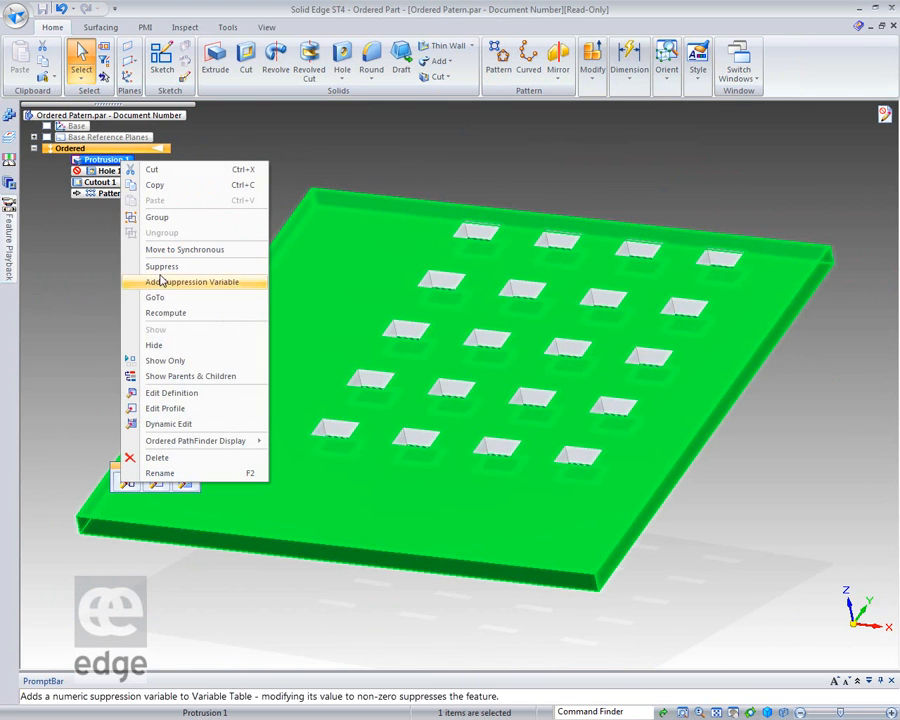
left_click(170, 423)
left_click(325, 301)
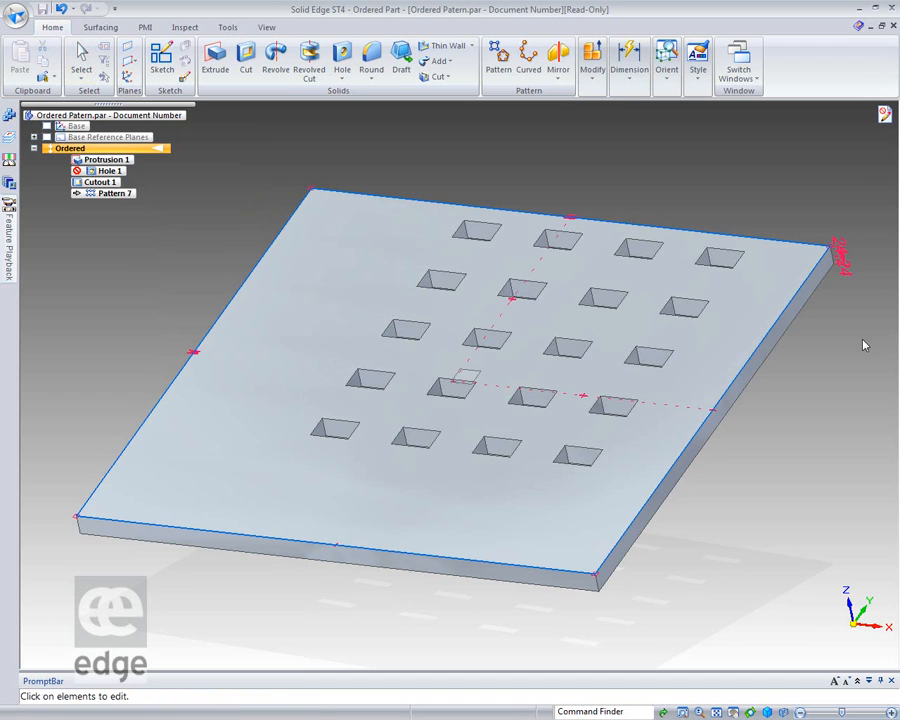
left_click(798, 290)
left_click_drag(830, 247, 895, 335)
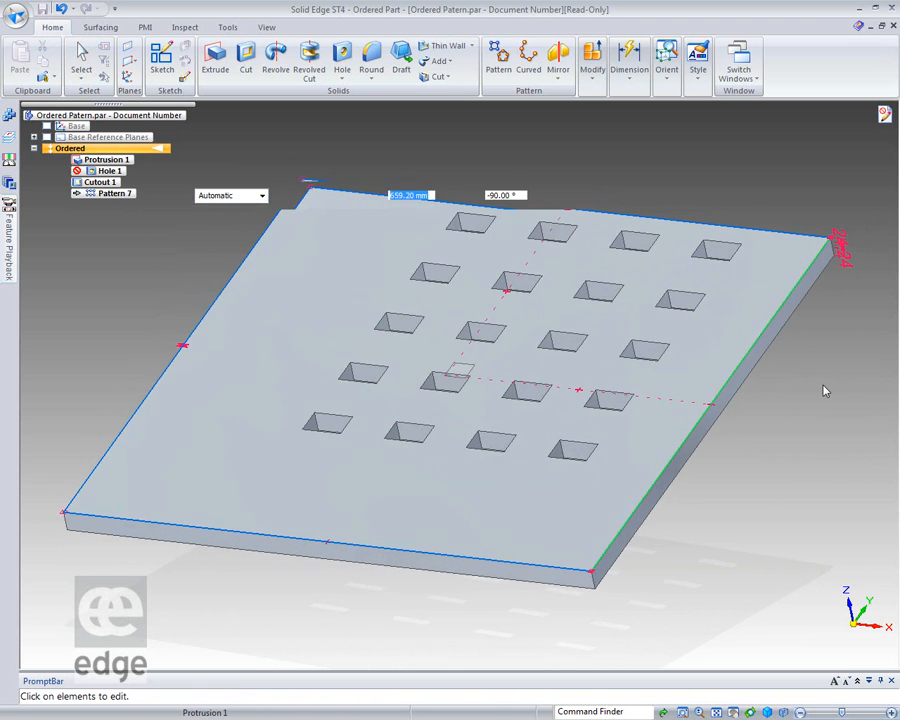
scroll(825, 391, "down", 3)
scroll(825, 391, "down", 1)
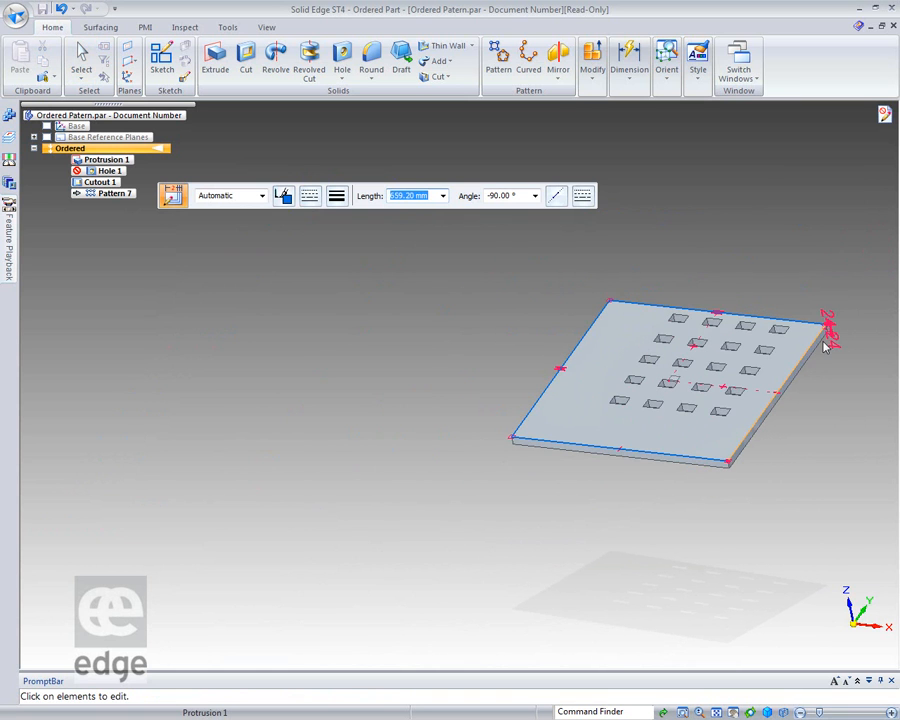
scroll(811, 400, "up", 5)
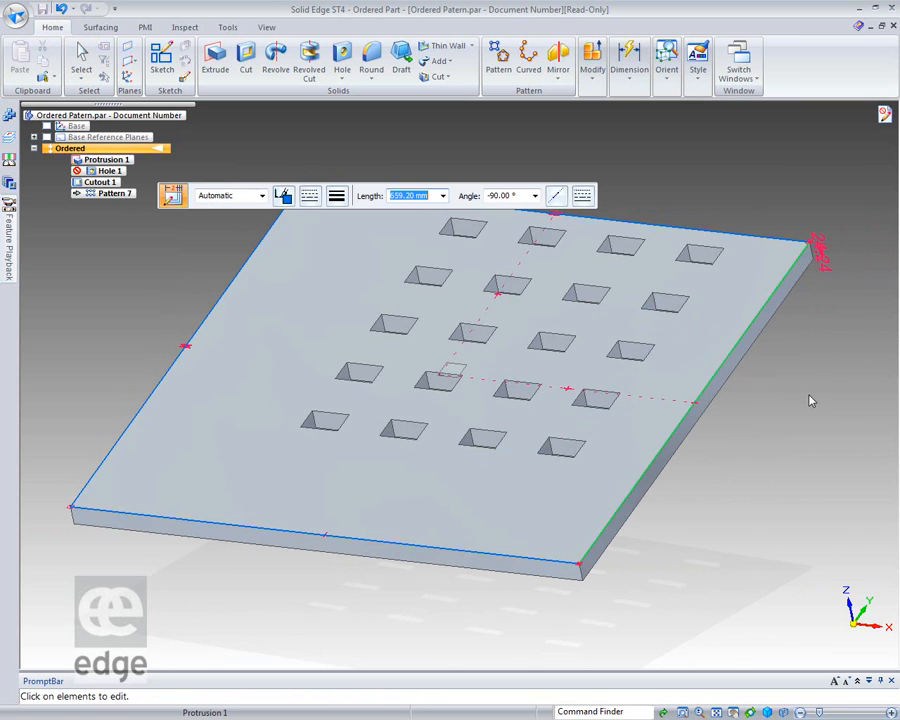
scroll(830, 312, "down", 3)
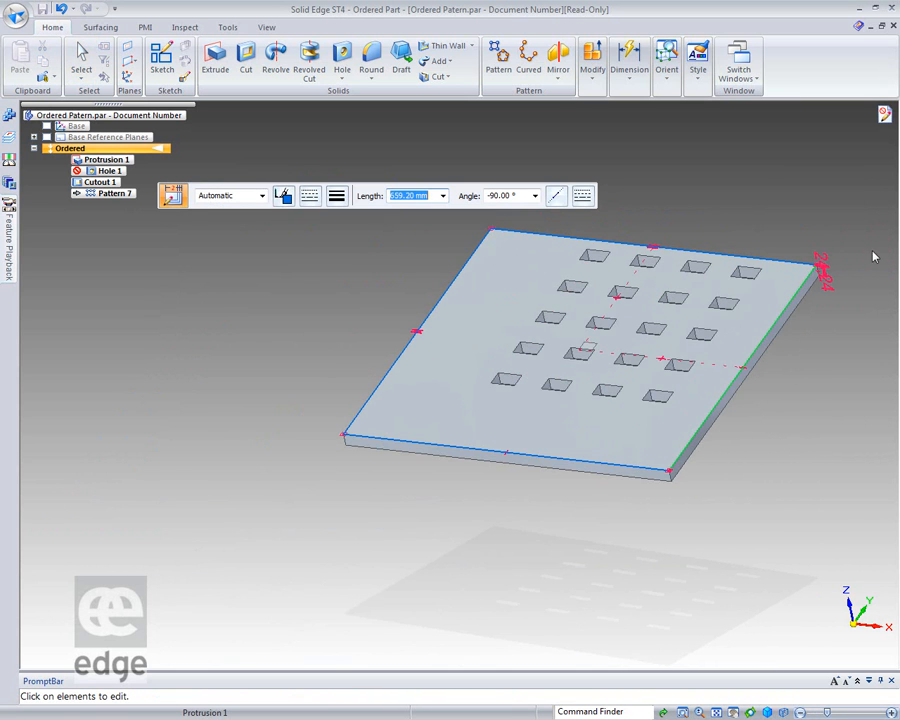
scroll(872, 256, "down", 1)
scroll(243, 446, "down", 4)
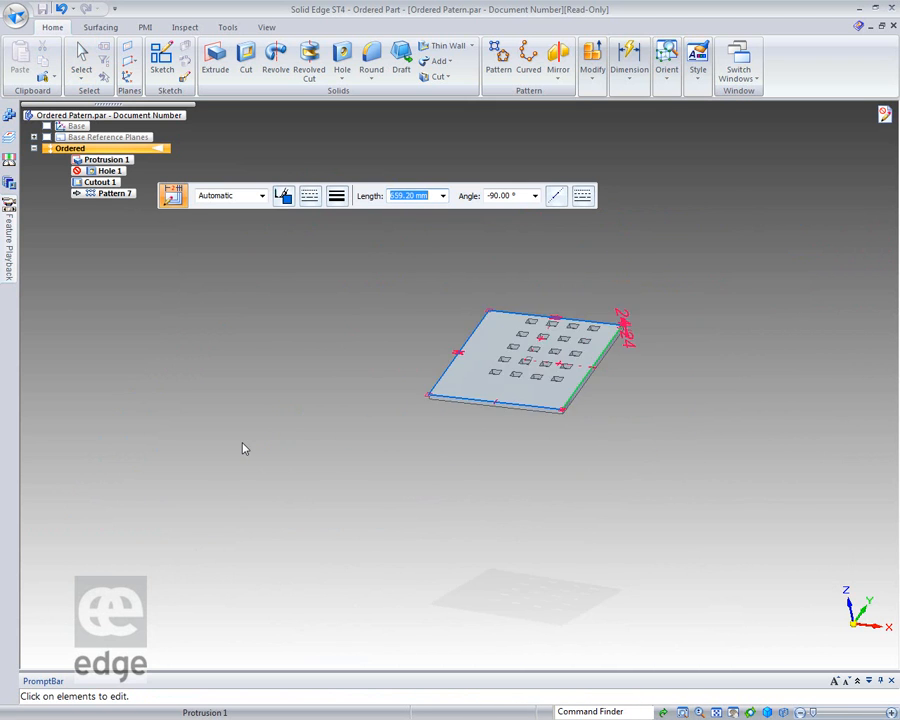
left_click(478, 380)
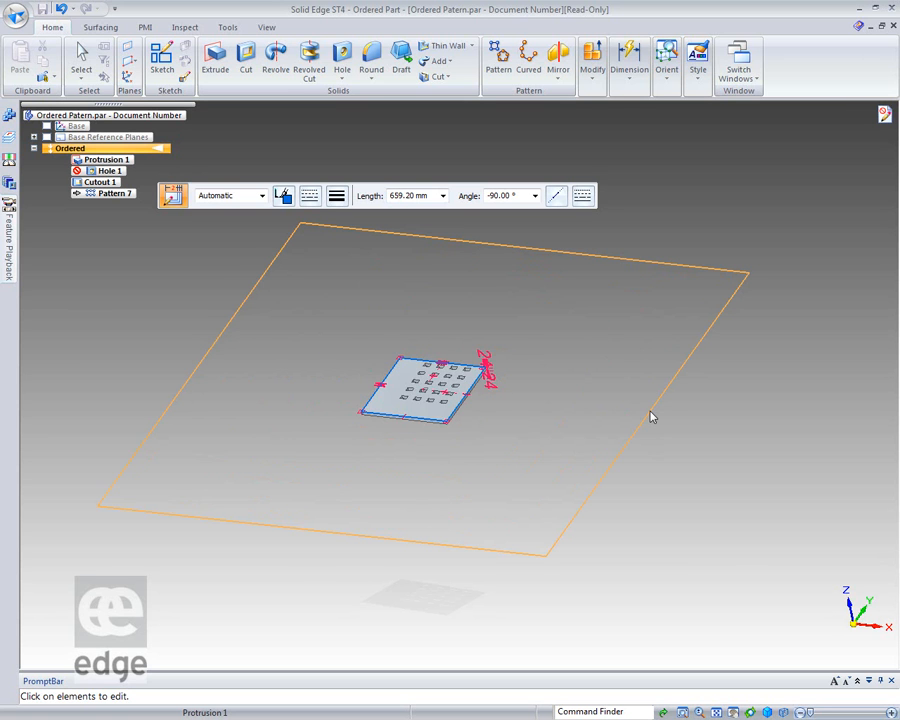
left_click(650, 417)
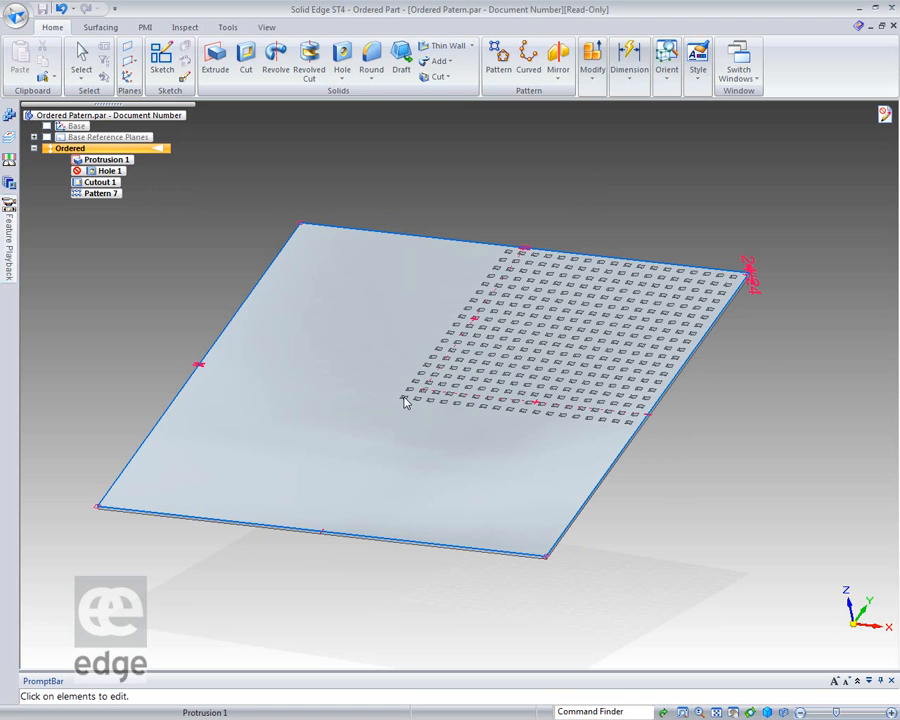
left_click(771, 451)
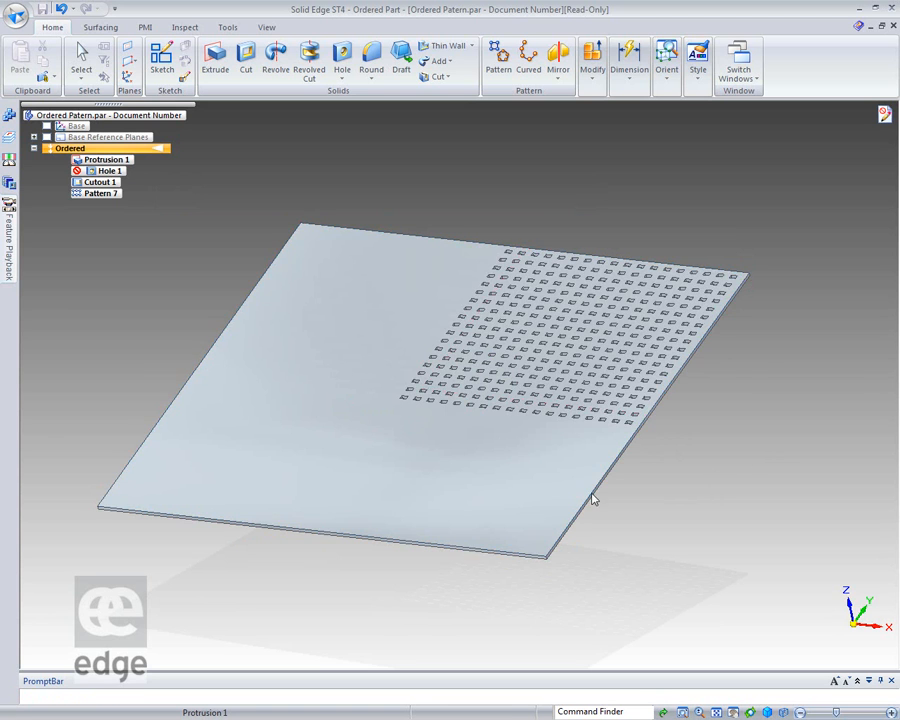
left_click(593, 500)
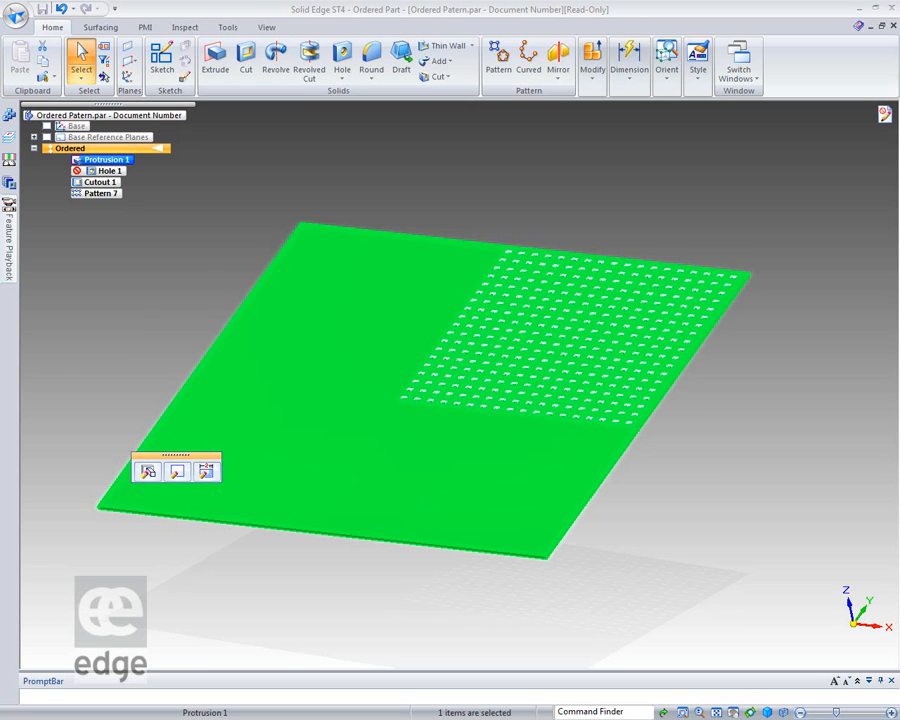
left_click(195, 251)
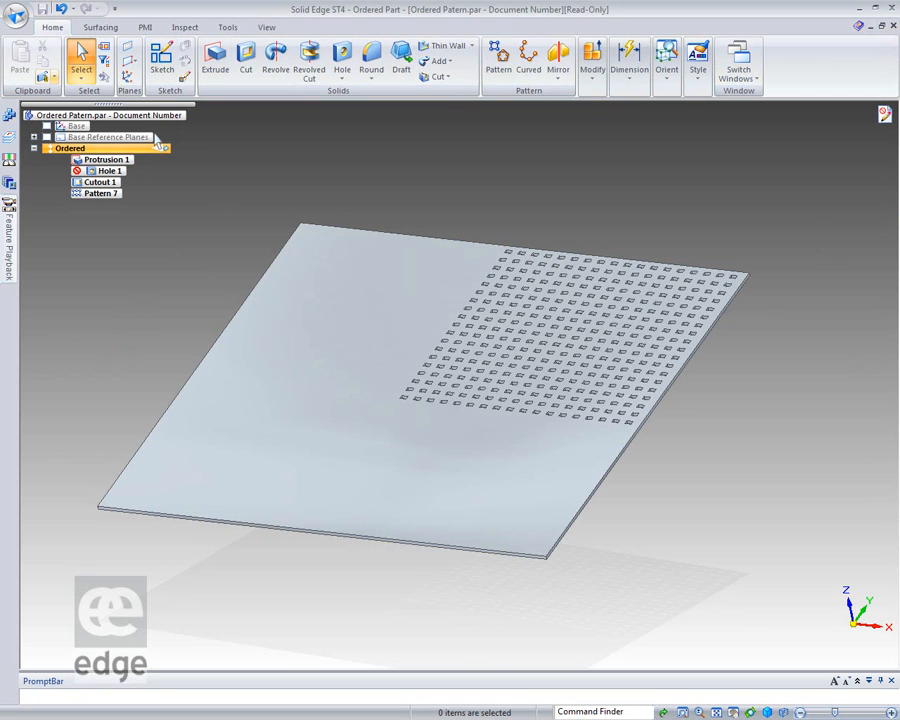
Step: Create a new assembly containing the current plate model, using the Iso Assembly.asm template
left_click(16, 16)
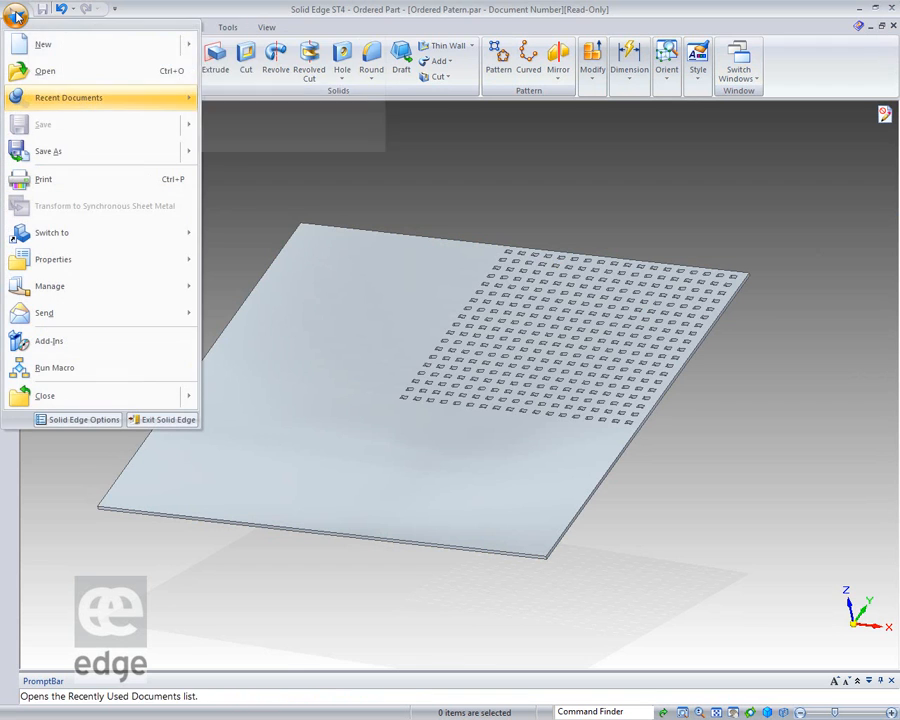
mouse_move(50, 46)
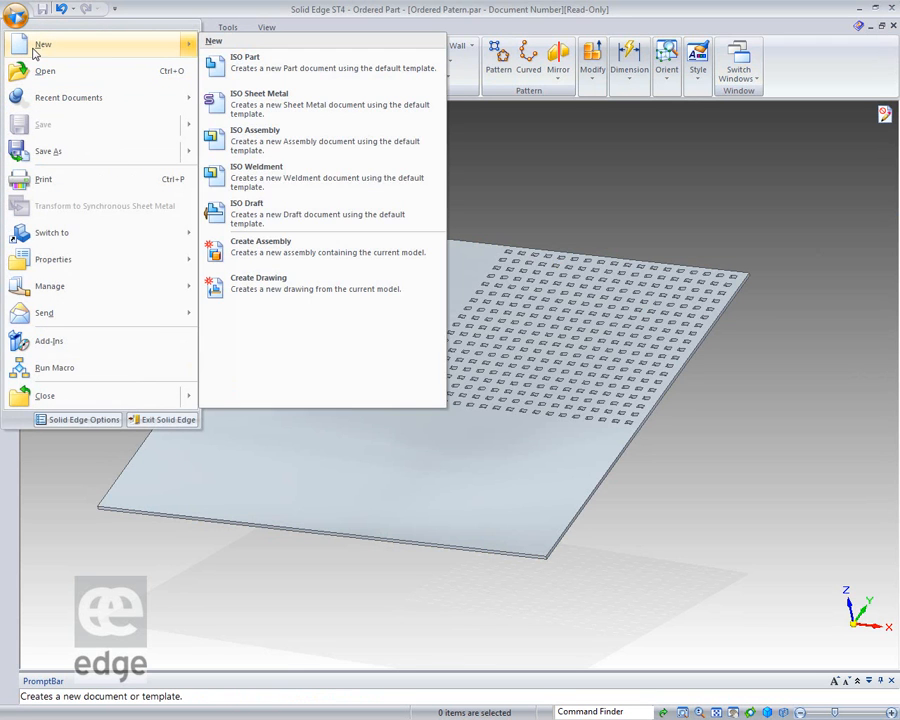
left_click(250, 260)
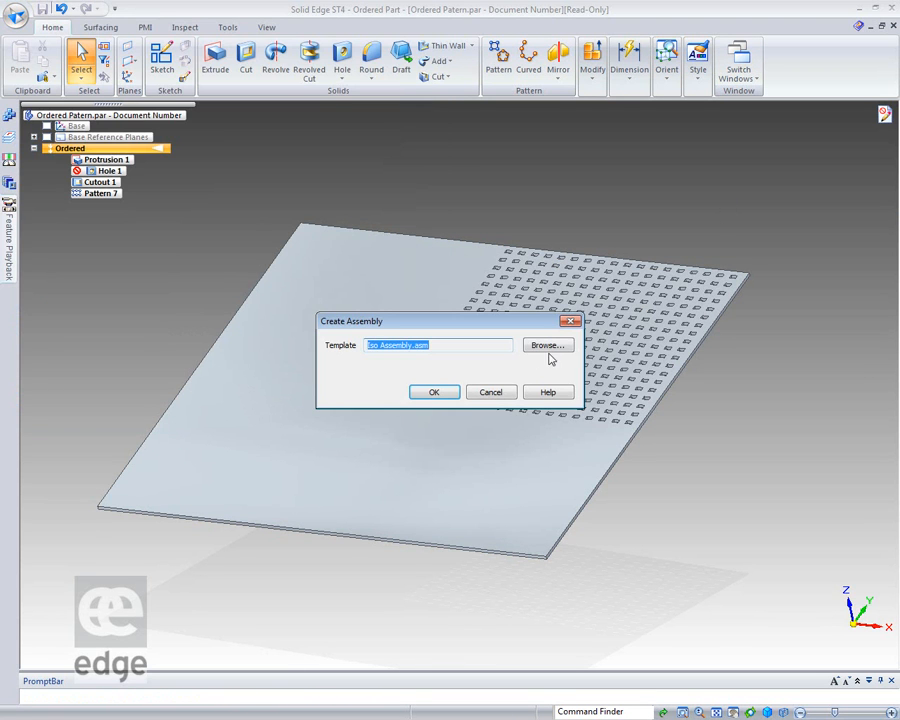
left_click(452, 396)
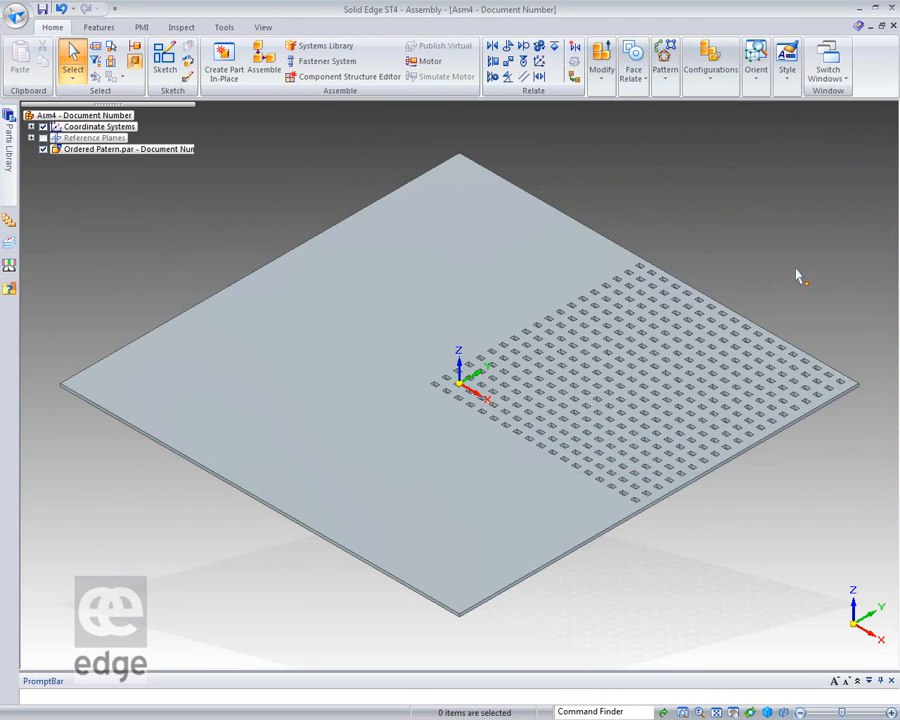
Step: Delete the ground relationship of the Ordered Patern.par plate in the new assembly
left_click(97, 149)
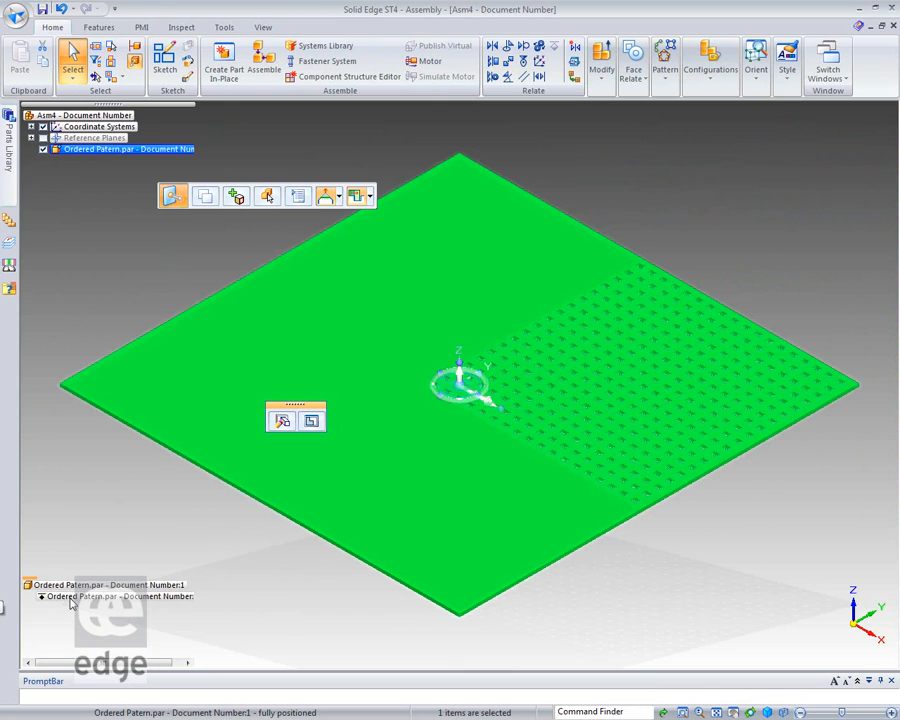
left_click(72, 598)
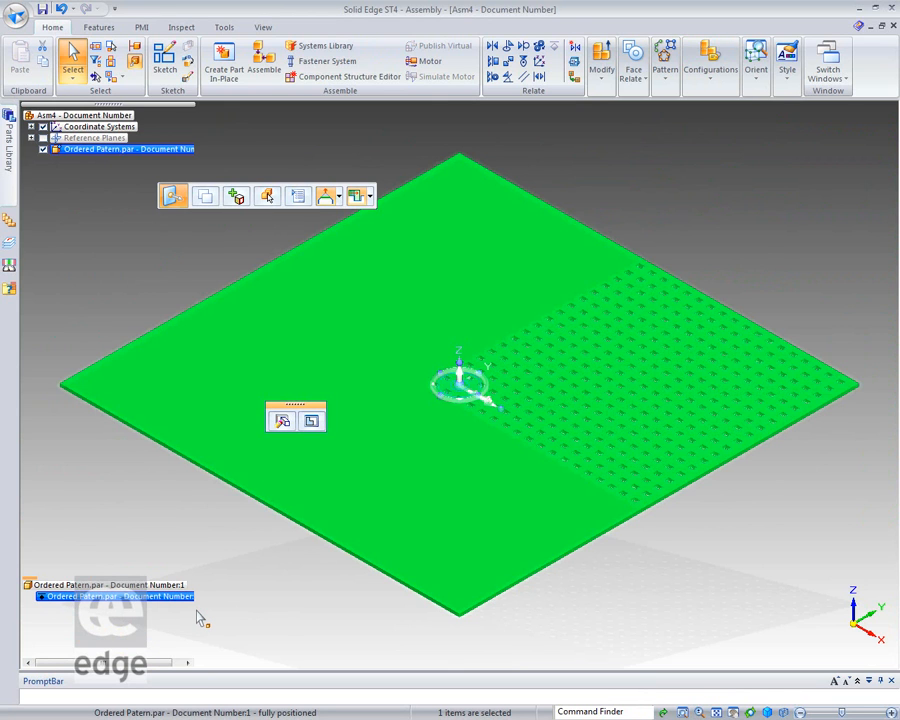
key("Delete")
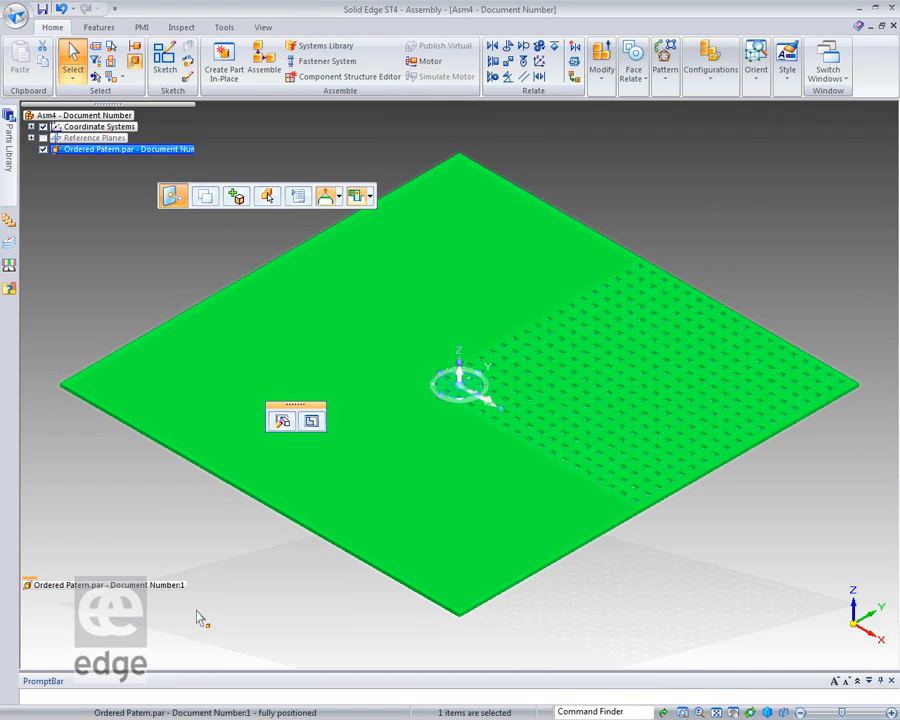
left_click(335, 588)
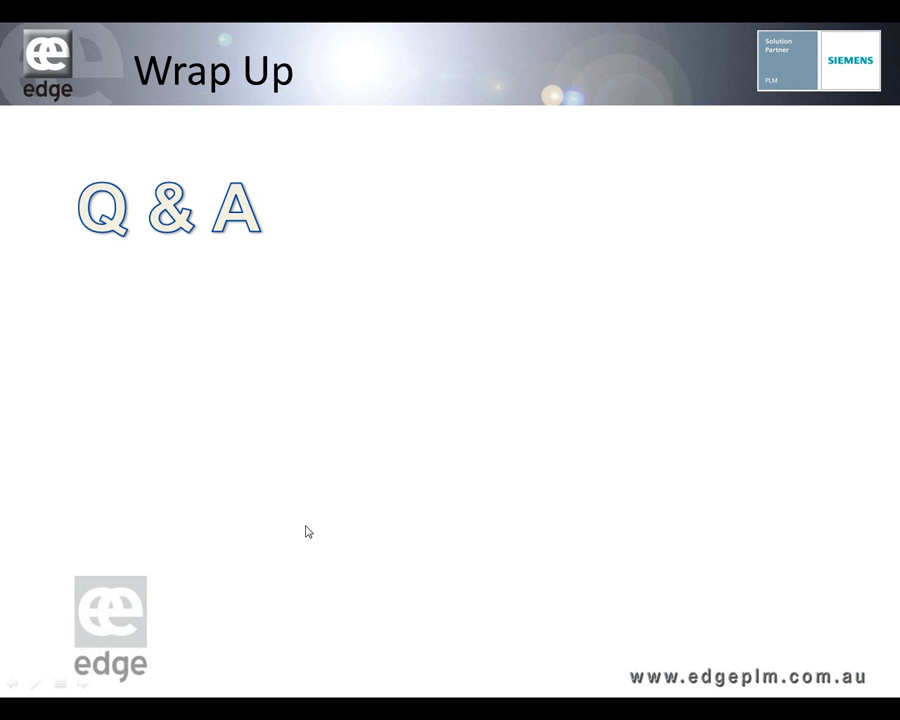
left_click(295, 525)
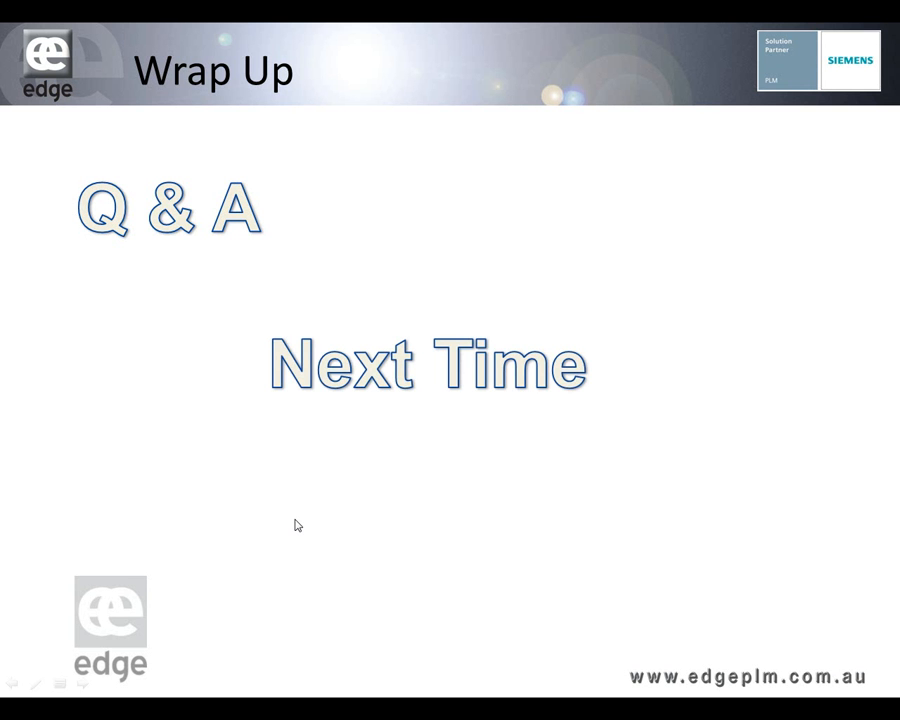